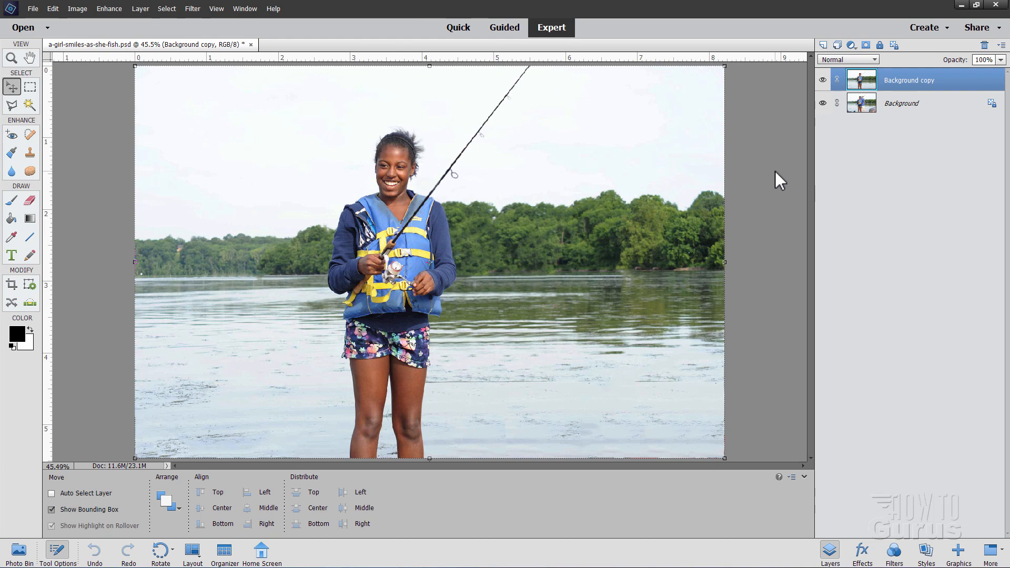
Step: Toggle the Background copy layer's visibility to compare the retouched photo with the original, and delete that layer
left_click(822, 80)
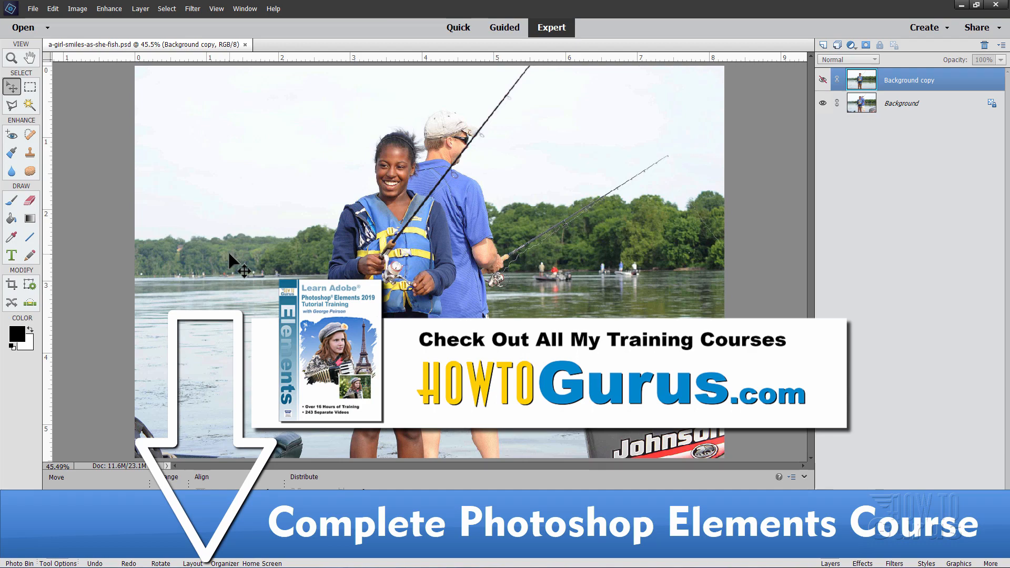
left_click(823, 79)
left_click(823, 79)
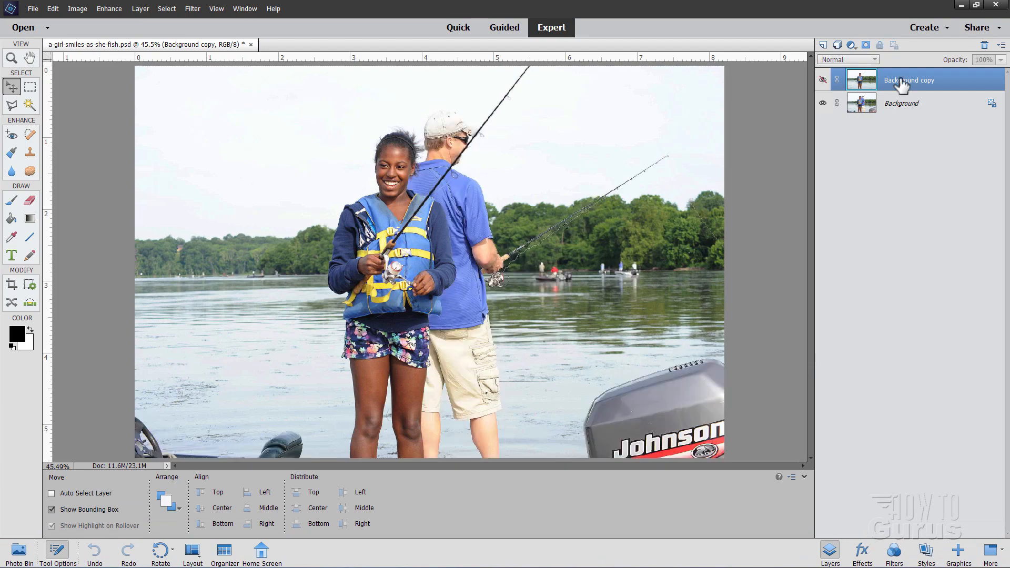
left_click(822, 80)
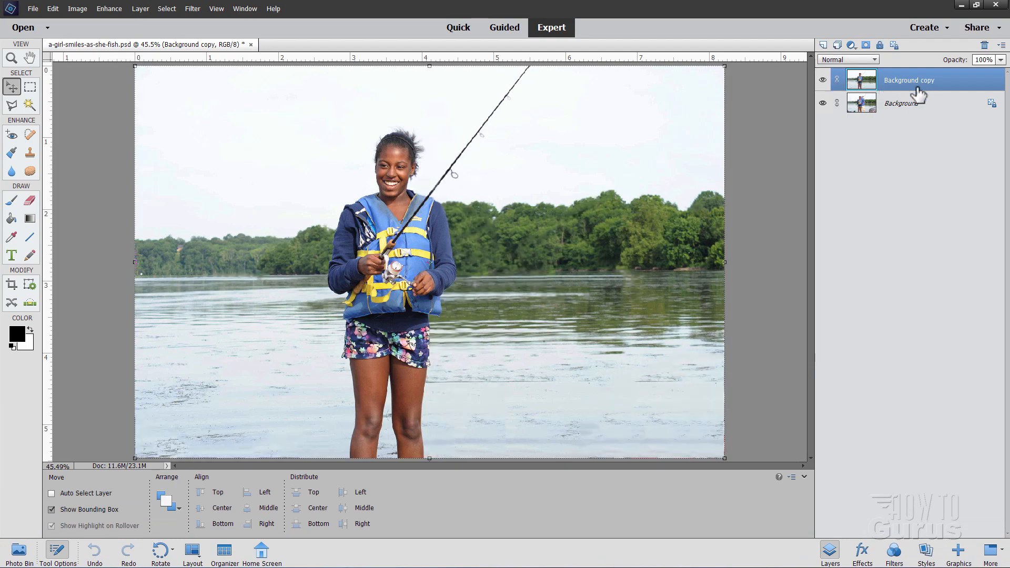
left_click(985, 46)
key("Return")
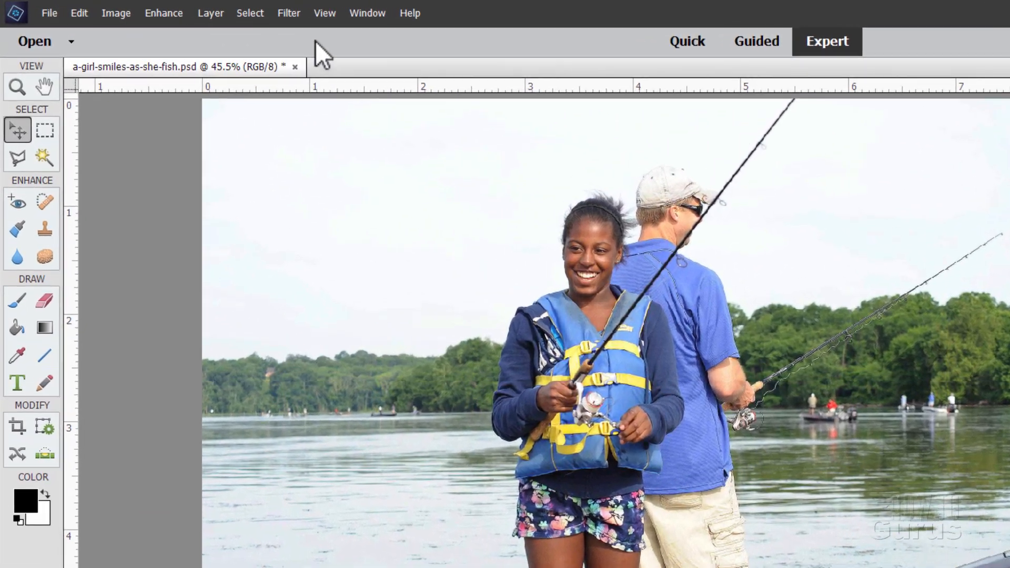
Step: Try the automatic Subject selection on the photo and clear the resulting selection
left_click(166, 9)
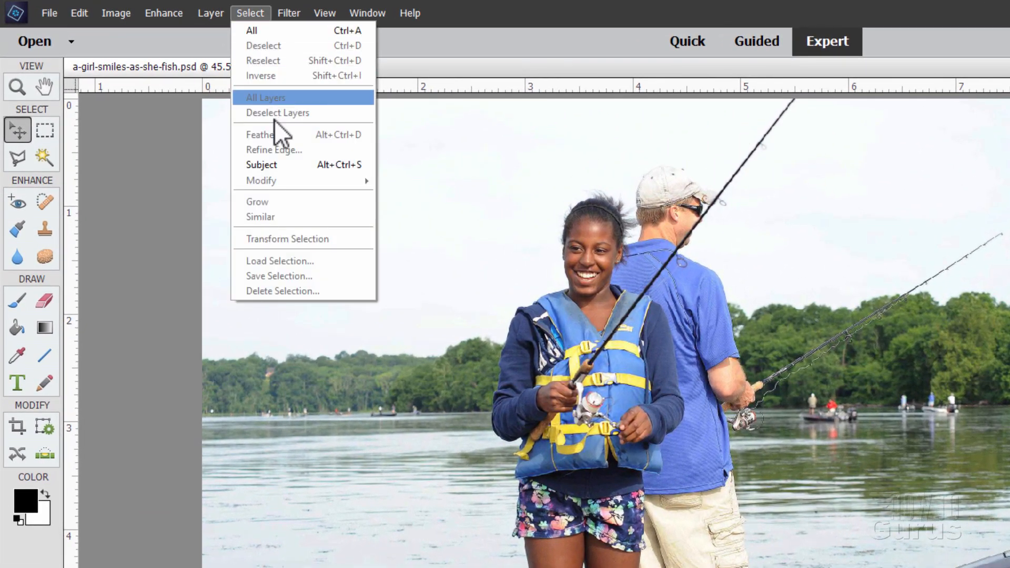
left_click(273, 165)
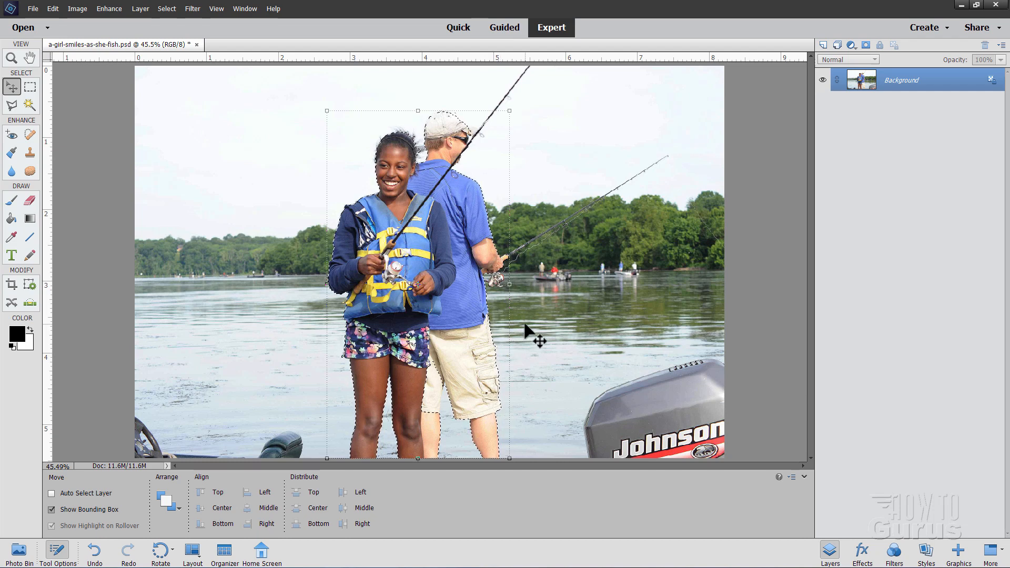
key("ctrl+d")
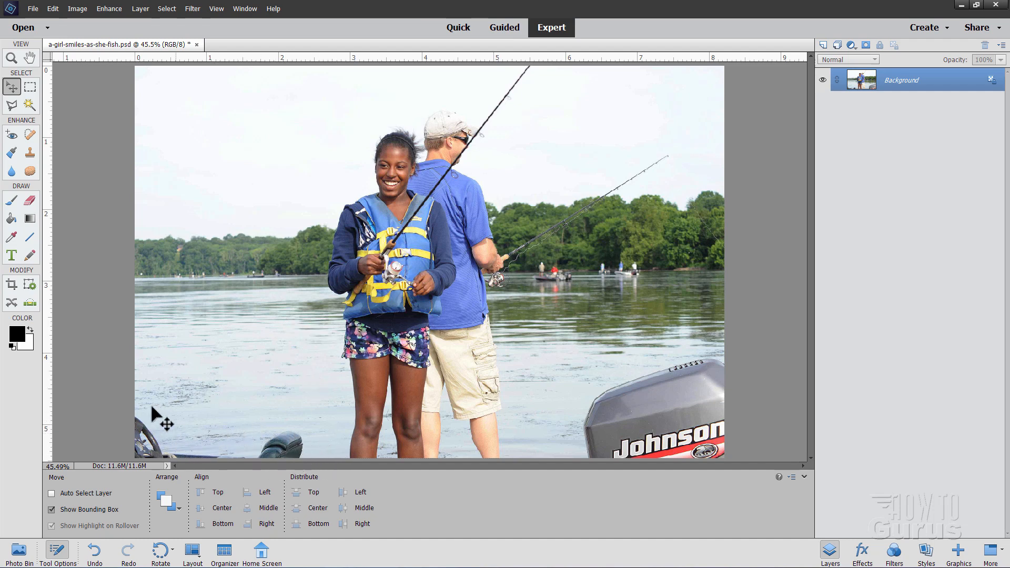
Step: Outline the boat parts in the photo's lower-left corner with the freehand Lasso, using a 2 px feather
left_click(13, 105)
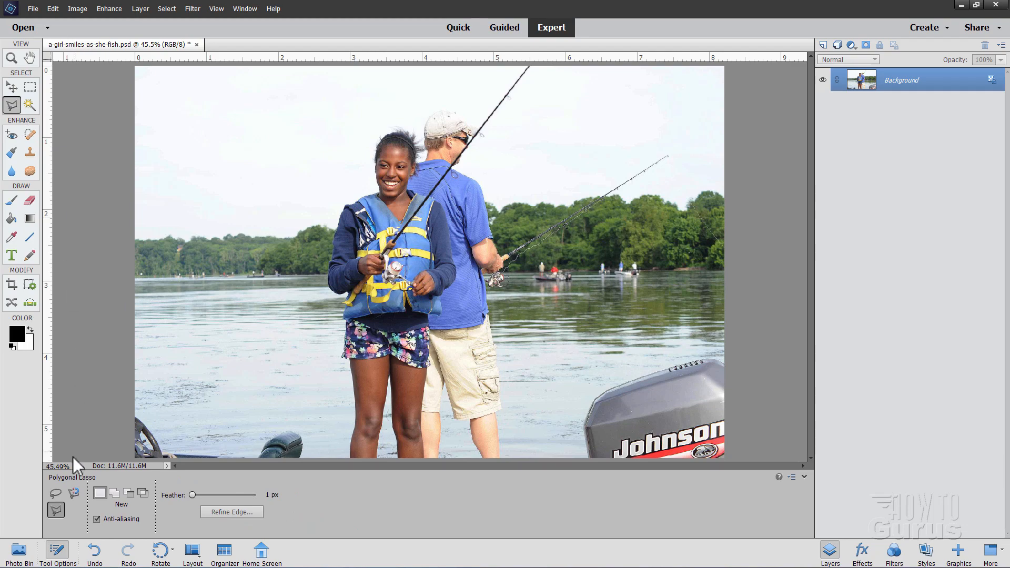
left_click(55, 497)
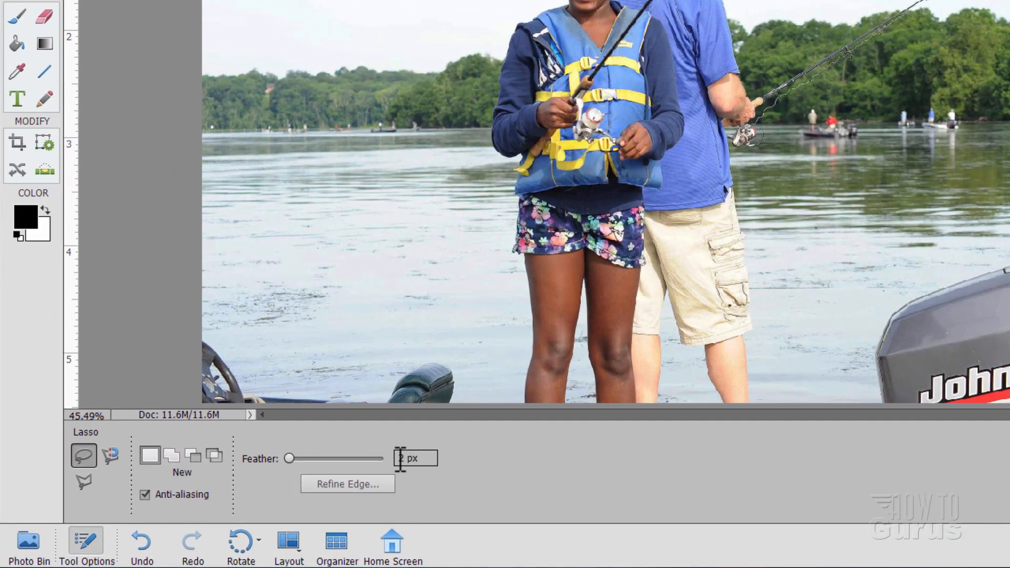
mouse_move(190, 325)
left_mouse_down()
mouse_move(213, 324)
mouse_move(274, 376)
mouse_move(366, 389)
mouse_move(417, 356)
mouse_move(450, 358)
mouse_move(465, 376)
mouse_move(457, 412)
mouse_move(405, 424)
mouse_move(210, 425)
mouse_move(187, 392)
left_mouse_up()
left_click_drag(193, 337, 200, 313)
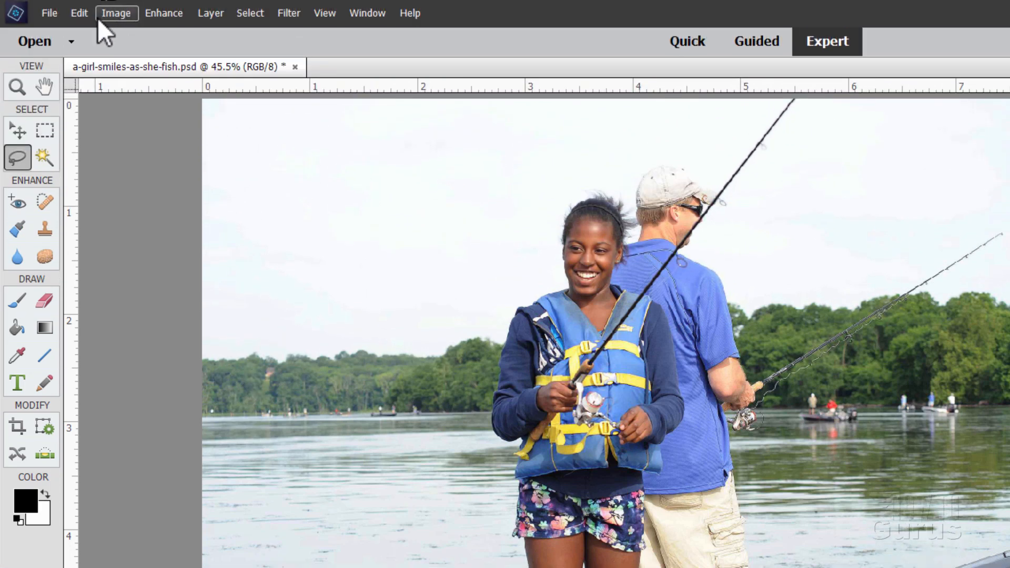
Step: Fill the selected boat parts using Content-Aware, Normal mode and 100% opacity, and deselect
left_click(80, 14)
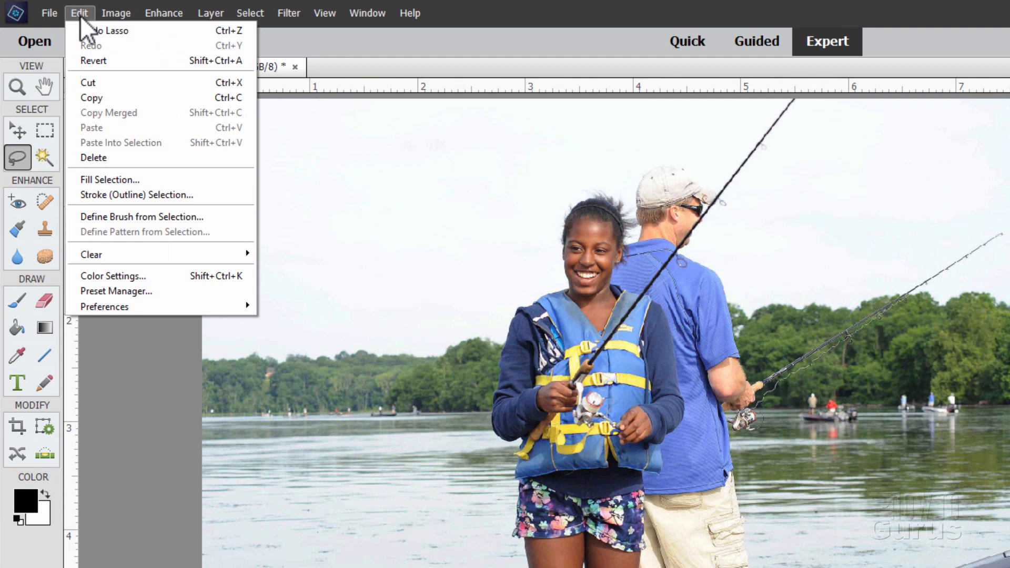
left_click(114, 179)
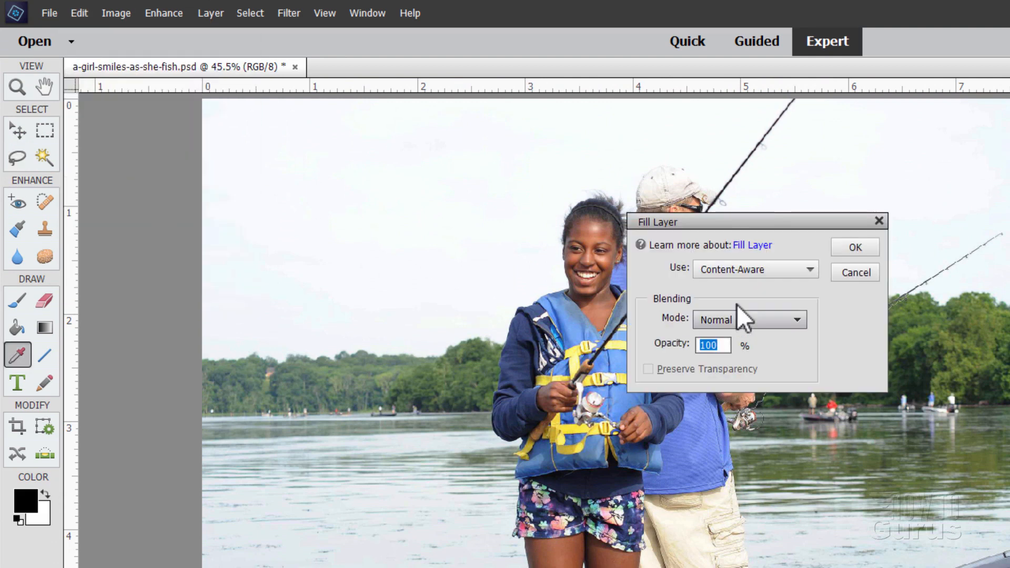
left_click(757, 273)
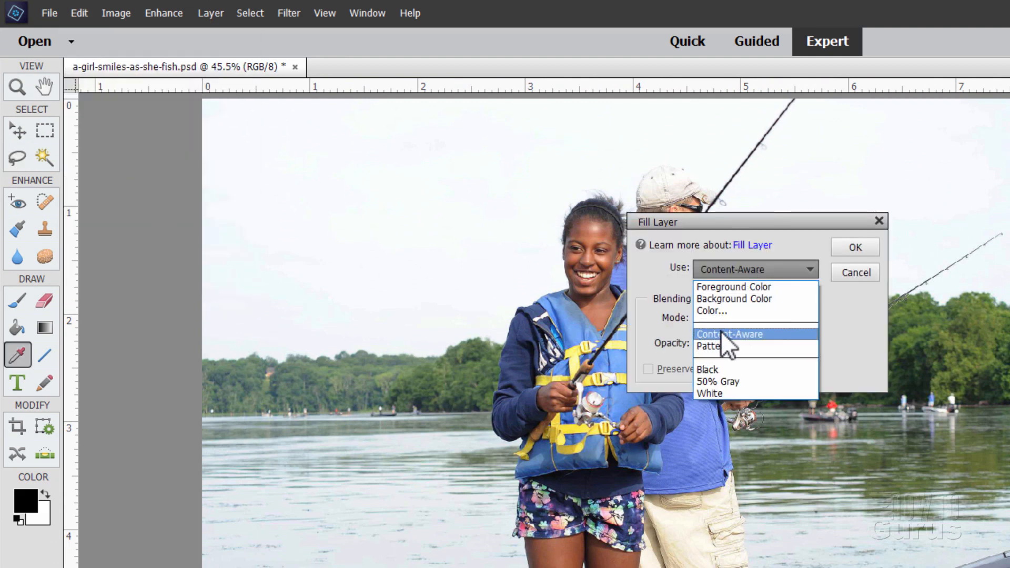
left_click(830, 322)
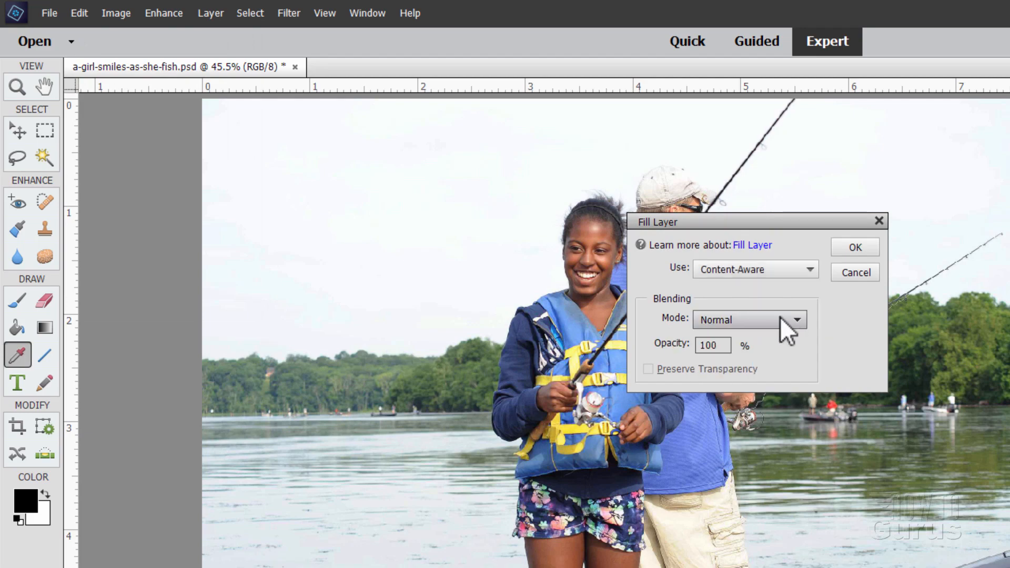
left_click(856, 249)
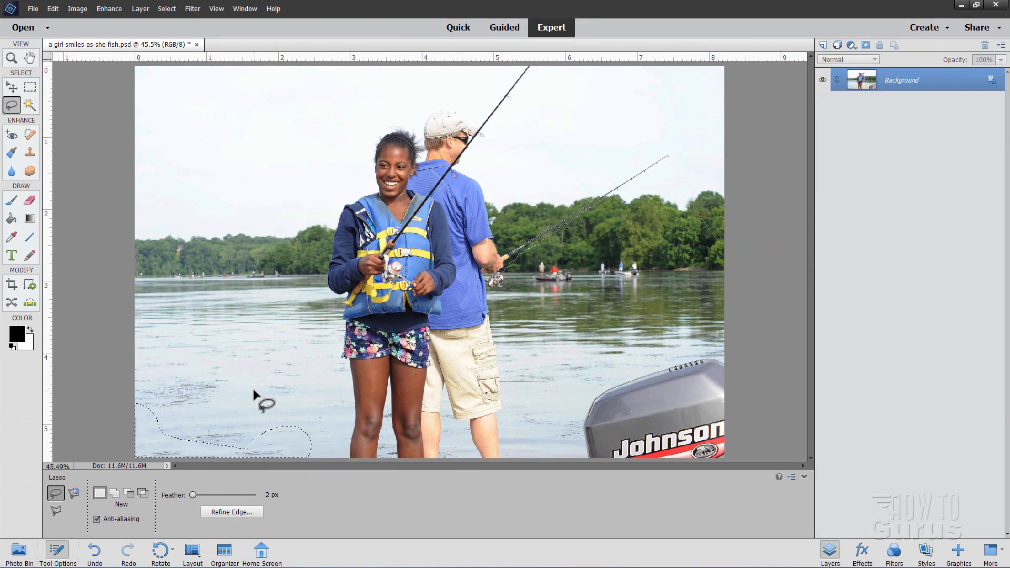
key("ctrl+d")
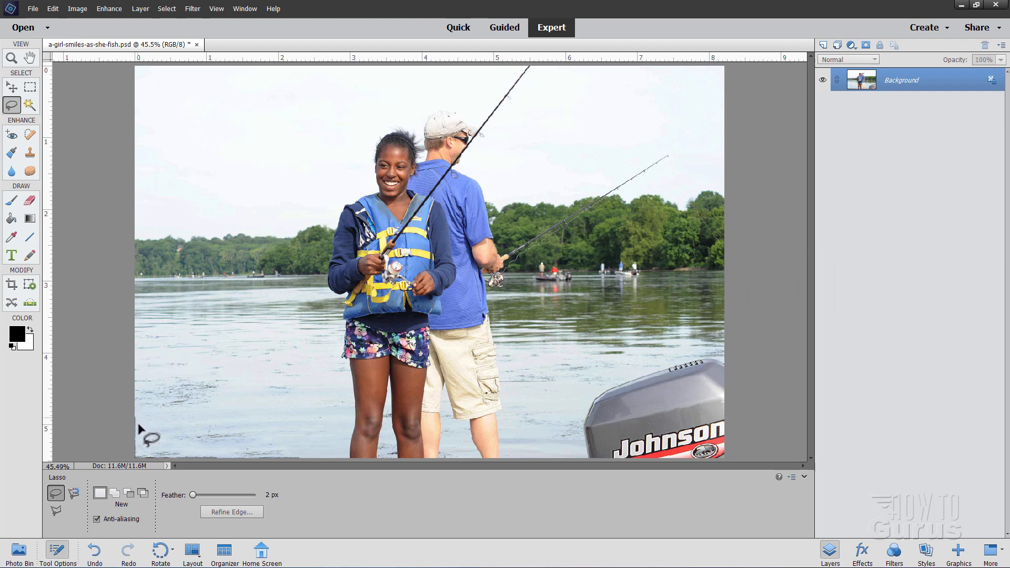
Step: Lasso the Johnson outboard motor in the photo's lower-right corner, replace it with a Content-Aware fill, and deselect
mouse_move(663, 356)
left_mouse_down()
mouse_move(616, 373)
mouse_move(583, 403)
left_mouse_up()
mouse_move(574, 455)
left_mouse_down()
mouse_move(602, 467)
mouse_move(734, 468)
mouse_move(747, 432)
mouse_move(734, 368)
mouse_move(721, 350)
mouse_move(661, 354)
left_mouse_up()
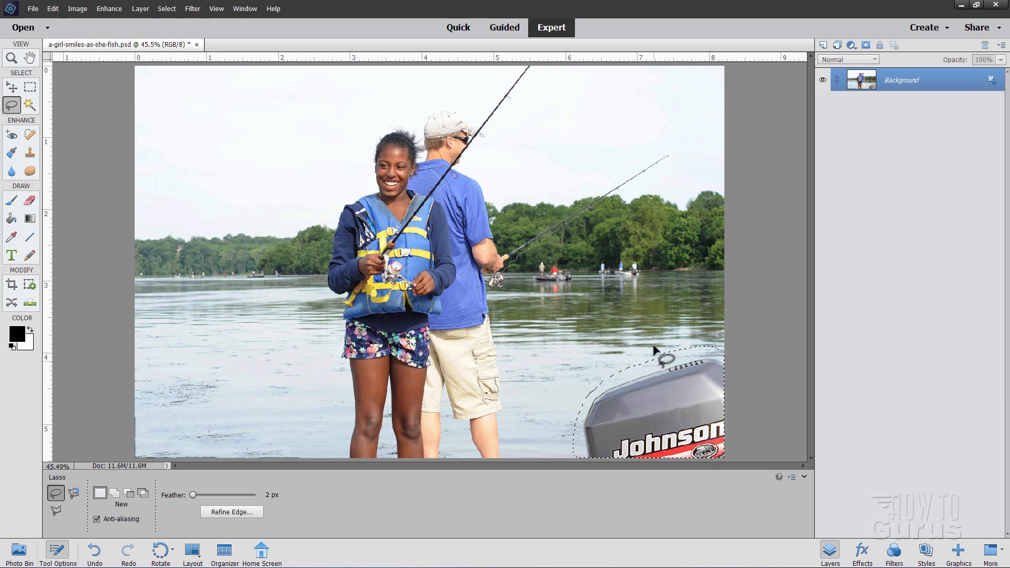
left_click(52, 9)
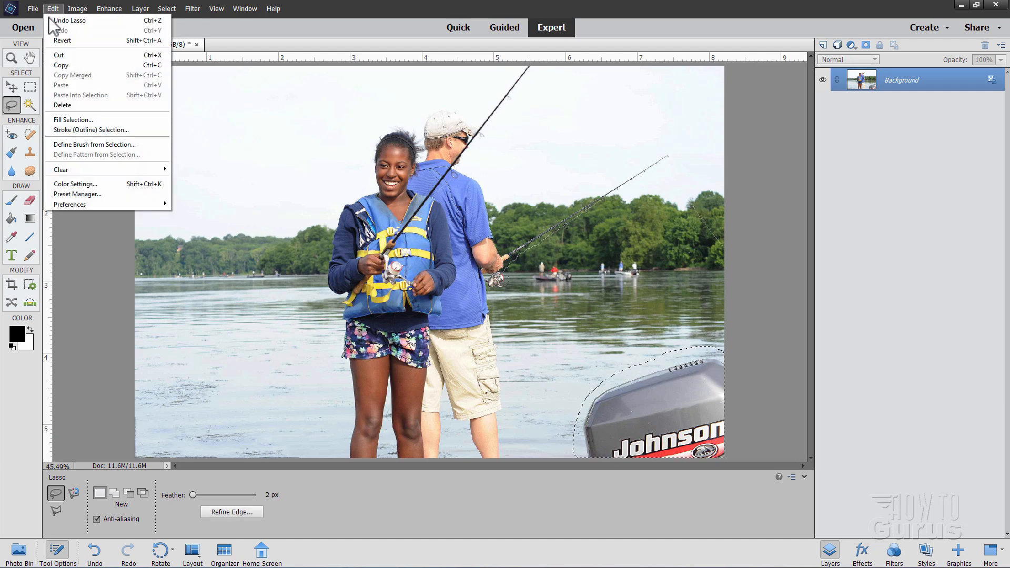
left_click(79, 120)
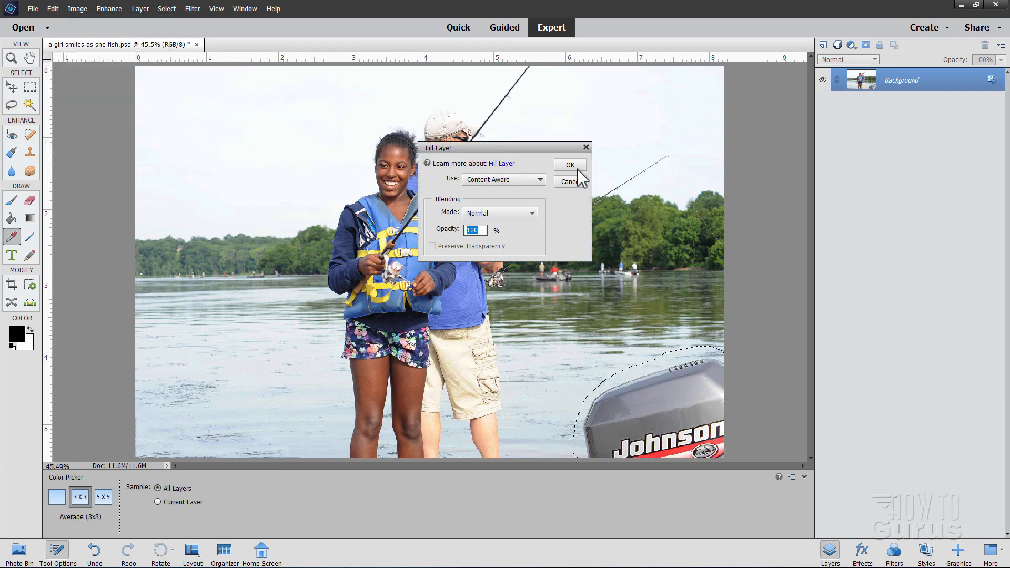
left_click(578, 169)
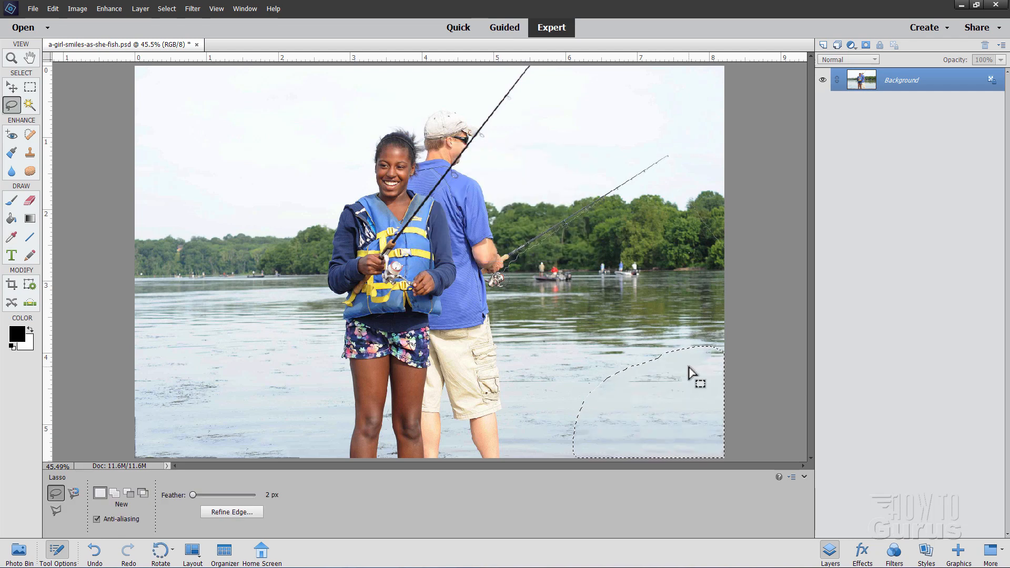
key("ctrl+d")
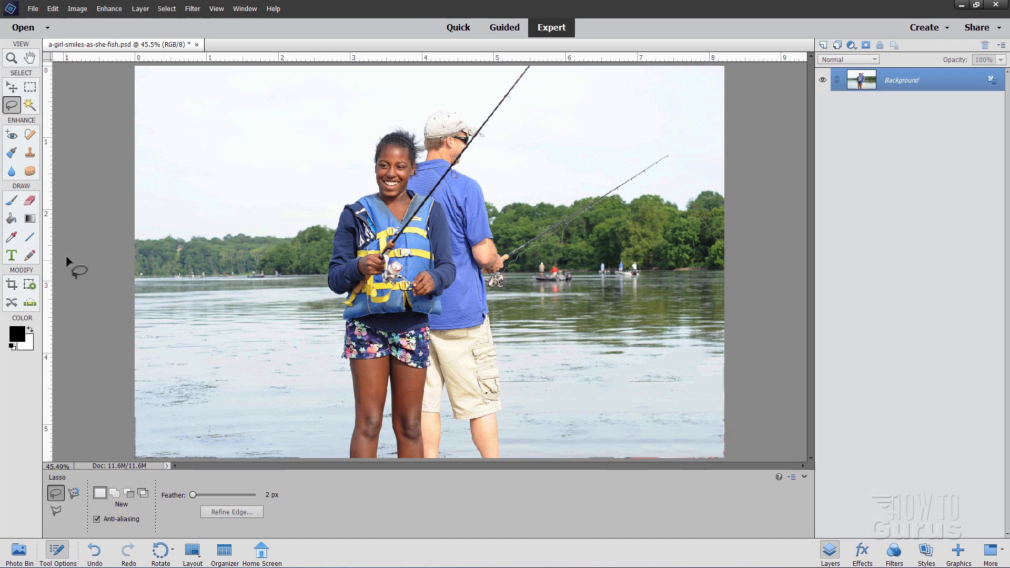
Step: Clone clean water over the dark remnants along the left and bottom edges of the photo's lower-left corner with a 60 px Clone Stamp
left_click(30, 153)
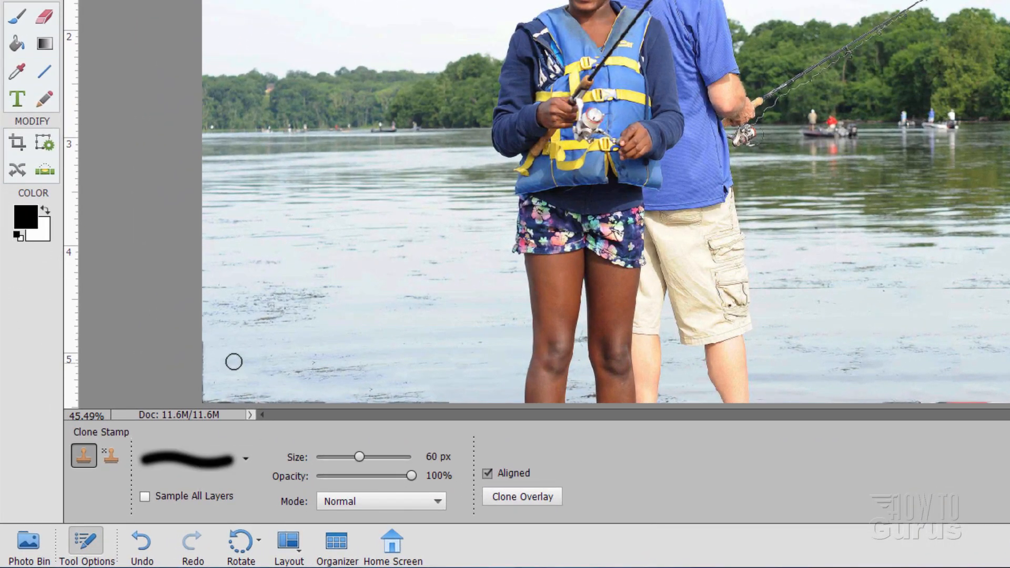
key("alt")
key("alt")
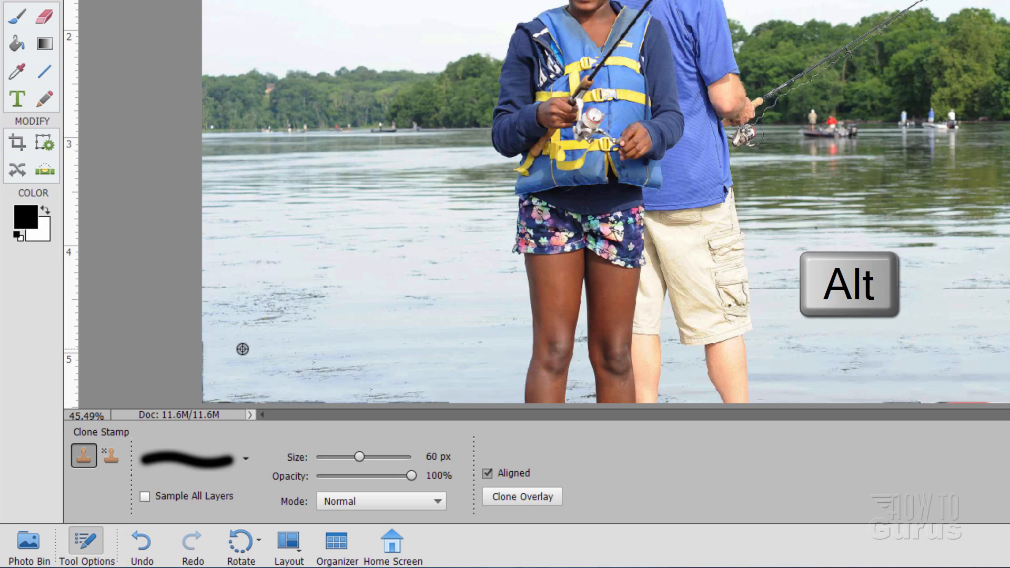
scroll(243, 349, "up", 8)
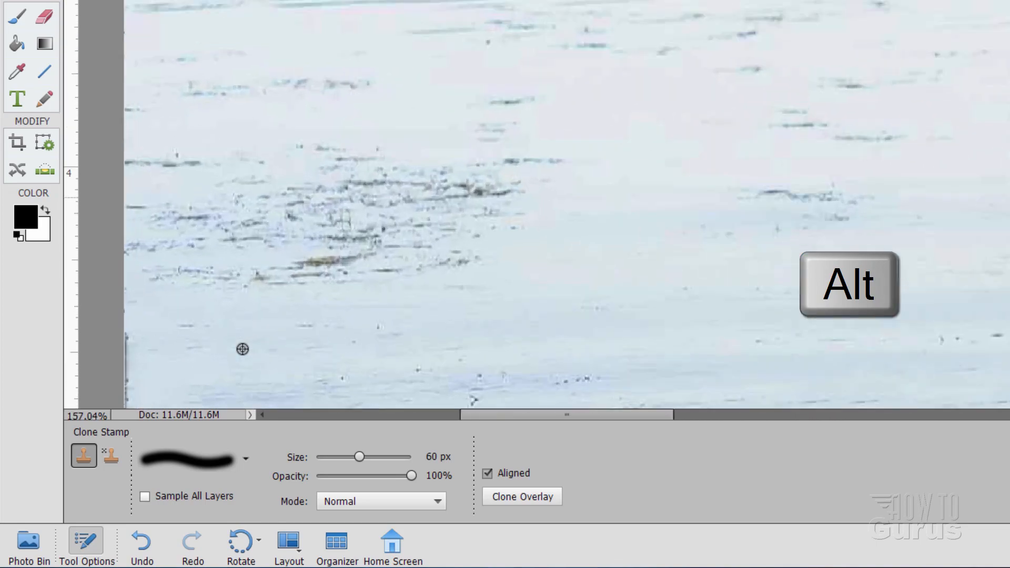
scroll(242, 349, "down", 6)
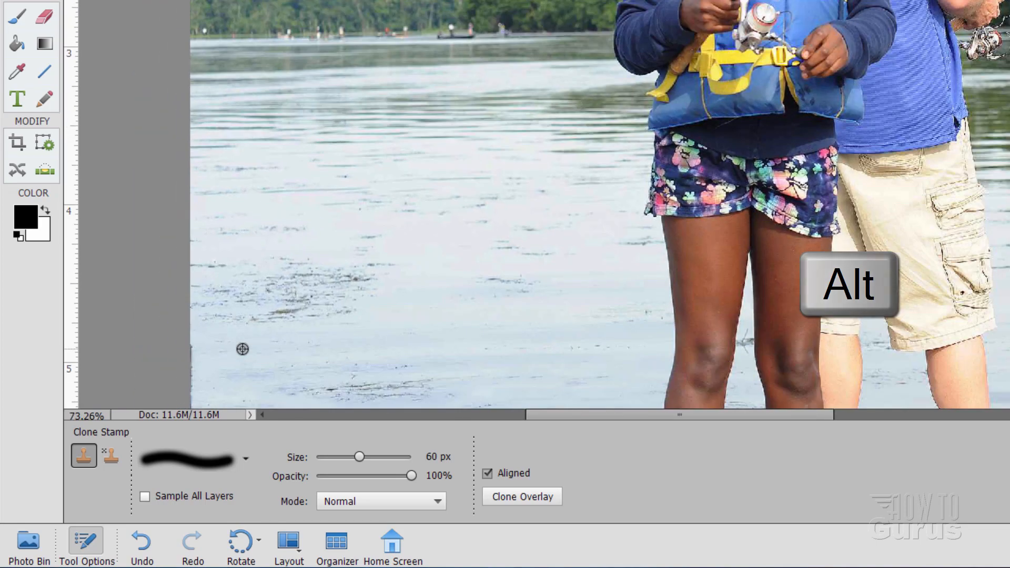
scroll(242, 349, "up", 5)
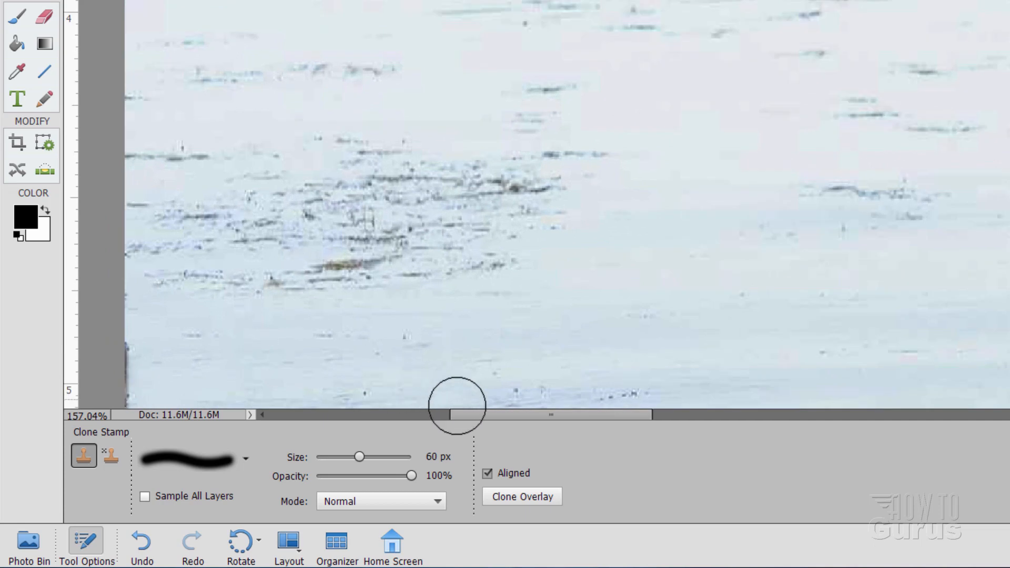
left_click_drag(476, 415, 426, 413)
key("space")
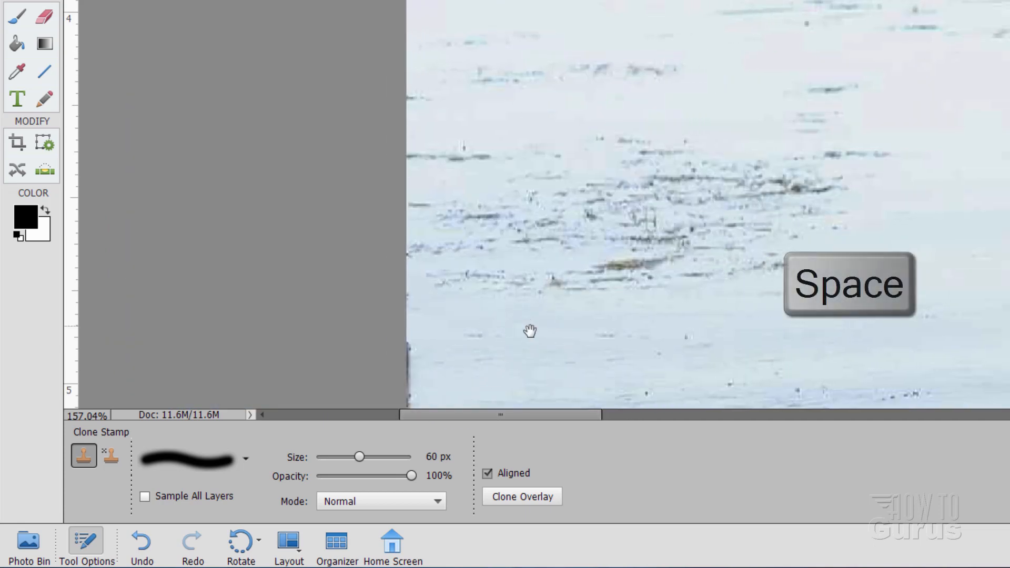
left_click_drag(530, 334, 523, 121)
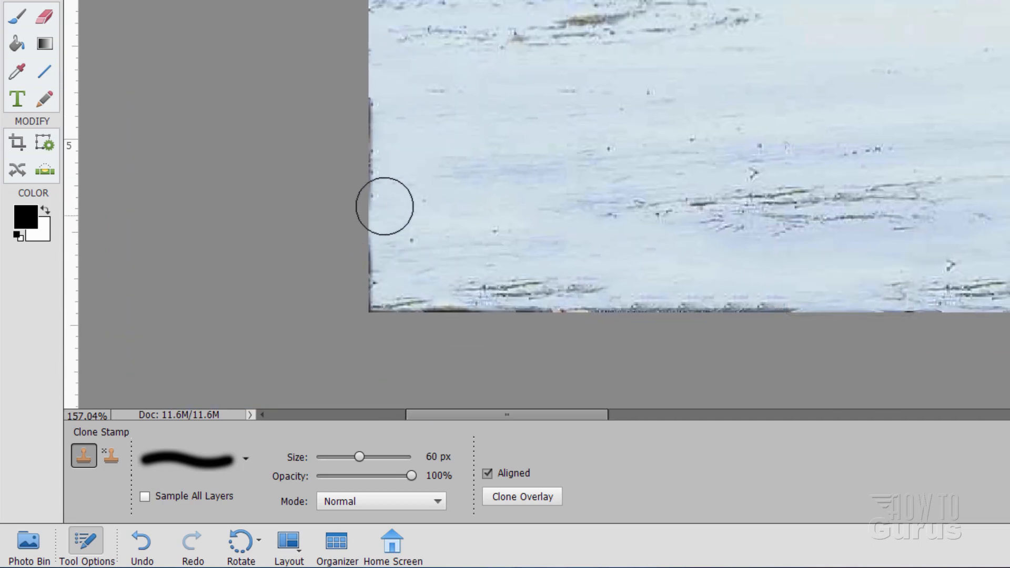
left_click(418, 133, "alt")
mouse_move(369, 99)
left_mouse_down()
mouse_move(363, 214)
mouse_move(374, 305)
mouse_move(852, 310)
left_mouse_up()
left_click(387, 237, "alt")
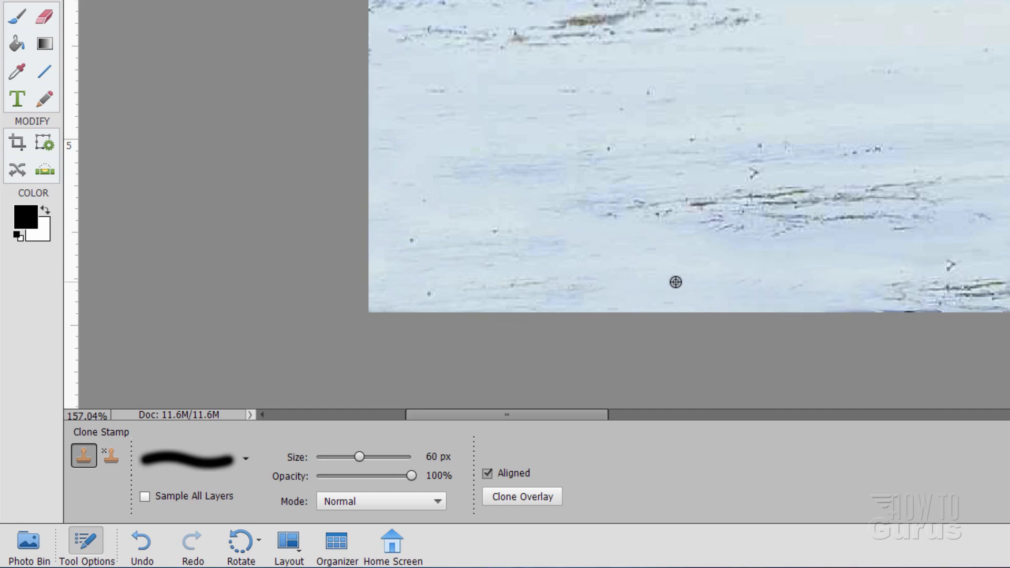
Step: Clone water over the remaining dark line along the bottom edge, up to the area beside the girl's leg
left_click_drag(783, 271, 205, 256)
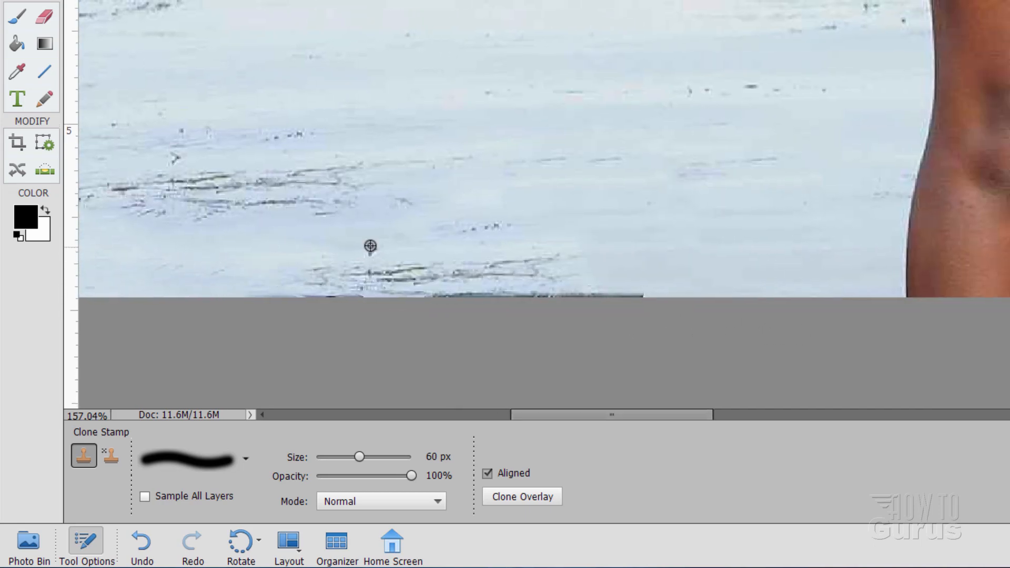
left_click(363, 254, "alt")
mouse_move(316, 305)
left_mouse_down()
mouse_move(420, 315)
mouse_move(668, 299)
left_mouse_up()
Step: Clone water over the red and dark remnants along the bottom edge near the photo's lower-right corner
left_click_drag(747, 248, 369, 261)
left_click_drag(836, 259, 263, 266)
left_click_drag(750, 253, 311, 260)
left_click_drag(871, 240, 344, 229)
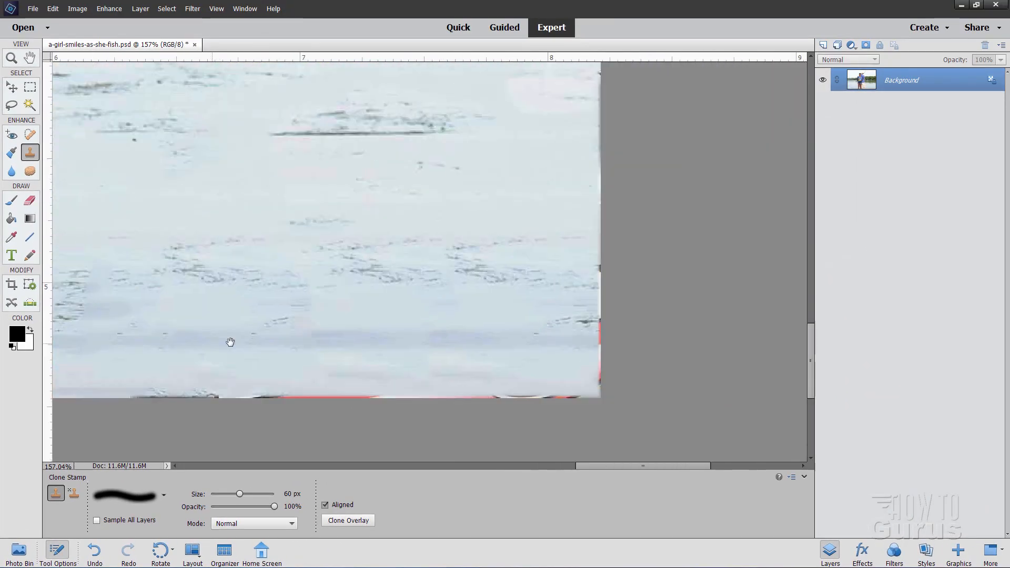
left_click_drag(343, 331, 503, 314)
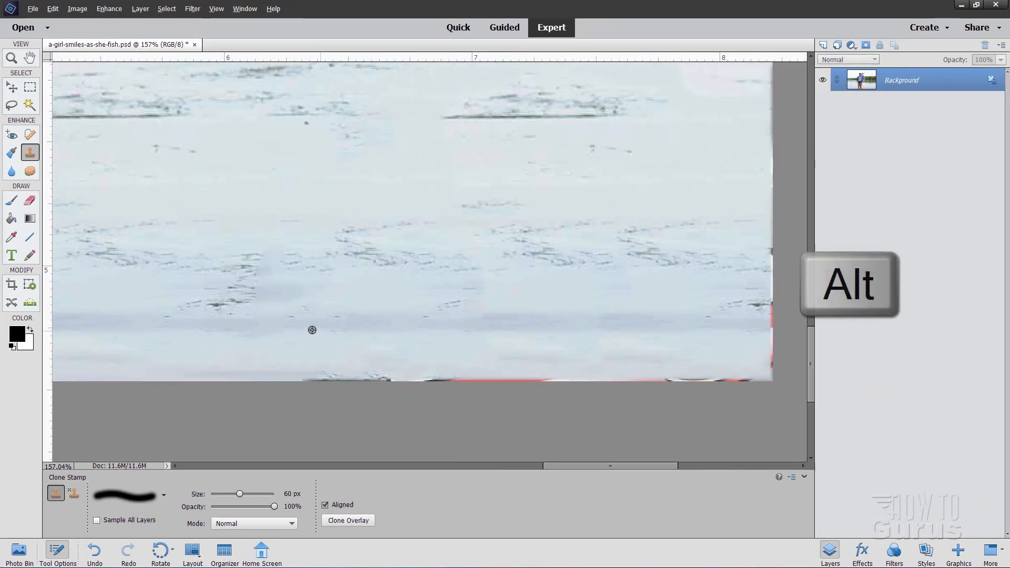
left_click(276, 342, "alt")
left_click_drag(302, 372, 773, 379)
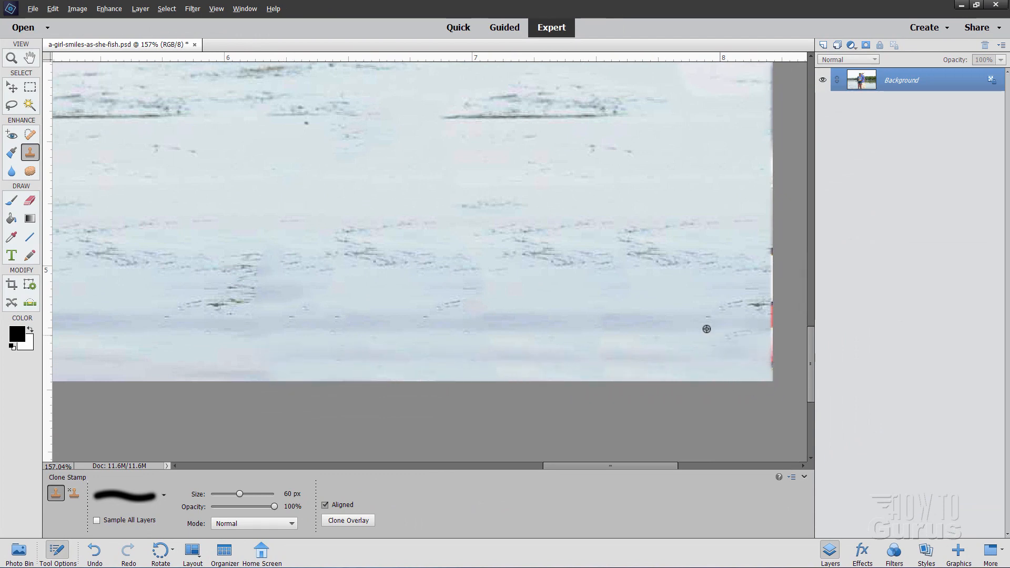
Step: Clone water over the red and dark remnants along the lower part of the photo's right edge
left_click(679, 321, "alt")
mouse_move(770, 318)
left_mouse_down()
mouse_move(778, 245)
mouse_move(778, 368)
mouse_move(777, 128)
mouse_move(770, 148)
left_mouse_up()
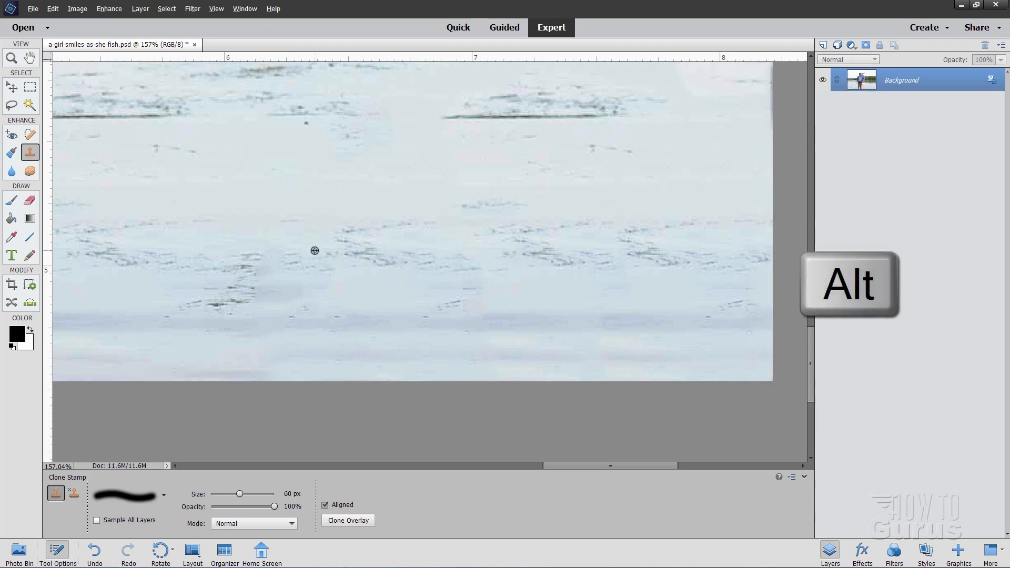
scroll(314, 251, "down", 6)
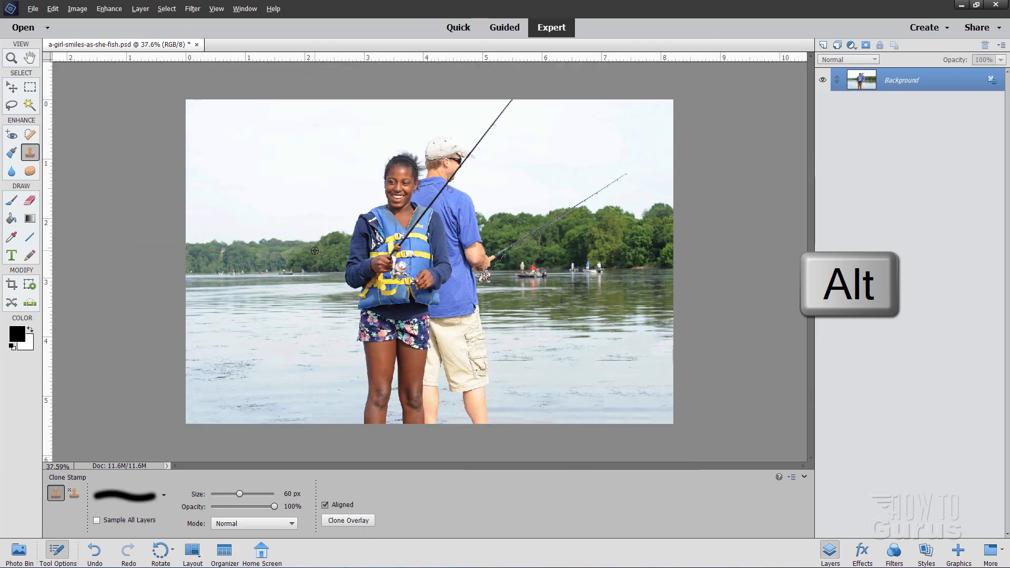
scroll(314, 251, "up", 1)
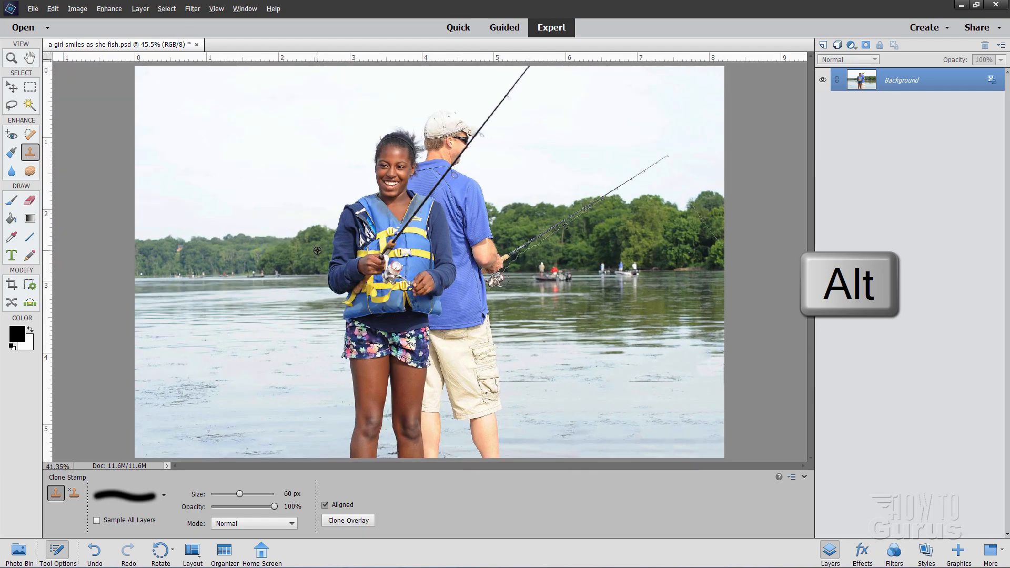
scroll(317, 250, "down", 1)
scroll(317, 251, "up", 1)
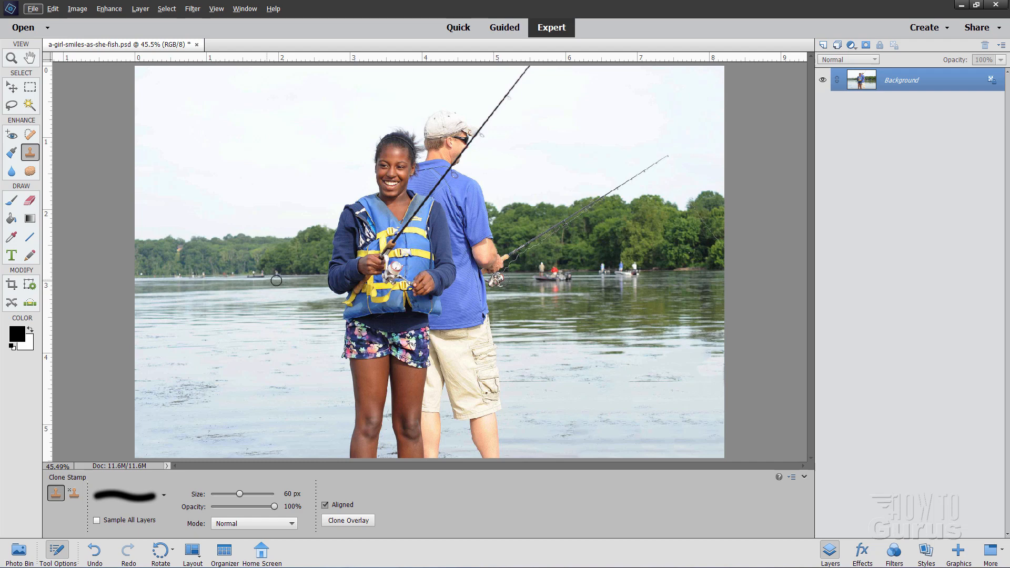
key("v")
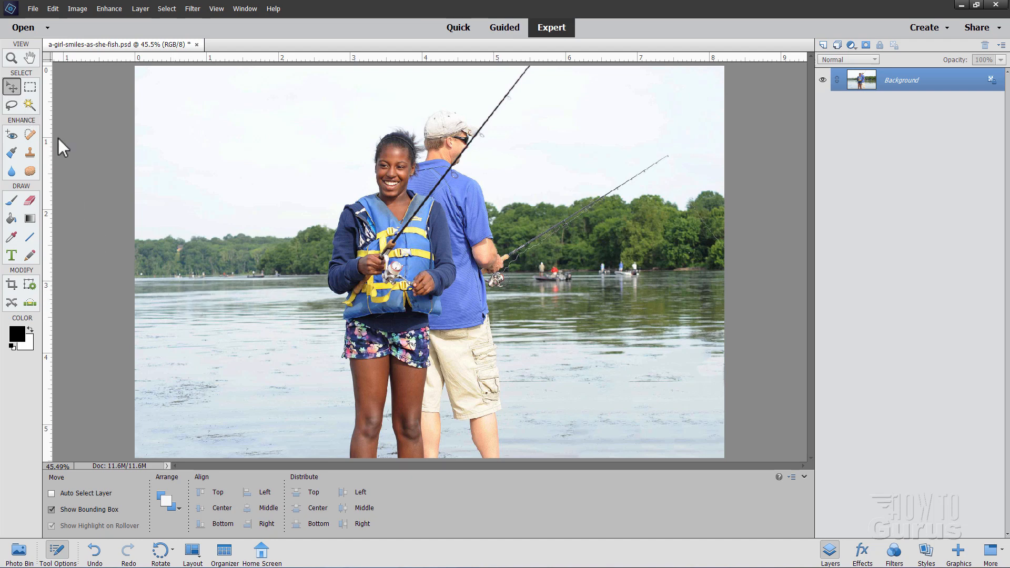
Step: Lasso the small boat with people near the far-left shoreline, fill it with Content-Aware at 100% opacity, and deselect
key("alt")
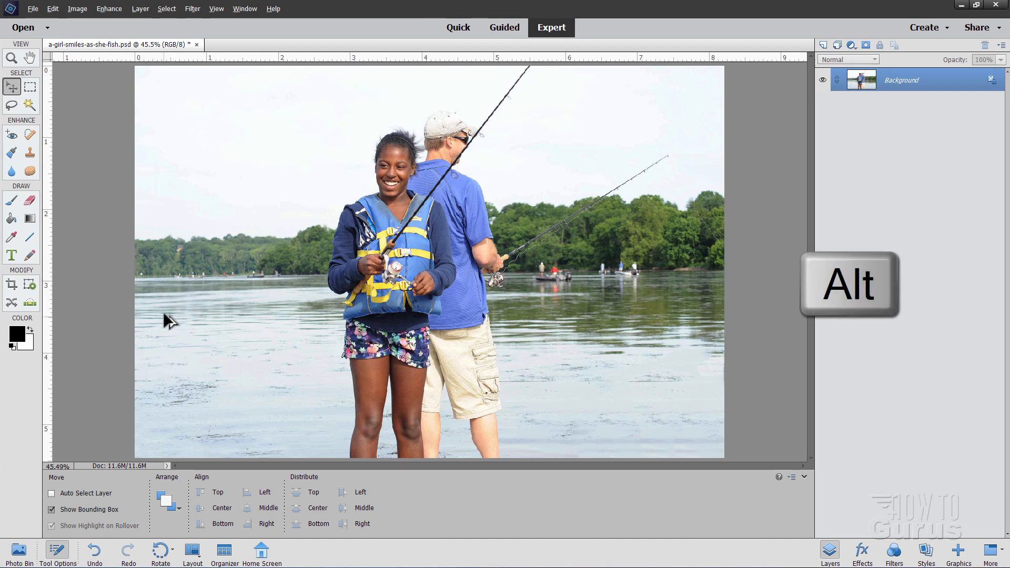
scroll(164, 314, "up", 6)
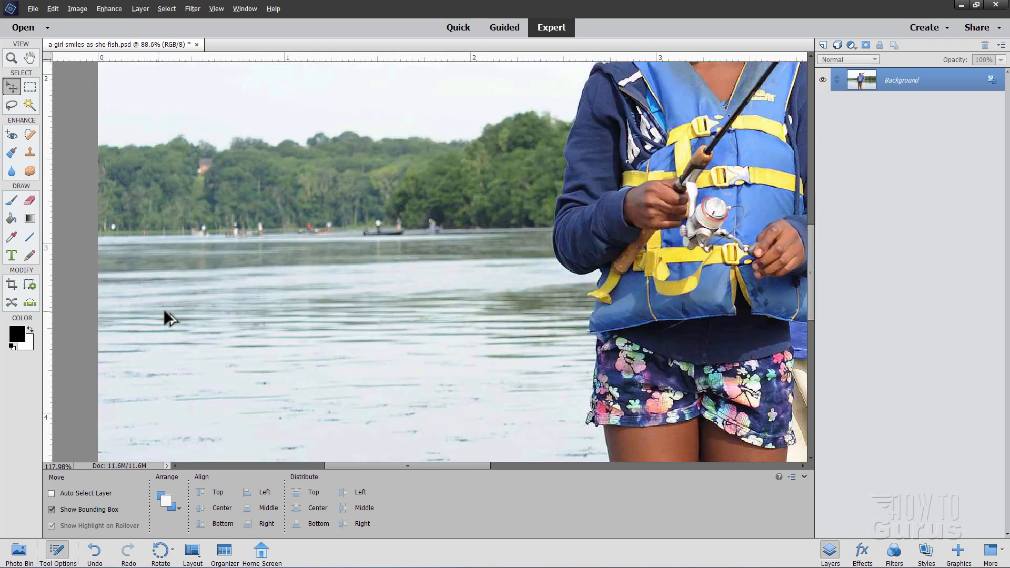
scroll(165, 313, "up", 4)
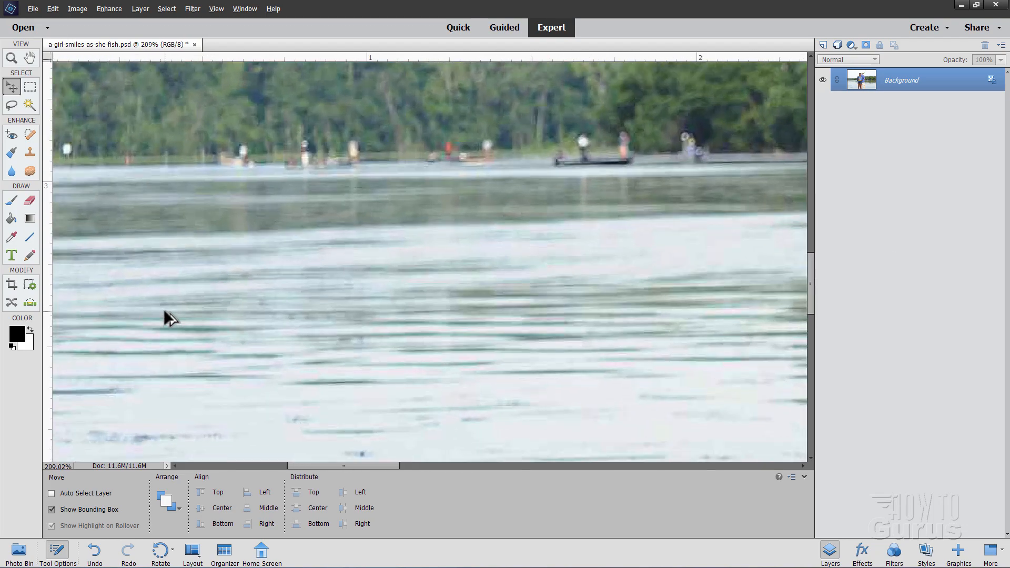
key("space")
left_click_drag(225, 269, 244, 358)
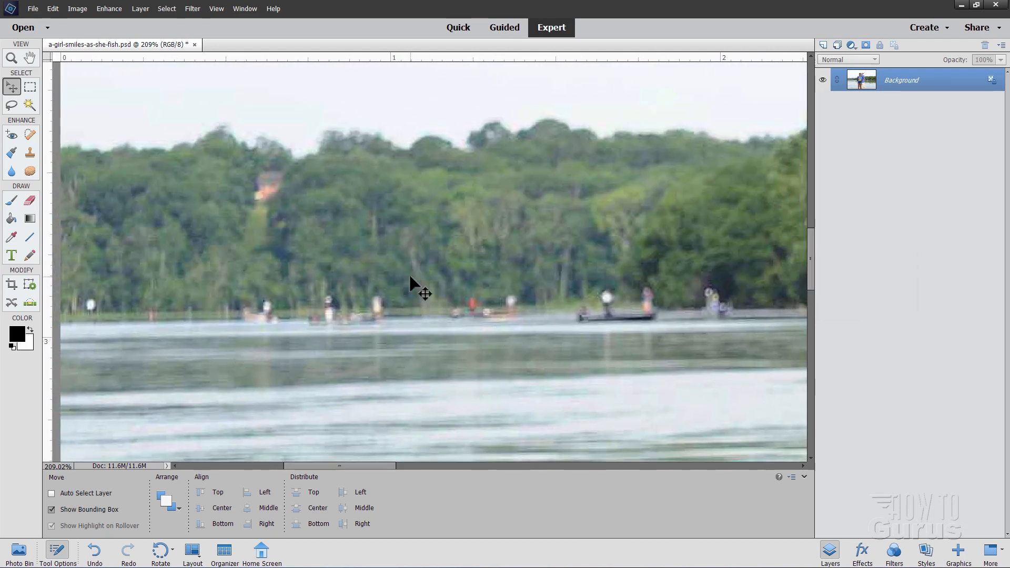
left_click(11, 106)
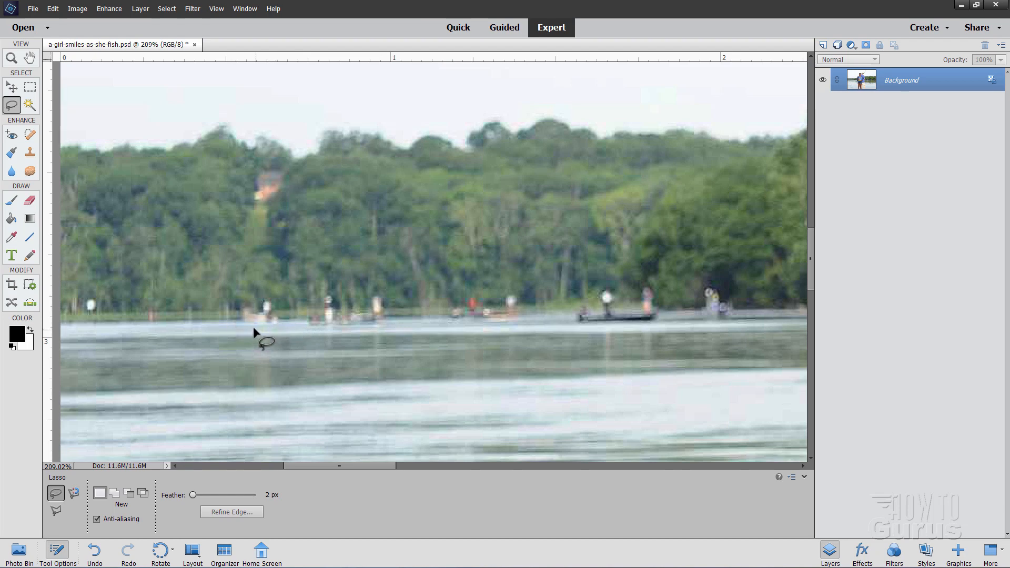
mouse_move(242, 333)
left_mouse_down()
mouse_move(284, 327)
mouse_move(289, 317)
mouse_move(265, 291)
mouse_move(237, 300)
mouse_move(238, 333)
left_mouse_up()
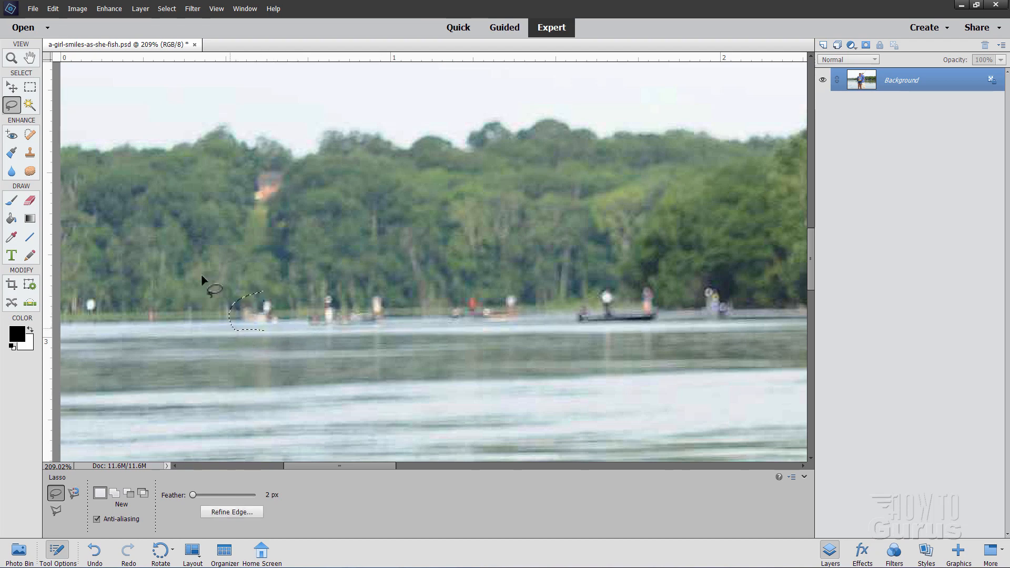
left_click(52, 8)
left_click(67, 127)
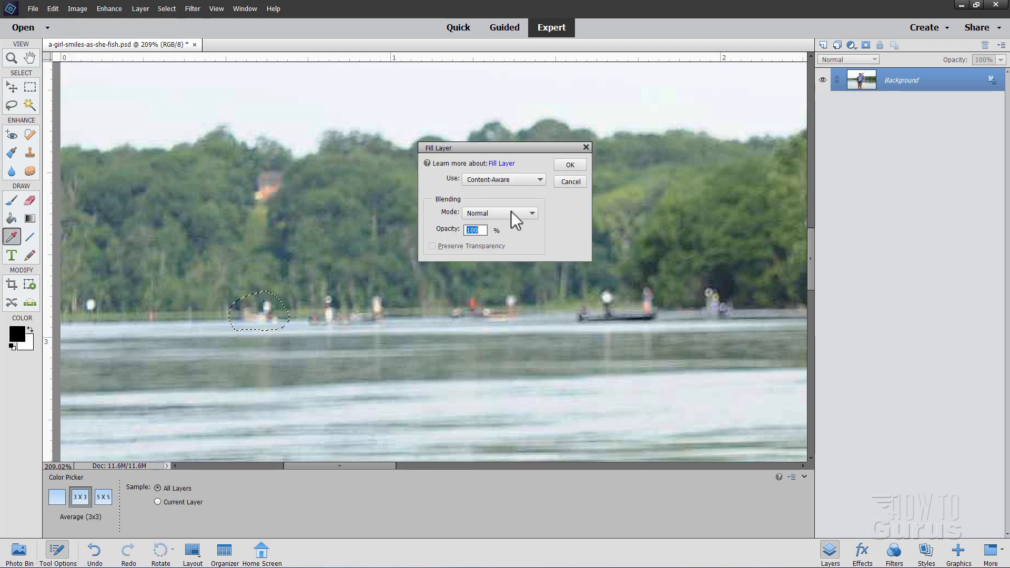
left_click(558, 169)
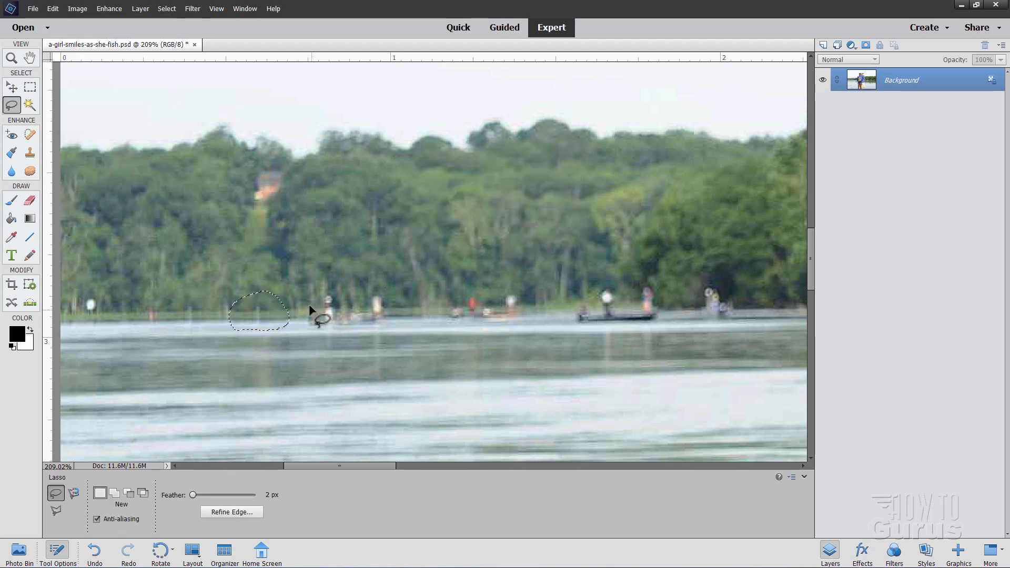
key("ctrl+d")
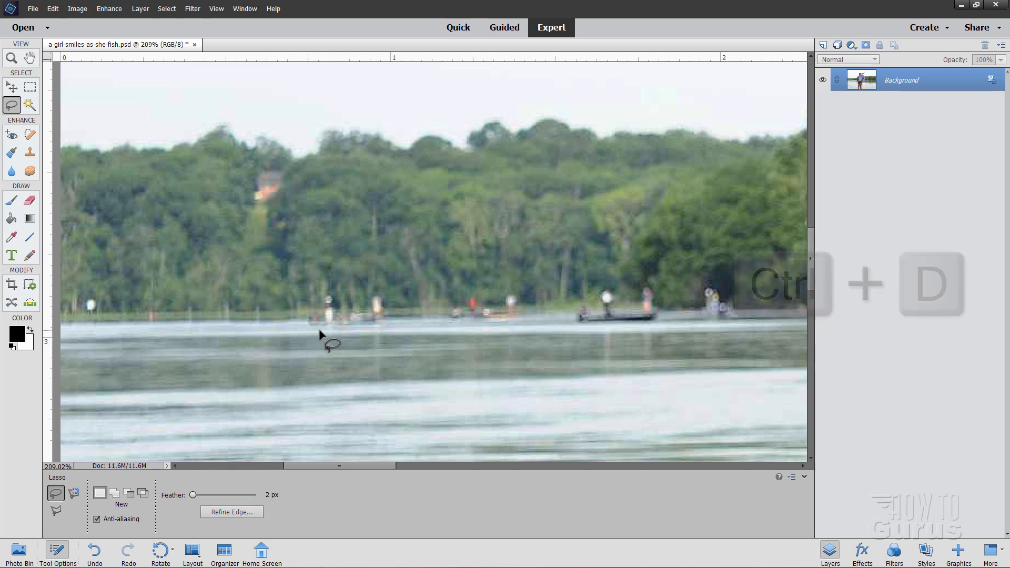
Step: Lasso the pair of standing figures and their boat just right of the first removed boat, fill the selection with Content-Aware, and deselect
mouse_move(308, 331)
left_mouse_down()
mouse_move(389, 320)
mouse_move(397, 296)
mouse_move(391, 287)
mouse_move(347, 300)
mouse_move(313, 293)
mouse_move(309, 330)
left_mouse_up()
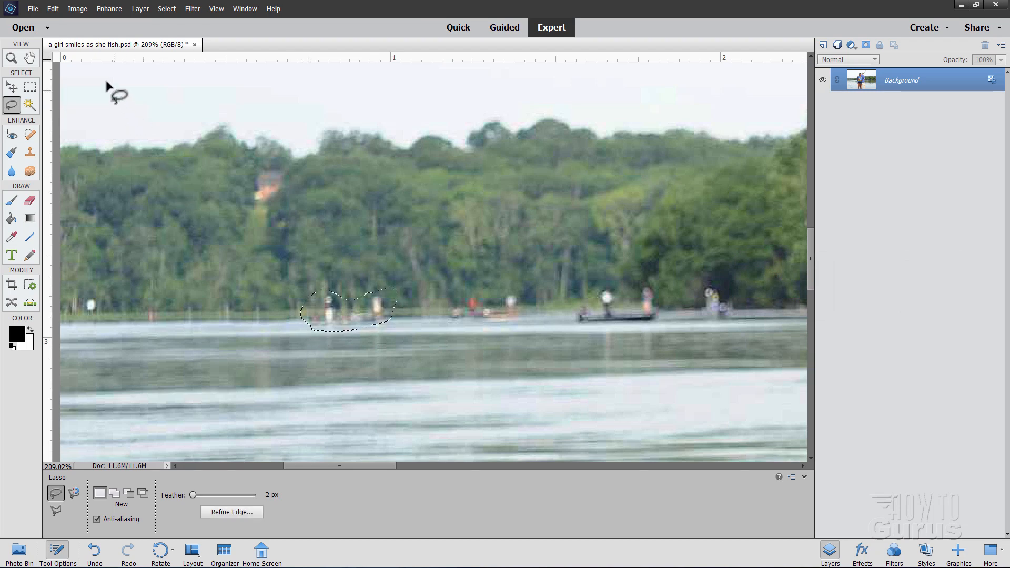
left_click(53, 9)
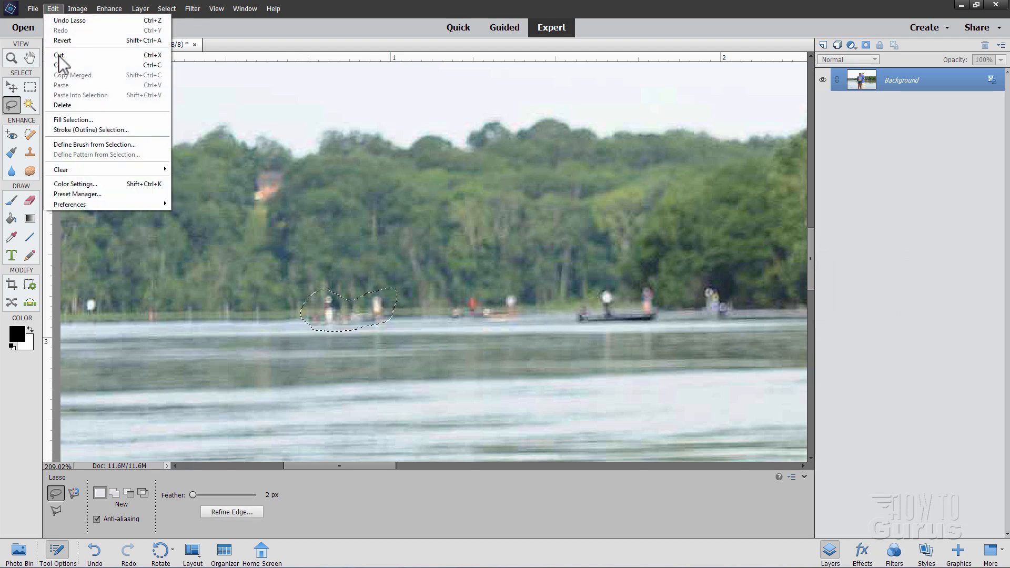
left_click(77, 118)
left_click(569, 165)
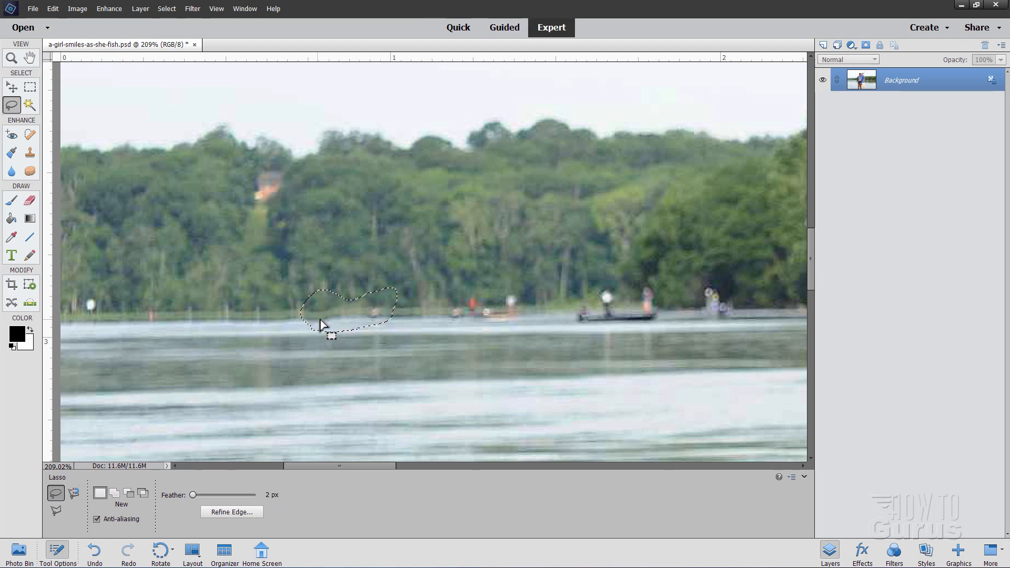
key("ctrl+d")
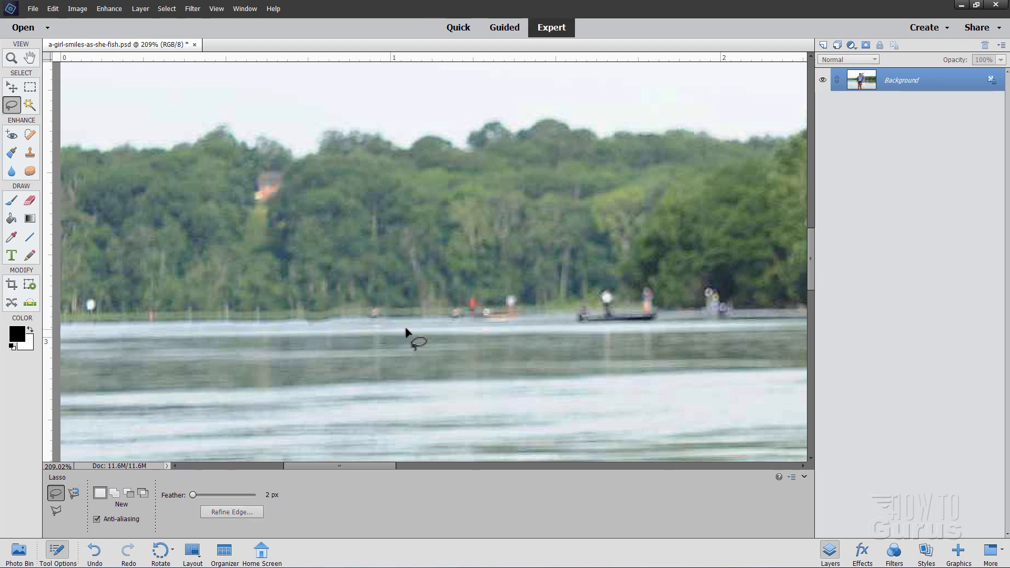
Step: Lasso the boat with the red-clothed figure on the far shoreline, fill it with Content-Aware, and deselect
scroll(394, 331, "right", 5)
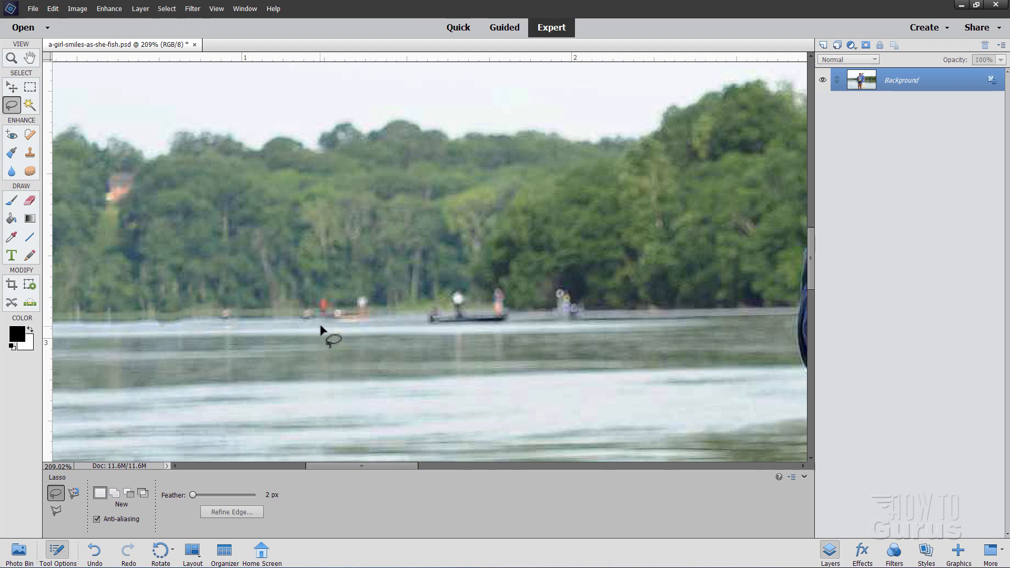
mouse_move(321, 328)
left_mouse_down()
mouse_move(368, 323)
mouse_move(380, 303)
mouse_move(374, 287)
mouse_move(299, 300)
mouse_move(292, 314)
mouse_move(302, 326)
mouse_move(332, 330)
left_mouse_up()
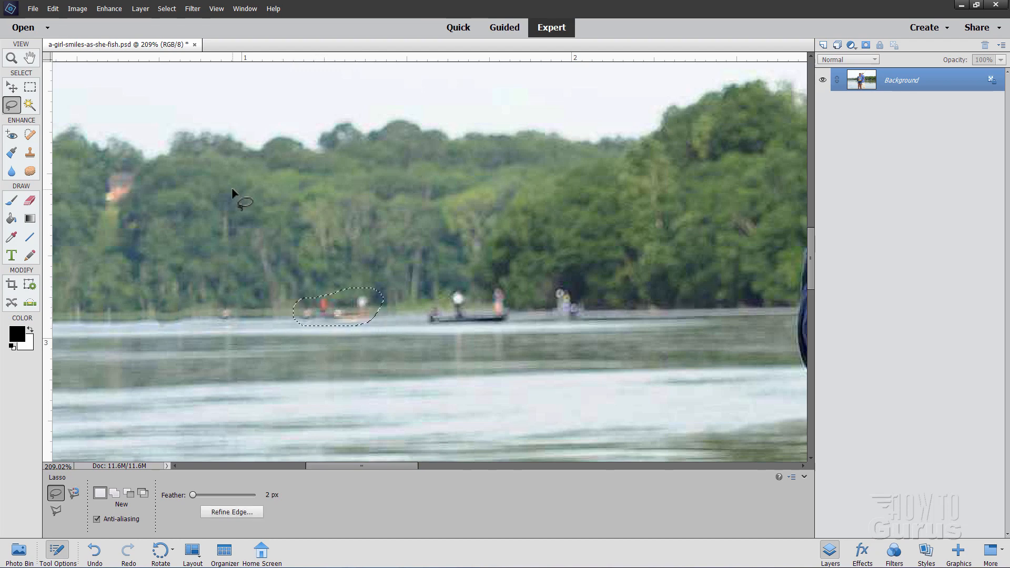
left_click(53, 9)
left_click(80, 116)
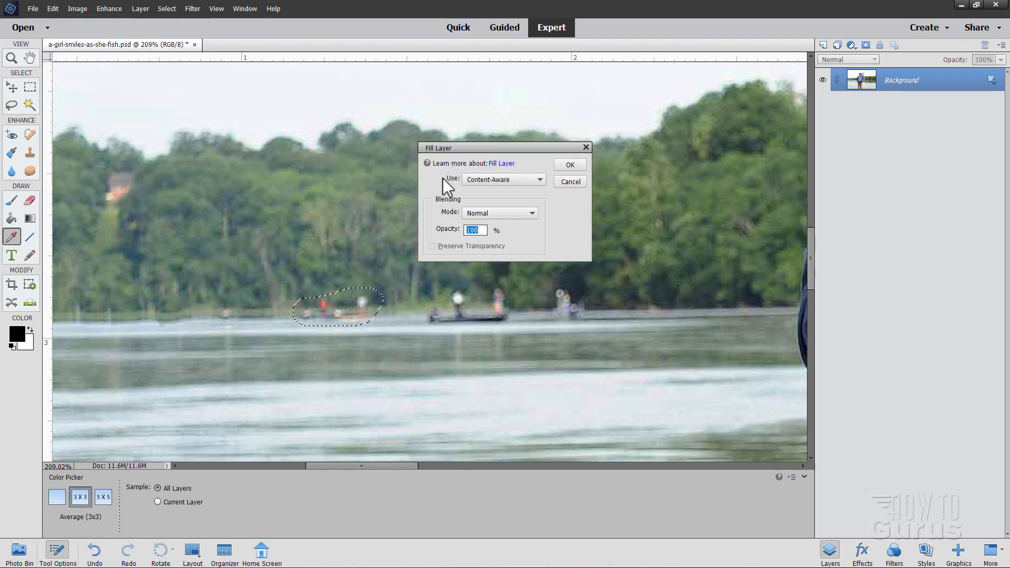
left_click(570, 166)
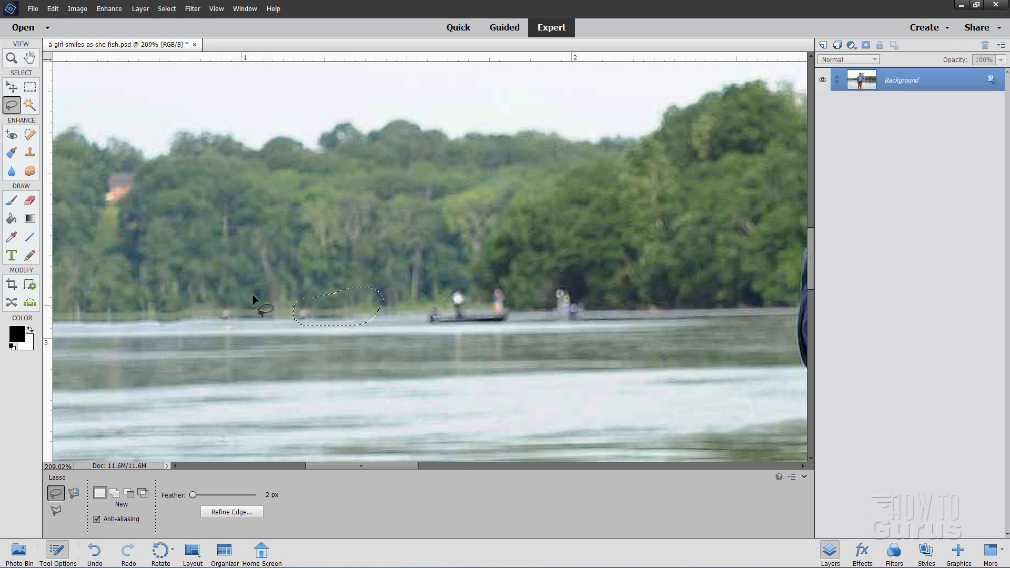
left_click(239, 315)
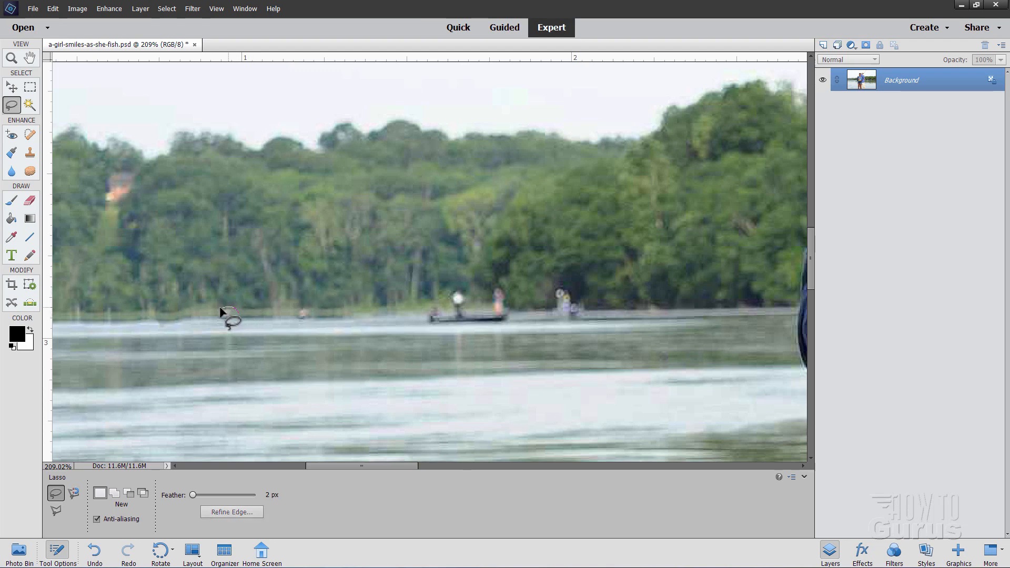
Step: Lasso the small leftover spot from the second boat on the shoreline, fill it with Content-Aware, and deselect
mouse_move(219, 312)
left_mouse_down()
mouse_move(236, 323)
mouse_move(220, 312)
left_mouse_up()
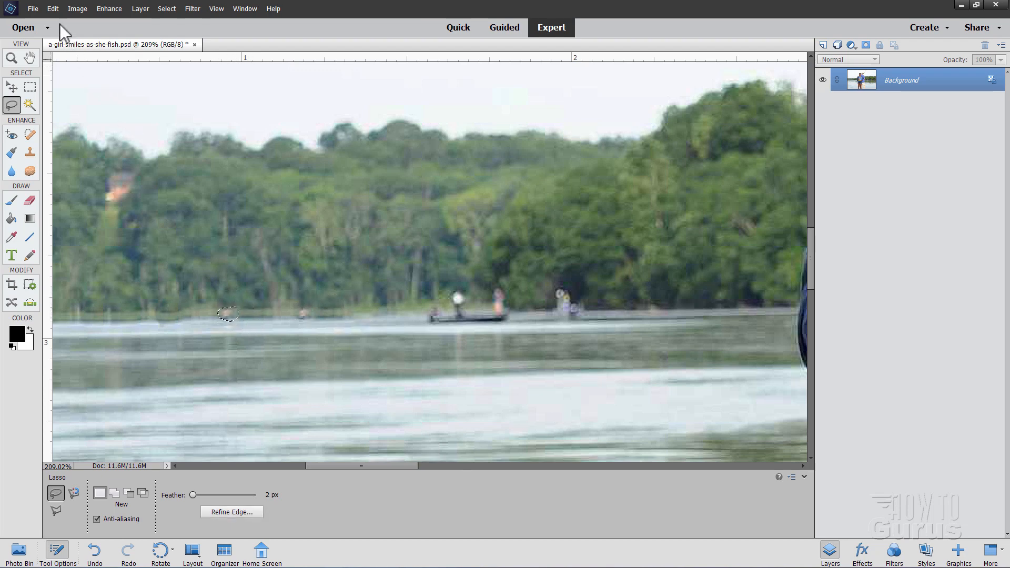
left_click(54, 9)
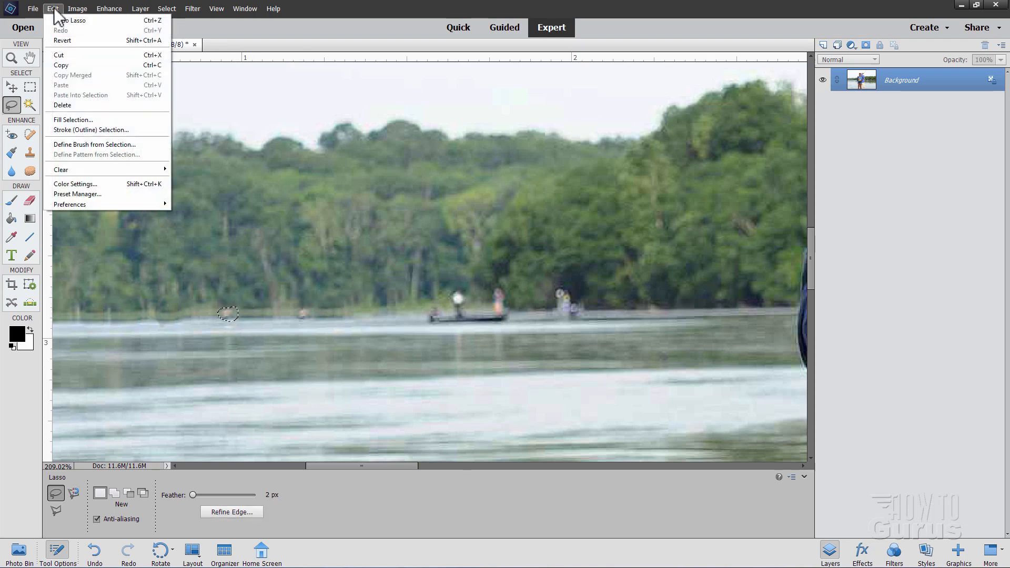
left_click(81, 116)
left_click(564, 166)
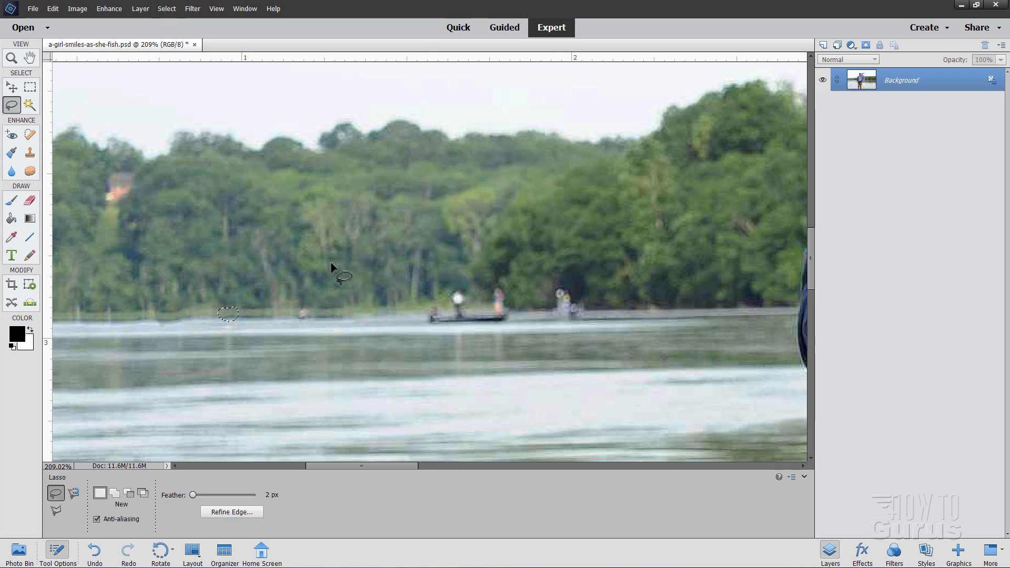
key("ctrl+d")
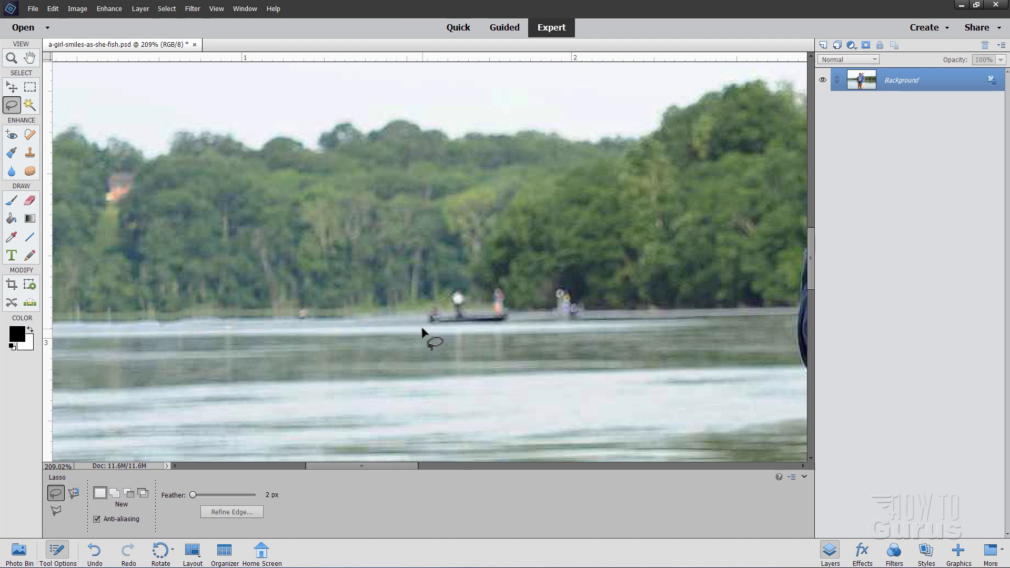
Step: Lasso the dark boat with its standing passengers on the far shoreline, fill it with Content-Aware, and deselect
mouse_move(417, 334)
left_mouse_down()
mouse_move(501, 334)
mouse_move(517, 320)
mouse_move(515, 299)
mouse_move(508, 282)
mouse_move(483, 275)
mouse_move(444, 284)
mouse_move(424, 293)
mouse_move(418, 335)
left_mouse_up()
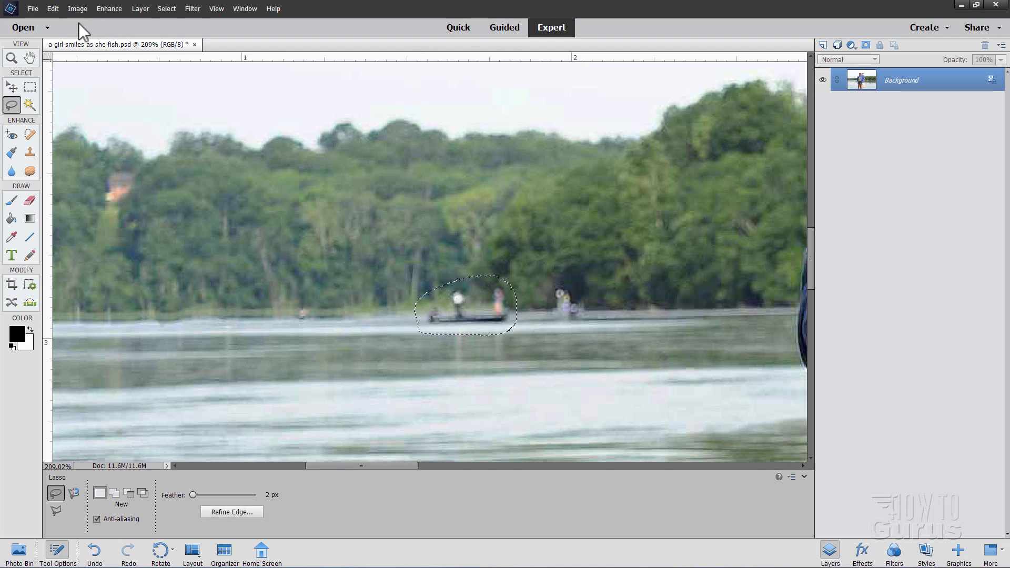
left_click(55, 8)
left_click(81, 119)
left_click(570, 166)
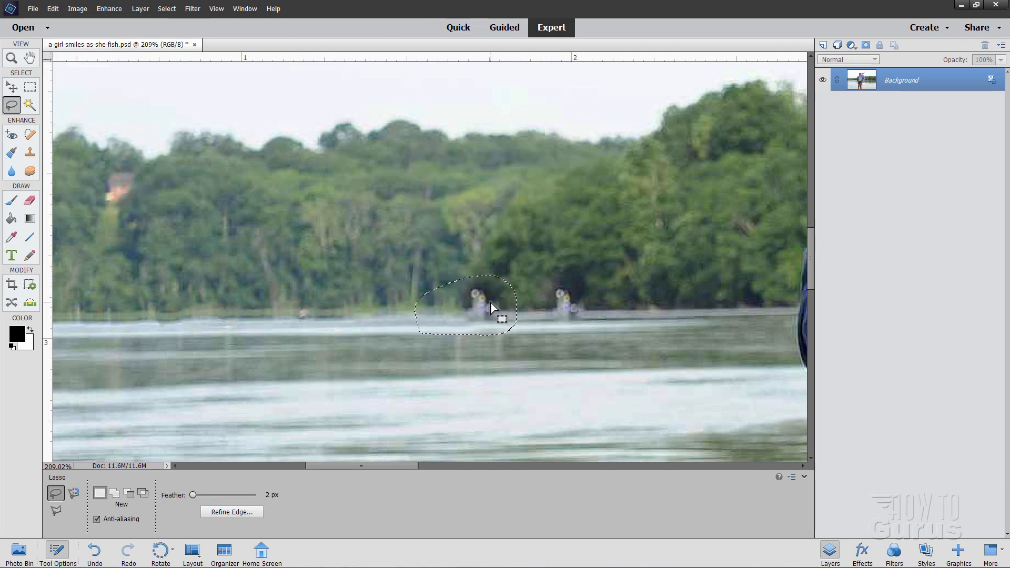
key("ctrl+d")
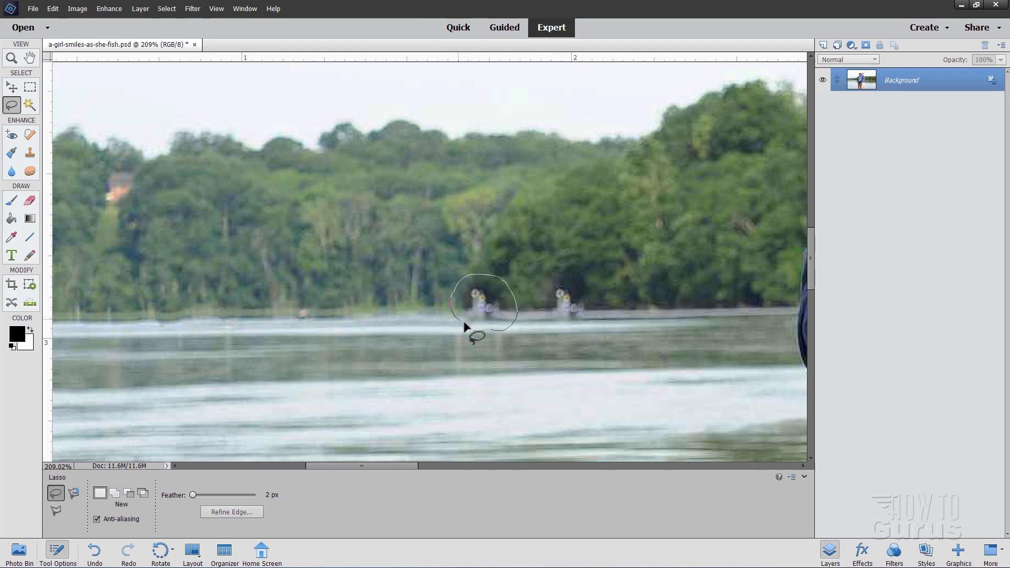
Step: Lasso the duplicated figures where the dark boat was, fill the selection with Content-Aware, and deselect
left_click_drag(492, 332, 494, 330)
left_click(52, 8)
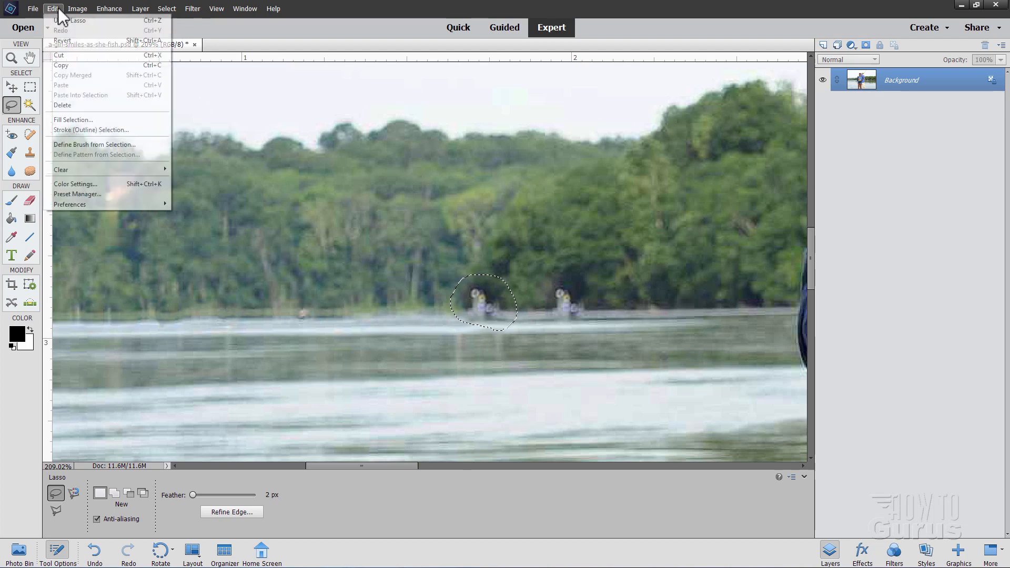
left_click(77, 120)
left_click(568, 165)
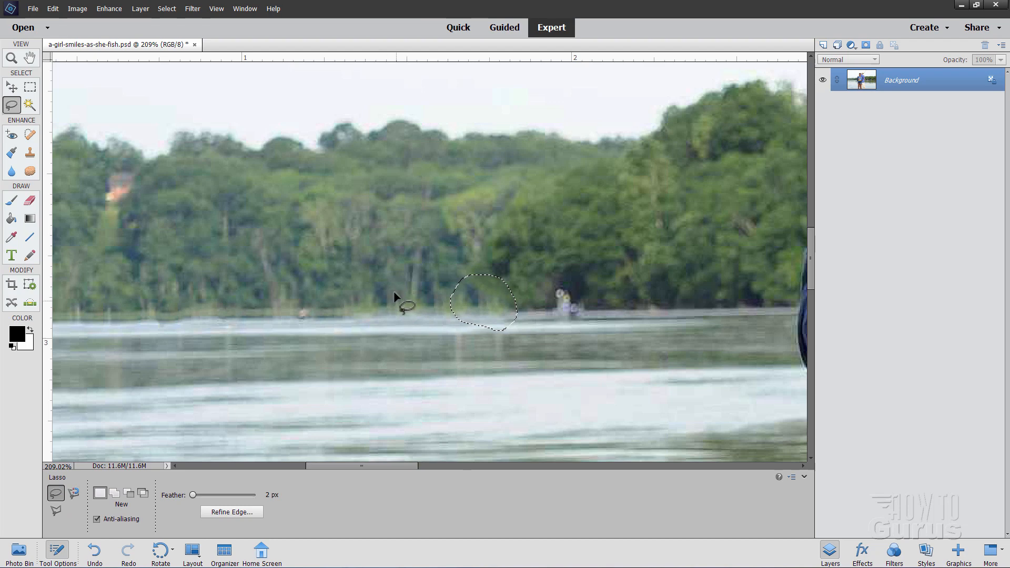
key("ctrl+d")
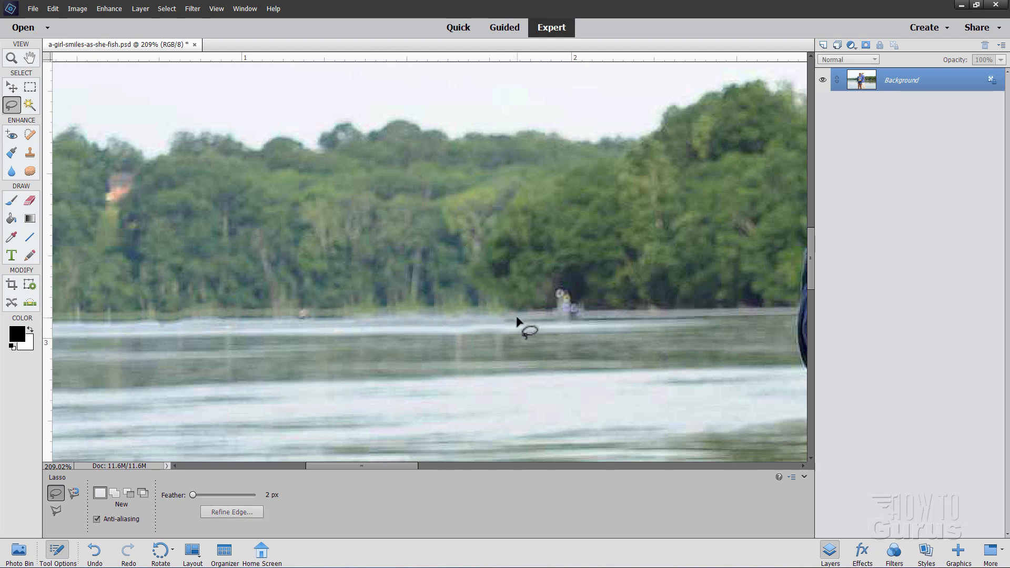
Step: Lasso the remaining figures in front of the dark trees on the shoreline, fill them with Content-Aware, and deselect
mouse_move(541, 324)
left_mouse_down()
mouse_move(595, 324)
mouse_move(608, 305)
mouse_move(581, 287)
mouse_move(548, 288)
mouse_move(542, 325)
left_mouse_up()
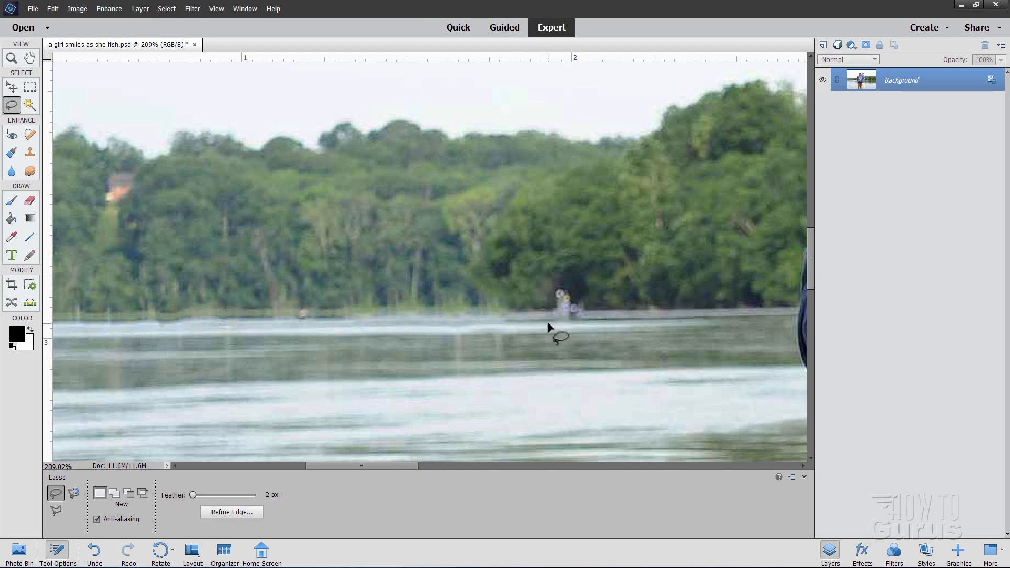
left_click(53, 9)
left_click(90, 119)
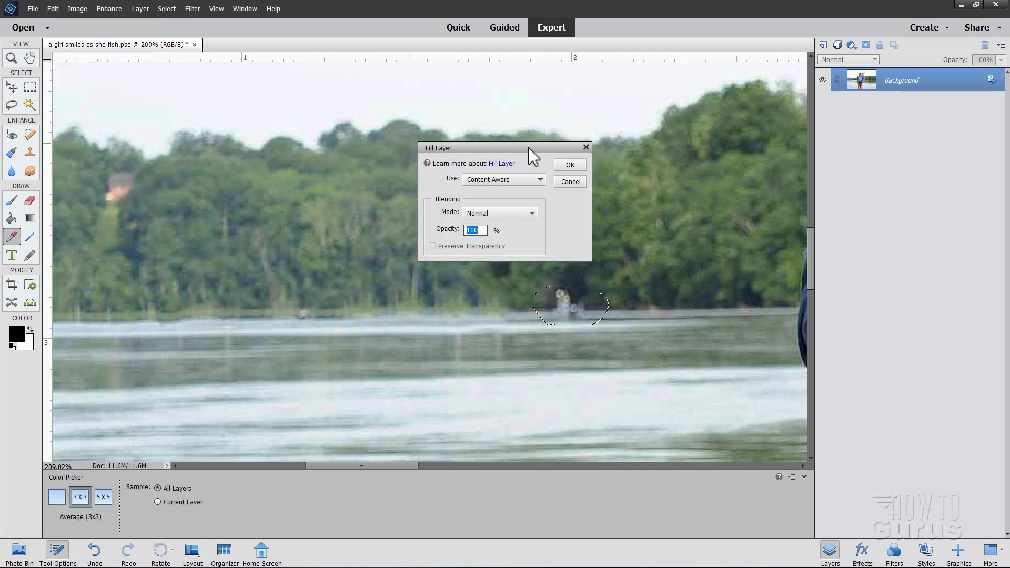
left_click(565, 166)
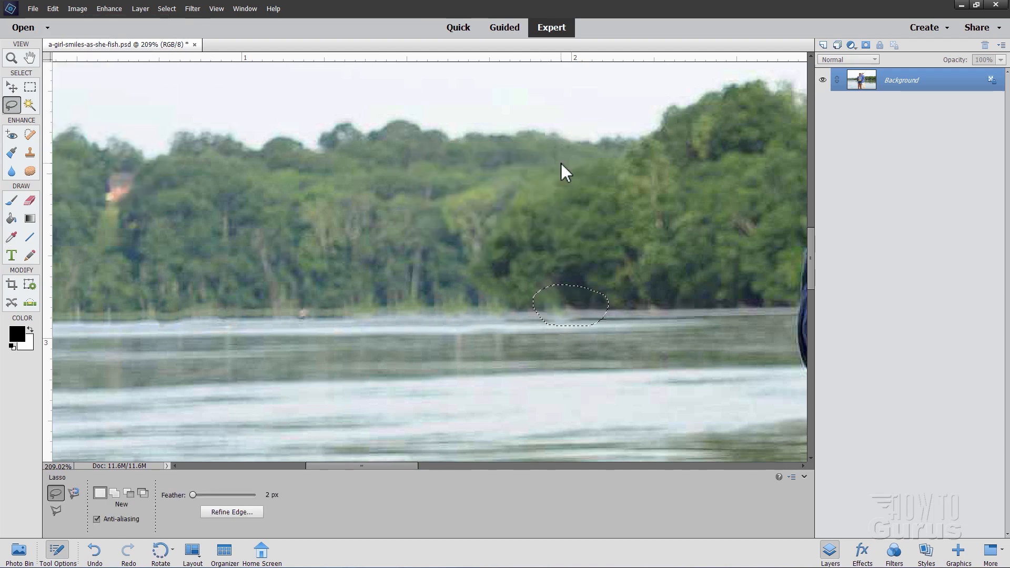
left_click(581, 298)
scroll(422, 328, "down", 2)
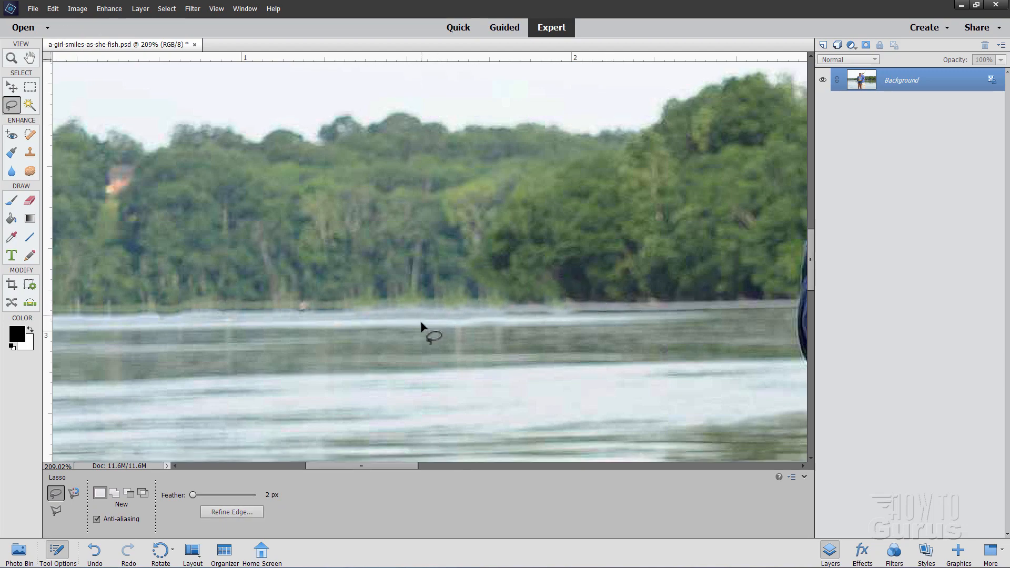
Step: Lasso the standing passenger and bow of the boat nearest the man's fishing reel, fill it with Content-Aware, and deselect
scroll(463, 313, "down", 5)
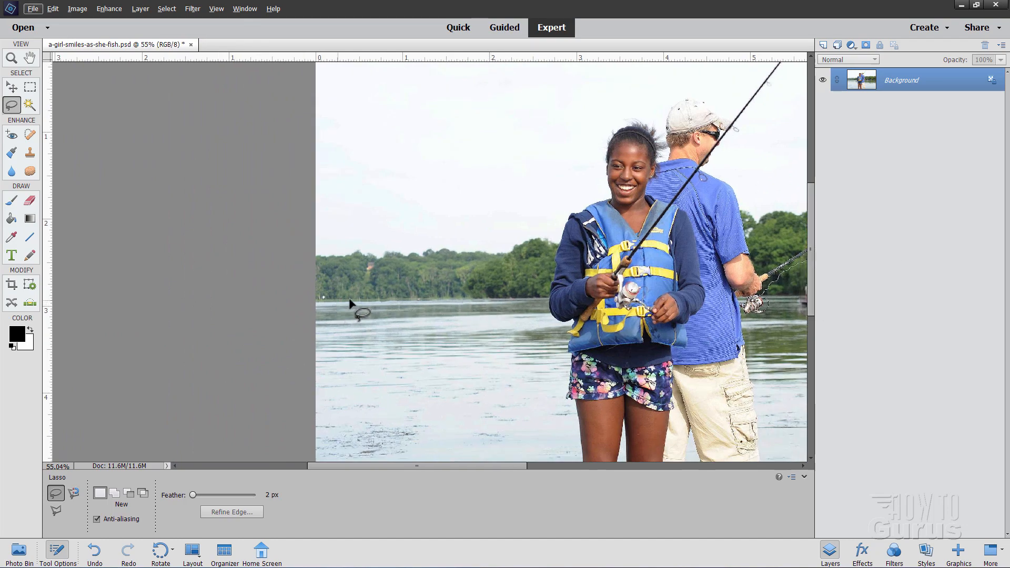
key("space")
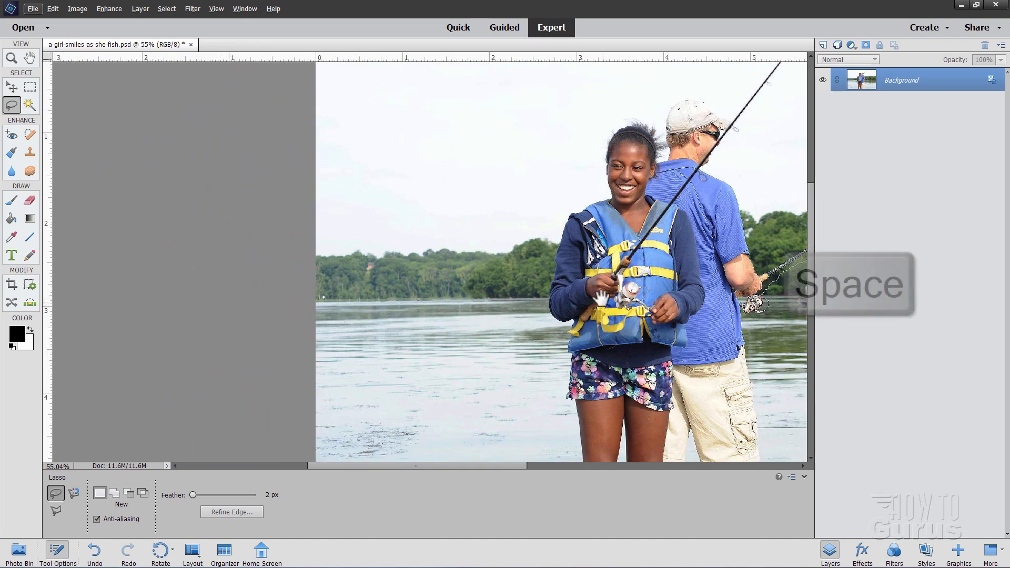
left_click_drag(605, 298, 255, 300)
left_click_drag(499, 314, 448, 314)
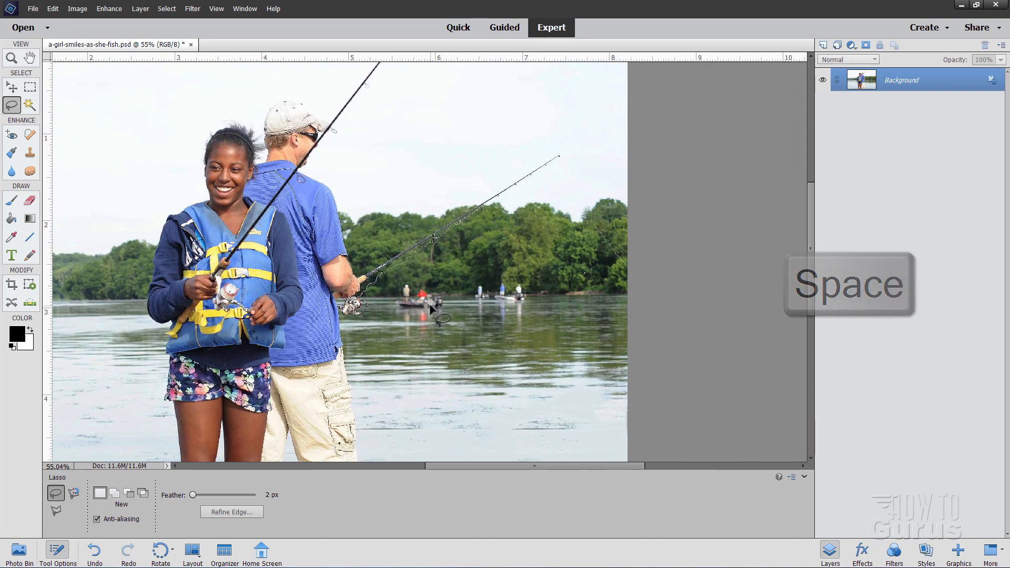
scroll(430, 316, "up", 2)
scroll(428, 316, "down", 1)
scroll(430, 316, "down", 1)
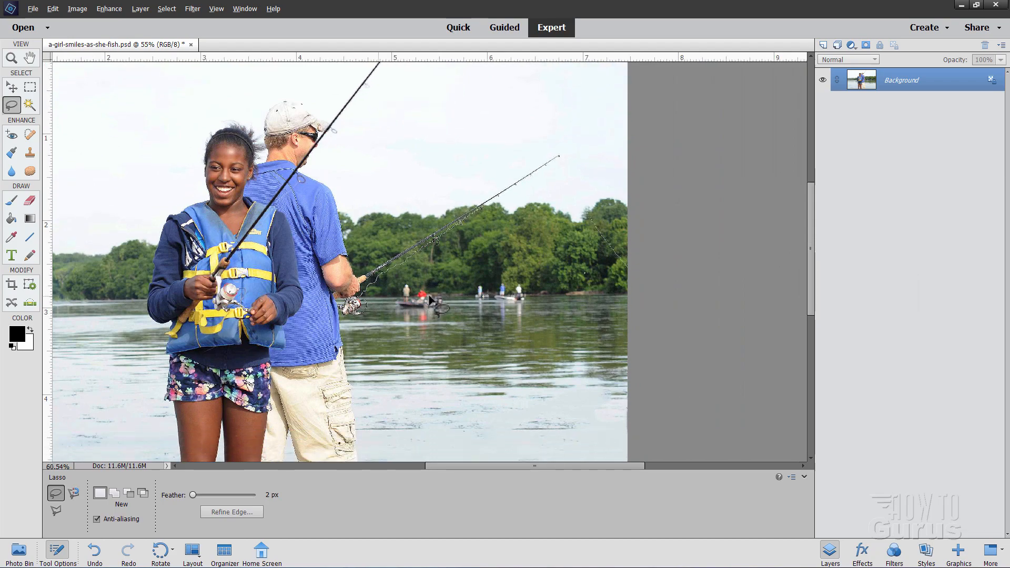
scroll(430, 311, "up", 3)
scroll(431, 300, "up", 3)
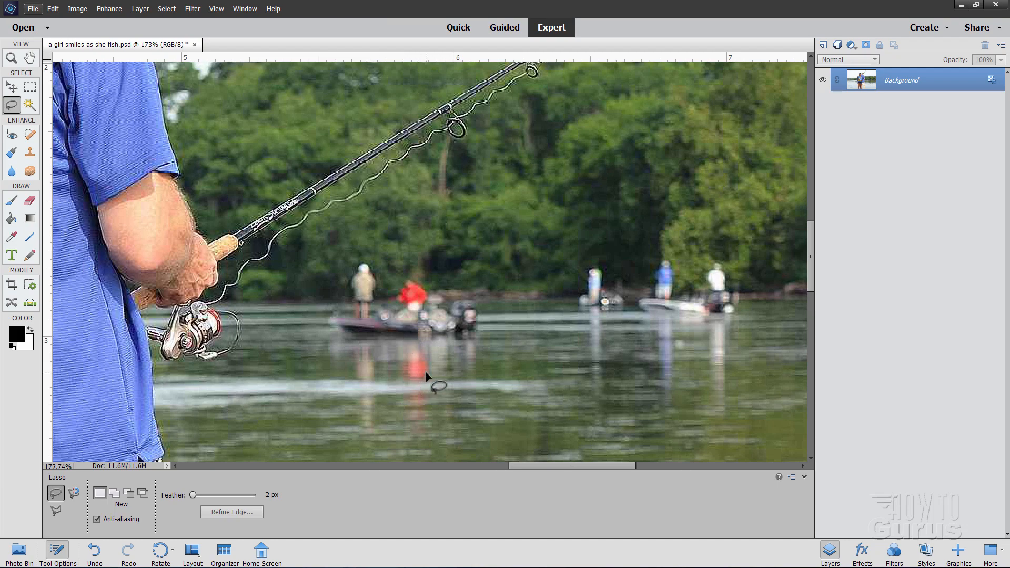
mouse_move(390, 273)
left_mouse_down()
mouse_move(361, 260)
mouse_move(327, 293)
mouse_move(325, 329)
left_mouse_up()
left_click_drag(392, 336, 390, 270)
left_click(53, 9)
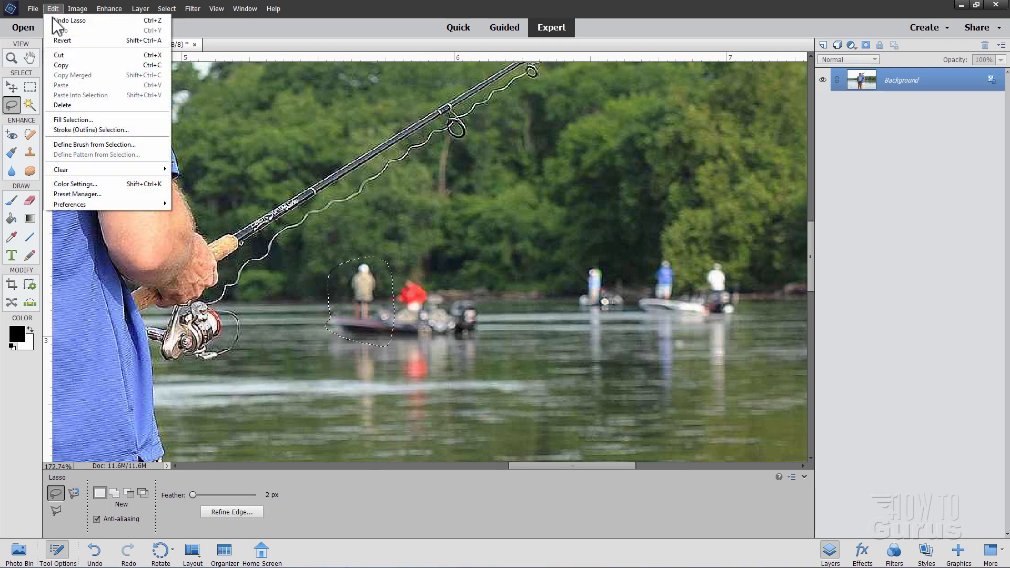
left_click(80, 118)
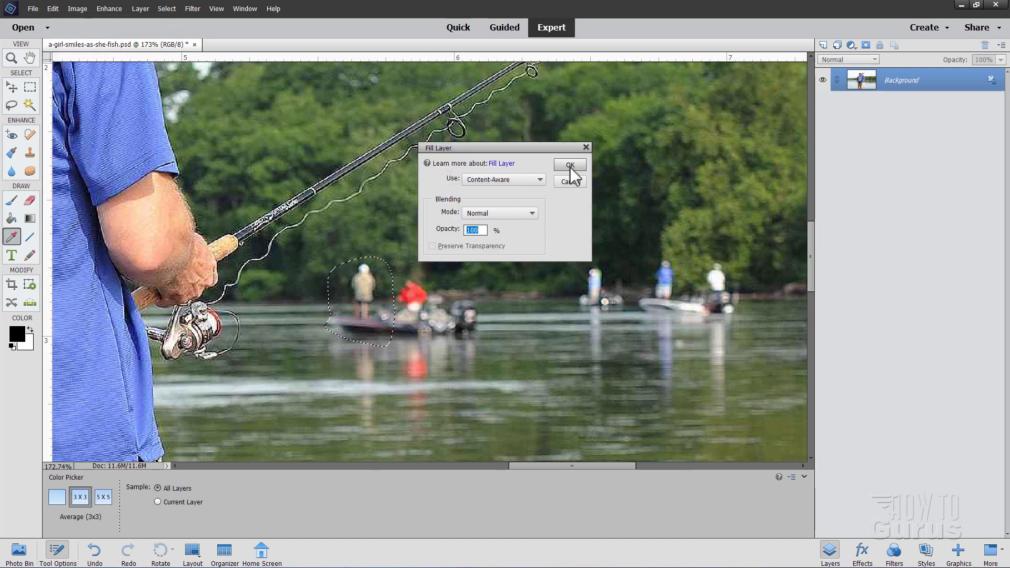
left_click(570, 165)
key("ctrl+d")
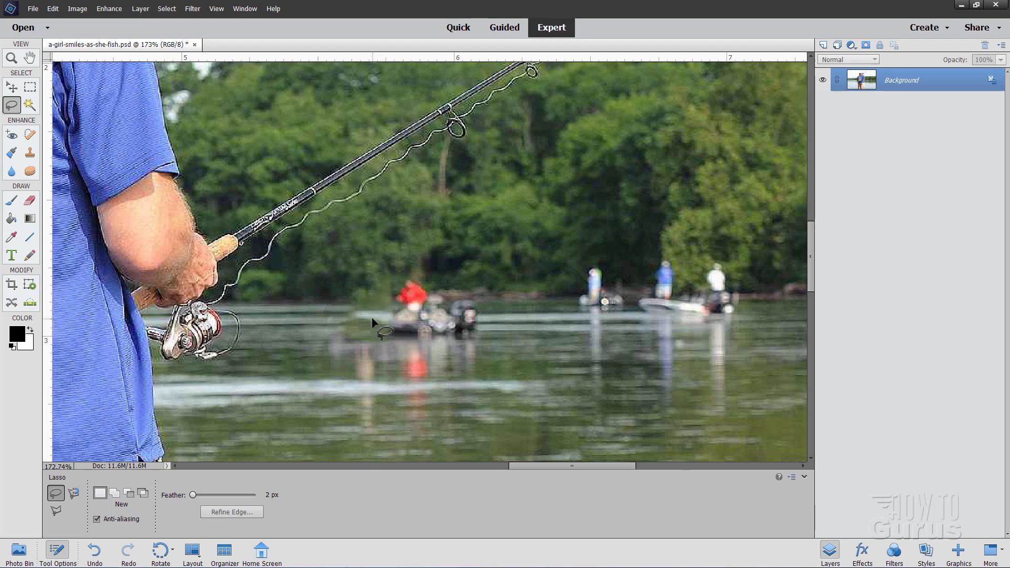
Step: Lasso the rest of that boat with its red-shirted passenger and motor, fill it with Content-Aware, and deselect
left_click_drag(406, 350, 453, 350)
mouse_move(488, 321)
left_mouse_down()
mouse_move(477, 292)
mouse_move(445, 269)
mouse_move(412, 265)
mouse_move(391, 275)
mouse_move(371, 321)
left_mouse_up()
left_click(52, 8)
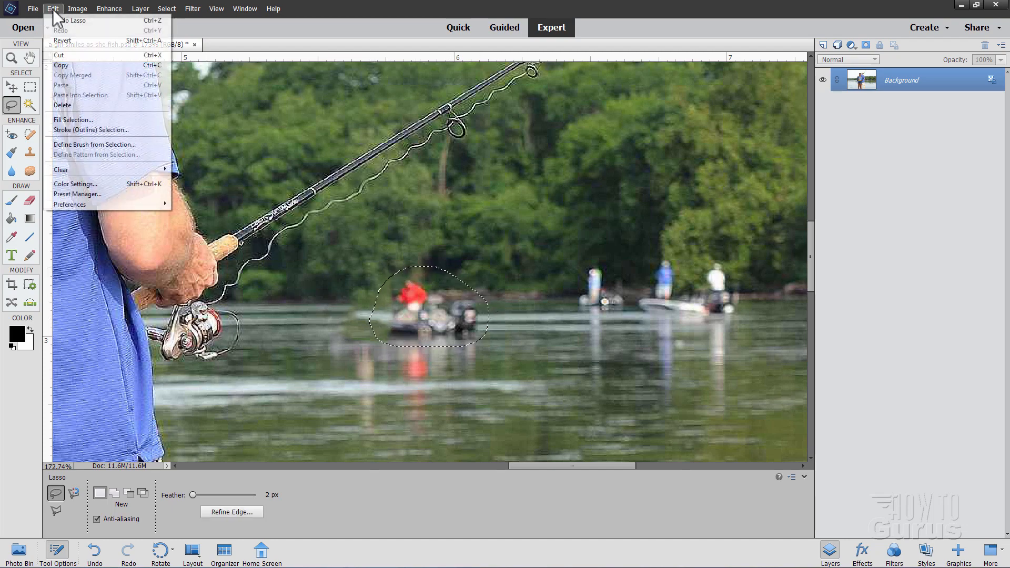
left_click(73, 116)
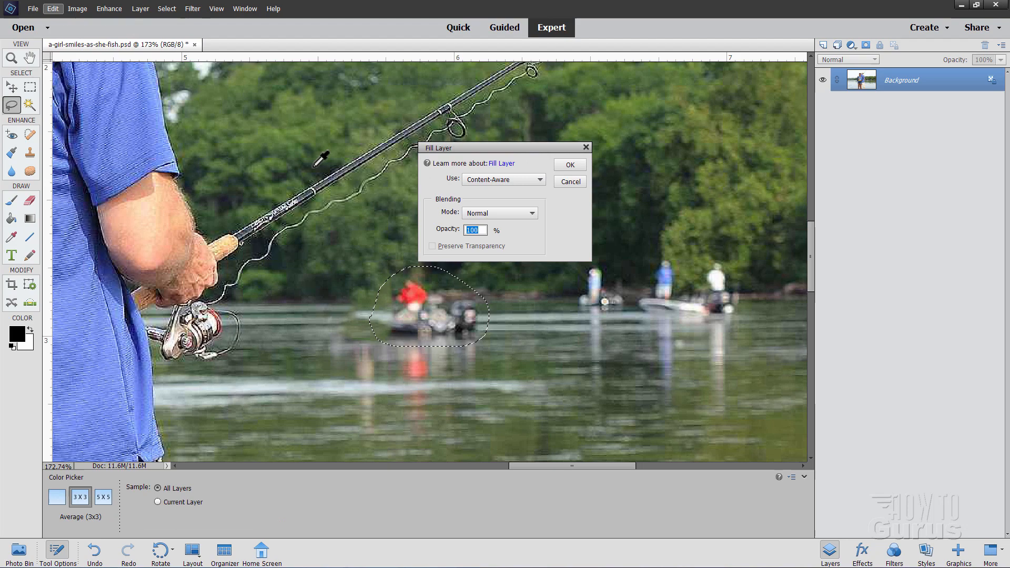
left_click(565, 165)
key("ctrl+d")
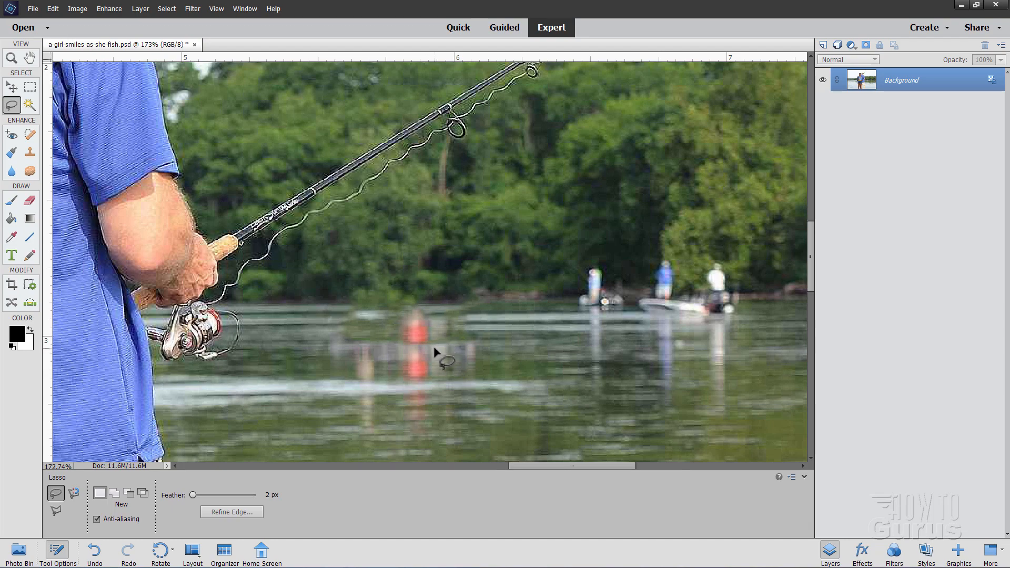
Step: Lasso the two bright red patches on the water where the boat was, fill them with Content-Aware, and deselect
mouse_move(433, 304)
left_mouse_down()
mouse_move(391, 316)
mouse_move(393, 388)
mouse_move(432, 381)
mouse_move(435, 347)
left_mouse_up()
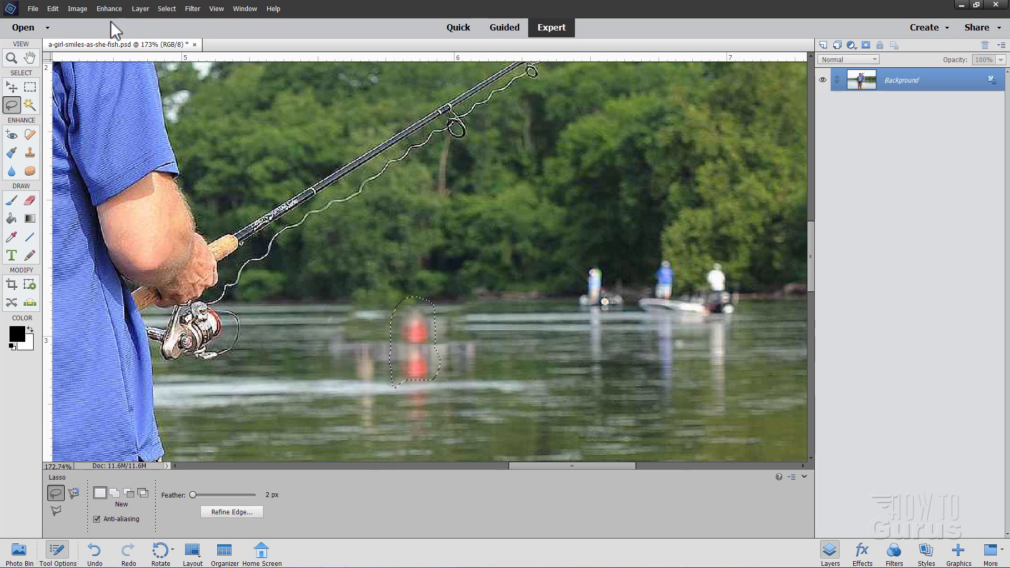
left_click(50, 9)
left_click(73, 119)
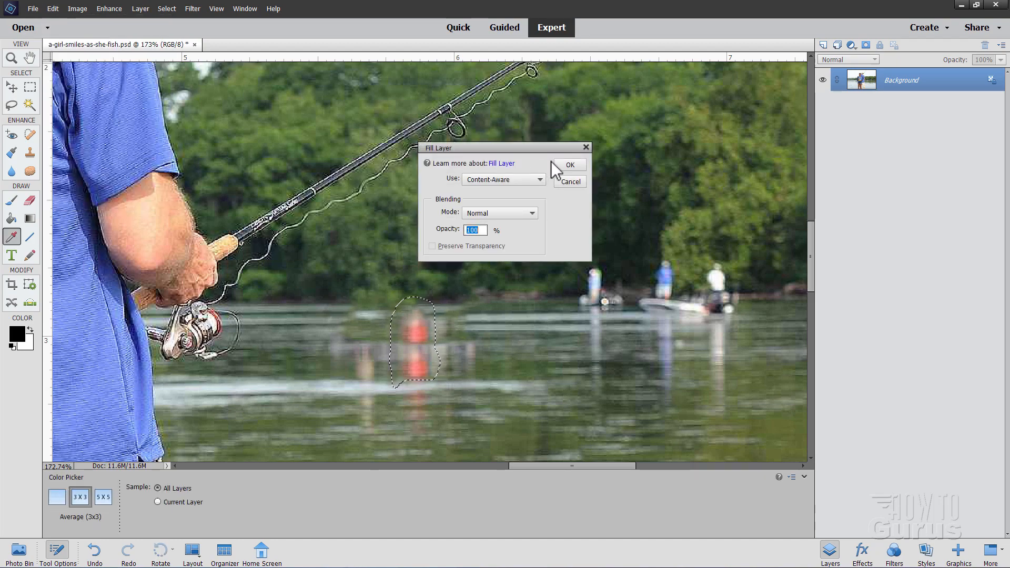
left_click(570, 164)
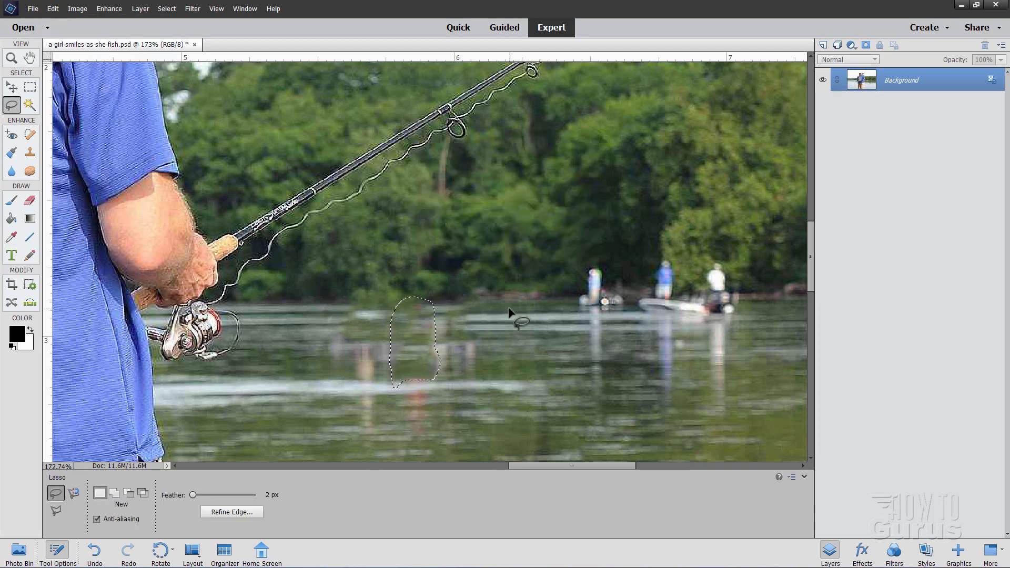
key("ctrl+d")
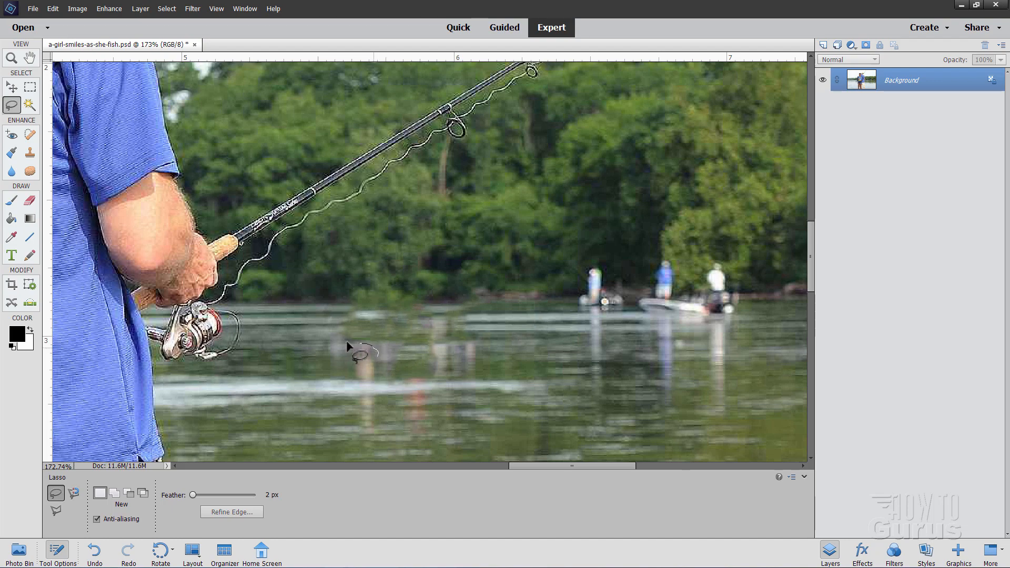
Step: Lasso the tan reflection just above the bright water streak, fill it with Content-Aware, and deselect
left_click_drag(377, 345, 377, 347)
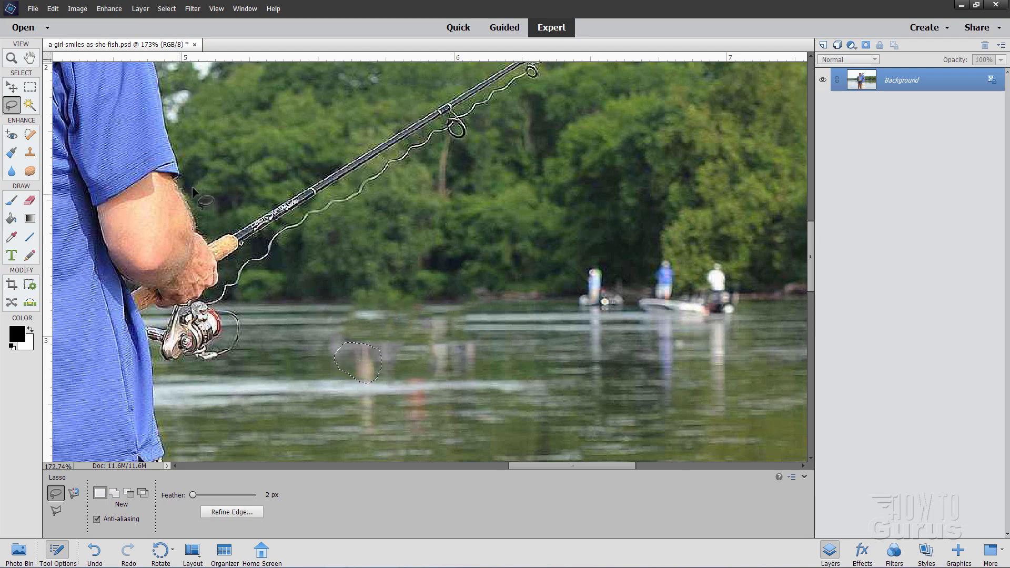
left_click(52, 8)
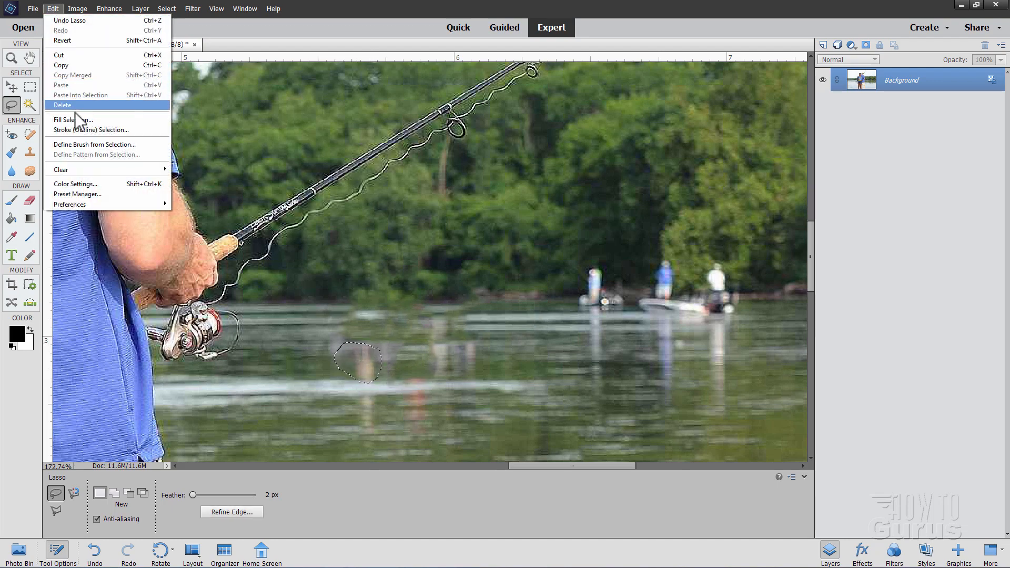
left_click(79, 111)
left_click(569, 166)
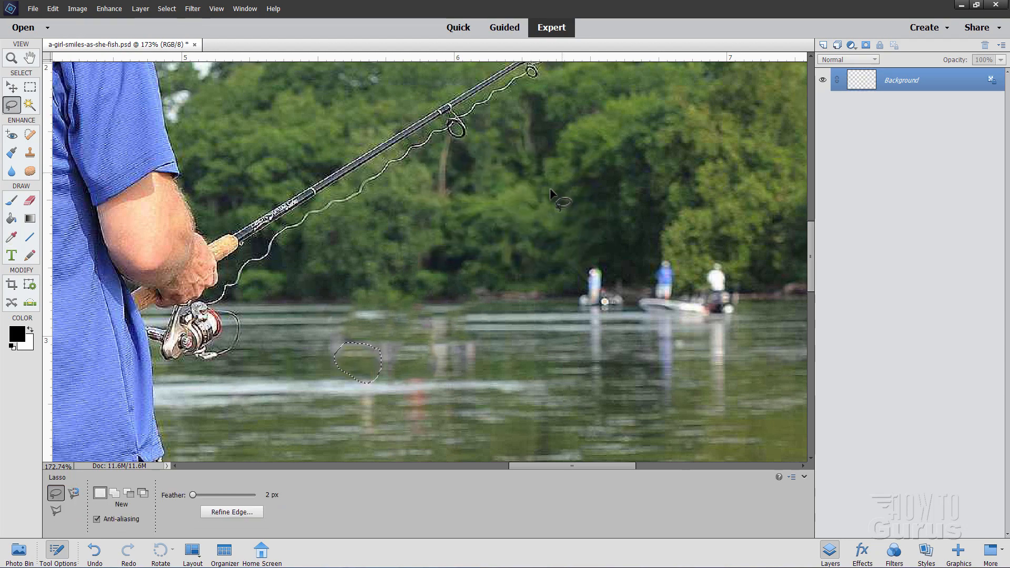
key("ctrl+d")
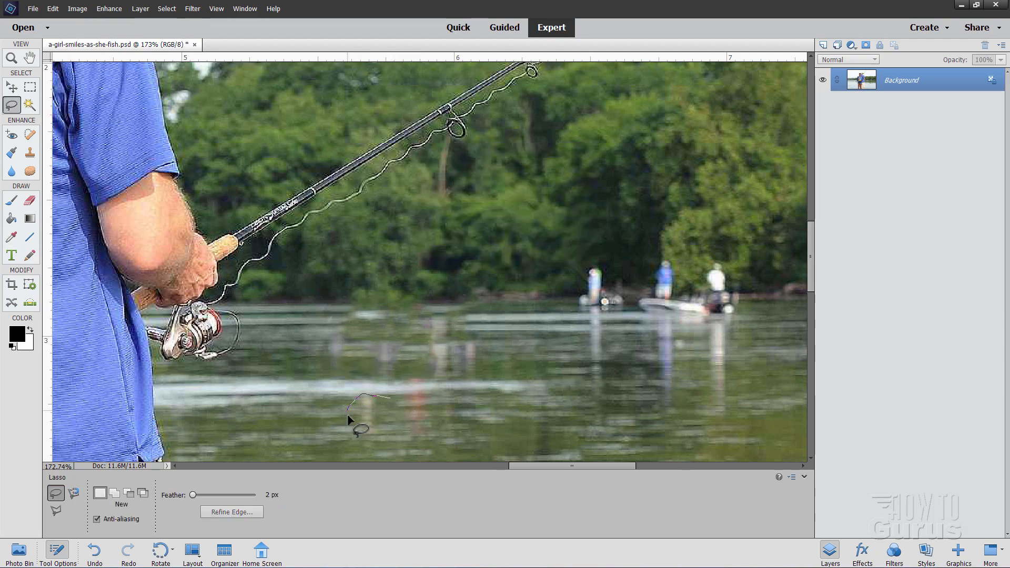
Step: Lasso the remaining tan reflection below the bright water streak, fill it with Content-Aware, and deselect
left_click_drag(384, 403, 385, 401)
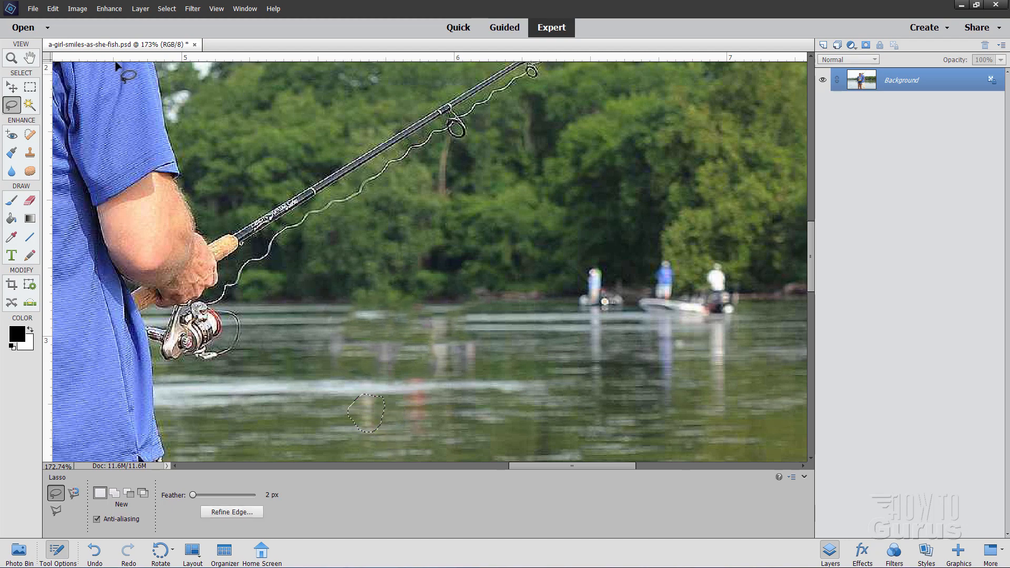
left_click(53, 11)
left_click(72, 119)
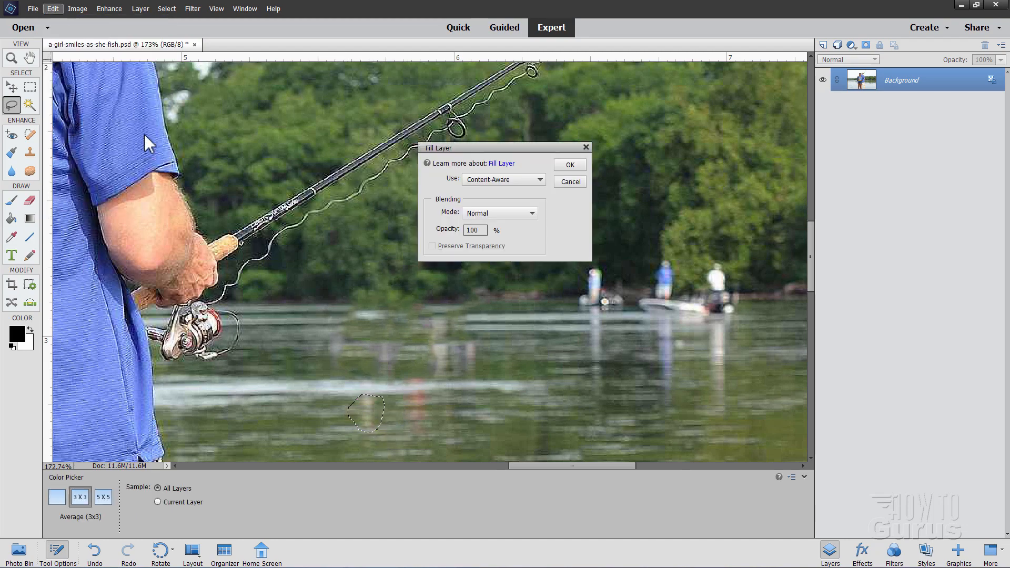
left_click(570, 165)
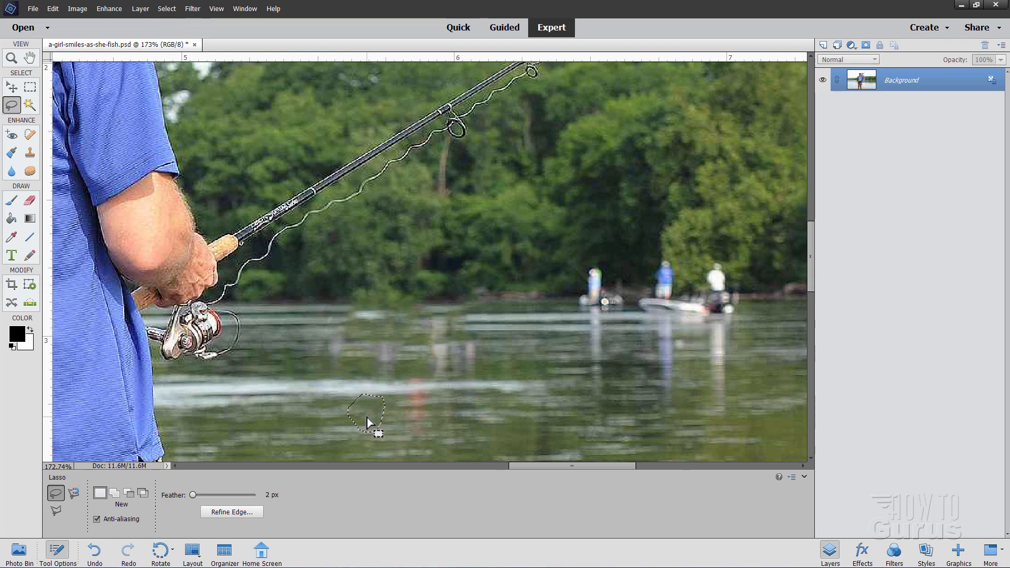
key("ctrl+d")
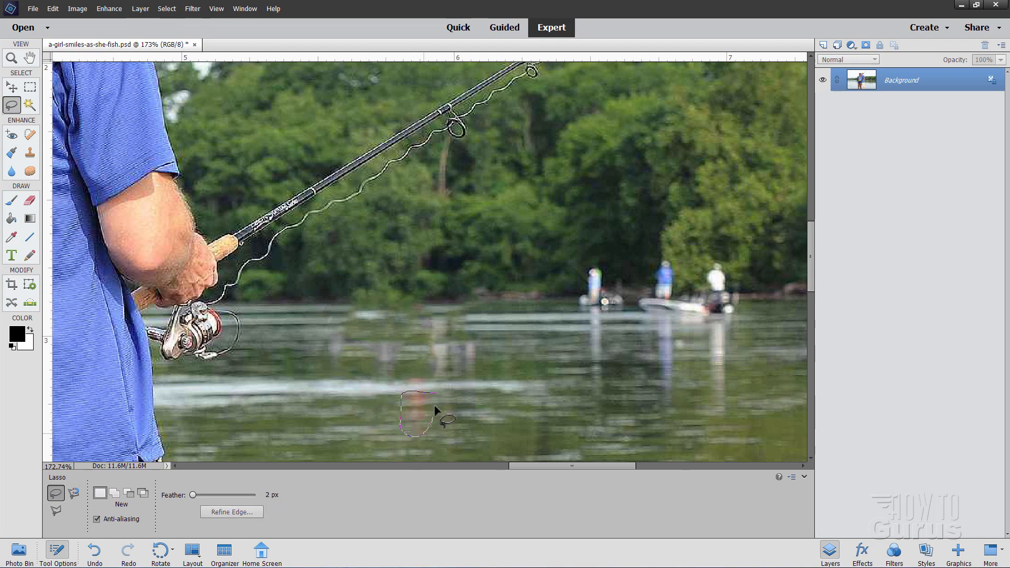
Step: Lasso the faint red reflection below the bright water streak, fill it with Content-Aware, and deselect
left_click_drag(436, 411, 434, 397)
left_click(52, 8)
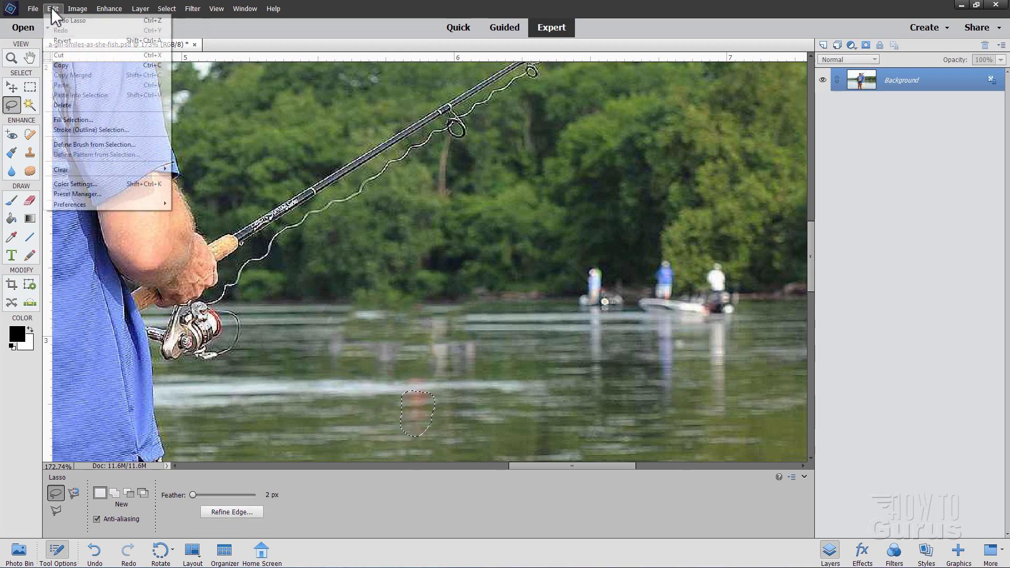
left_click(86, 120)
left_click(558, 165)
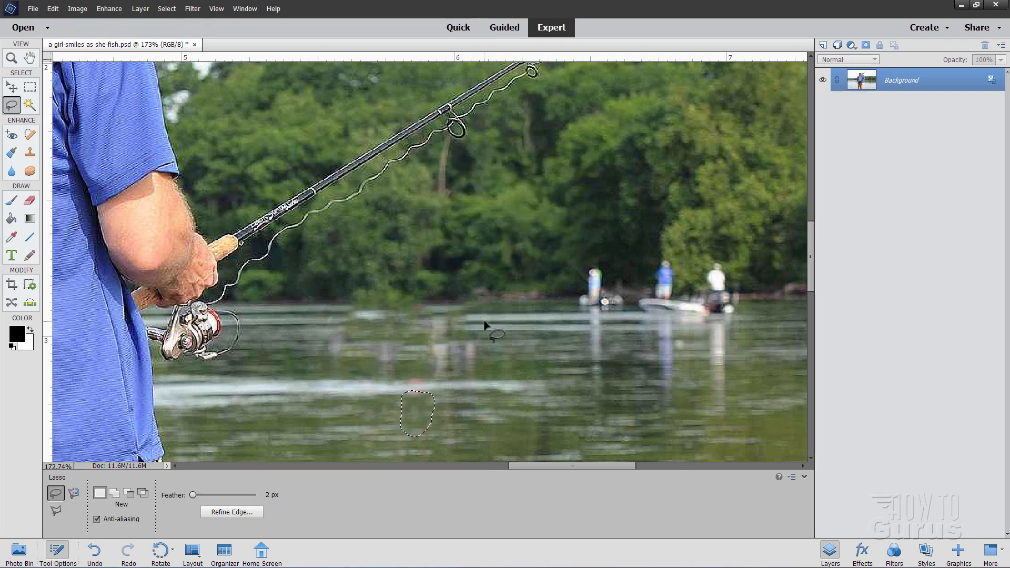
key("ctrl+d")
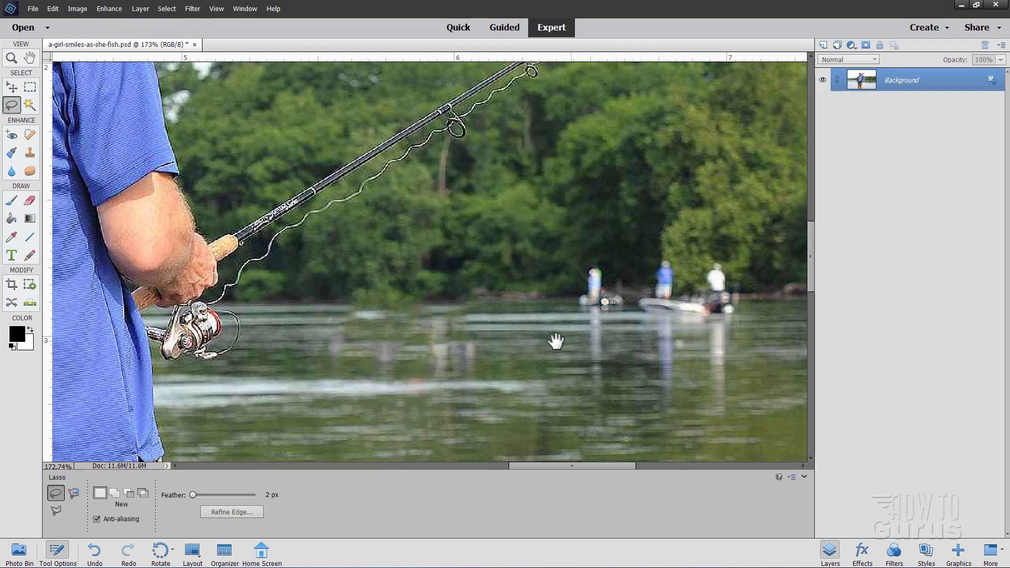
Step: Lasso the small distant boat with its single standing passenger, fill it with Content-Aware, and deselect
left_click_drag(556, 341, 394, 350)
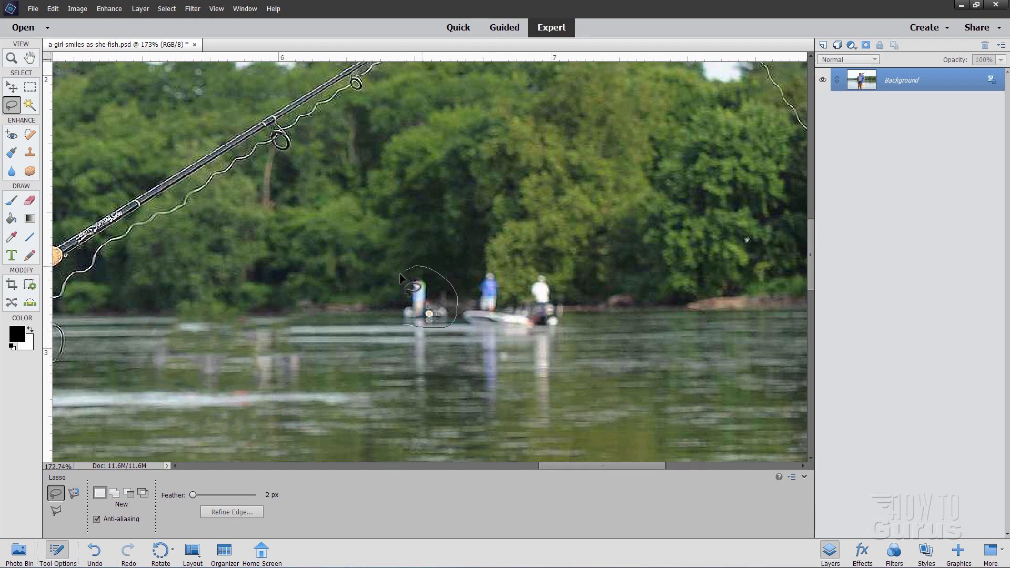
left_click_drag(401, 315, 412, 323)
left_click(52, 8)
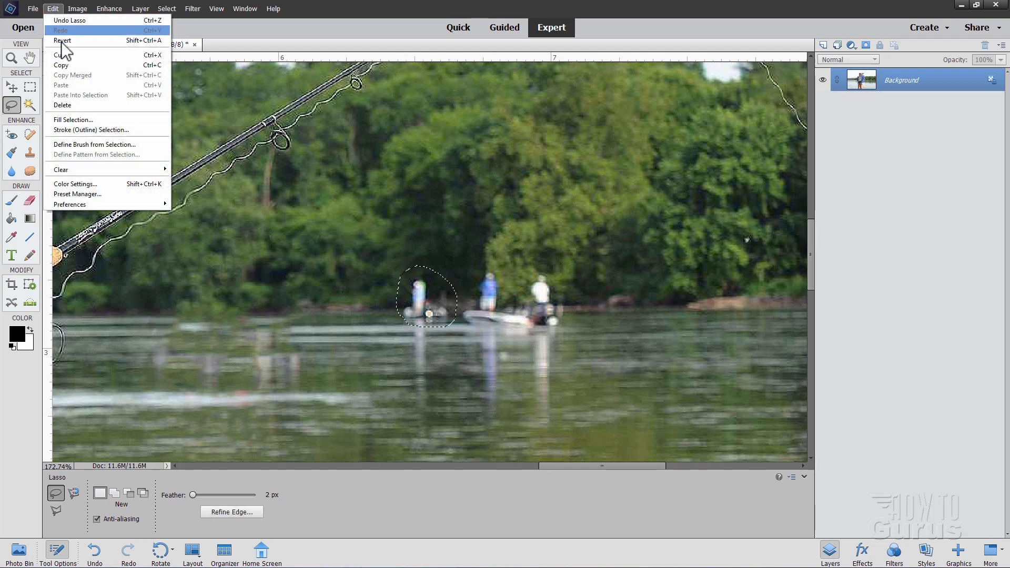
left_click(82, 126)
left_click(570, 165)
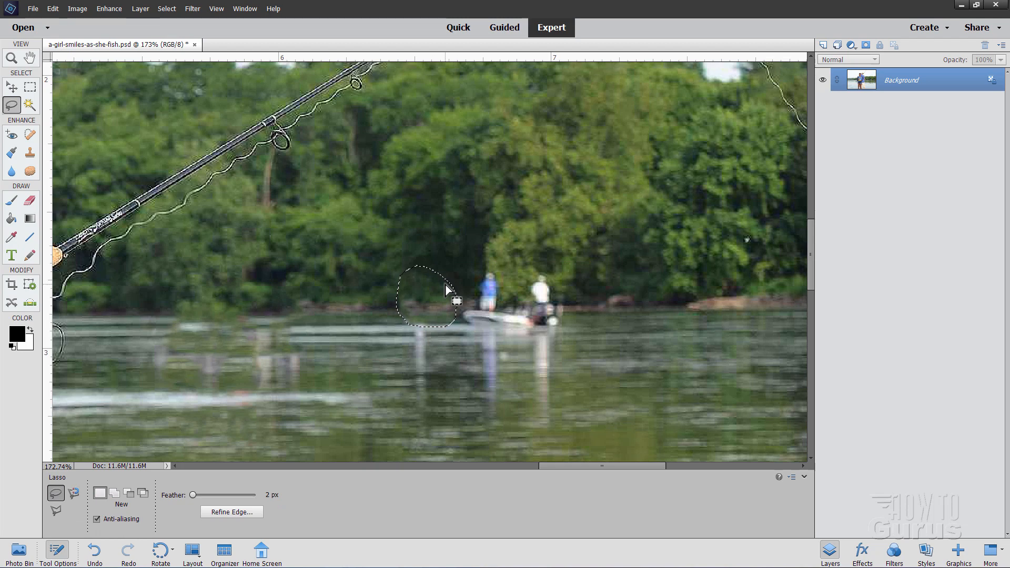
key("ctrl+d")
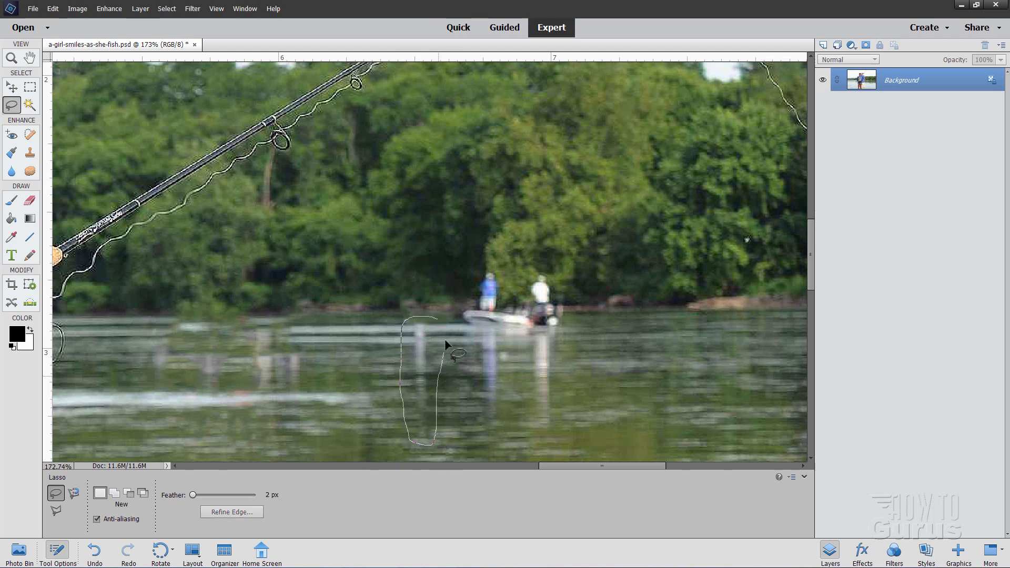
Step: Lasso the long vertical reflection left by the single-passenger boat, fill it with Content-Aware, and deselect
left_click_drag(429, 316, 428, 317)
left_click(61, 14)
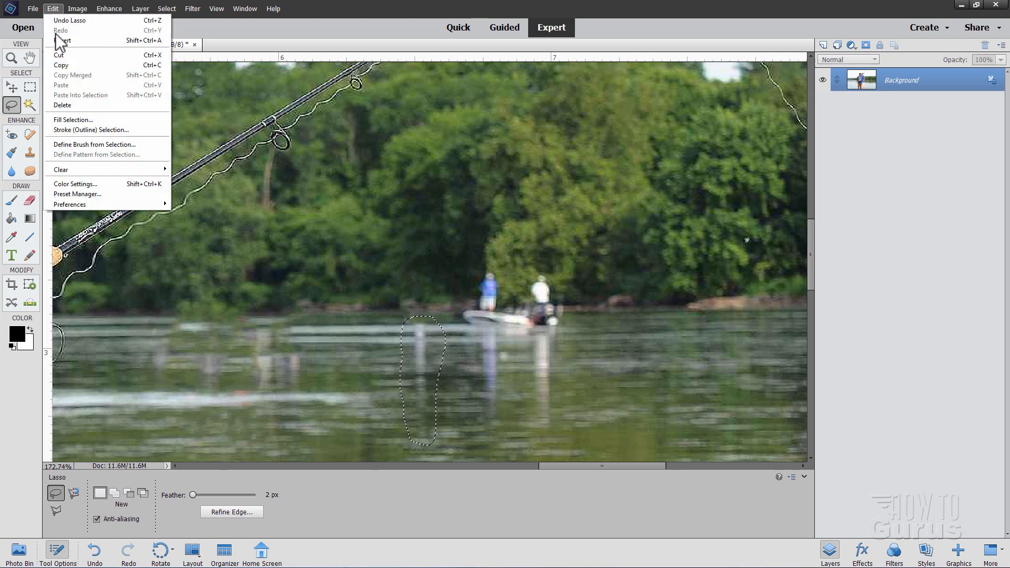
left_click(75, 116)
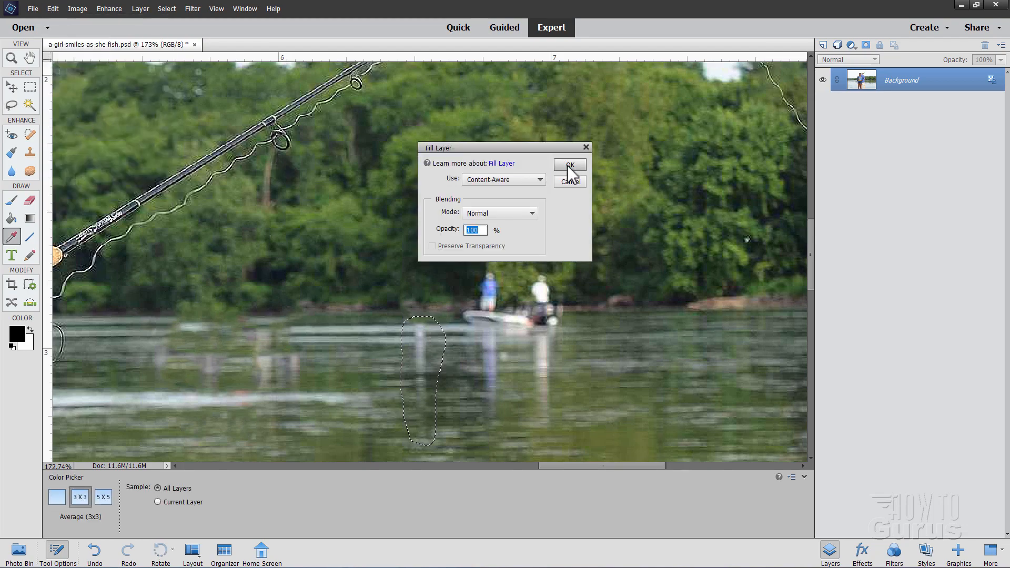
left_click(569, 165)
key("ctrl+d")
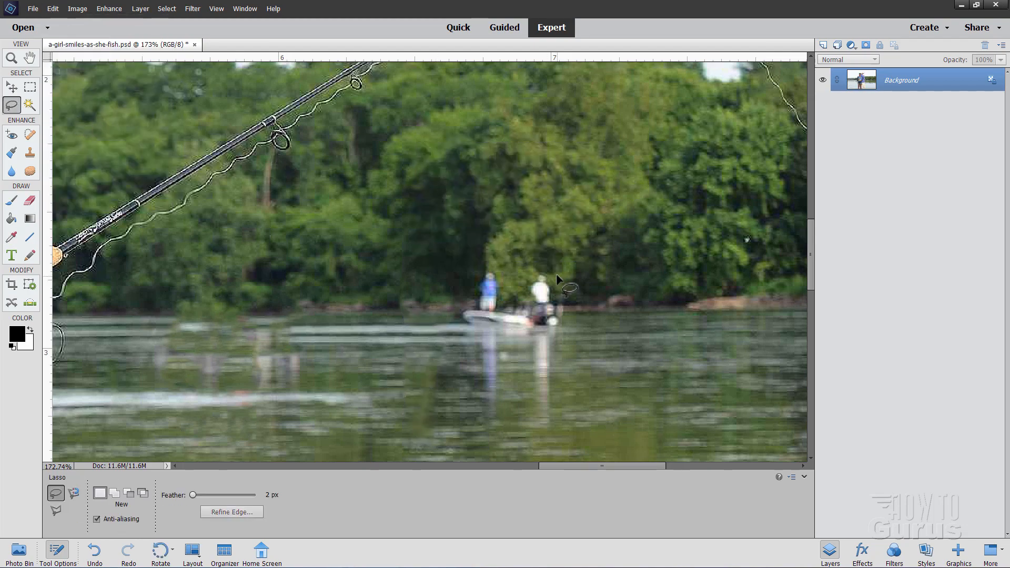
Step: Lasso the distant boat with its two standing passengers, fill it with Content-Aware, and deselect
left_click_drag(557, 273, 509, 273)
left_click_drag(548, 273, 552, 274)
left_click(53, 8)
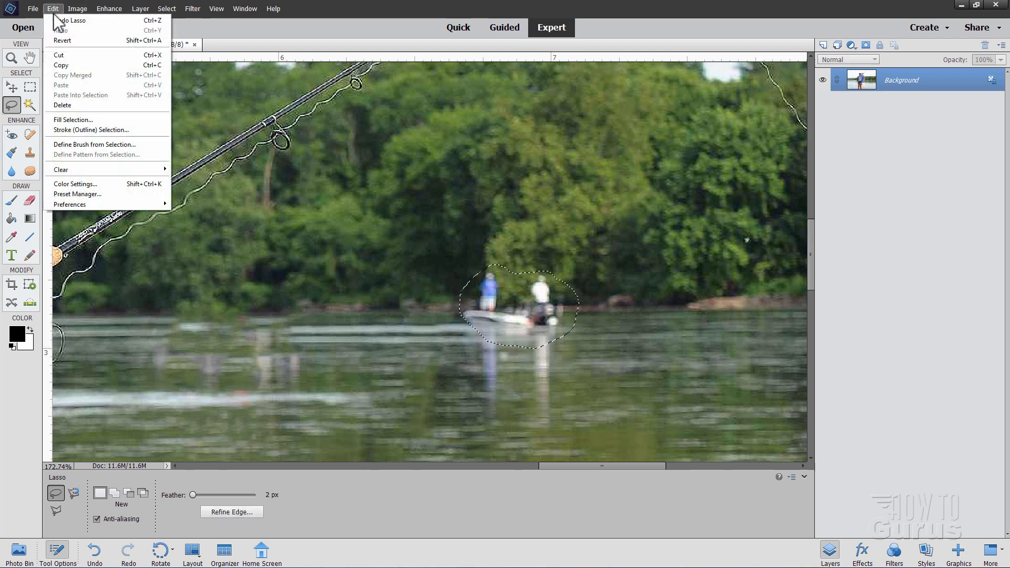
left_click(74, 116)
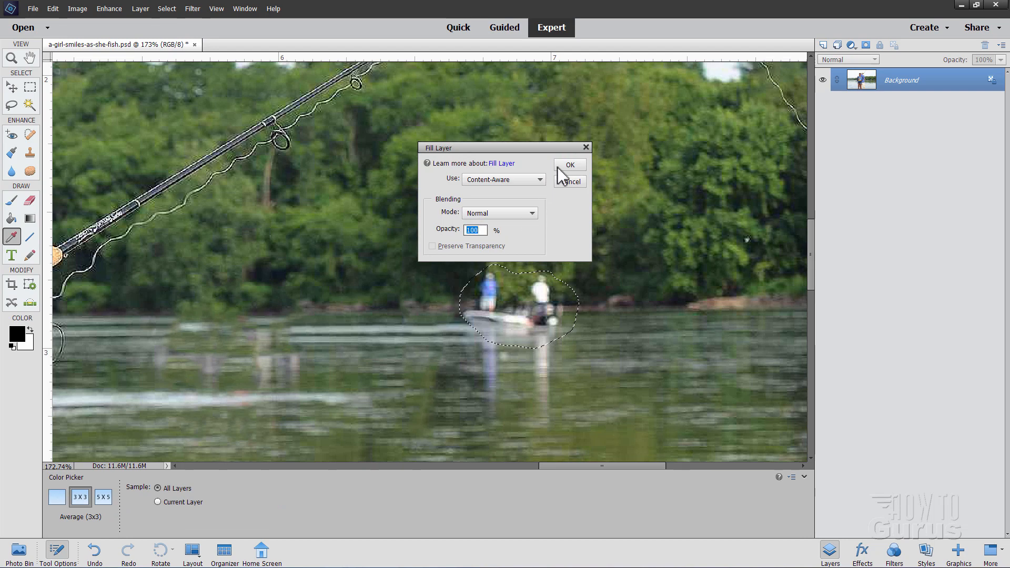
left_click(559, 166)
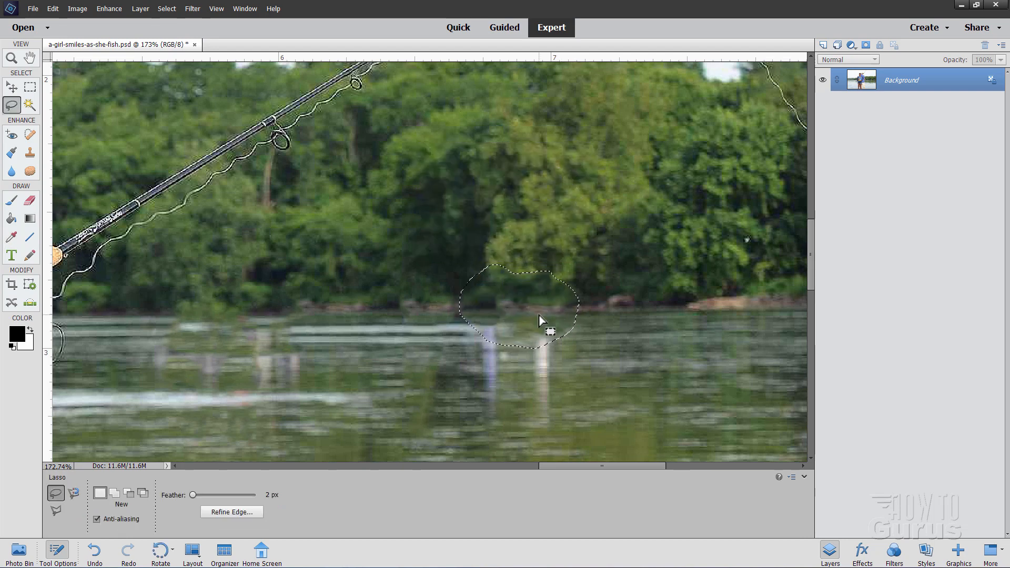
key("ctrl+d")
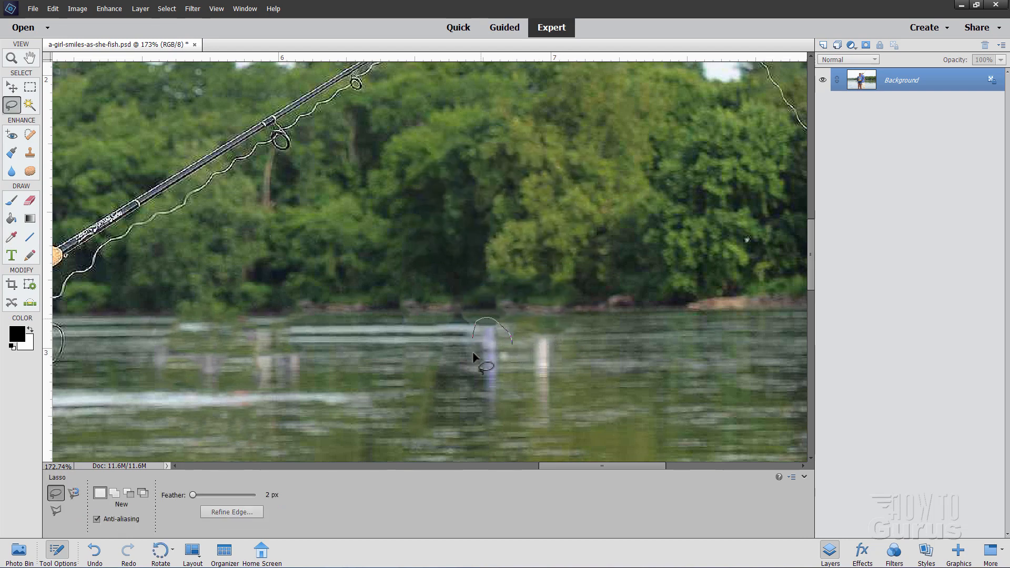
Step: Lasso the blue vertical reflection left by the two-passenger boat and fill it with Content-Aware
left_click_drag(504, 330, 505, 332)
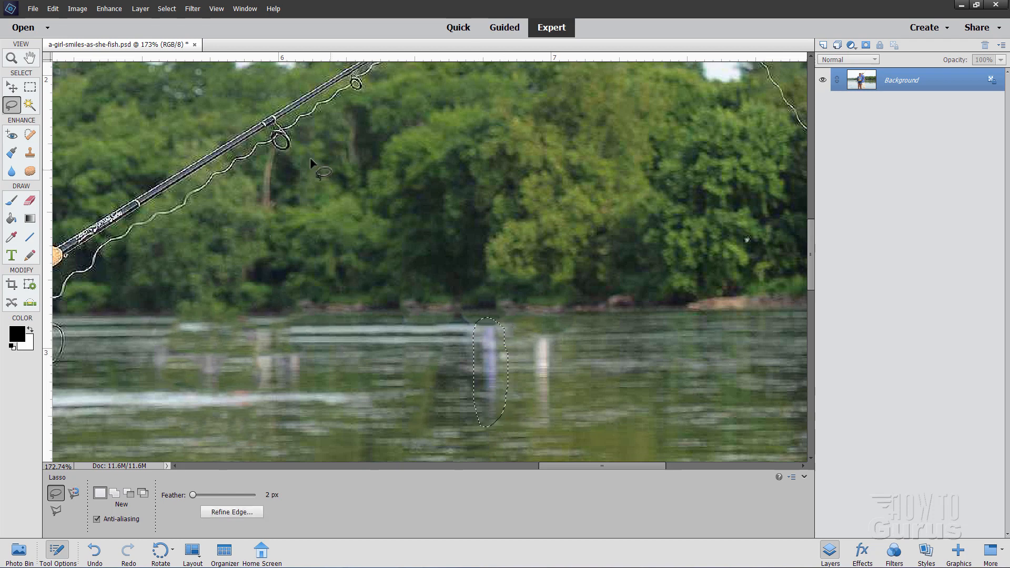
left_click(52, 8)
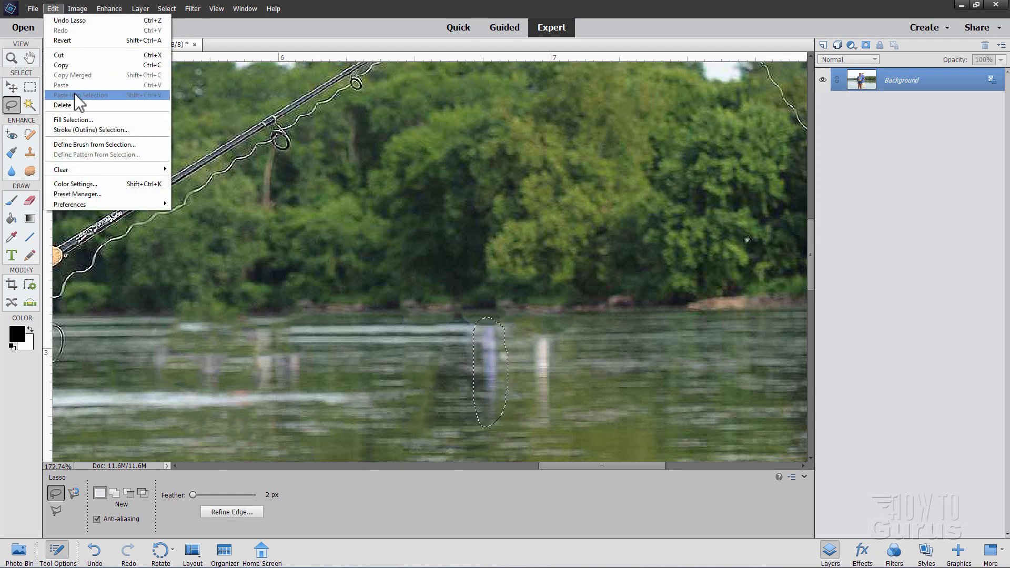
left_click(87, 123)
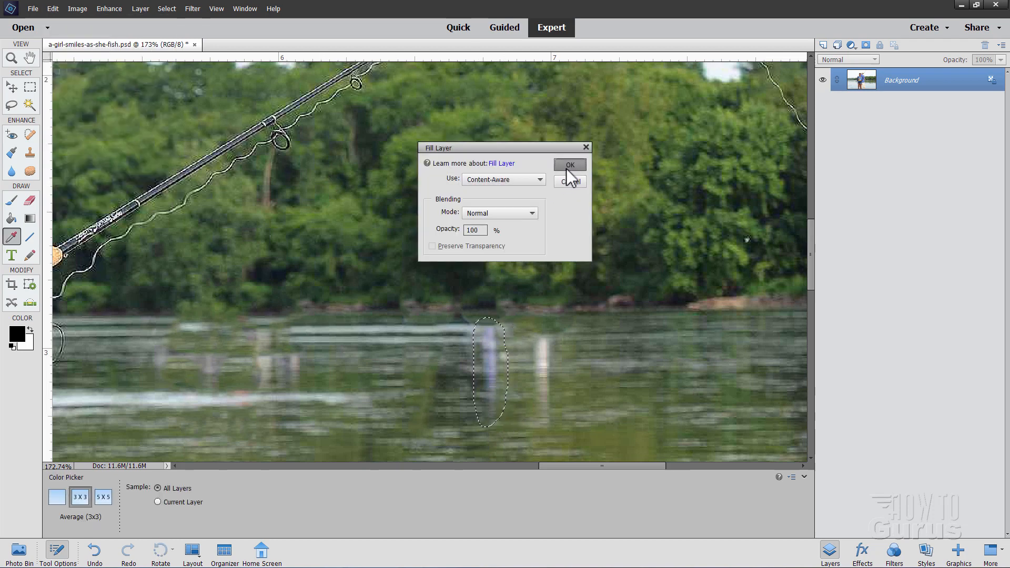
left_click(568, 167)
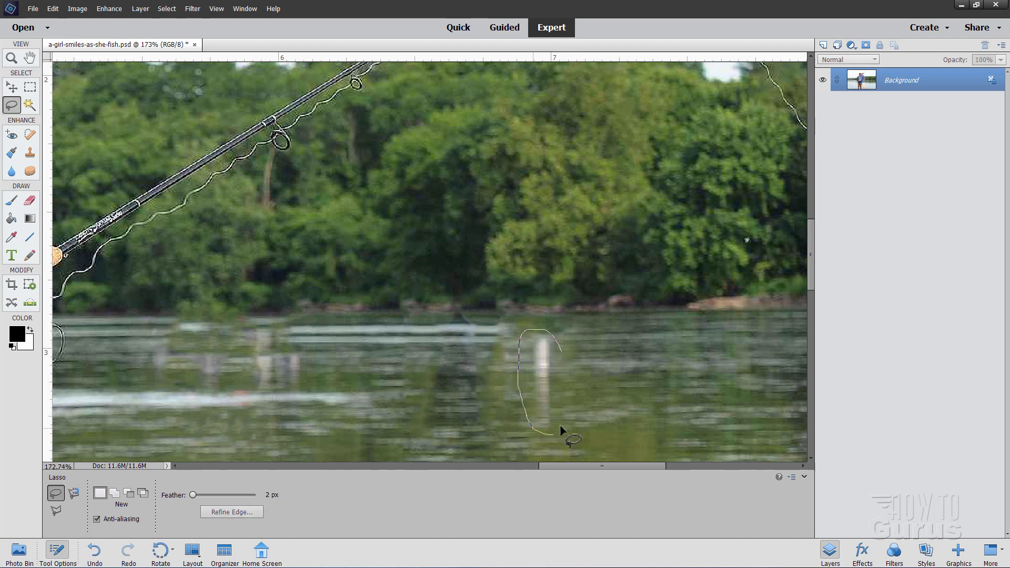
Step: Lasso the white vertical reflection left by the two-passenger boat, fill it with Content-Aware, and deselect
left_click_drag(565, 349, 569, 335)
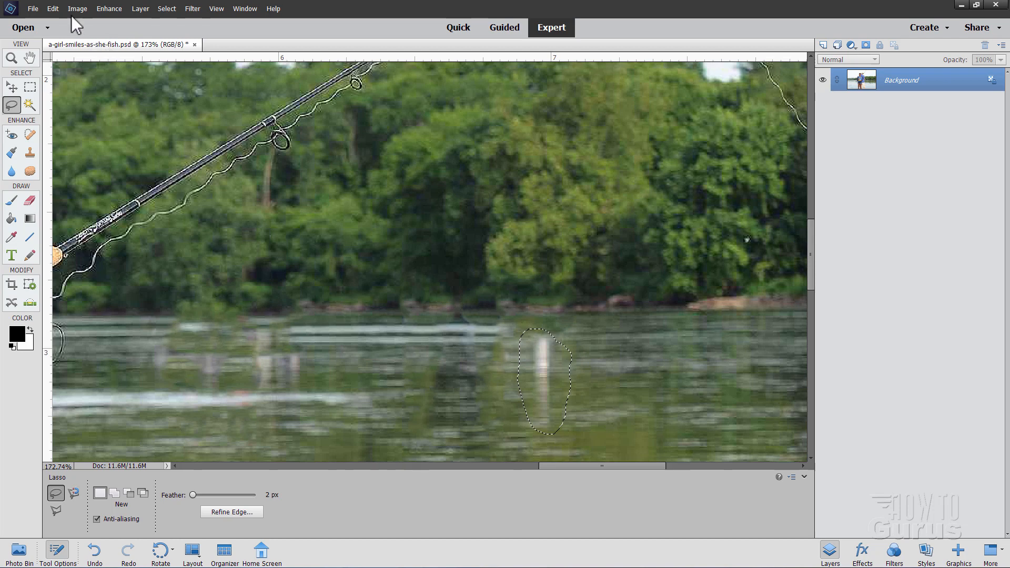
left_click(53, 9)
left_click(60, 119)
left_click(556, 165)
key("ctrl+d")
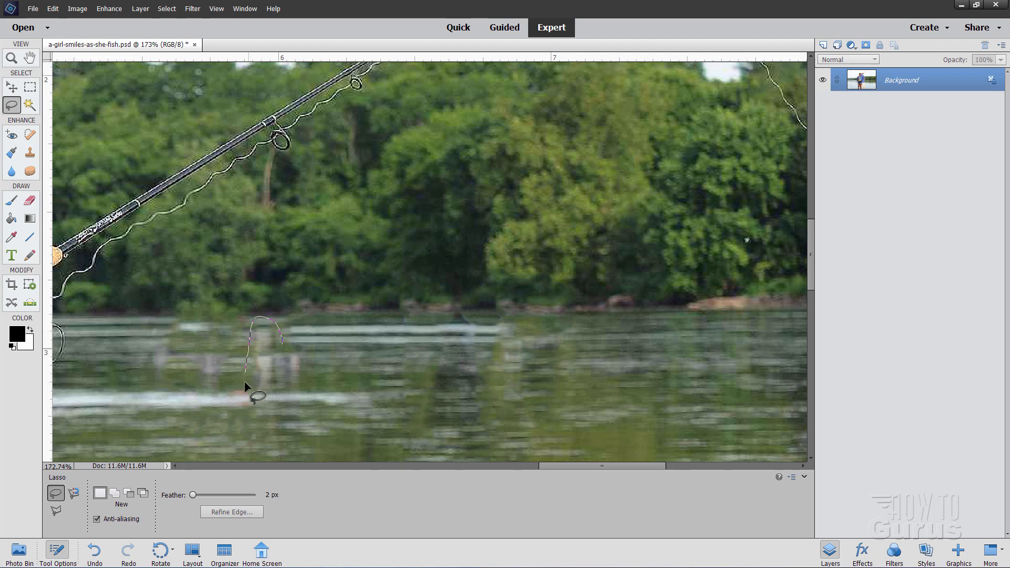
Step: Lasso the tan vertical reflection just above the bright water streak, fill it with Content-Aware, and deselect
left_click_drag(277, 339, 277, 336)
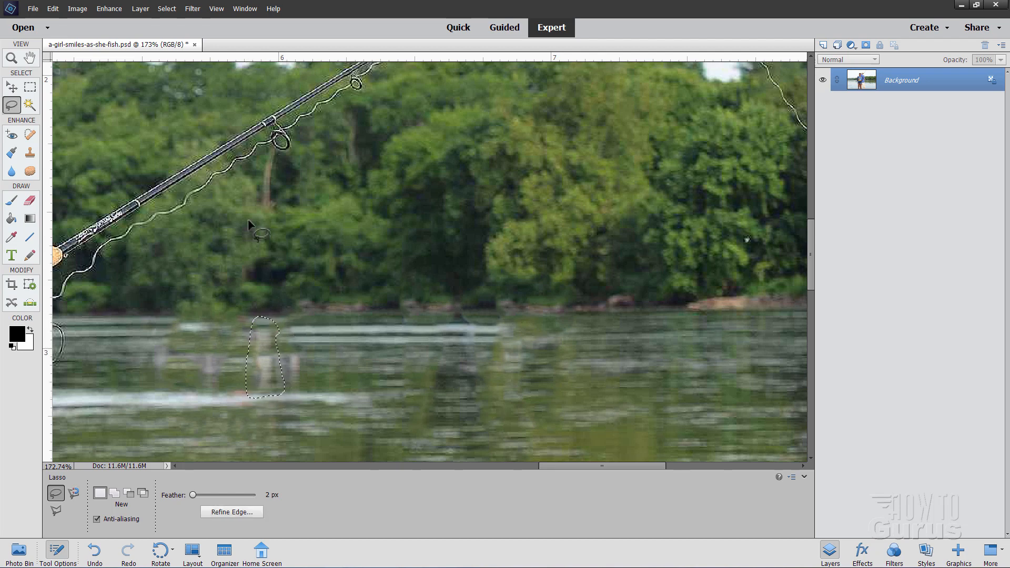
left_click(55, 9)
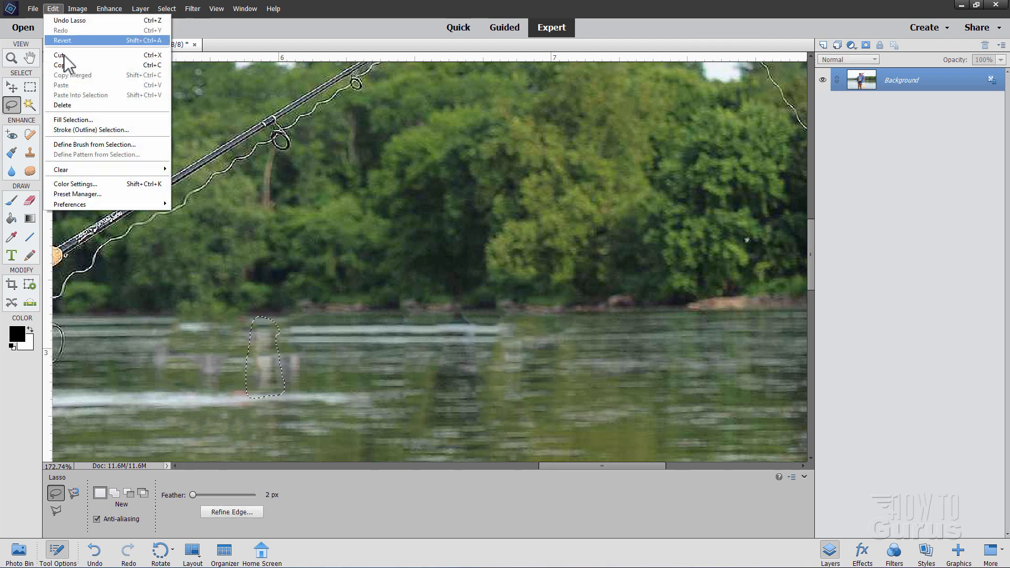
left_click(79, 120)
left_click(570, 166)
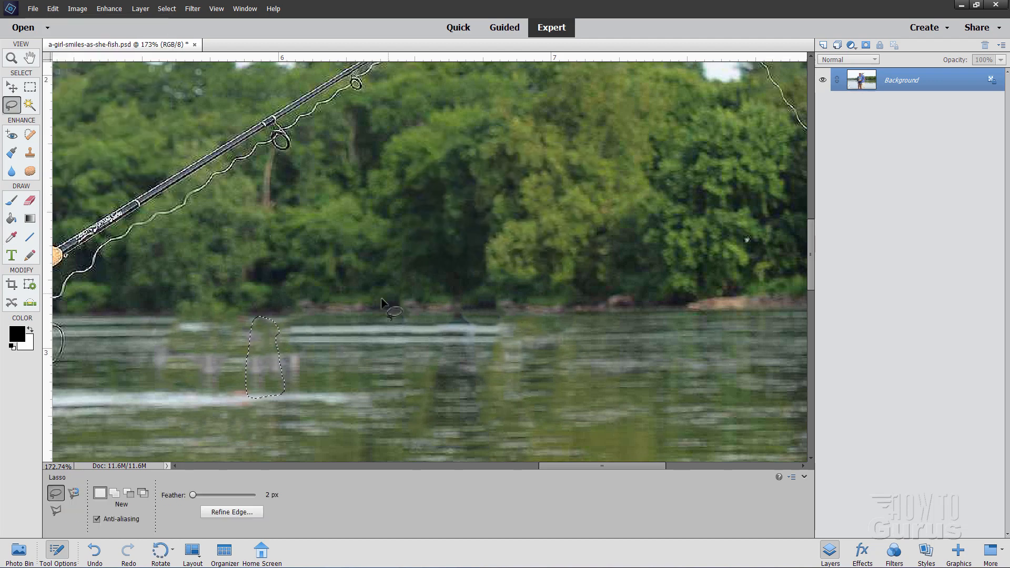
key("ctrl+d")
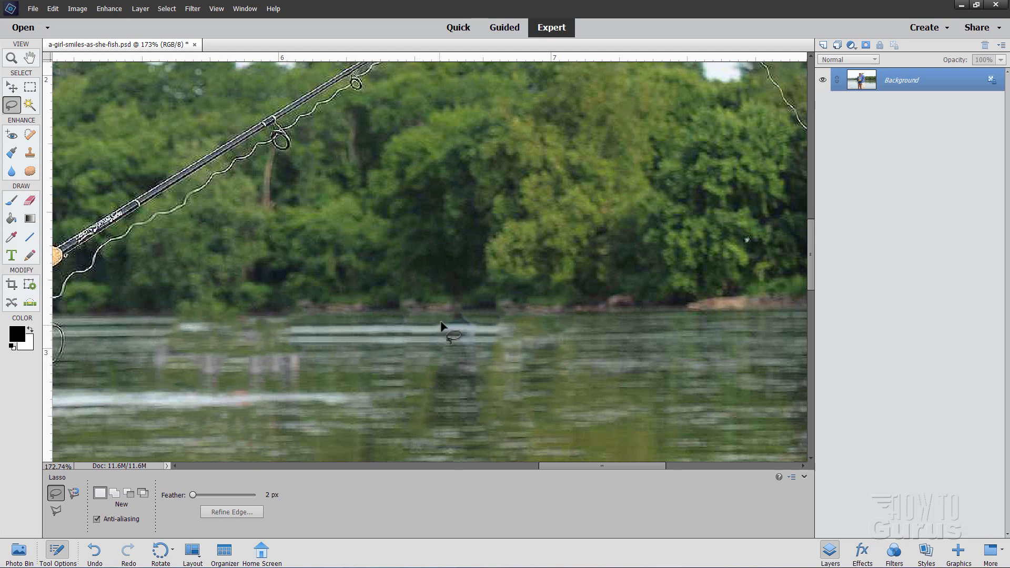
Step: Lasso the thin upper section of the man's fishing rod where it stands against the sky
key("space")
left_click_drag(474, 264, 411, 414)
left_click_drag(515, 223, 412, 266)
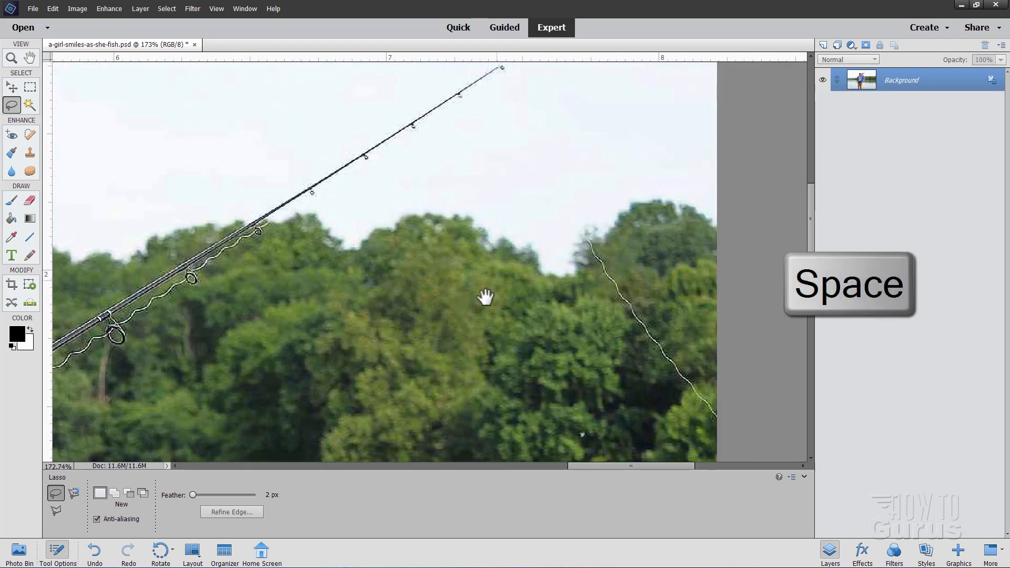
left_click_drag(468, 242, 442, 330)
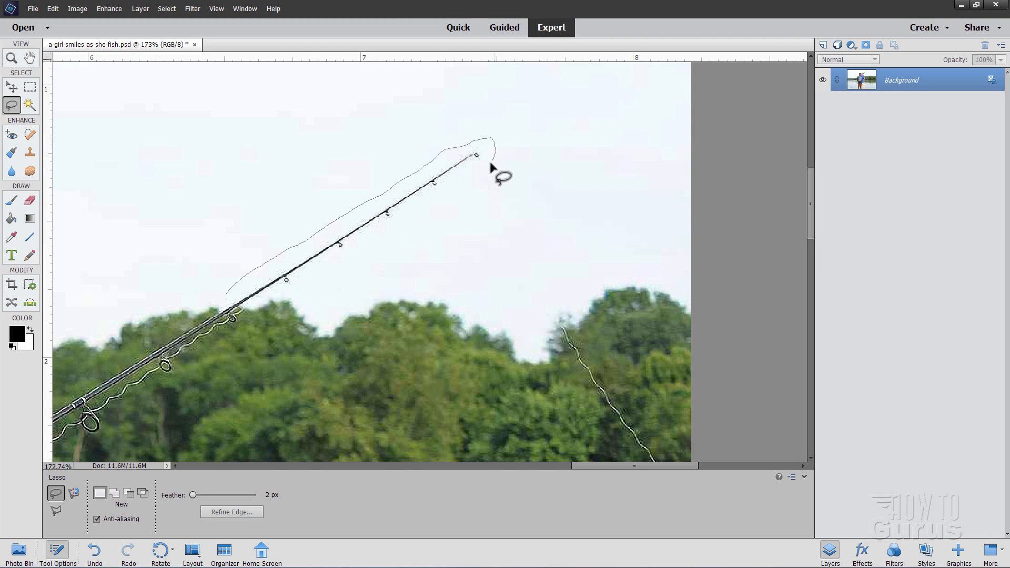
mouse_move(490, 168)
left_mouse_down()
mouse_move(413, 226)
mouse_move(252, 308)
left_mouse_up()
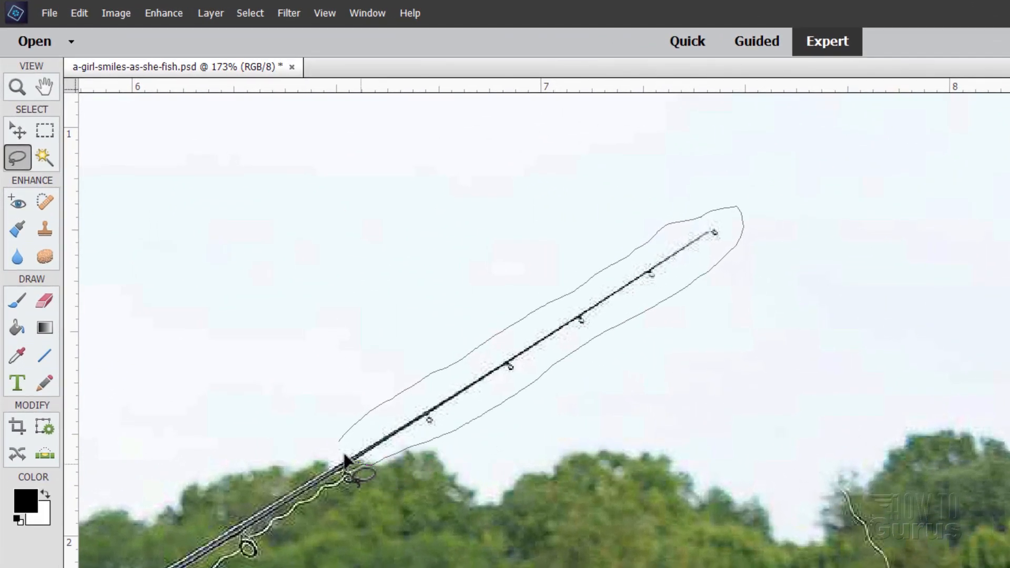
left_click_drag(345, 461, 342, 436)
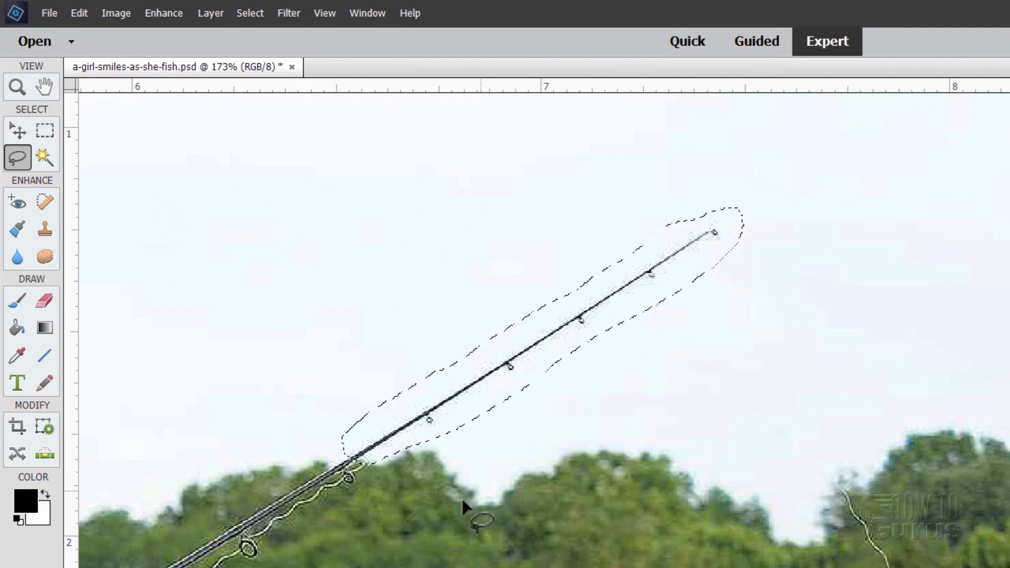
Step: Examine the rest of the fishing rod down to the man's hand and the second rod crossing the sky
key("space")
left_click_drag(391, 534, 647, 285)
left_click_drag(349, 498, 610, 398)
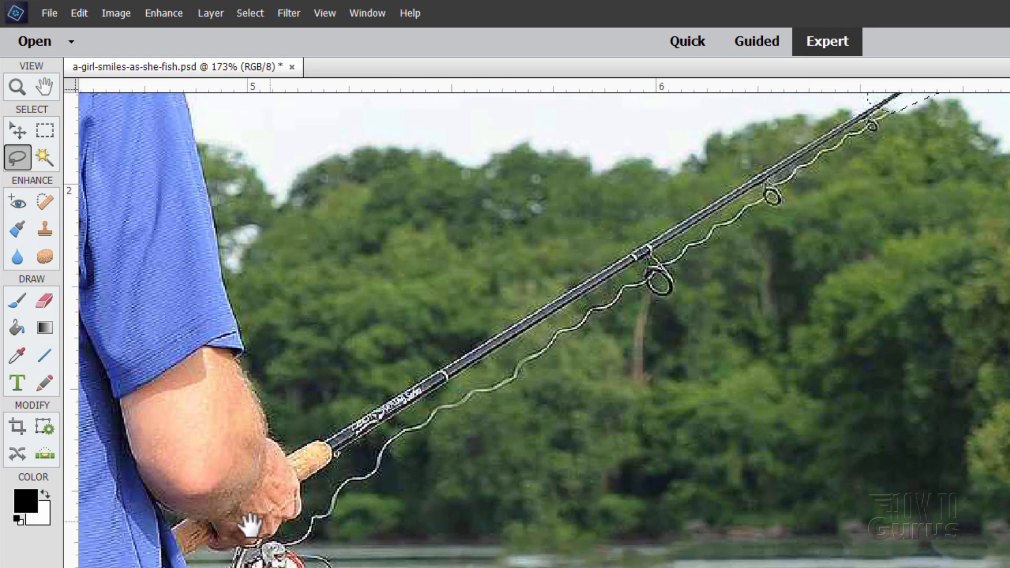
left_click_drag(293, 453, 841, 567)
left_click_drag(704, 292, 568, 567)
left_click_drag(661, 368, 469, 567)
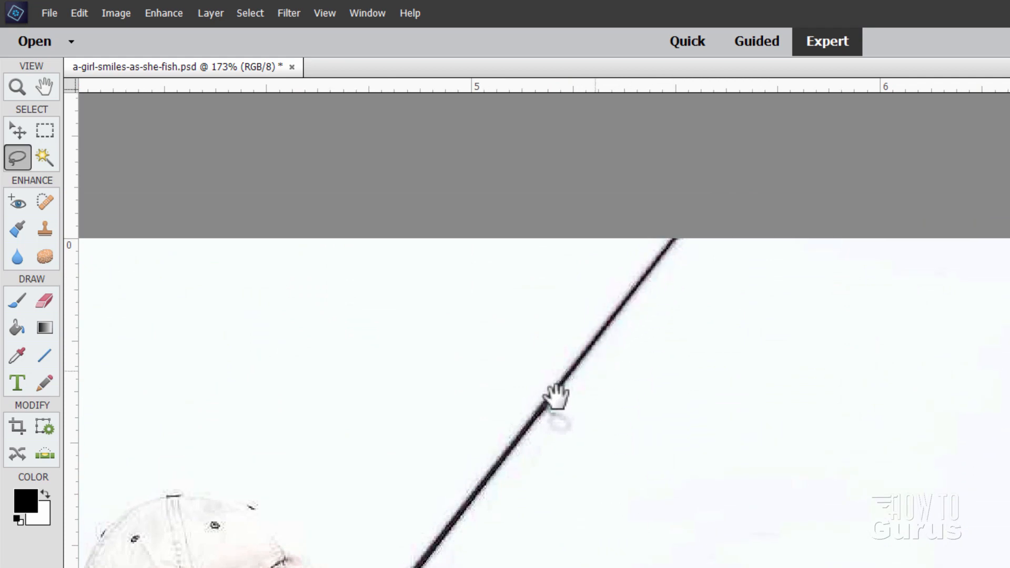
left_click_drag(794, 550, 554, 440)
left_click_drag(767, 469, 582, 322)
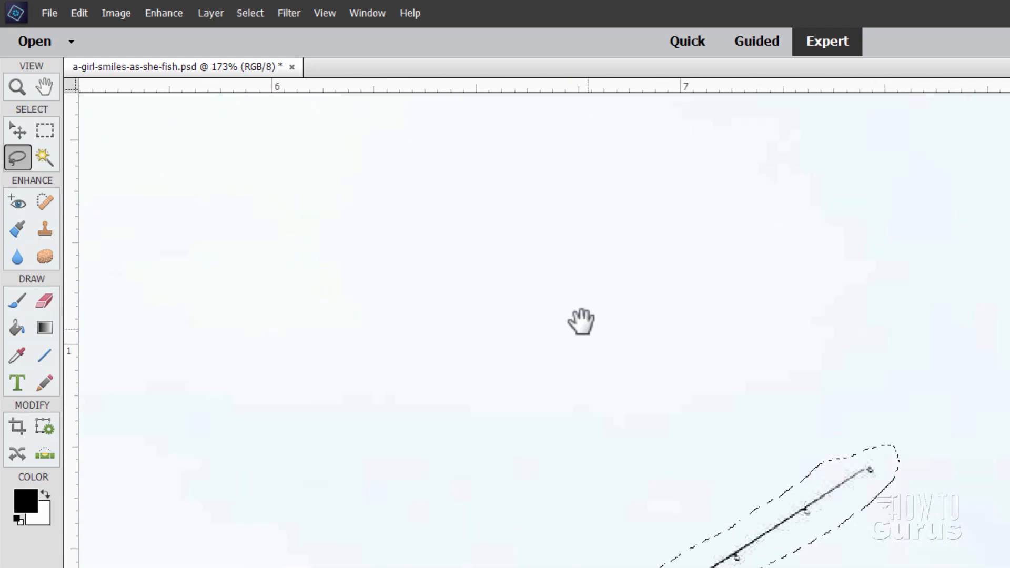
left_click_drag(519, 514, 380, 348)
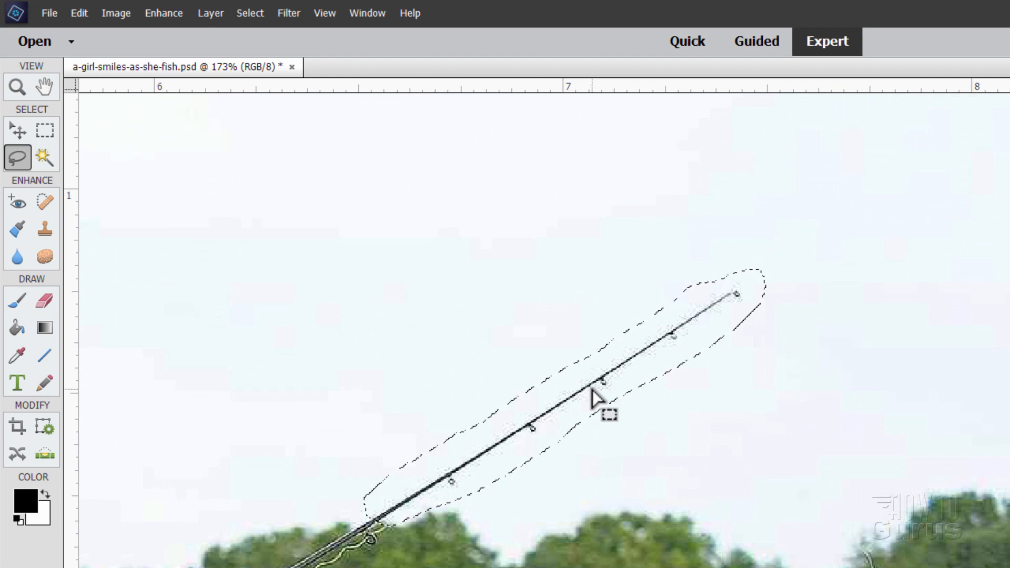
Step: Fill the selected rod tip in the sky with Content-Aware and deselect
left_click(79, 13)
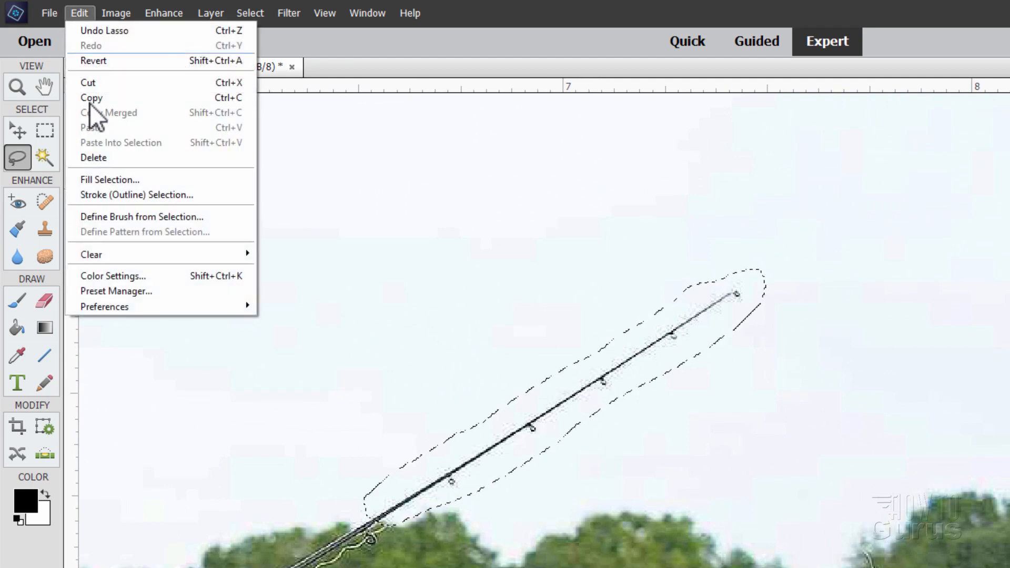
left_click(113, 180)
left_click(857, 267)
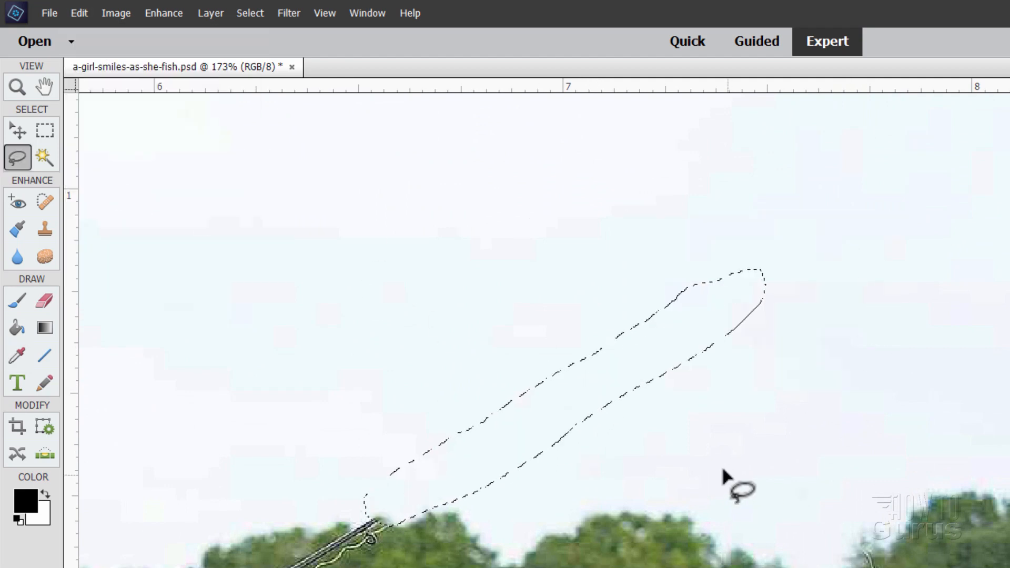
key("ctrl+d")
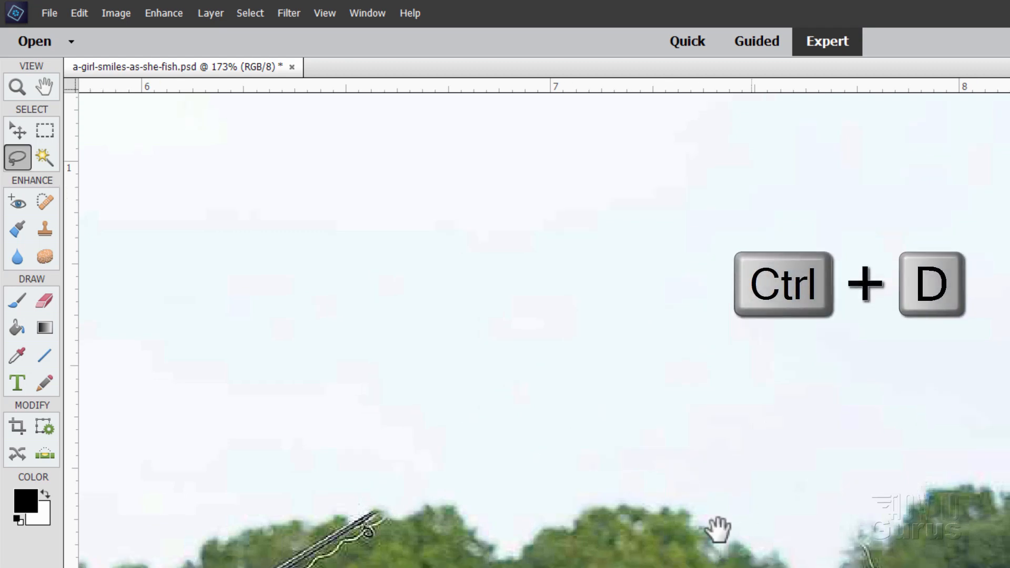
Step: Lasso the loose fishing line over the trees at the photo's edge, fill it with Content-Aware, and deselect
left_click_drag(713, 528, 550, 329)
mouse_move(685, 282)
left_mouse_down()
mouse_move(638, 273)
mouse_move(672, 363)
mouse_move(744, 480)
mouse_move(833, 559)
left_mouse_up()
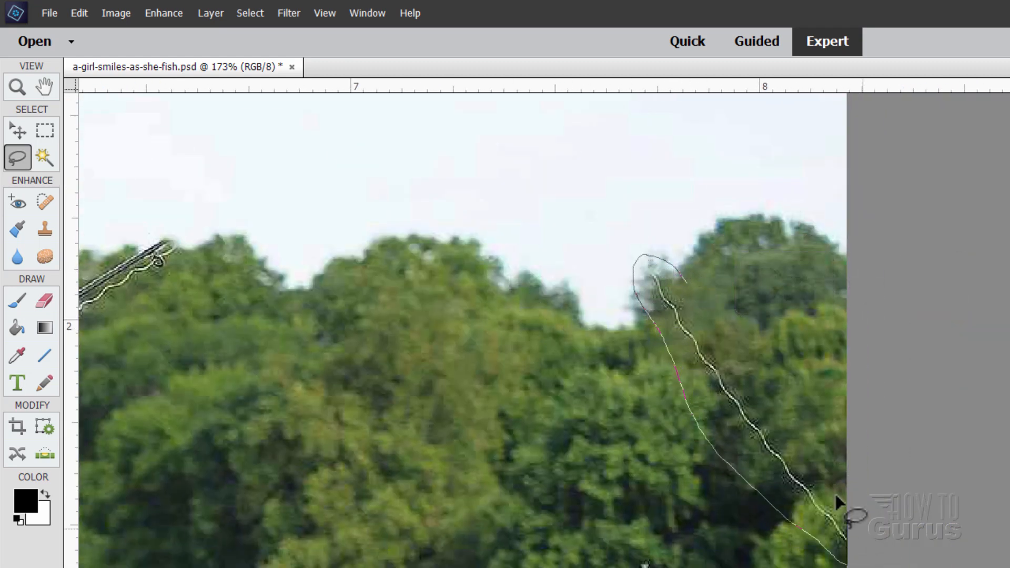
left_click_drag(837, 497, 742, 348)
left_click_drag(681, 280, 679, 277)
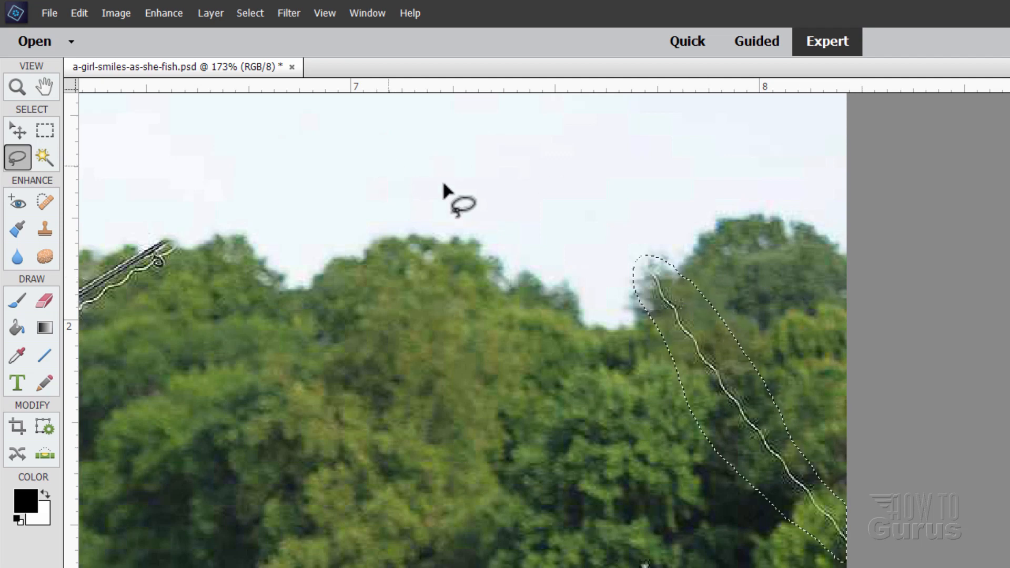
left_click(82, 14)
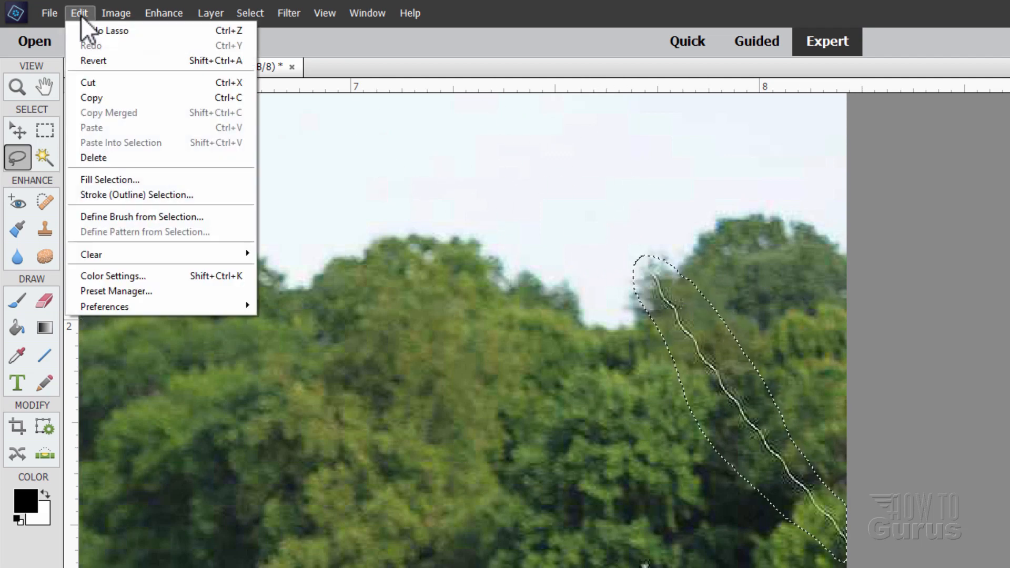
left_click(118, 179)
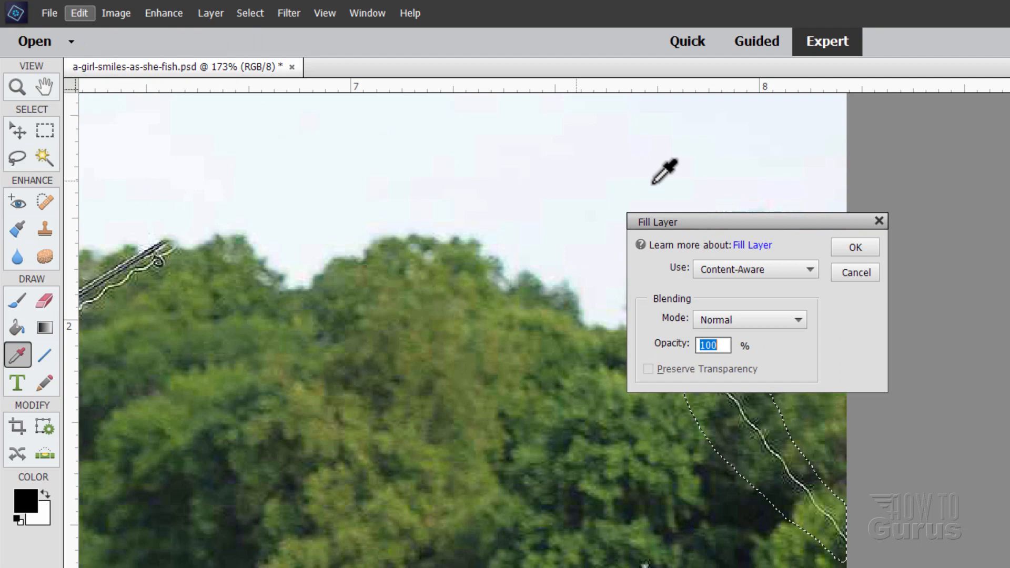
left_click(852, 247)
key("ctrl+d")
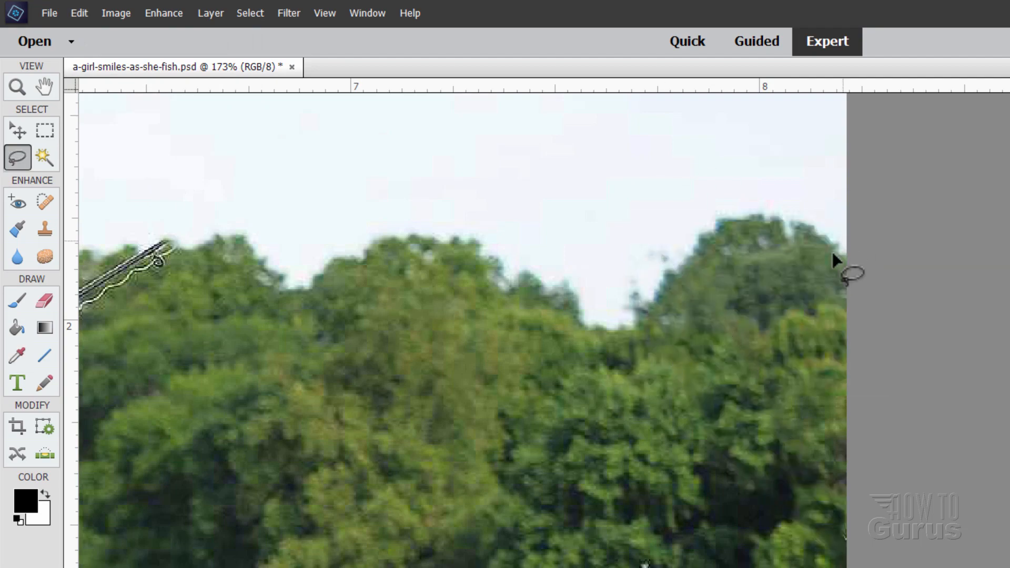
Step: Lasso the rest of the man's fishing rod and its line over the trees, from the tip down toward his hand
left_click_drag(383, 343, 807, 344)
left_click_drag(602, 341, 744, 326)
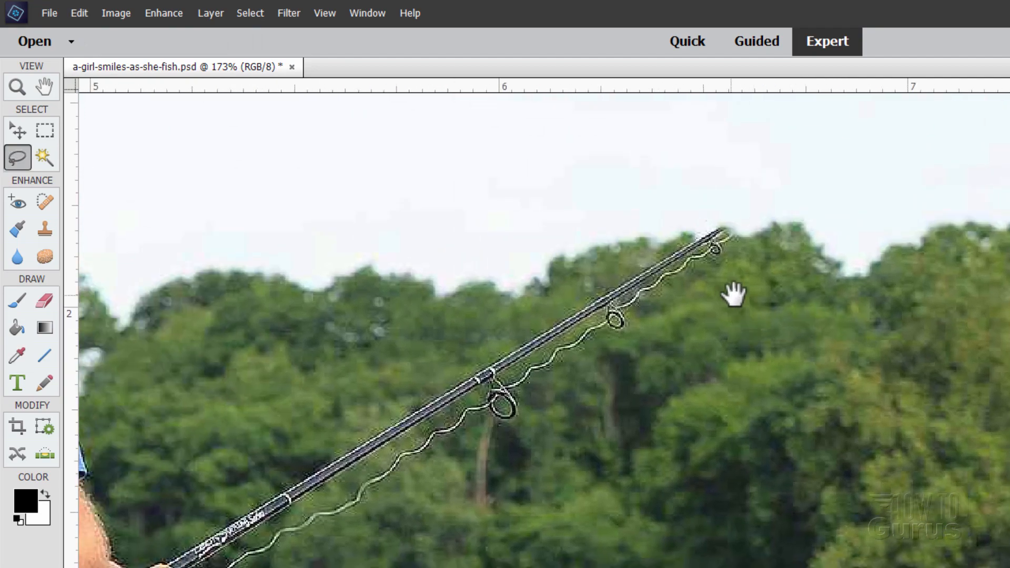
left_click_drag(641, 366, 668, 361)
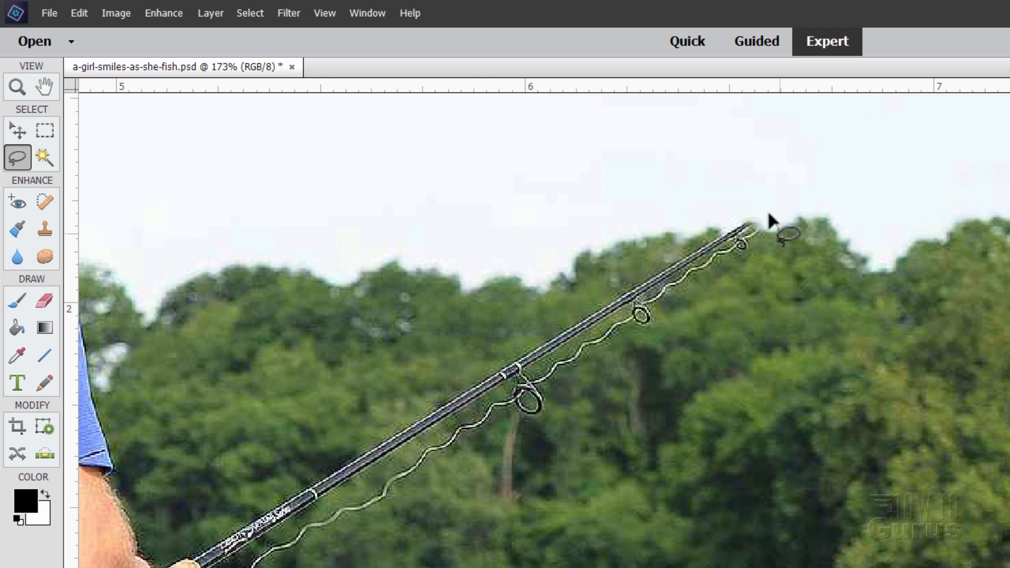
mouse_move(778, 232)
left_mouse_down()
mouse_move(745, 206)
mouse_move(315, 434)
mouse_move(231, 494)
mouse_move(215, 529)
left_mouse_up()
left_click_drag(316, 567, 708, 308)
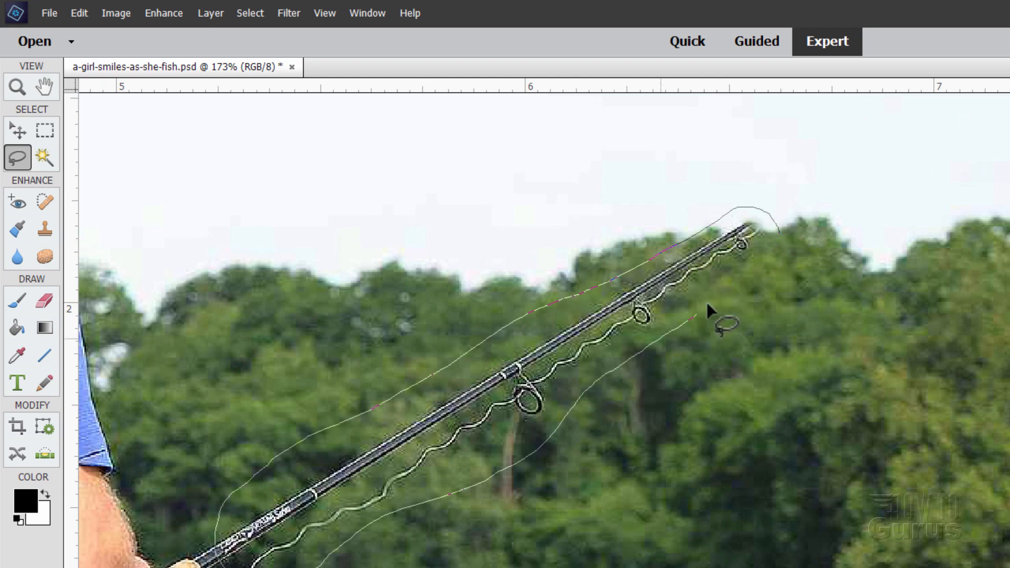
left_click_drag(767, 257, 774, 234)
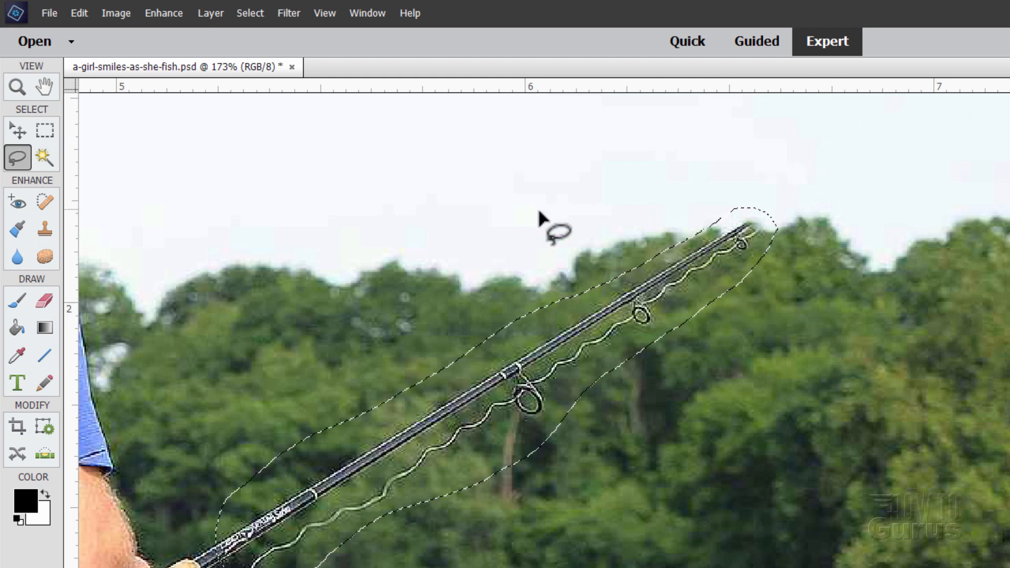
Step: Fill the selected rod and line over the trees with Content-Aware and deselect
left_click(79, 12)
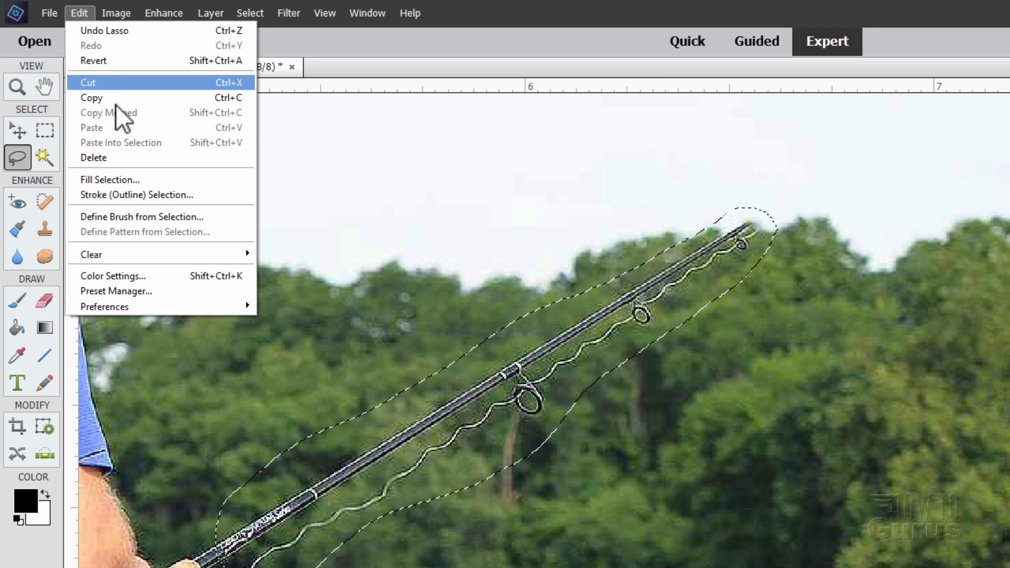
left_click(122, 178)
left_click(856, 248)
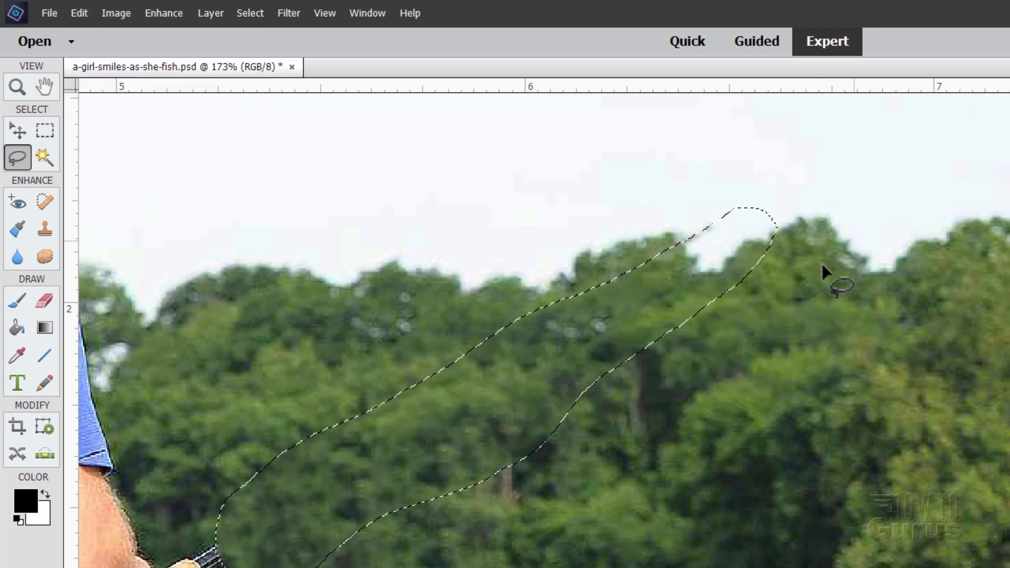
key("ctrl+d")
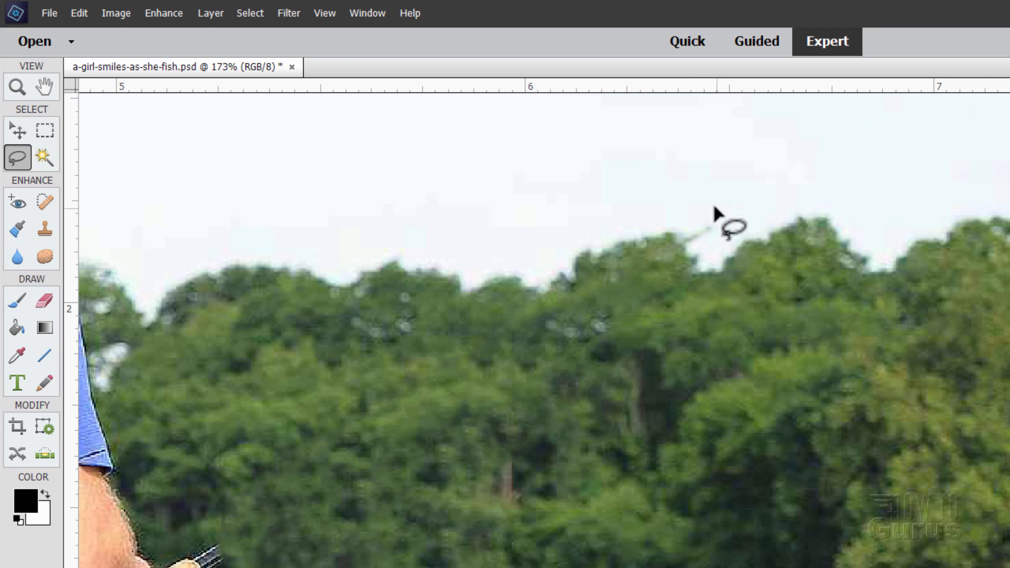
Step: Lasso the leftover bit of rod sticking into the sky above the treetops, fill it with Content-Aware, and deselect
mouse_move(716, 208)
left_mouse_down()
mouse_move(680, 229)
mouse_move(687, 240)
mouse_move(719, 239)
mouse_move(716, 208)
left_mouse_up()
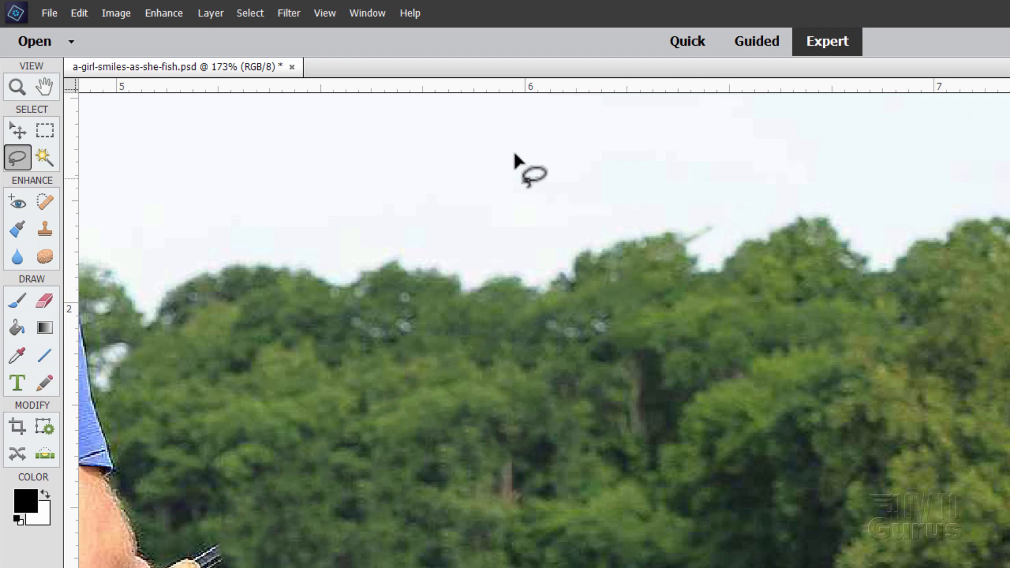
left_click(87, 14)
left_click(114, 180)
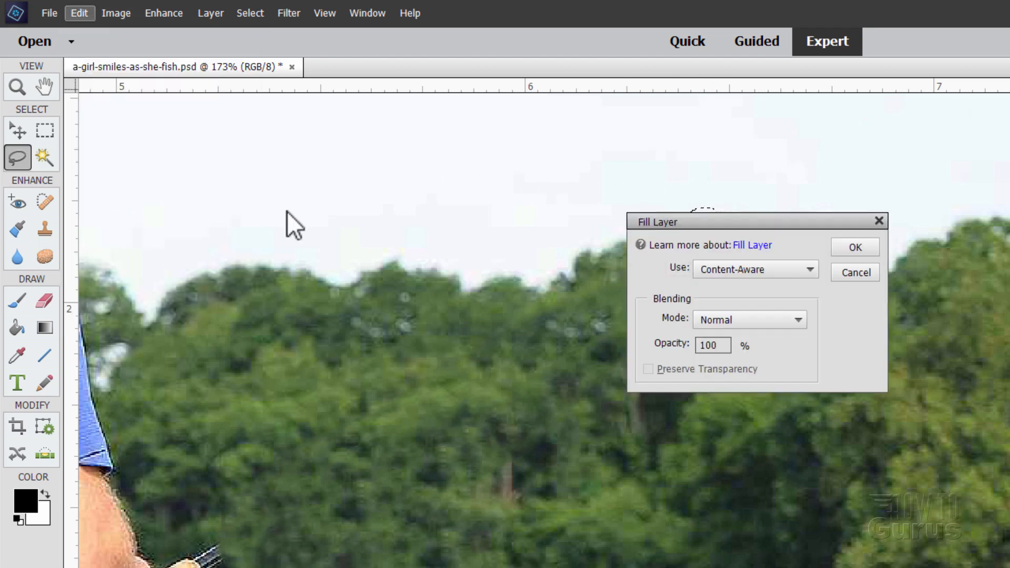
left_click(850, 271)
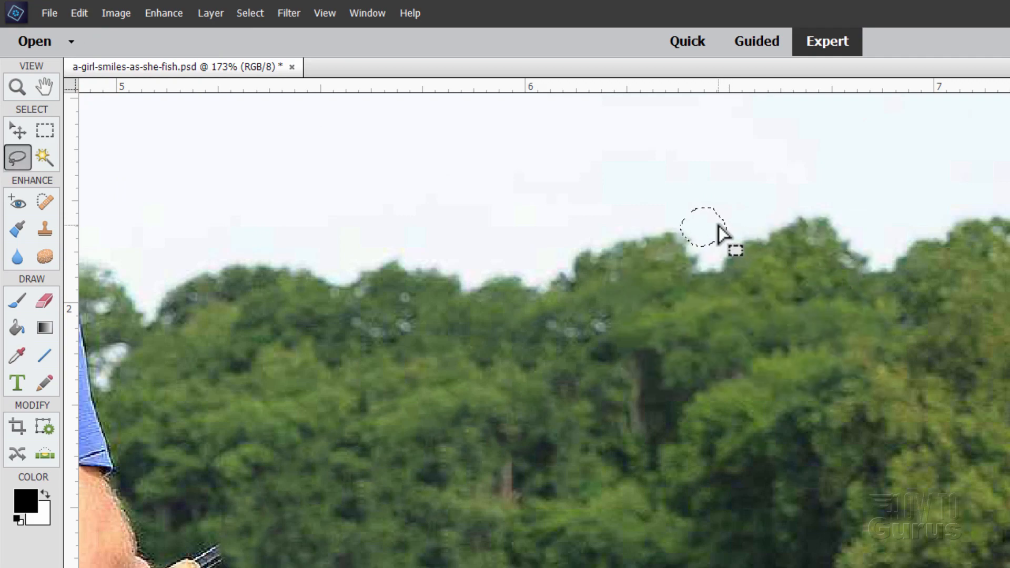
key("ctrl+d")
Step: Examine the rod stub and reel in the man's hand, the man beside the girl, and her rod crossing him and the sky
left_click_drag(515, 397, 753, 222)
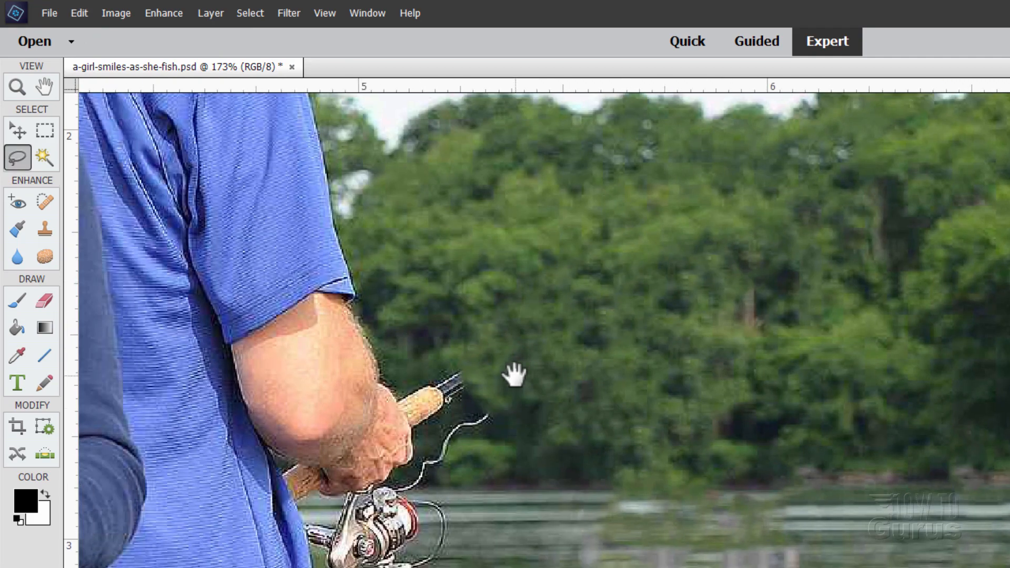
scroll(507, 355, "down", 2)
scroll(508, 355, "down", 1)
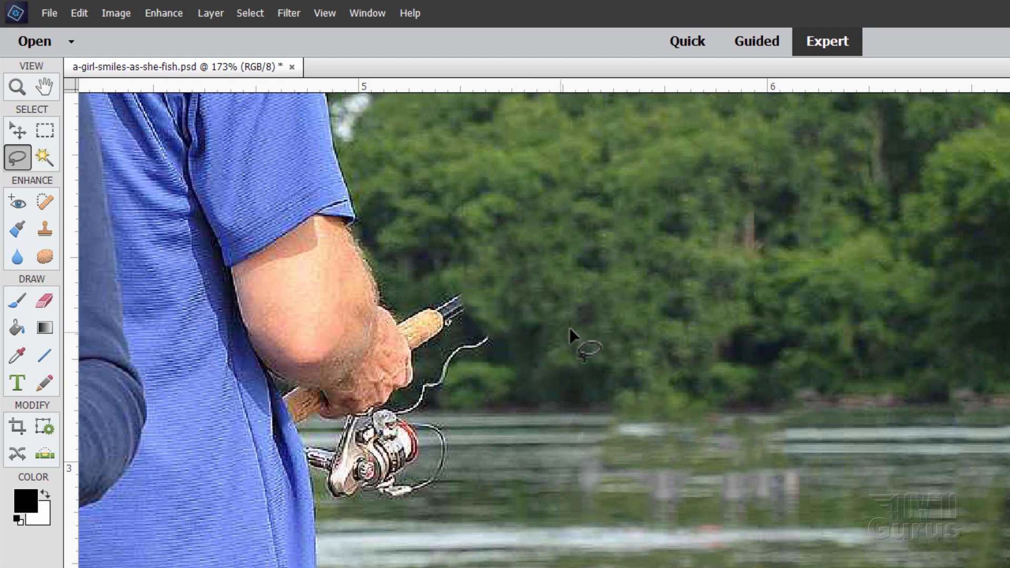
scroll(577, 336, "down", 4)
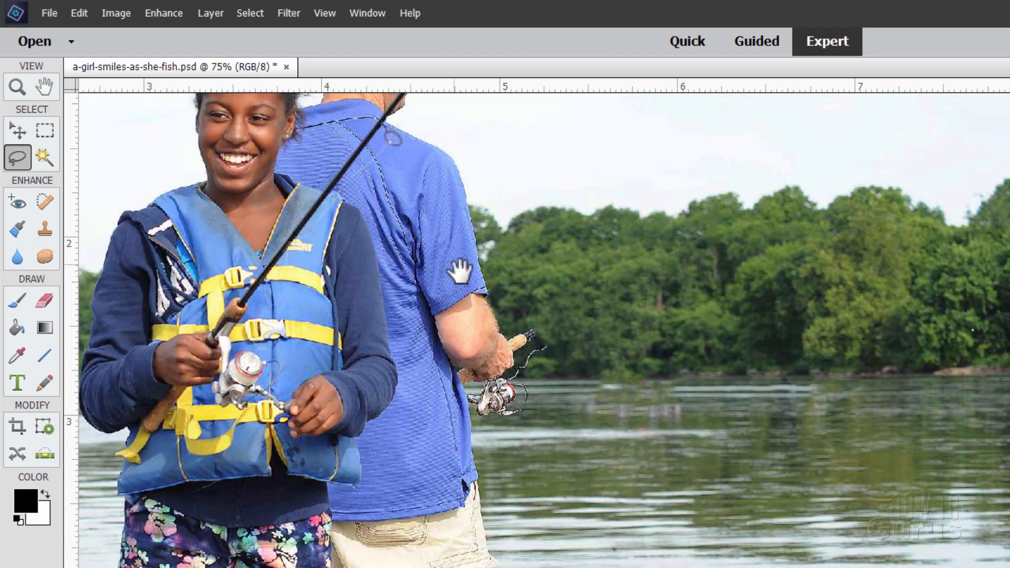
left_click_drag(460, 271, 605, 466)
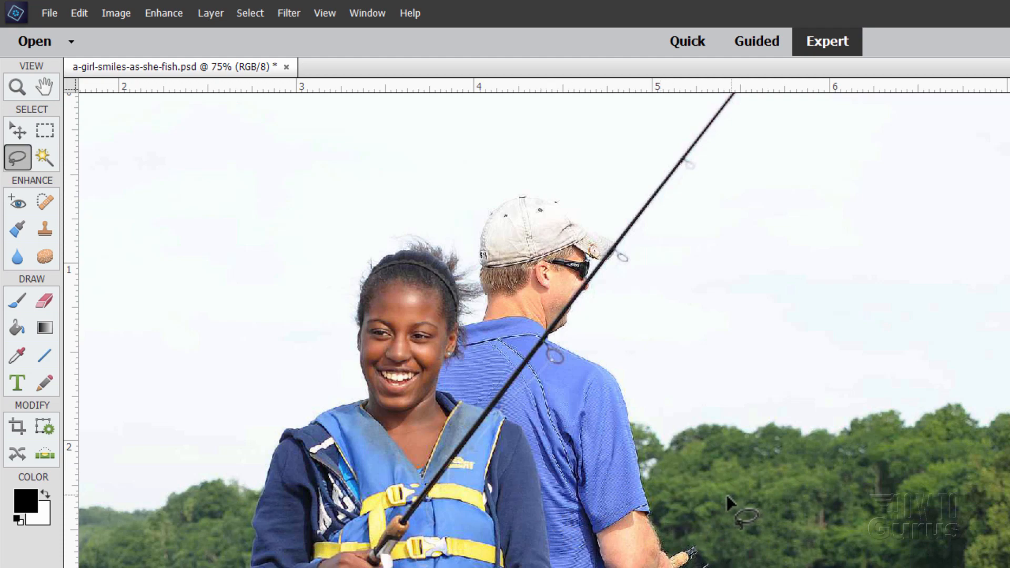
mouse_move(728, 503)
left_mouse_down()
mouse_move(757, 440)
mouse_move(800, 444)
mouse_move(784, 474)
left_mouse_up()
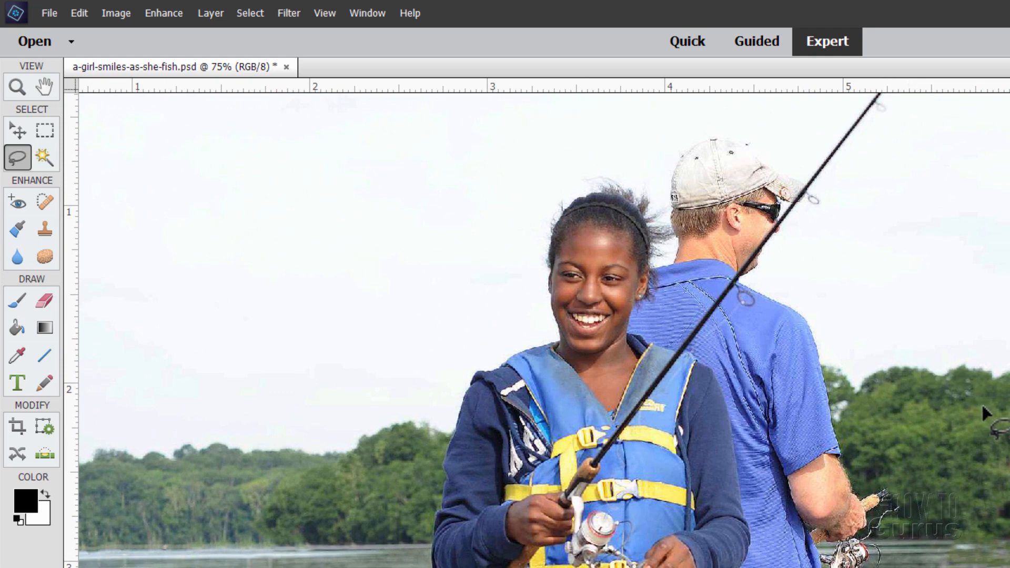
left_click_drag(920, 241, 784, 413)
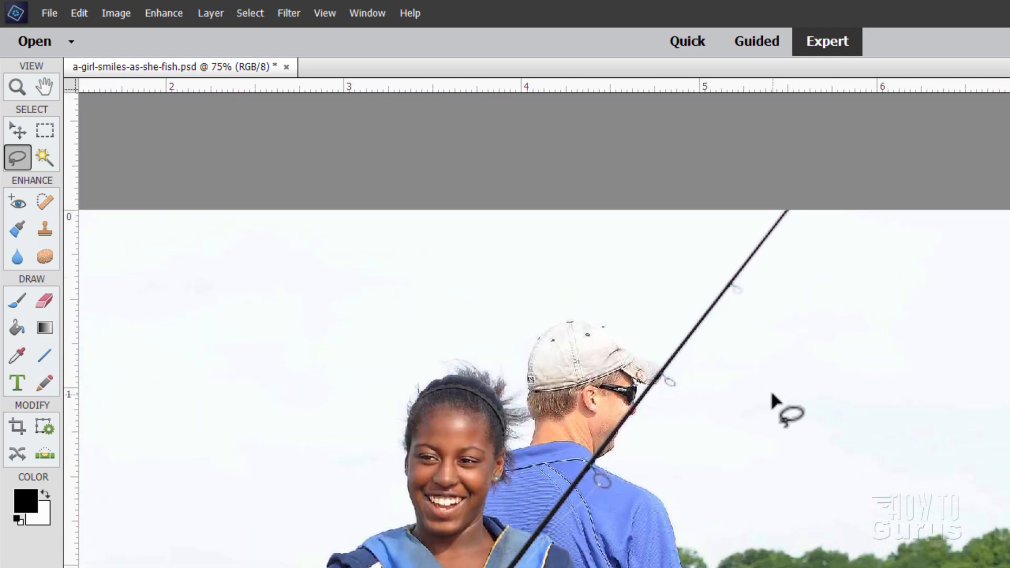
Step: Outline the sky below the girl's rod with the Polygonal Lasso, following the rod's lower edge and ring from the cap brim to the photo's top
scroll(736, 393, "up", 1)
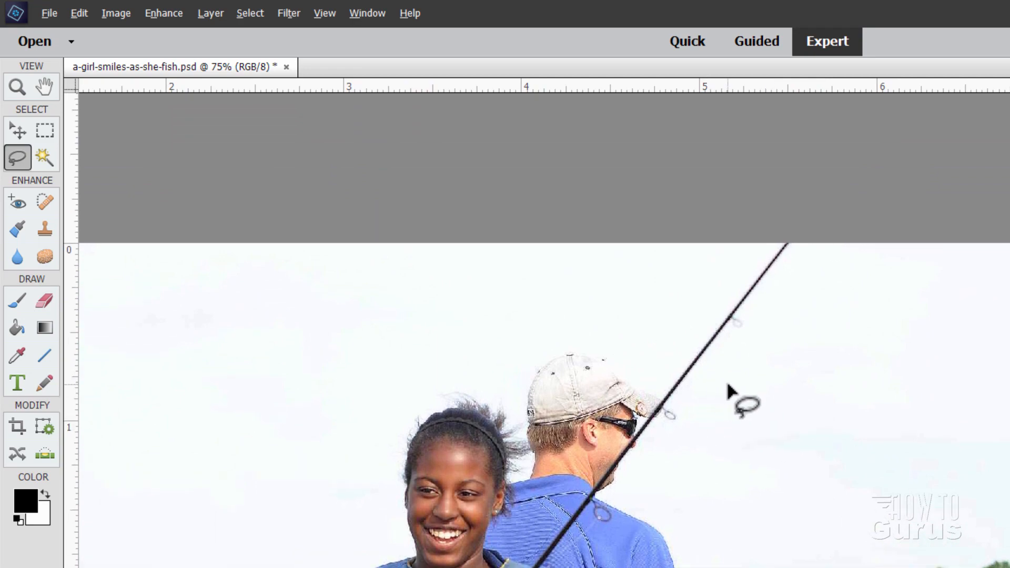
scroll(737, 413, "up", 3)
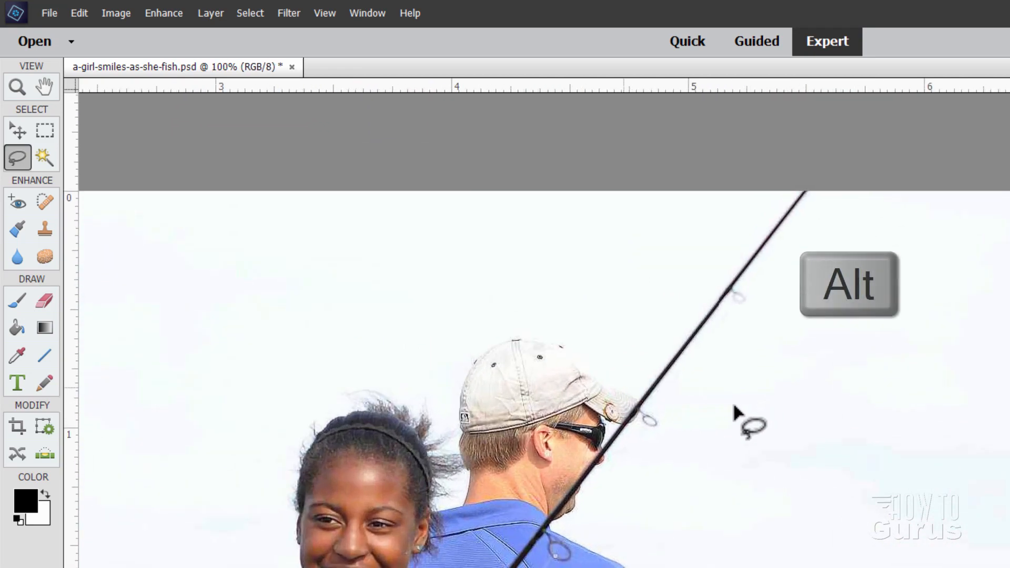
scroll(737, 413, "up", 2)
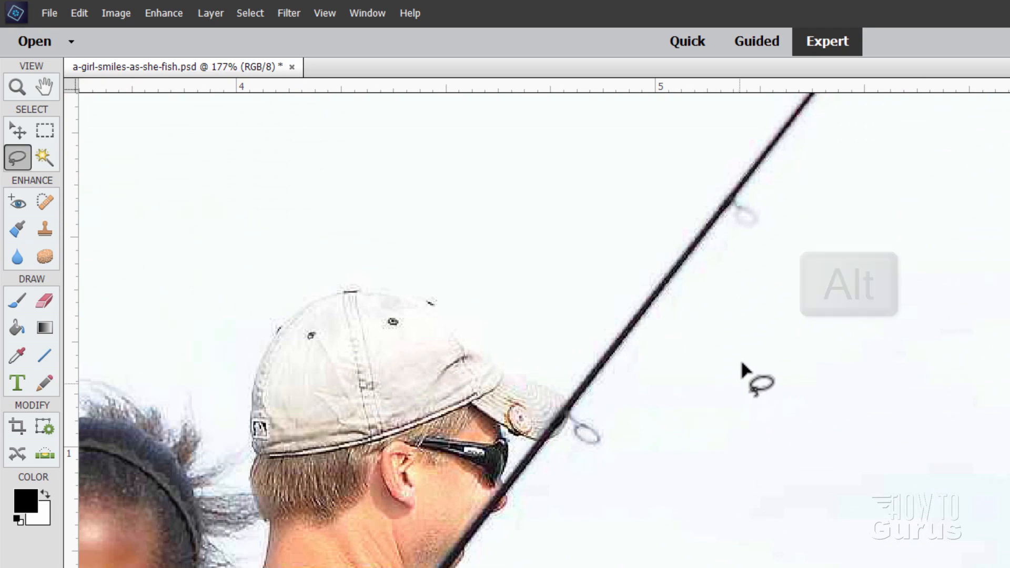
left_click_drag(744, 371, 609, 360)
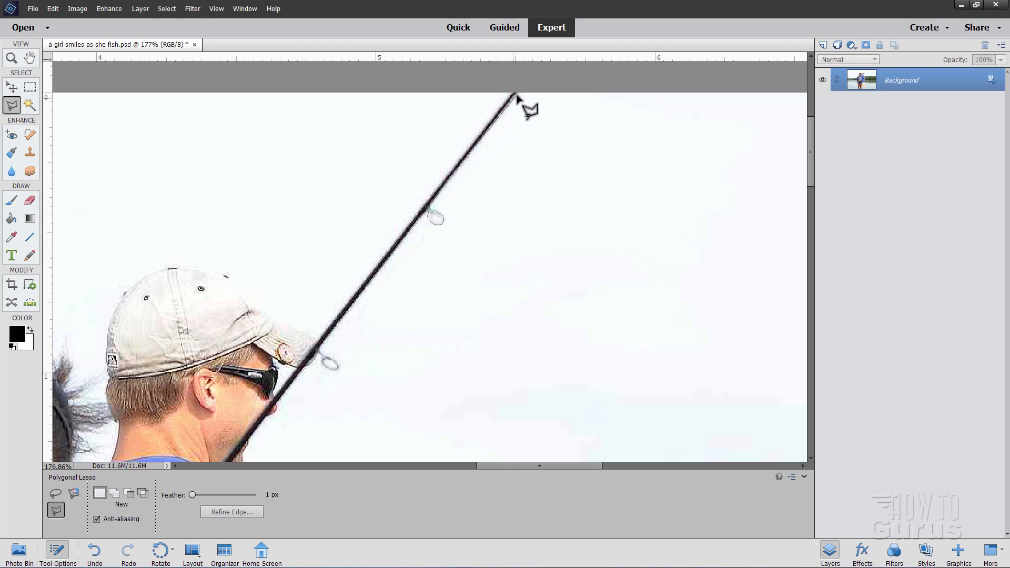
left_click(520, 89)
left_click(604, 90)
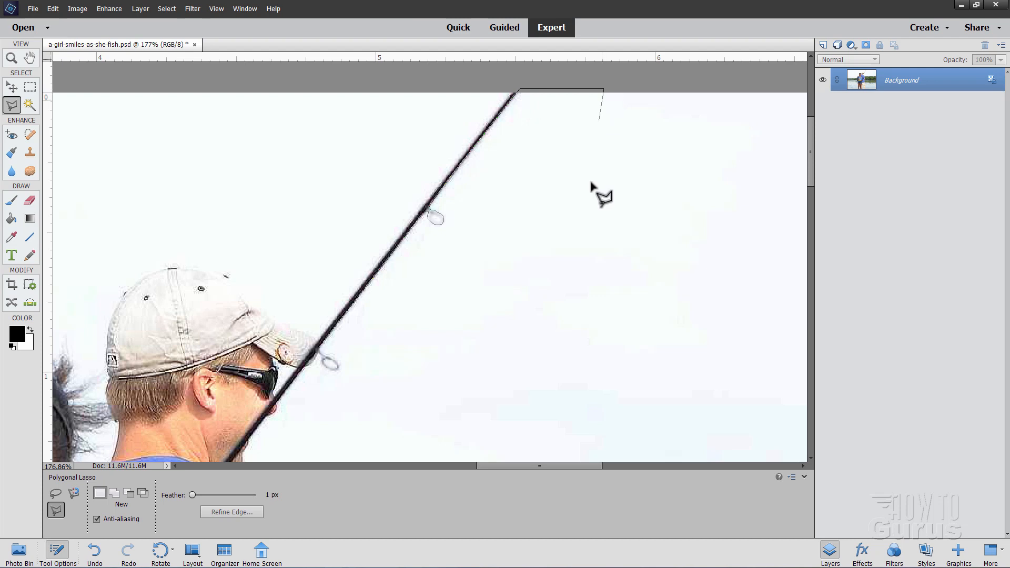
left_click(574, 337)
left_click(394, 422)
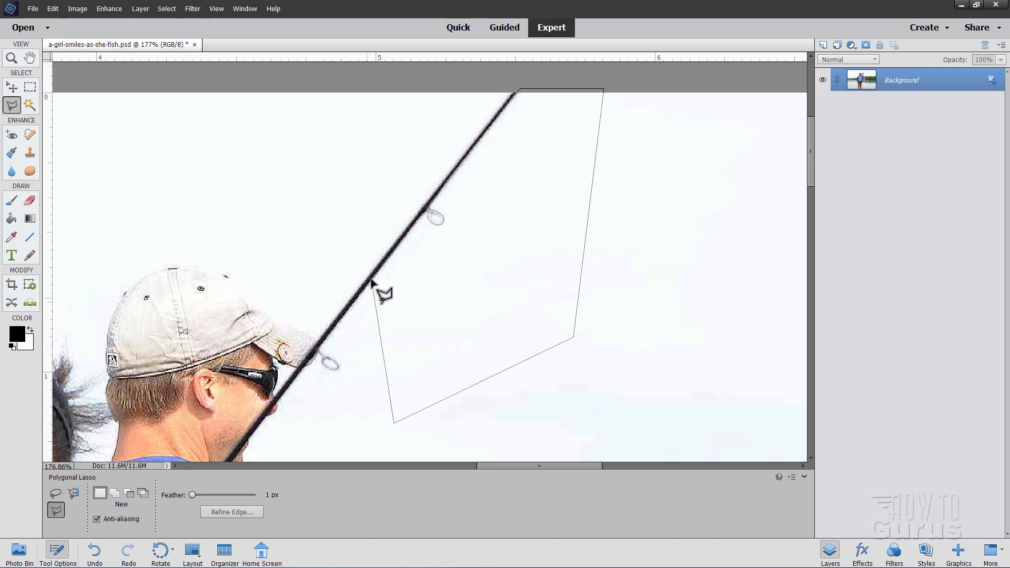
double_click(346, 336)
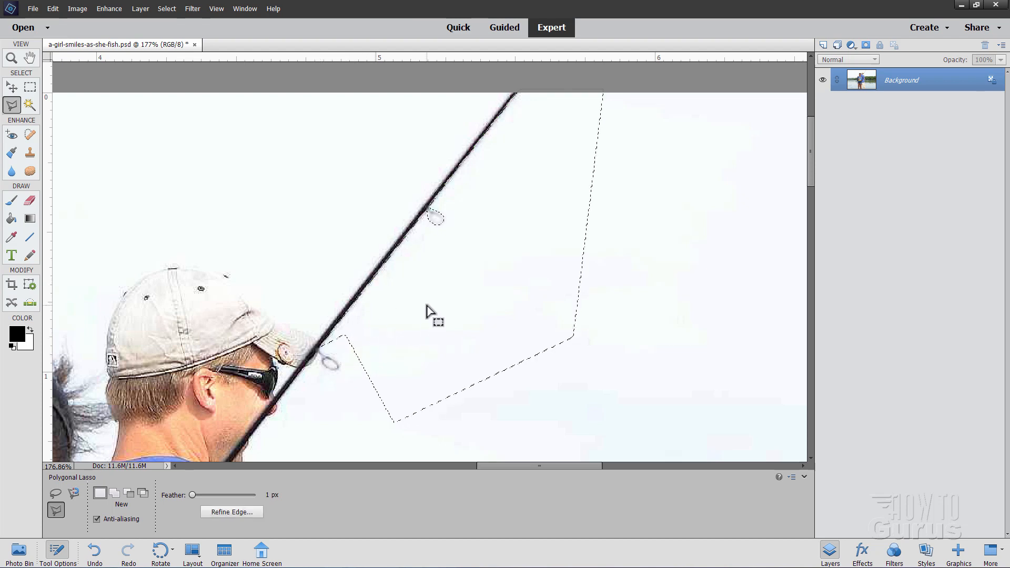
Step: Try a 60 px Clone Stamp stroke in the selected sky beside the rod, and reduce the brush size to 30 px
left_click(30, 153)
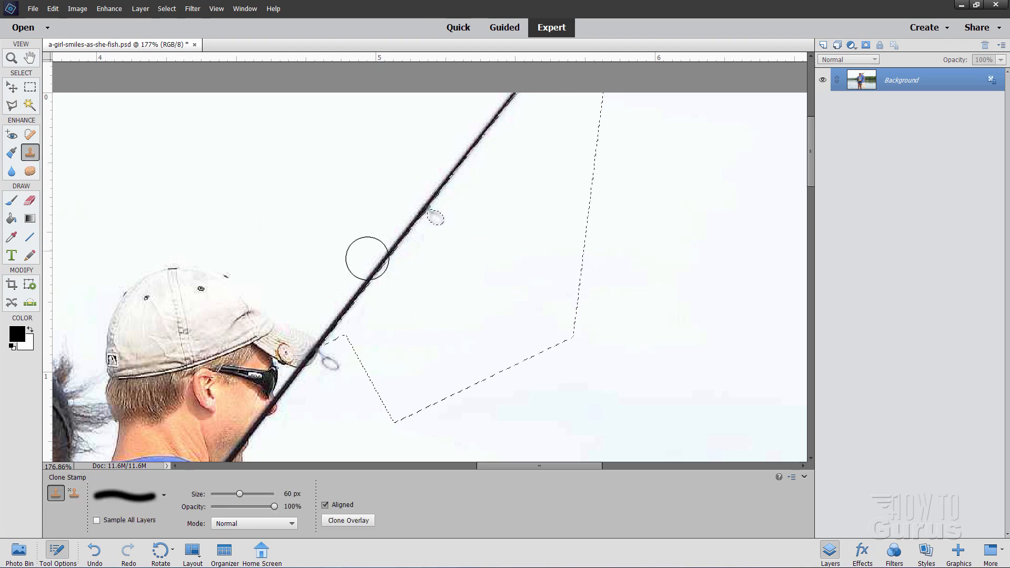
mouse_move(412, 309)
left_mouse_down()
mouse_move(443, 286)
mouse_move(472, 289)
left_mouse_up()
key("bracketleft")
key("bracketleft")
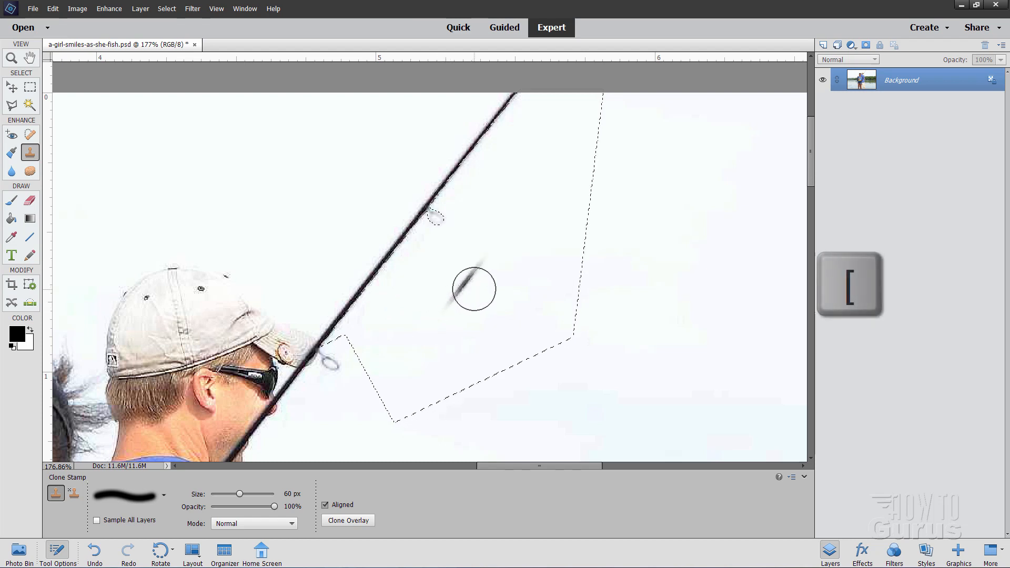
key("bracketleft")
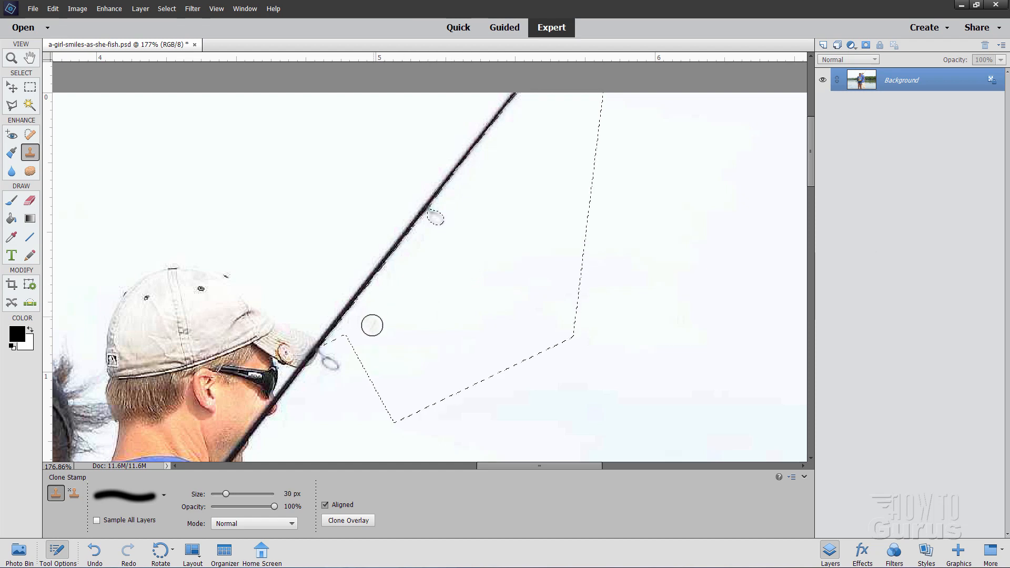
Step: Sample clear sky beside the girl's rod, clone it along the rod's lower edge within the selection, and deselect
key("alt")
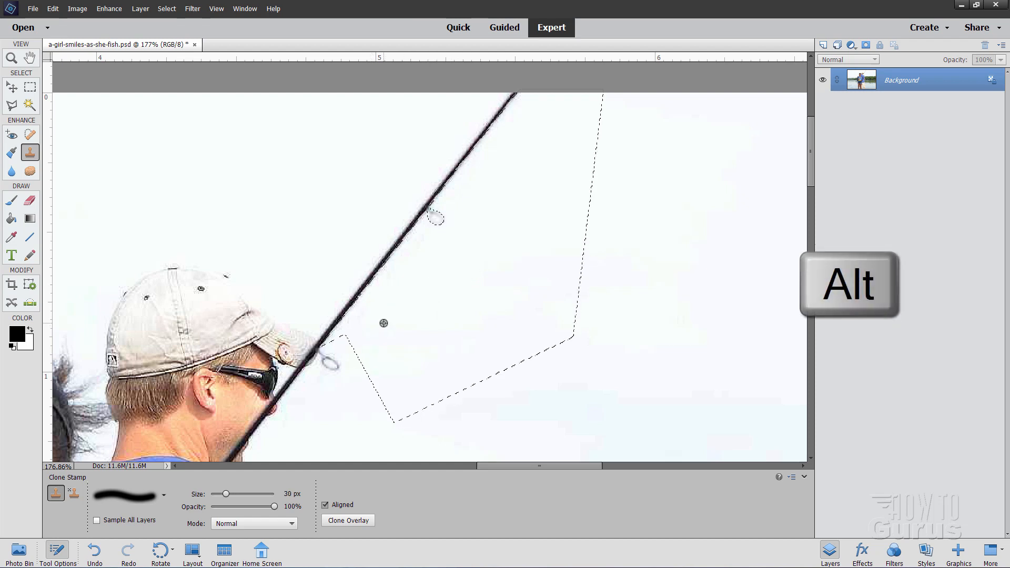
left_click(383, 323, "alt")
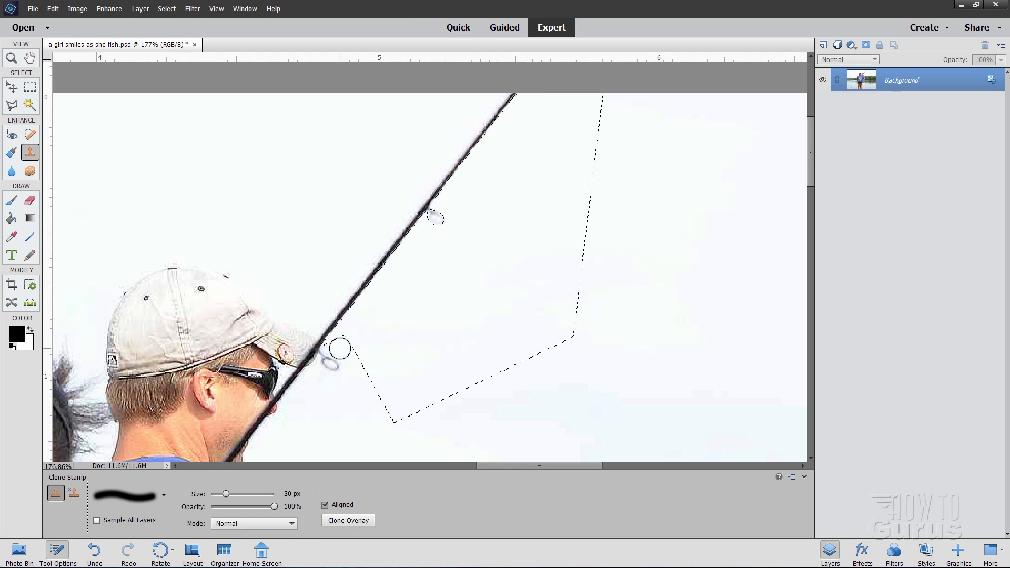
left_click_drag(326, 339, 483, 140)
key("ctrl+d")
Step: Outline the sky above the girl's rod with the Polygonal Lasso, following the rod's upper edge from the man's sunglasses to the photo's top
scroll(409, 265, "up", 3)
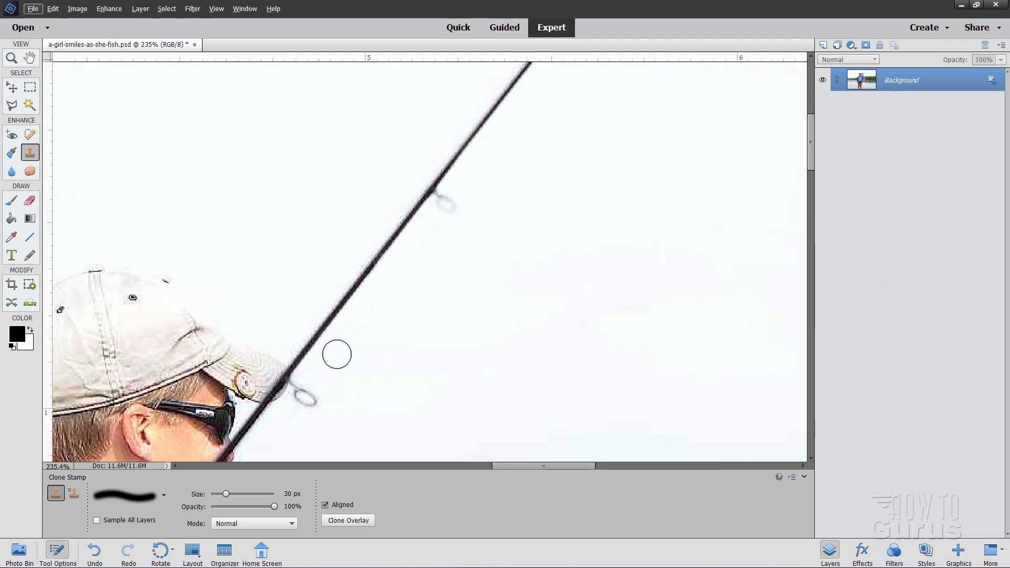
mouse_move(441, 270)
left_mouse_down()
mouse_move(417, 321)
mouse_move(424, 301)
left_mouse_up()
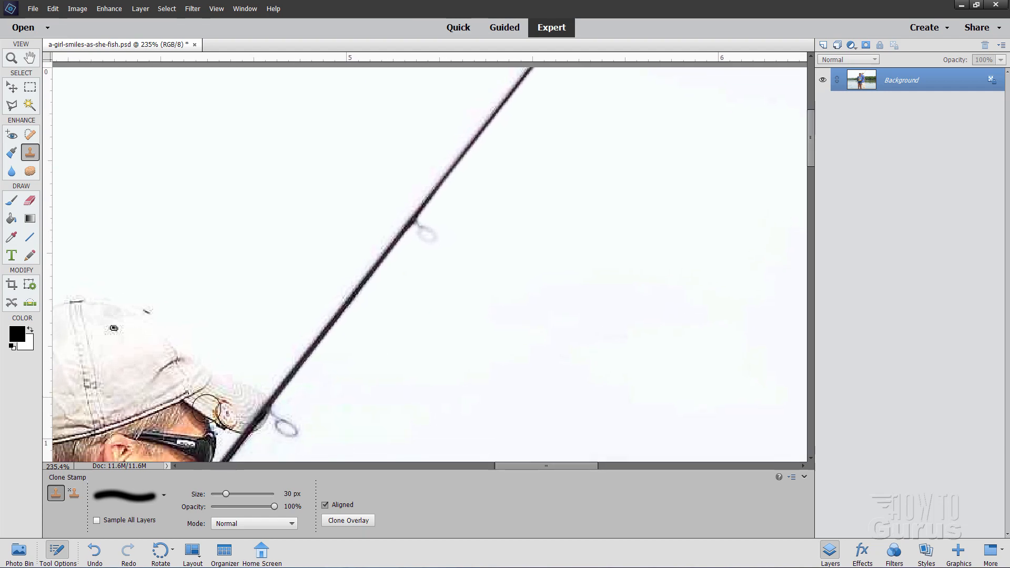
left_click(12, 106)
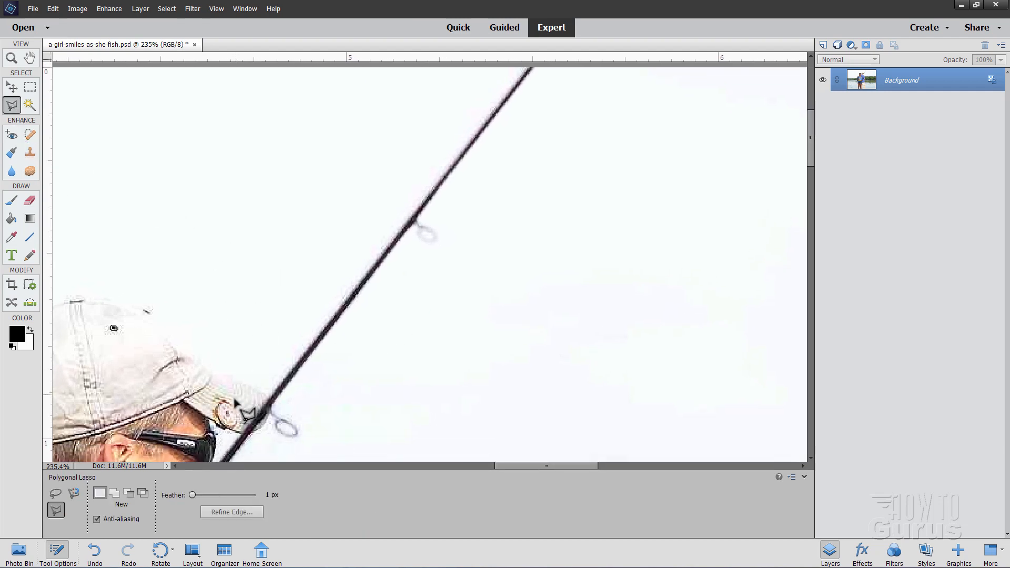
left_click(226, 459)
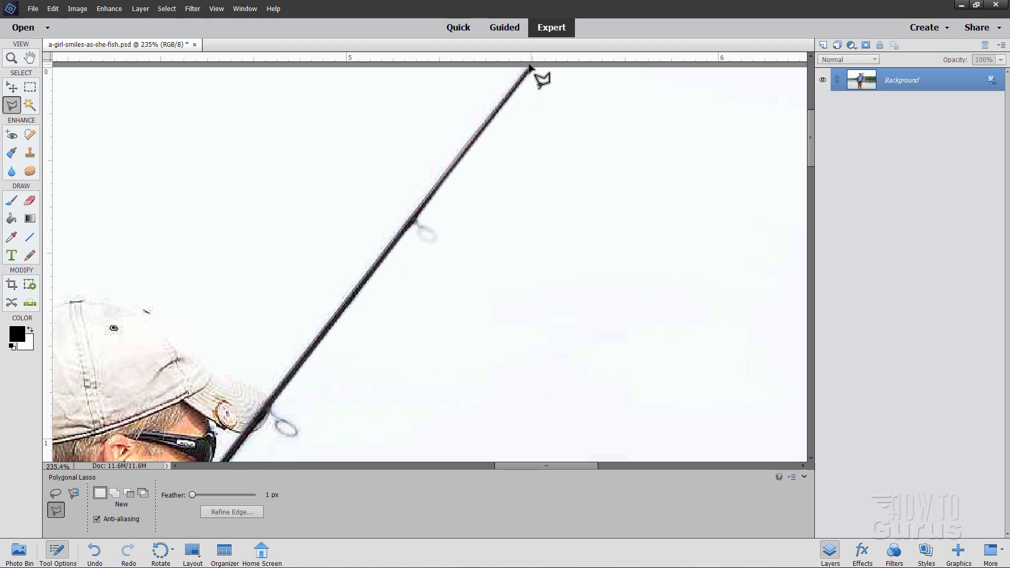
left_click(529, 66)
left_click(324, 84)
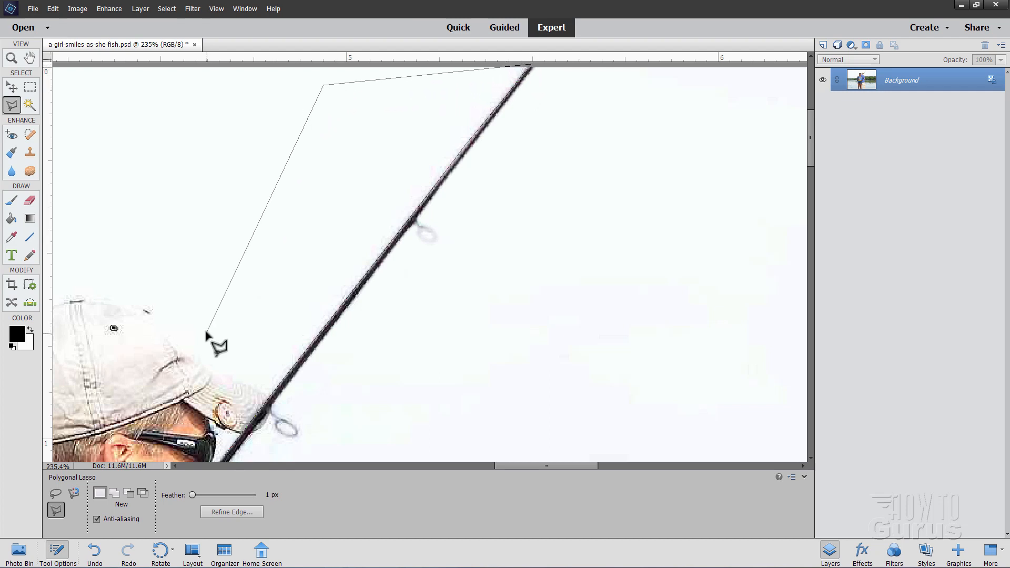
left_click(206, 332)
double_click(225, 457)
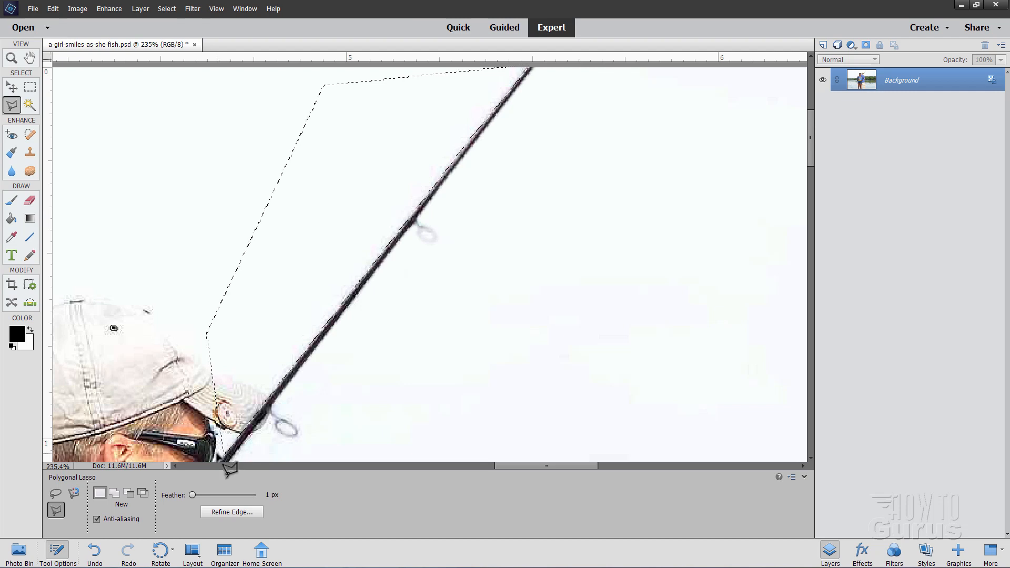
Step: Clone clear sky over the man's cap brim along the upper edge of the girl's rod within the selection, and deselect
left_click(30, 153)
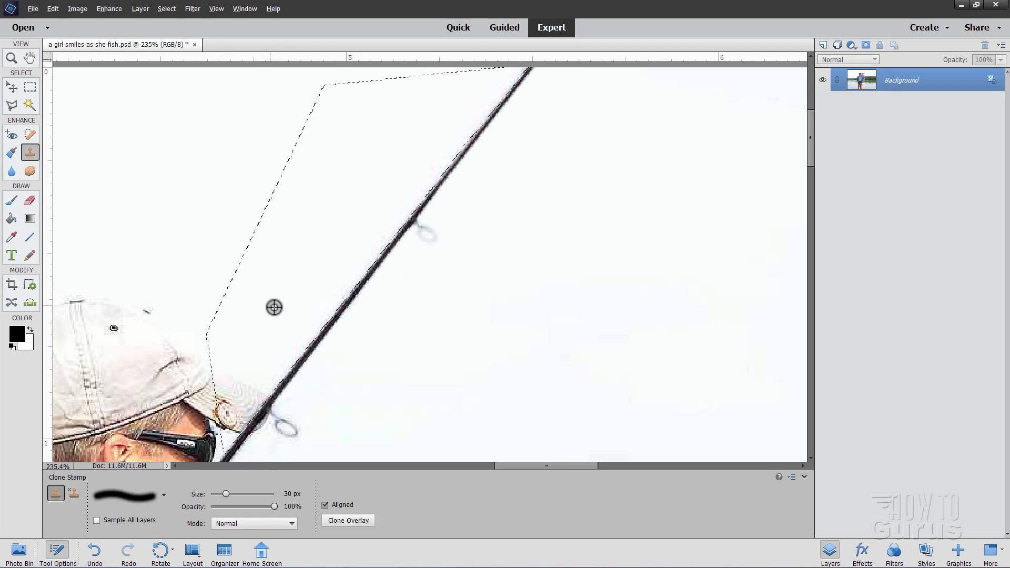
left_click(267, 300, "alt")
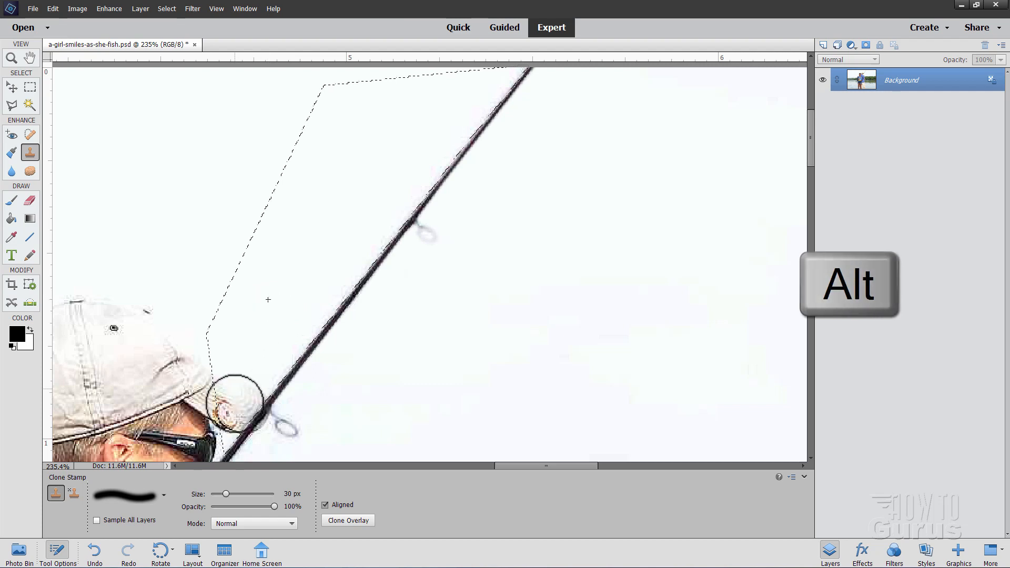
mouse_move(235, 404)
left_mouse_down()
mouse_move(219, 418)
mouse_move(223, 368)
mouse_move(231, 422)
left_mouse_up()
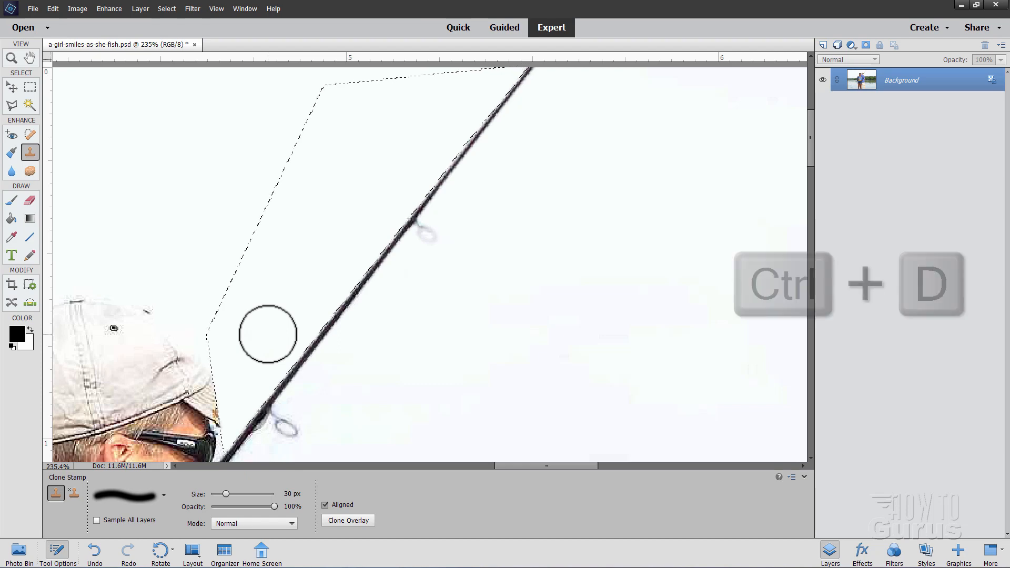
key("ctrl+d")
Step: Outline the area above the girl's rod with the Polygonal Lasso, following the rod's upper edge from the ring near the cap down to her vest
left_click_drag(318, 403, 444, 185)
left_click_drag(379, 340, 442, 311)
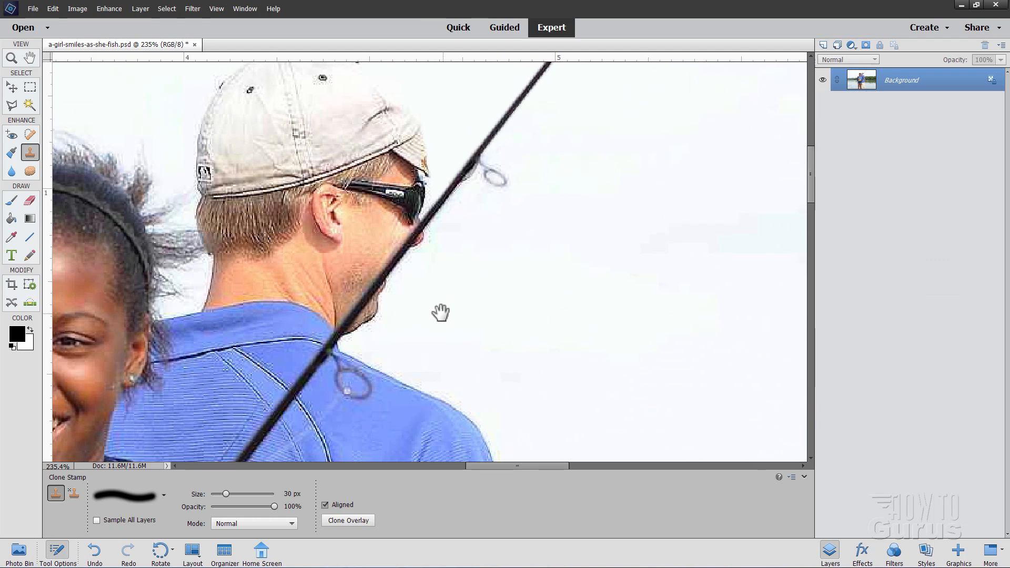
left_click(11, 105)
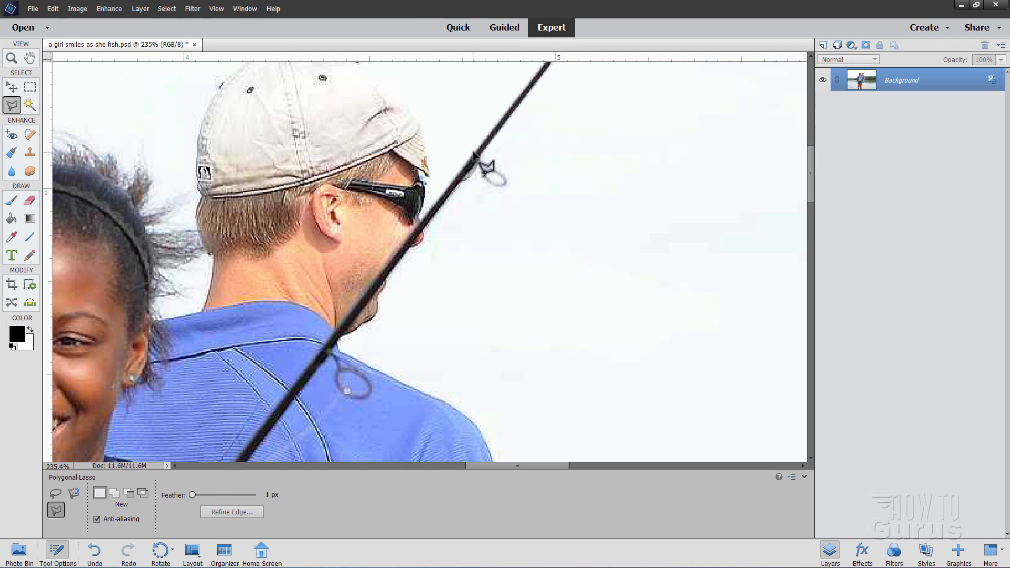
left_click(474, 153)
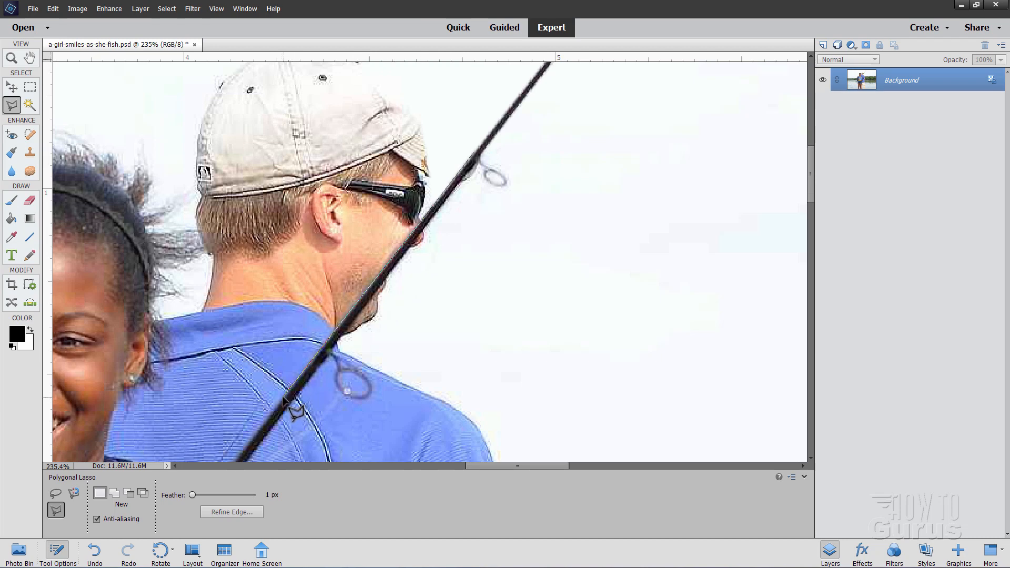
key("space")
left_click_drag(266, 415, 307, 304)
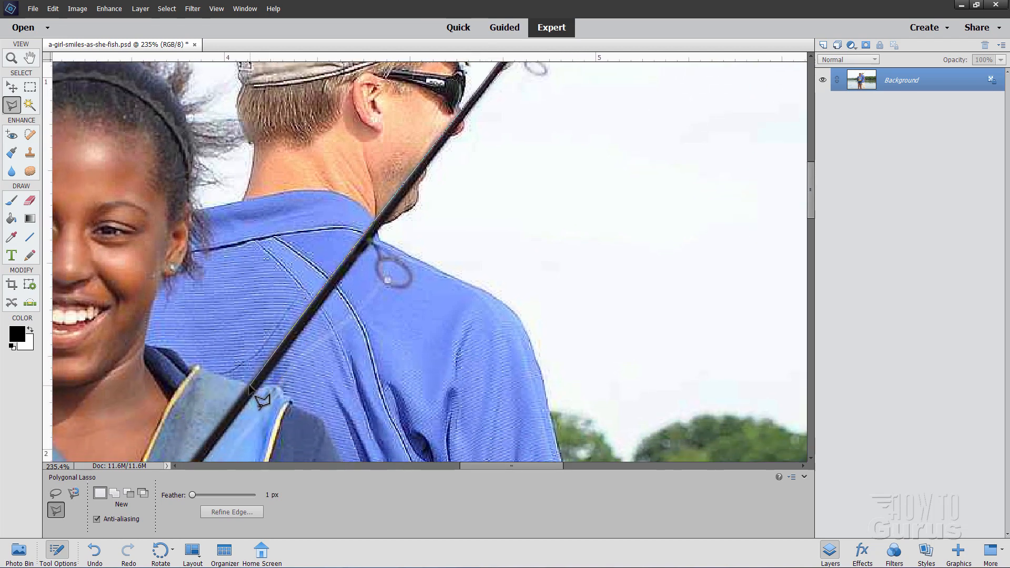
left_click(190, 367)
left_click(254, 220)
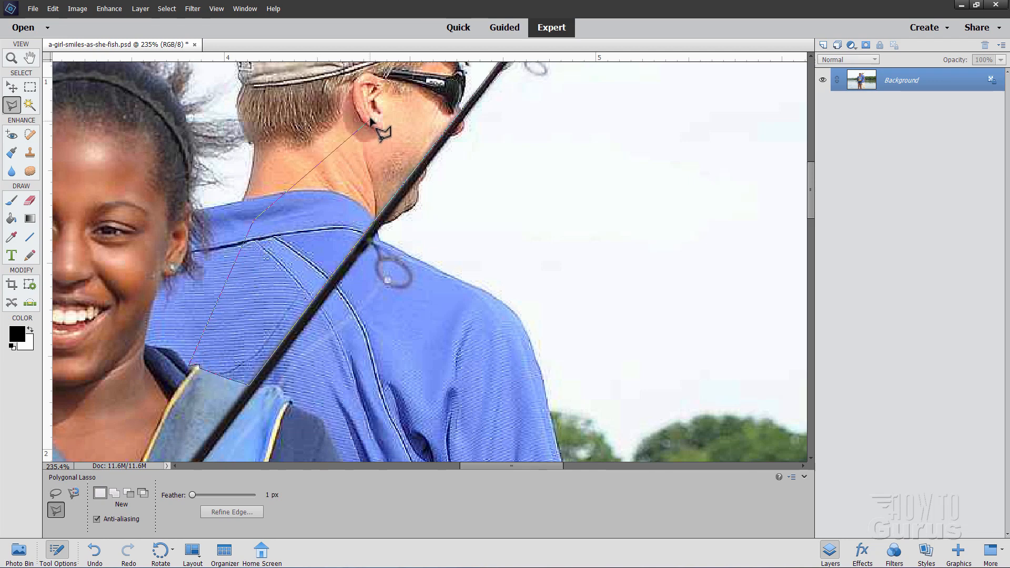
left_click(371, 120)
left_click_drag(383, 103, 266, 256)
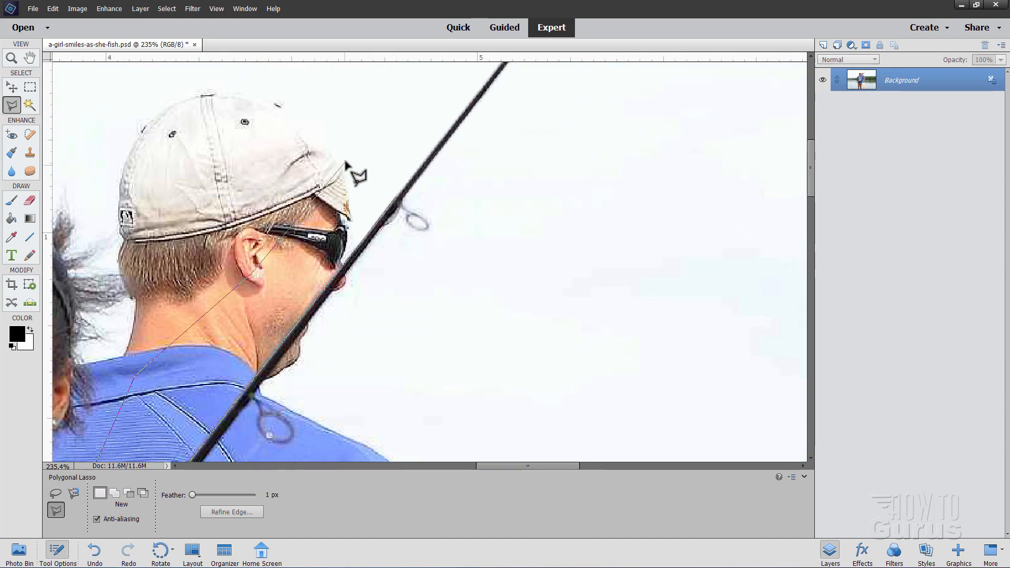
left_click(345, 162)
left_click(373, 179)
double_click(368, 205)
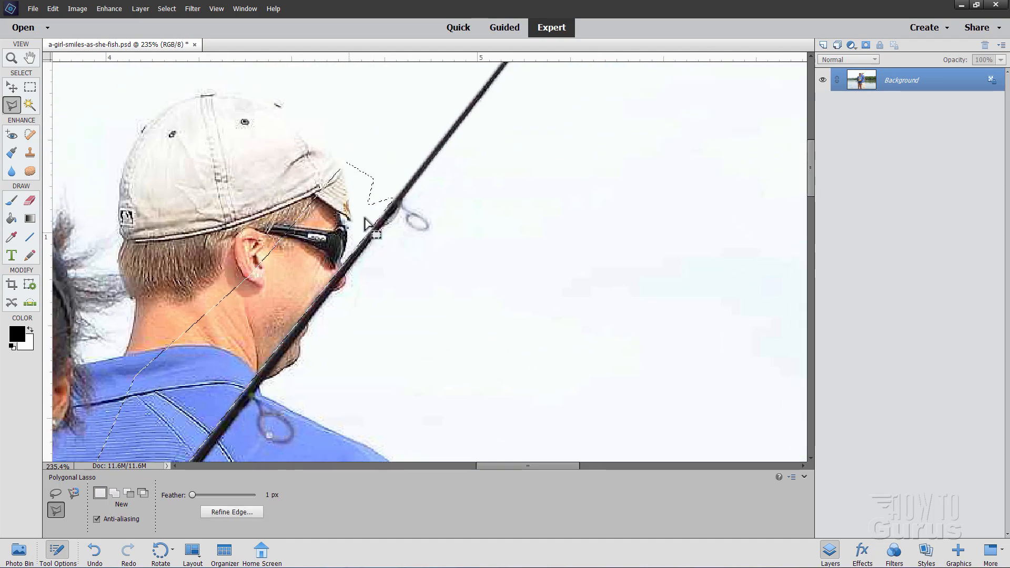
Step: Clone clear sky over the man's face, neck and shirt along the rod's upper edge down to the girl's vest, and deselect
left_click(30, 152)
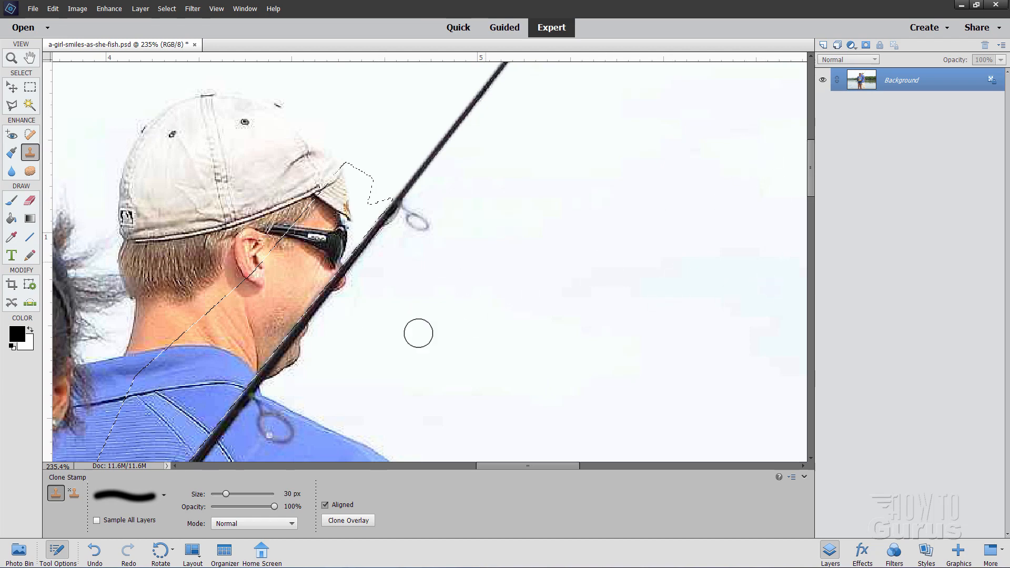
key("alt")
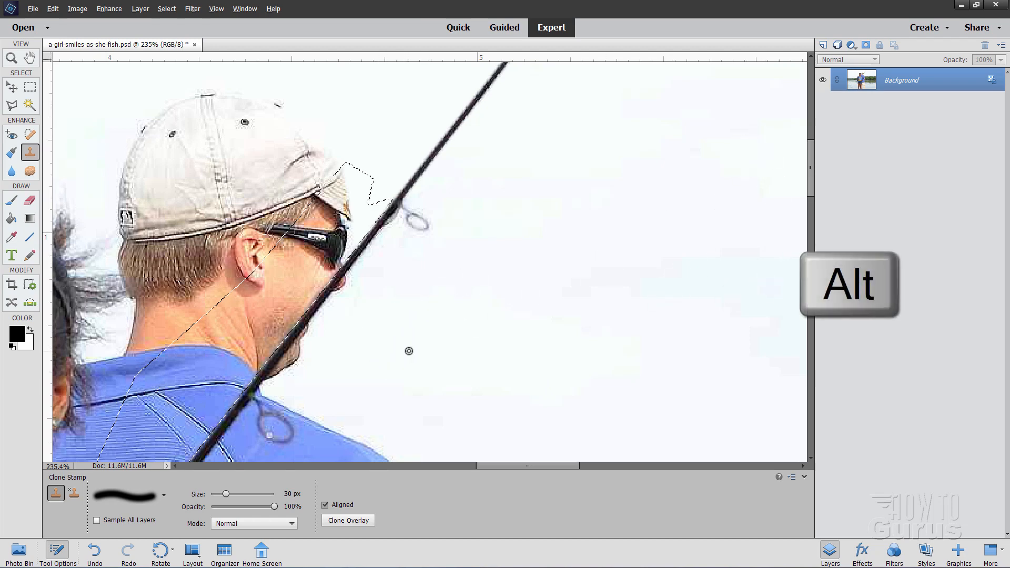
left_click(378, 342, "alt")
mouse_move(310, 316)
left_mouse_down()
mouse_move(347, 246)
mouse_move(310, 284)
mouse_move(392, 187)
mouse_move(252, 370)
mouse_move(261, 353)
mouse_move(354, 340)
mouse_move(261, 356)
mouse_move(210, 414)
mouse_move(230, 397)
left_mouse_up()
left_click(340, 434, "alt")
key("space")
mouse_move(399, 383)
left_mouse_down()
mouse_move(412, 343)
mouse_move(498, 214)
left_mouse_up()
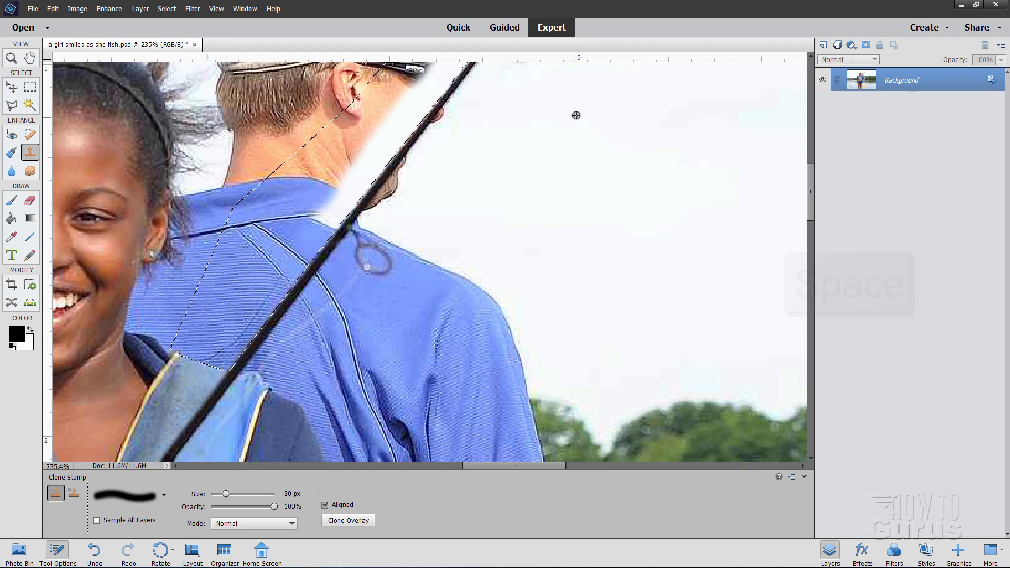
mouse_move(364, 222)
left_mouse_down()
mouse_move(328, 215)
mouse_move(313, 240)
mouse_move(338, 213)
mouse_move(221, 359)
mouse_move(247, 356)
mouse_move(185, 346)
mouse_move(207, 352)
mouse_move(255, 281)
mouse_move(222, 332)
mouse_move(210, 332)
mouse_move(366, 193)
mouse_move(277, 288)
mouse_move(374, 174)
left_mouse_up()
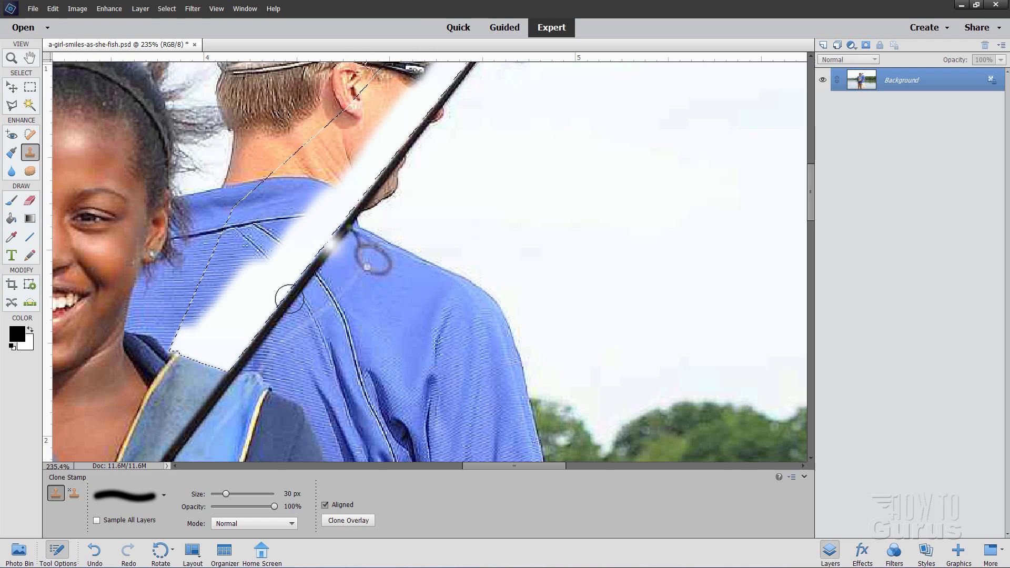
key("ctrl+d")
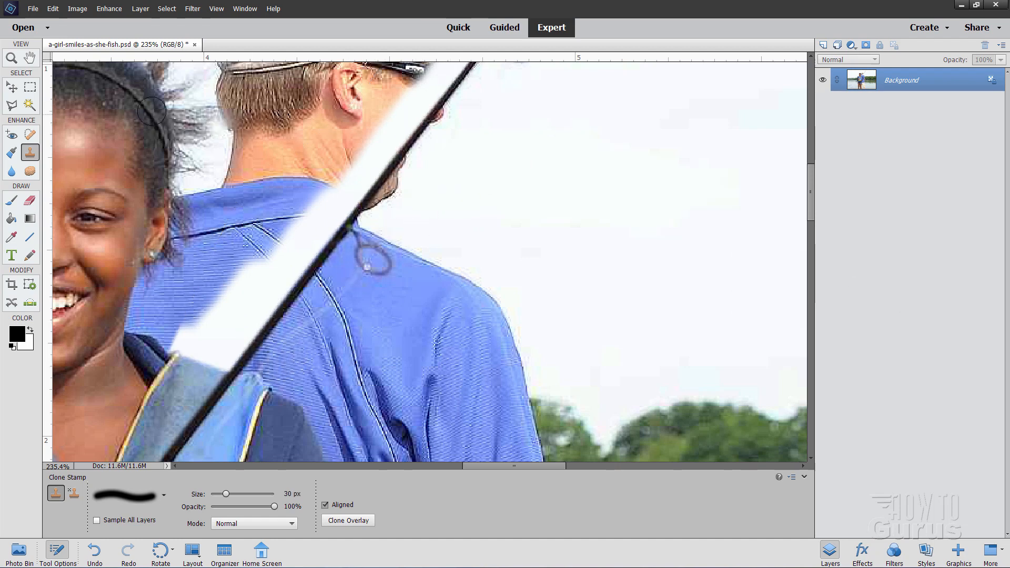
Step: Outline the area below the girl's rod with the Polygonal Lasso, from her vest and shoulder around the lower ring to the ring near the cap
left_click(12, 105)
left_click(250, 377)
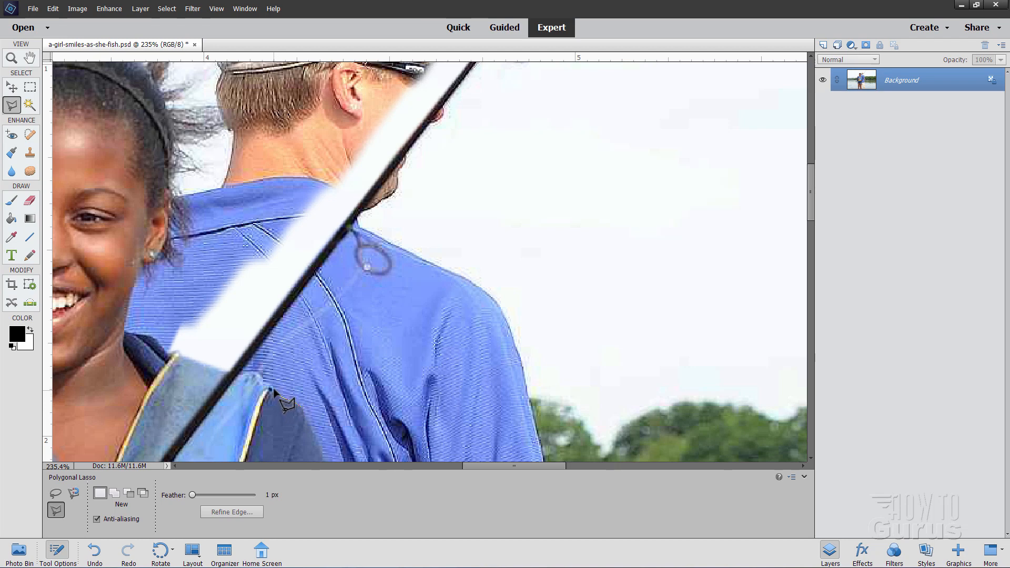
left_click(243, 373)
left_click(366, 267)
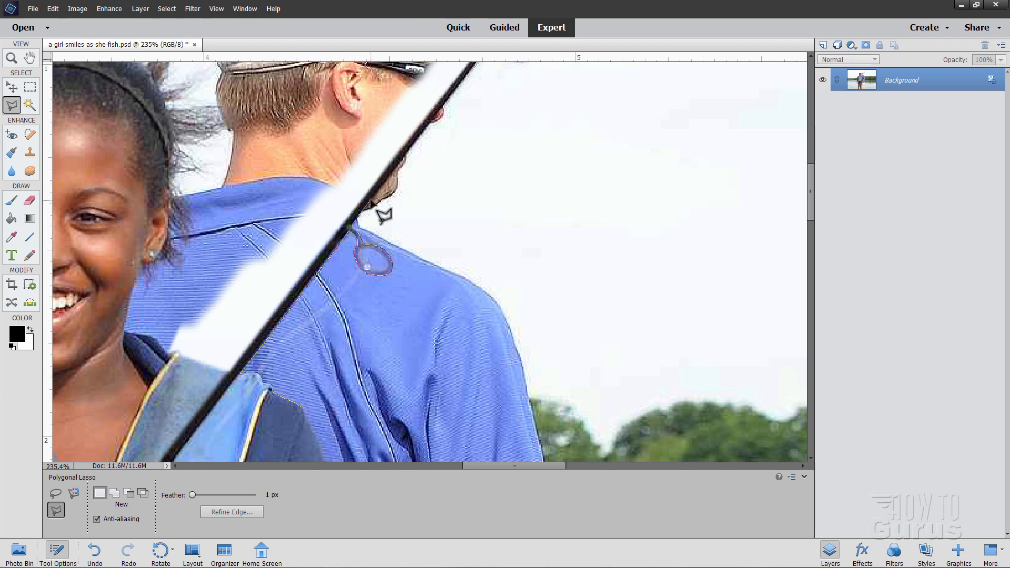
key("space")
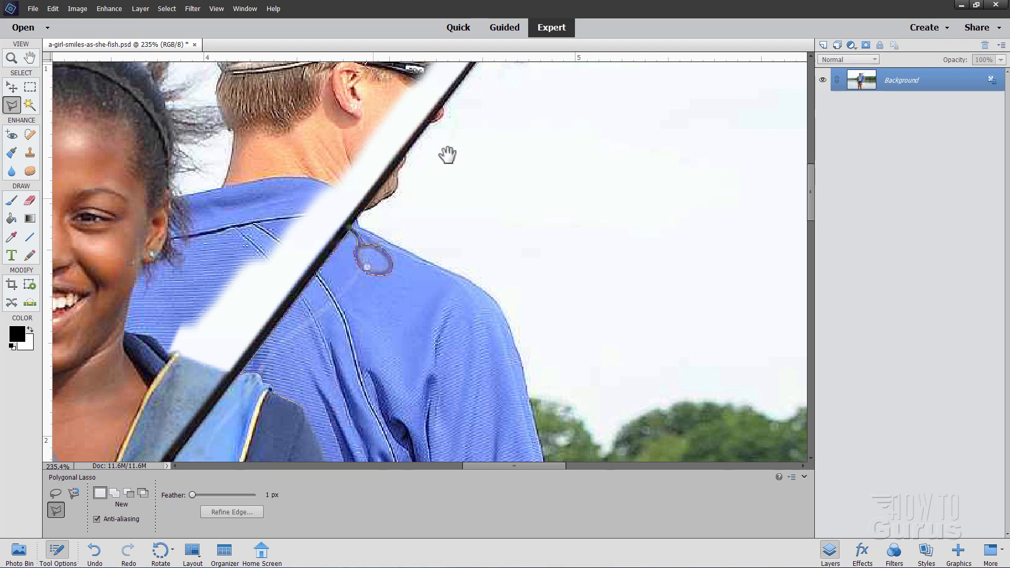
left_click_drag(446, 156, 372, 249)
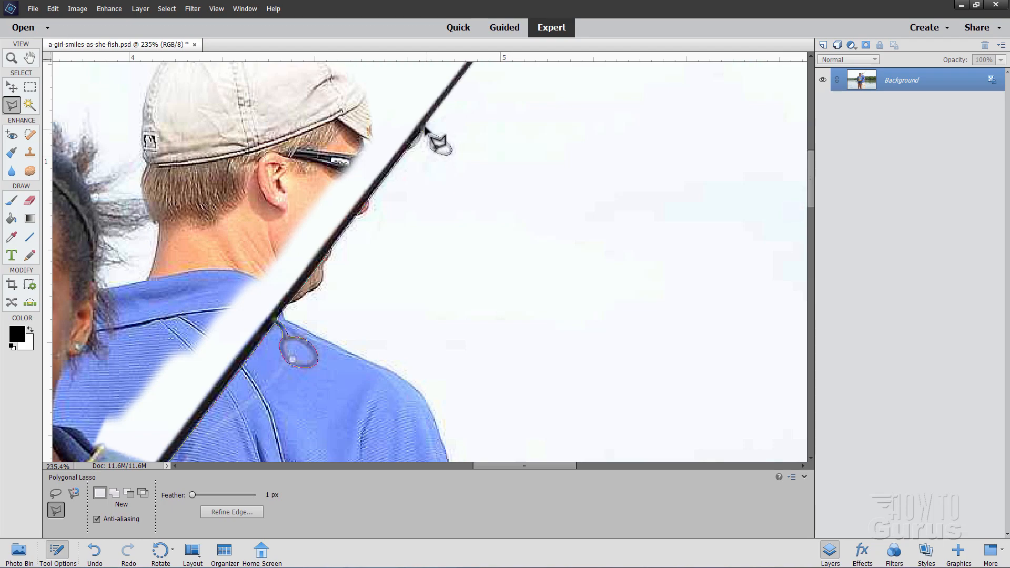
left_click(426, 127)
left_click(451, 111)
left_click(532, 128)
left_click(493, 256)
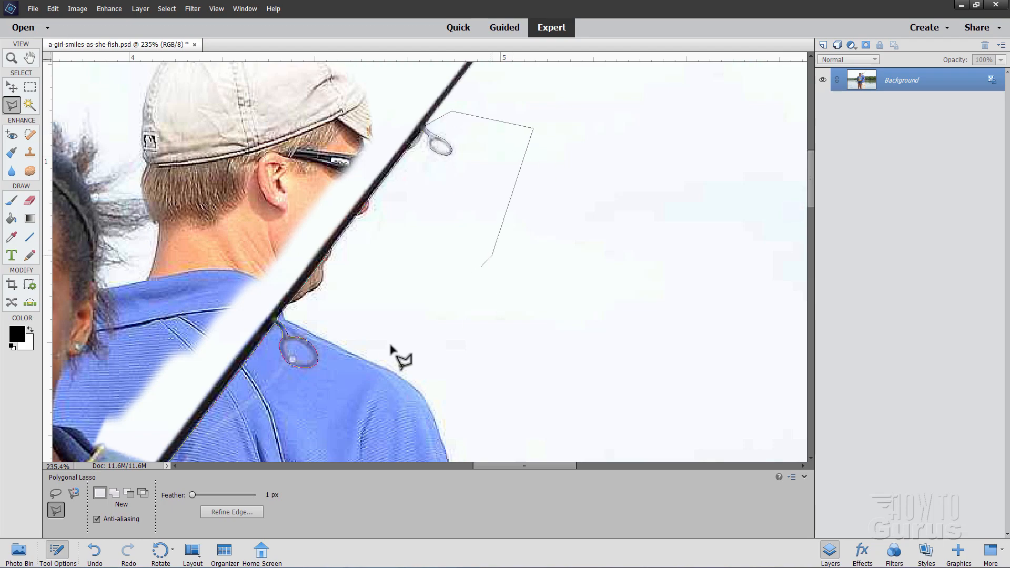
left_click(345, 426)
mouse_move(327, 440)
left_mouse_down()
mouse_move(428, 243)
mouse_move(451, 176)
left_mouse_up()
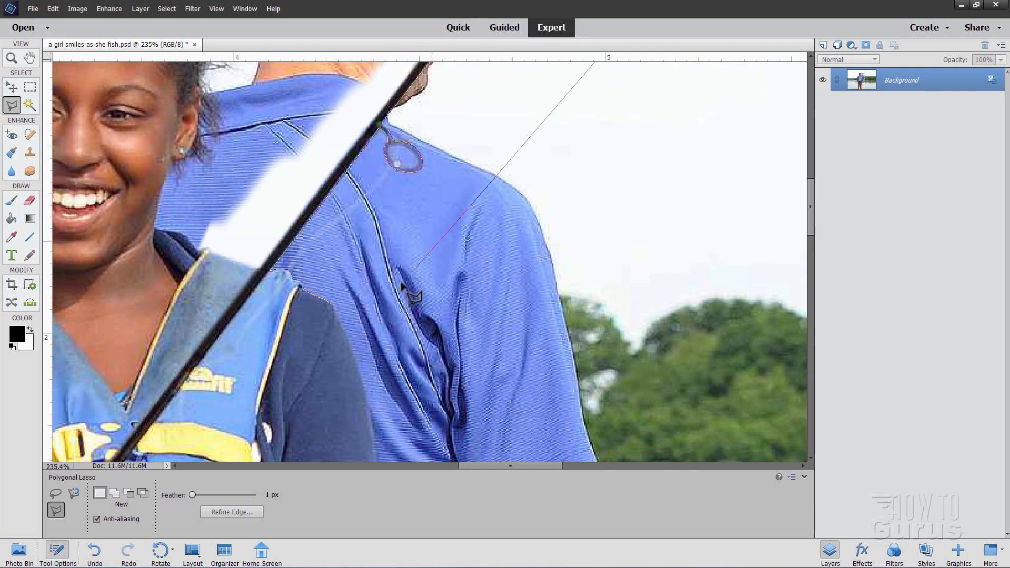
double_click(341, 309)
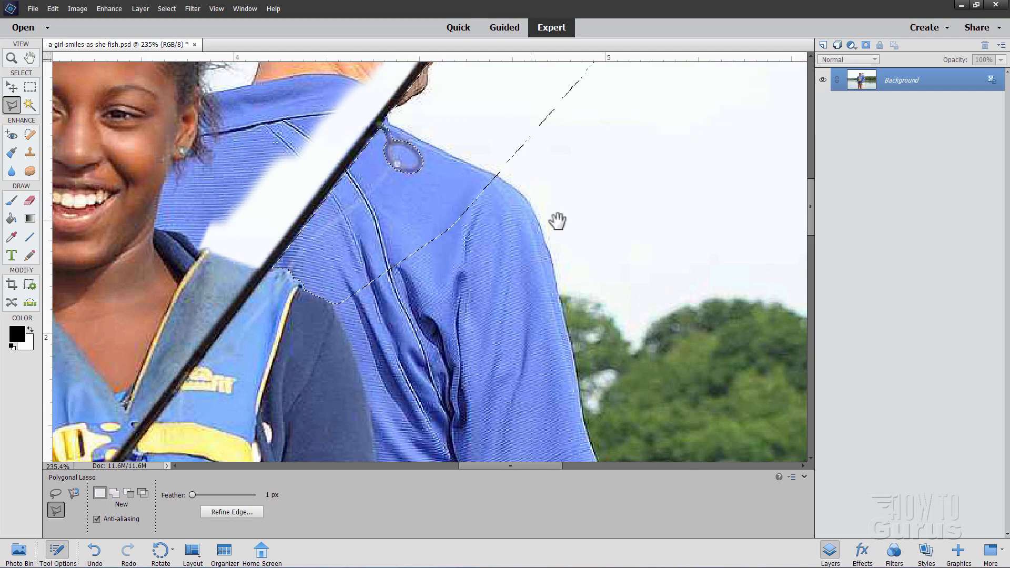
Step: Clone clear sky over the man's face and shirt below the rod and around its lower ring within the selection, and deselect
mouse_move(557, 221)
left_mouse_down()
mouse_move(496, 292)
mouse_move(447, 320)
left_mouse_up()
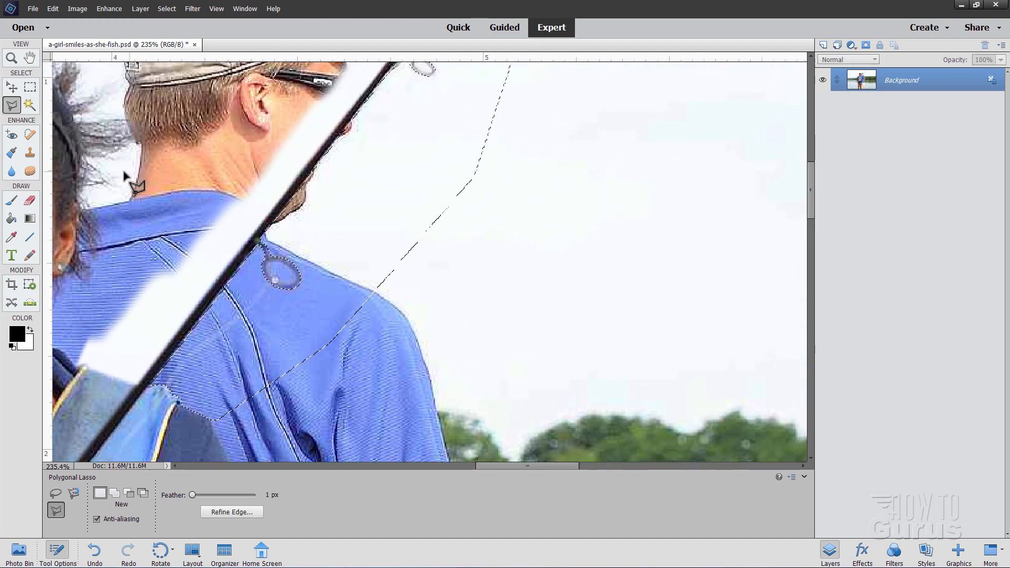
left_click(30, 152)
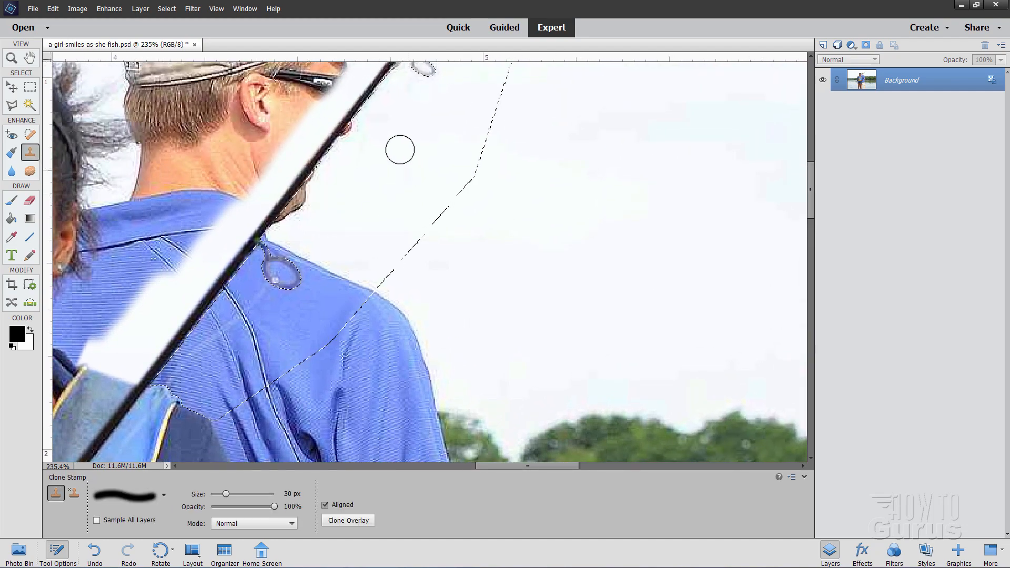
left_click(397, 165, "alt")
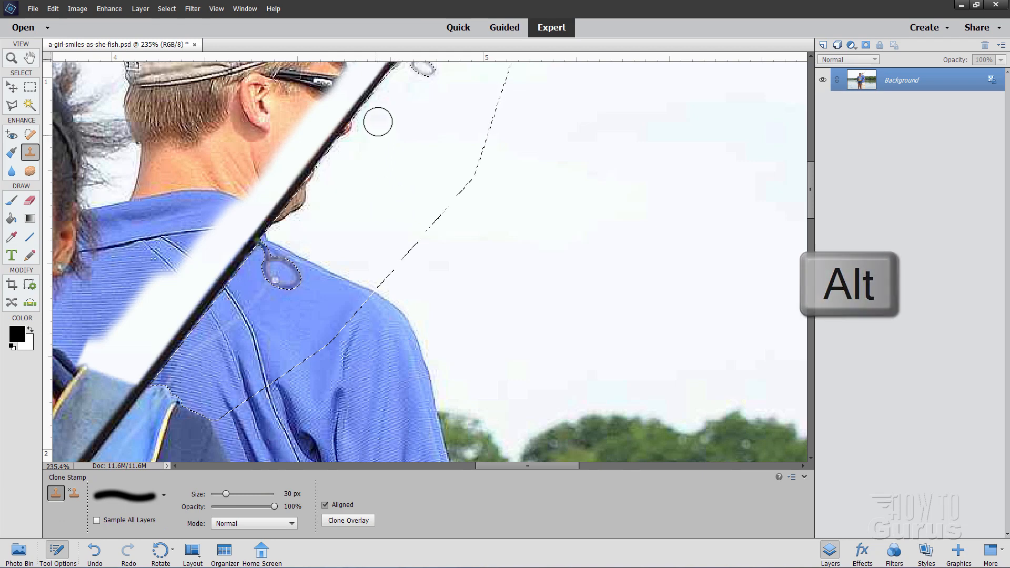
mouse_move(332, 162)
left_mouse_down()
mouse_move(361, 116)
mouse_move(300, 194)
mouse_move(333, 160)
left_mouse_up()
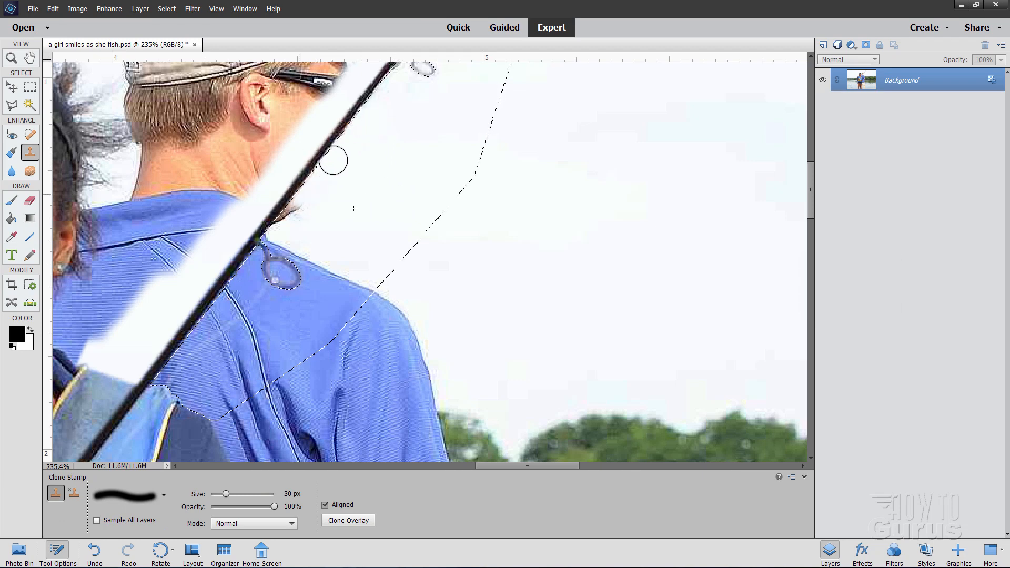
left_click(384, 174, "alt")
mouse_move(295, 215)
left_mouse_down()
mouse_move(271, 235)
mouse_move(316, 191)
mouse_move(240, 267)
mouse_move(303, 255)
mouse_move(266, 297)
mouse_move(261, 247)
mouse_move(201, 333)
mouse_move(271, 305)
mouse_move(219, 352)
mouse_move(177, 370)
mouse_move(181, 352)
mouse_move(179, 396)
mouse_move(195, 376)
mouse_move(207, 392)
mouse_move(193, 342)
mouse_move(240, 286)
mouse_move(310, 268)
mouse_move(332, 274)
mouse_move(311, 291)
left_mouse_up()
left_click(363, 175, "alt")
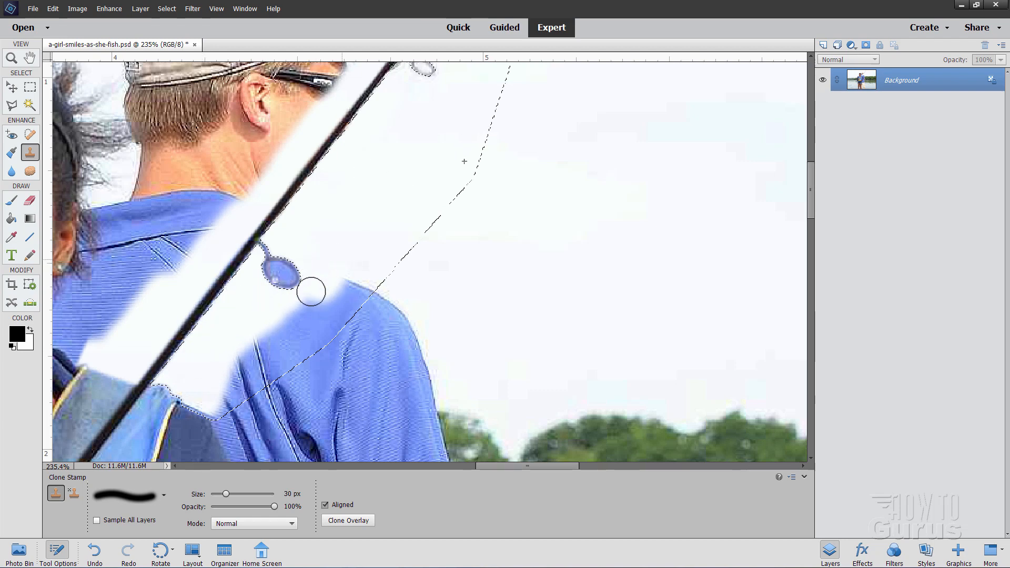
mouse_move(295, 331)
left_mouse_down()
mouse_move(341, 280)
mouse_move(292, 318)
mouse_move(365, 319)
mouse_move(376, 243)
mouse_move(278, 325)
mouse_move(301, 320)
mouse_move(318, 293)
left_mouse_up()
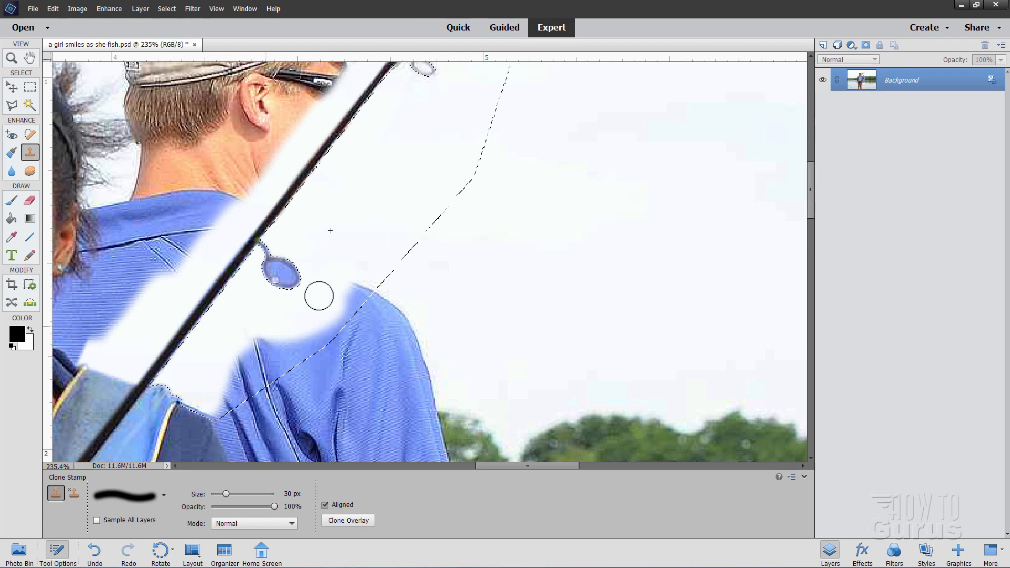
mouse_move(420, 100)
left_mouse_down()
mouse_move(367, 213)
mouse_move(395, 183)
left_mouse_up()
left_click(345, 258, "alt")
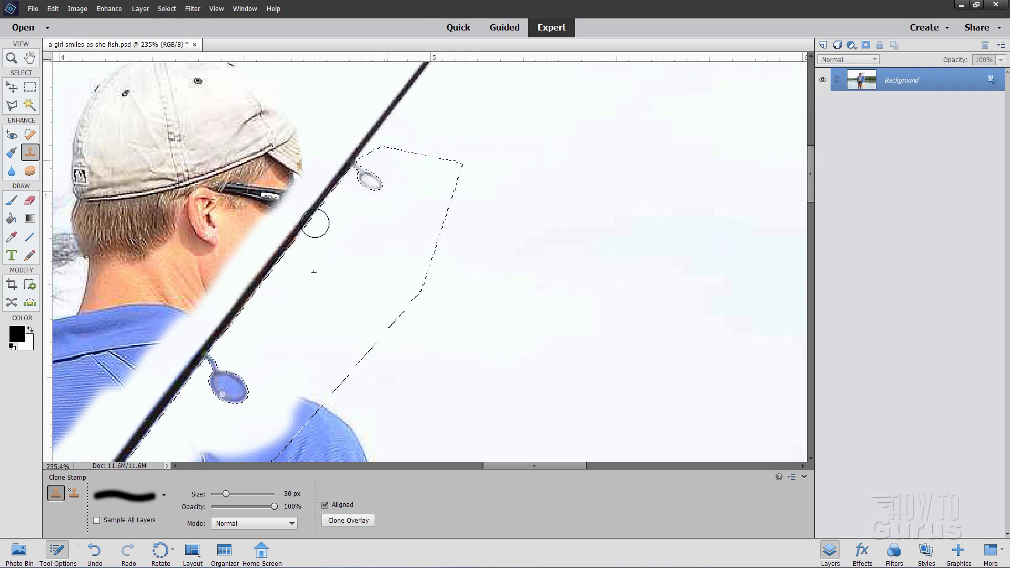
key("ctrl+d")
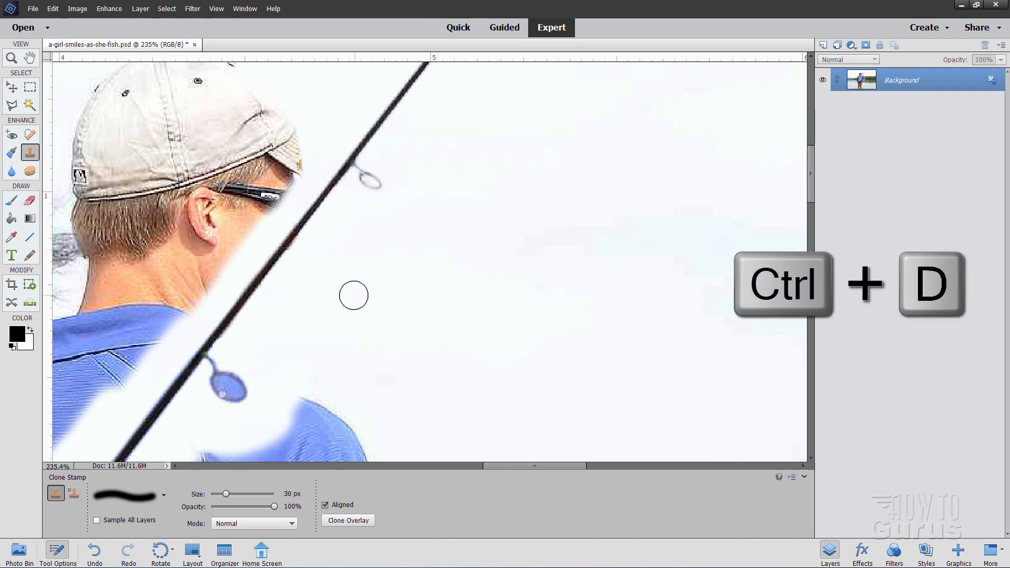
Step: Outline the blue interior of the lower ring on the girl's rod with the Polygonal Lasso, just inside the ring's rim
key("alt")
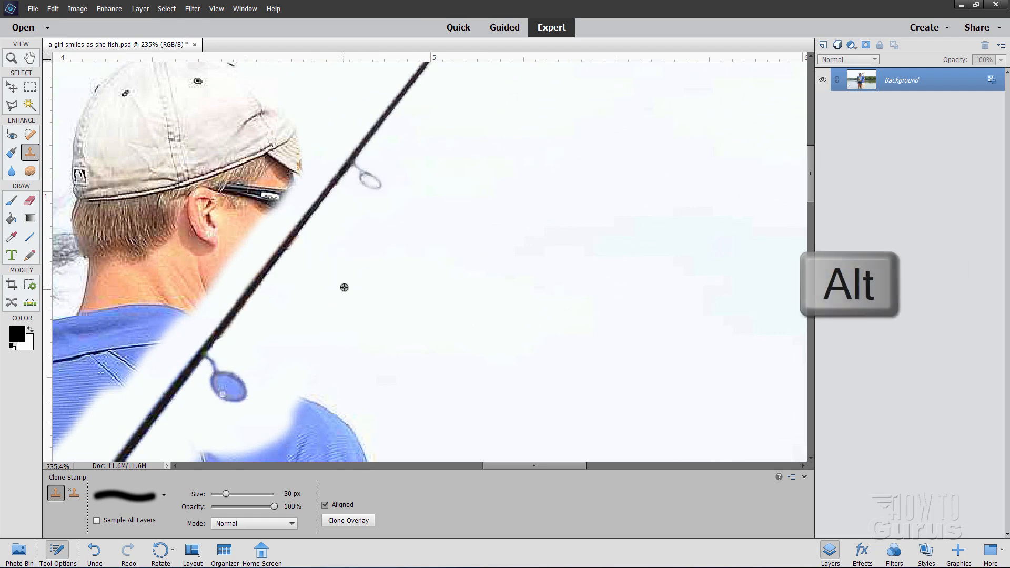
scroll(358, 269, "down", 6)
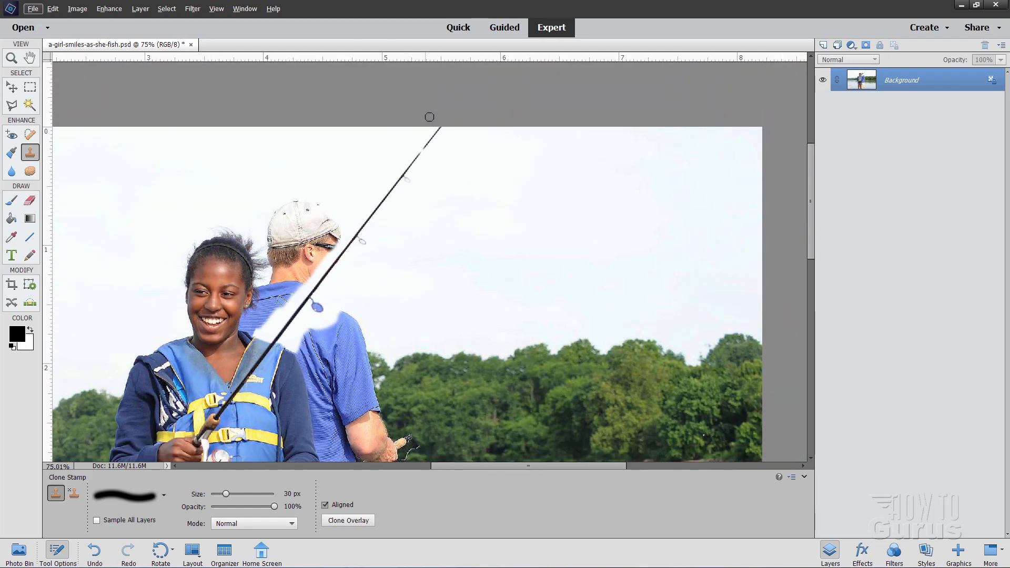
scroll(319, 308, "up", 4)
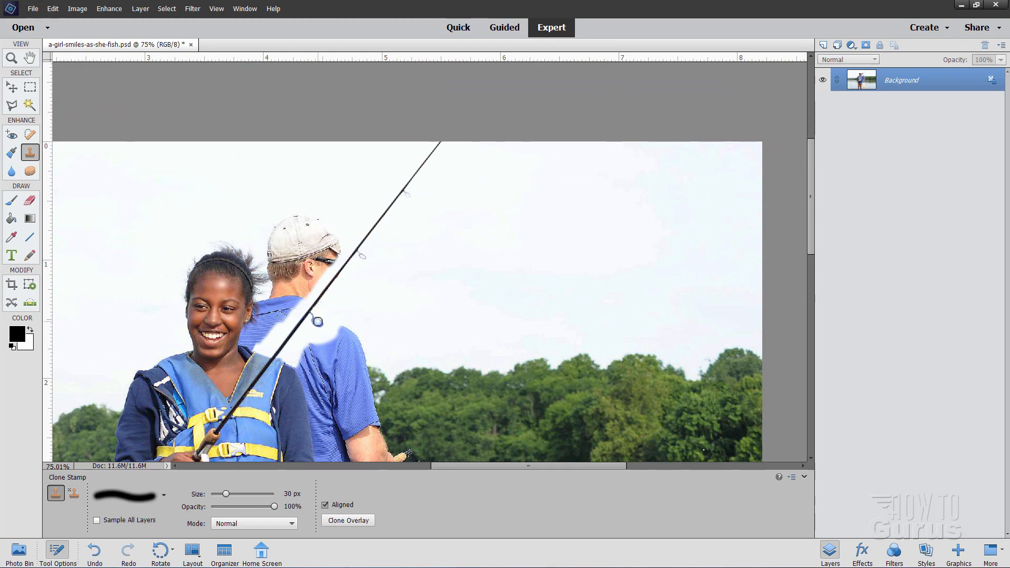
scroll(318, 321, "up", 4)
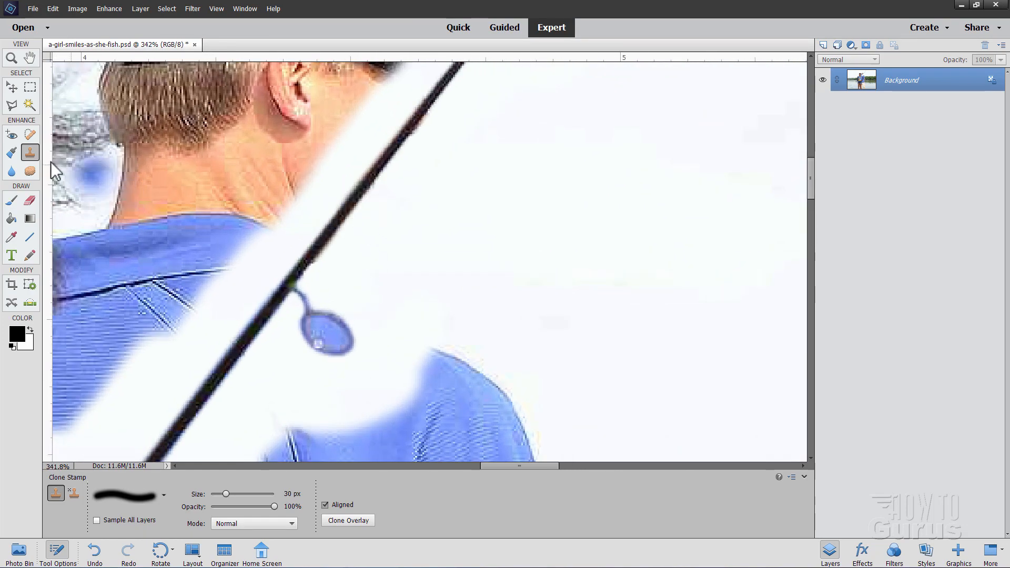
left_click(12, 105)
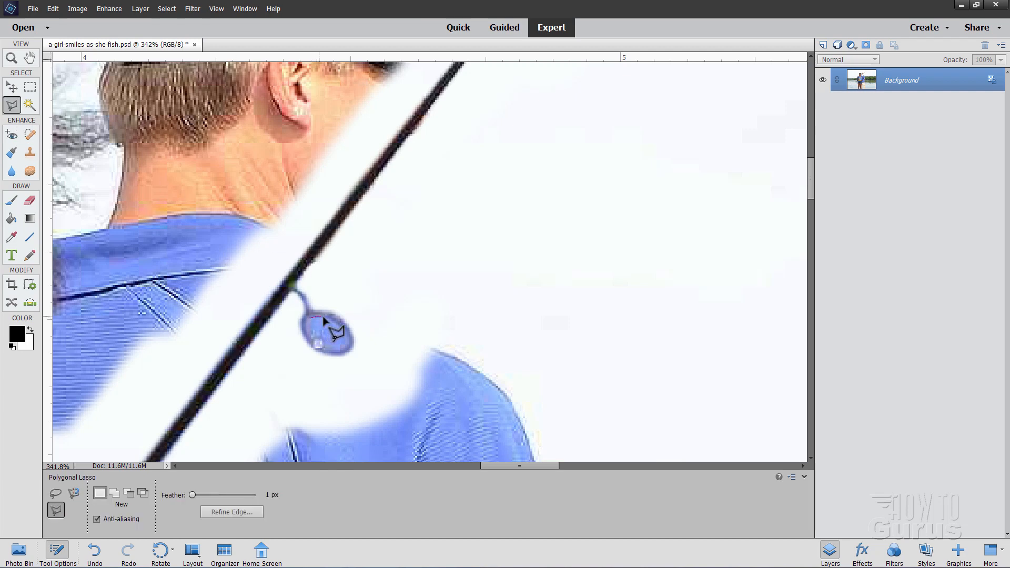
left_click(347, 332)
left_click(349, 340)
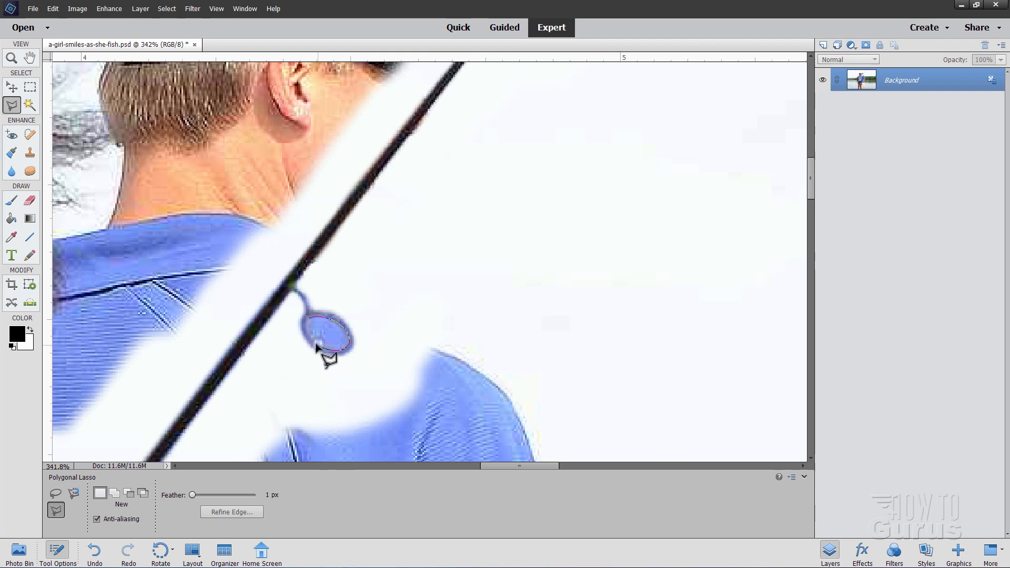
left_click(310, 319)
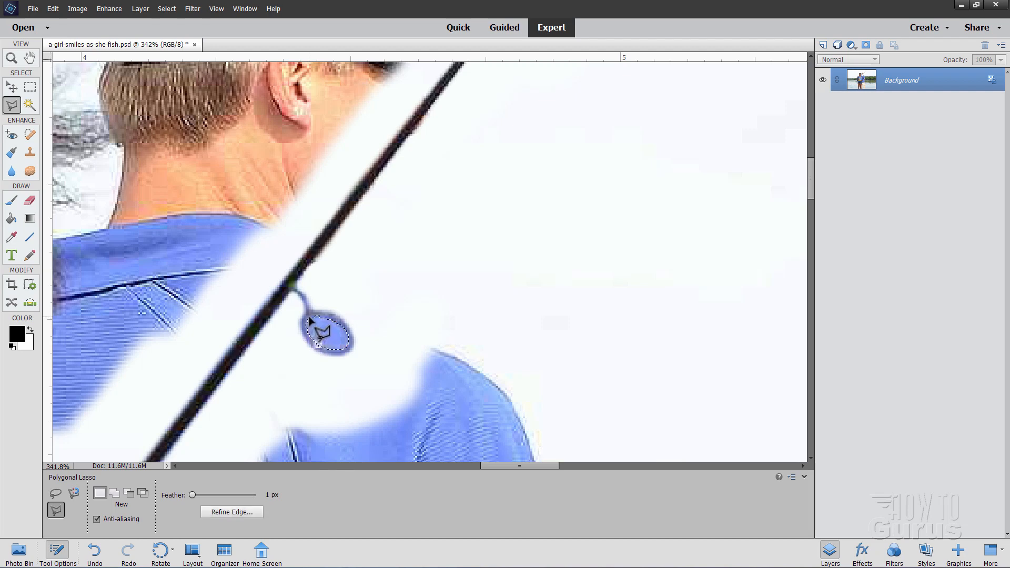
Step: Clone clear sky over the blue shirt inside the rod's lower ring with the Clone Stamp, and deselect
left_click(30, 153)
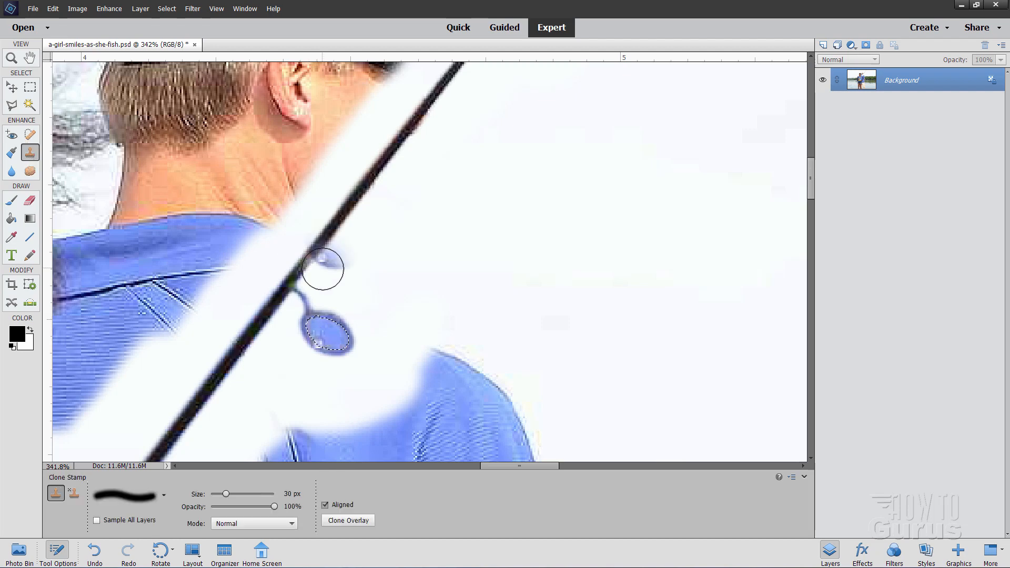
mouse_move(343, 328)
left_mouse_down()
mouse_move(317, 330)
mouse_move(339, 339)
mouse_move(327, 349)
left_mouse_up()
key("ctrl+d")
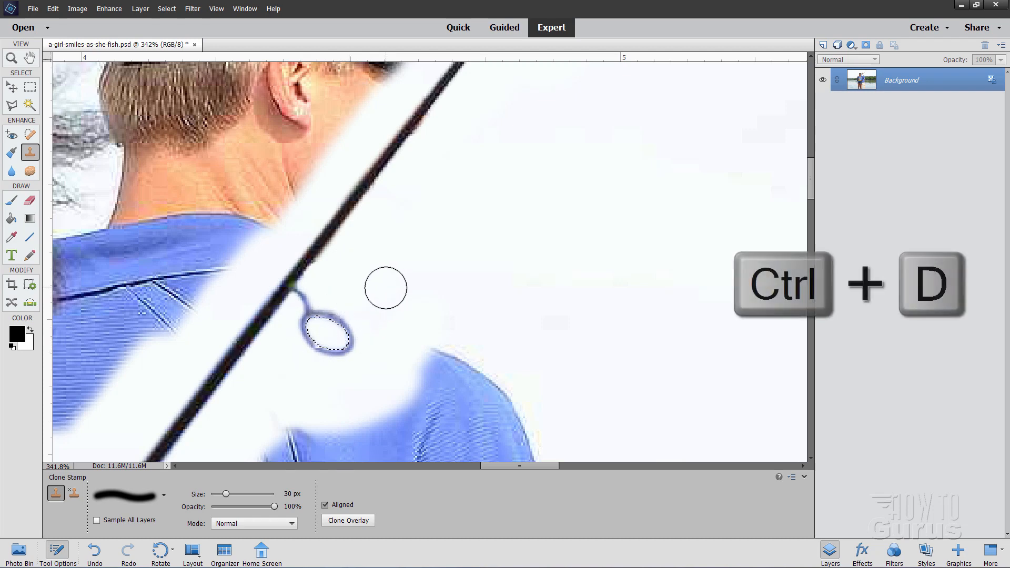
Step: Examine where the girl's face and loose hair meet the man's shirt, neck and cap
left_click_drag(251, 348, 461, 243)
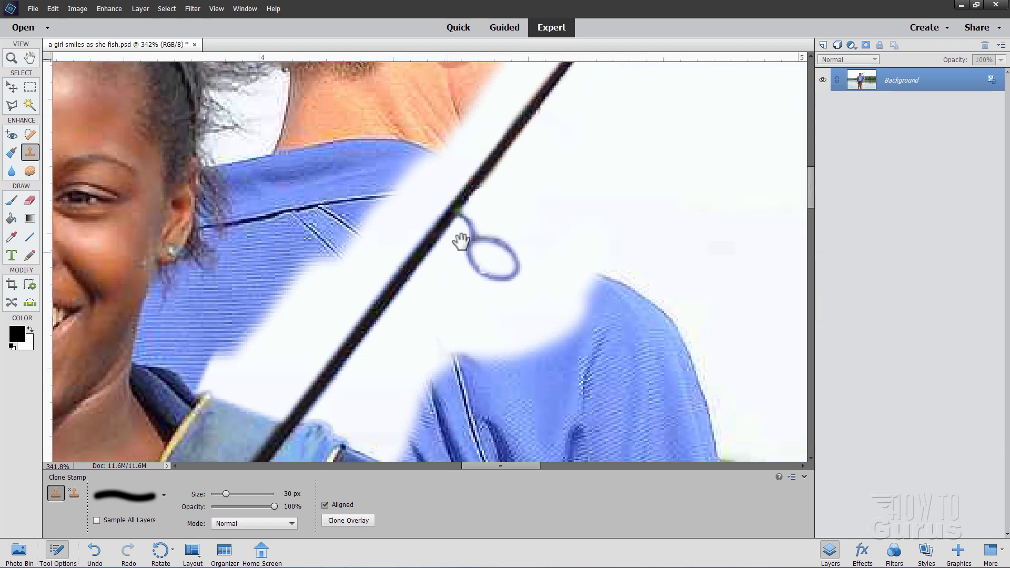
left_click_drag(302, 309, 365, 375)
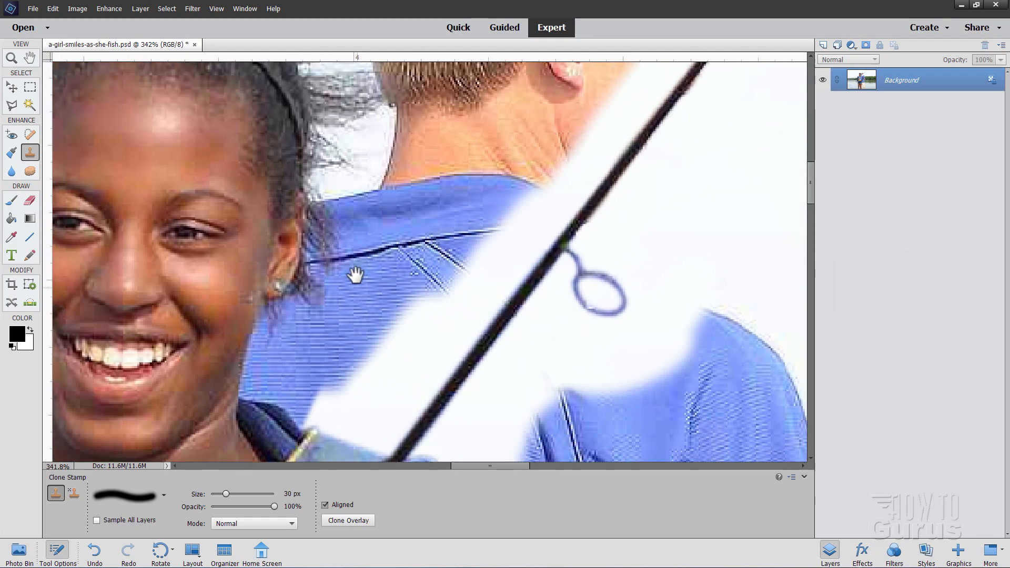
left_click_drag(354, 273, 342, 329)
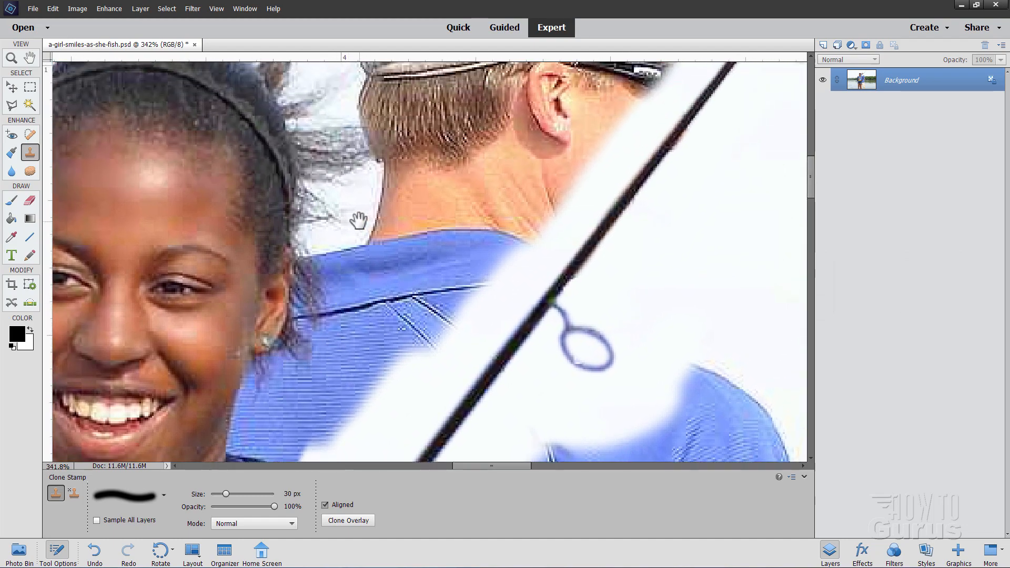
left_click_drag(356, 219, 339, 349)
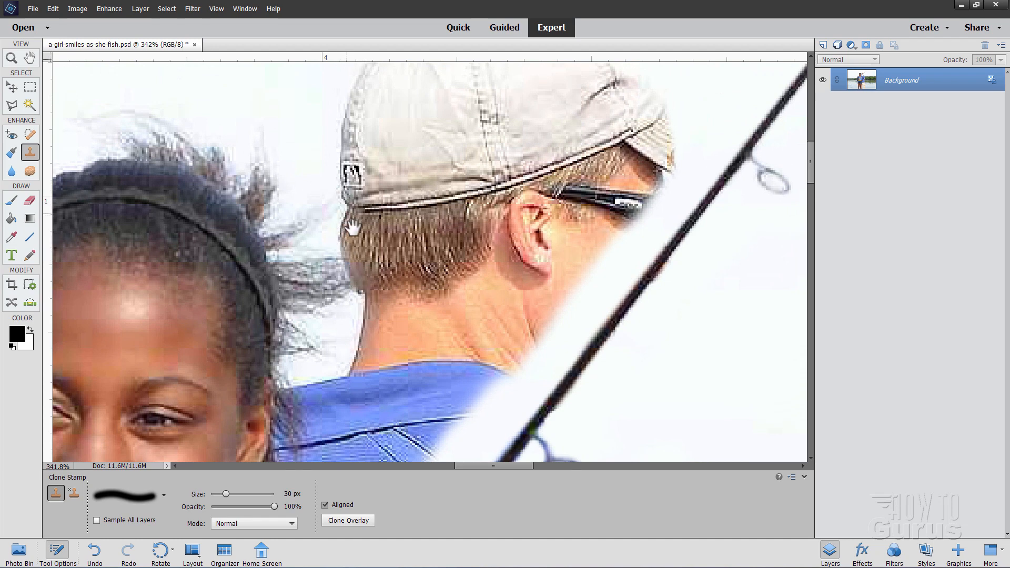
left_click_drag(371, 240, 358, 301)
left_click_drag(347, 175, 328, 231)
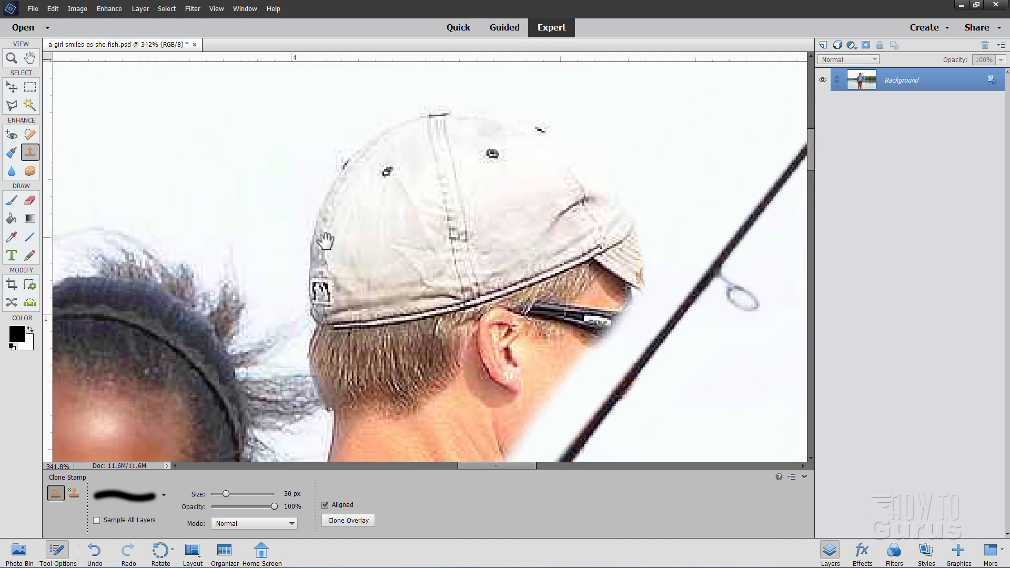
left_click(12, 87)
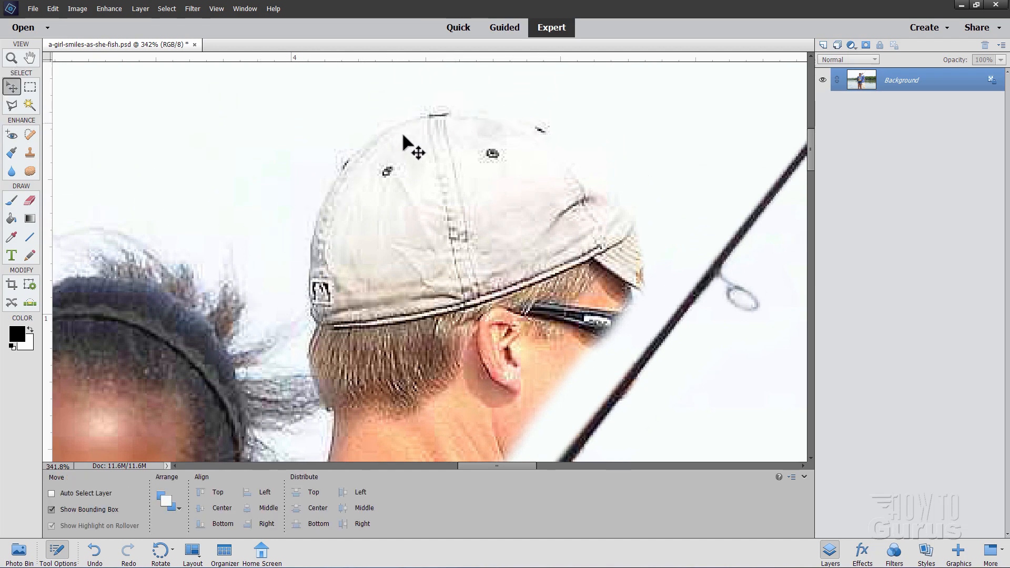
scroll(289, 235, "down", 5)
scroll(295, 206, "down", 5)
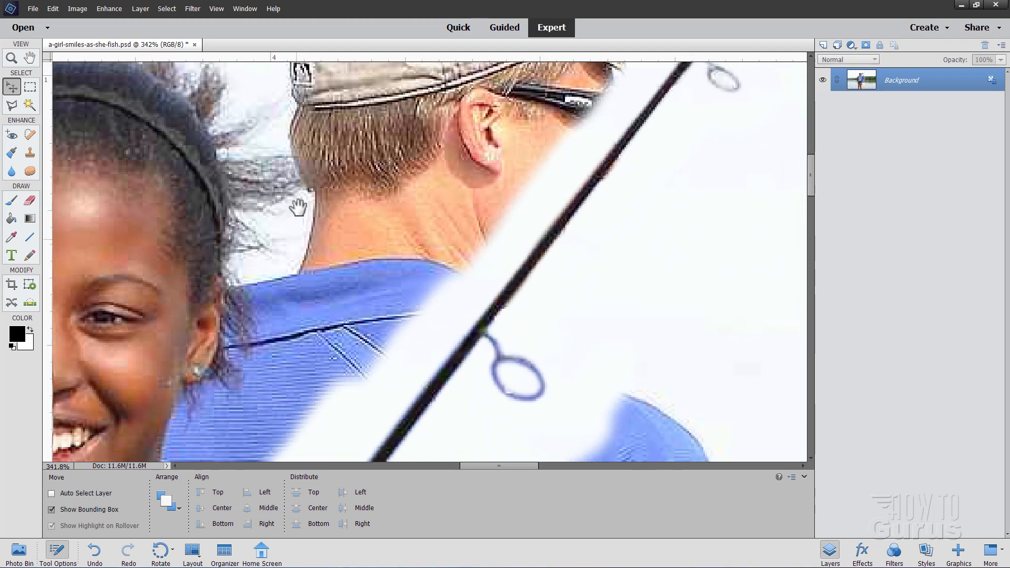
Step: Trace the girl's jaw and the loose hair strands below her ear with the Polygonal Lasso, starting from her collar
left_click(12, 105)
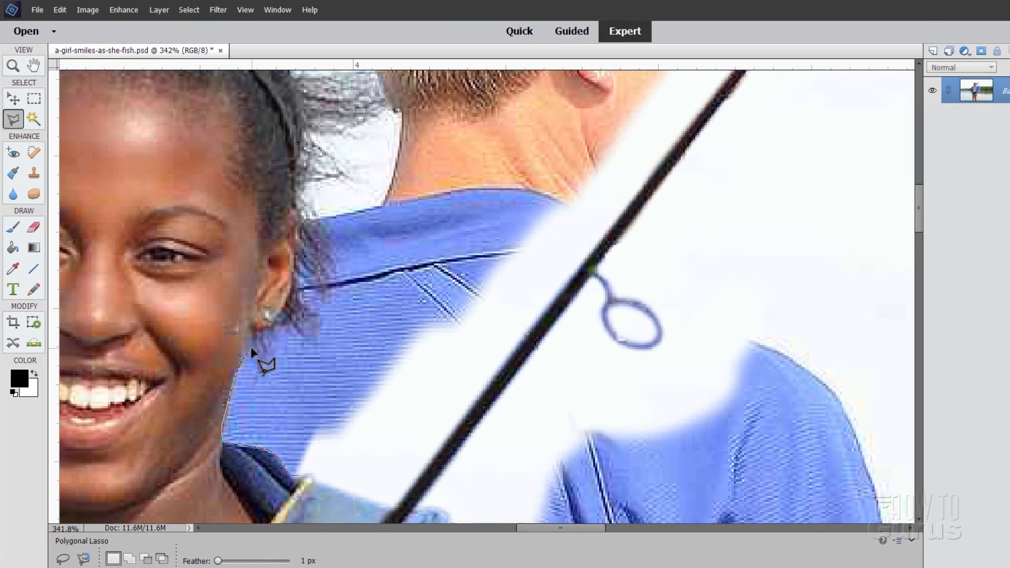
left_click(222, 308)
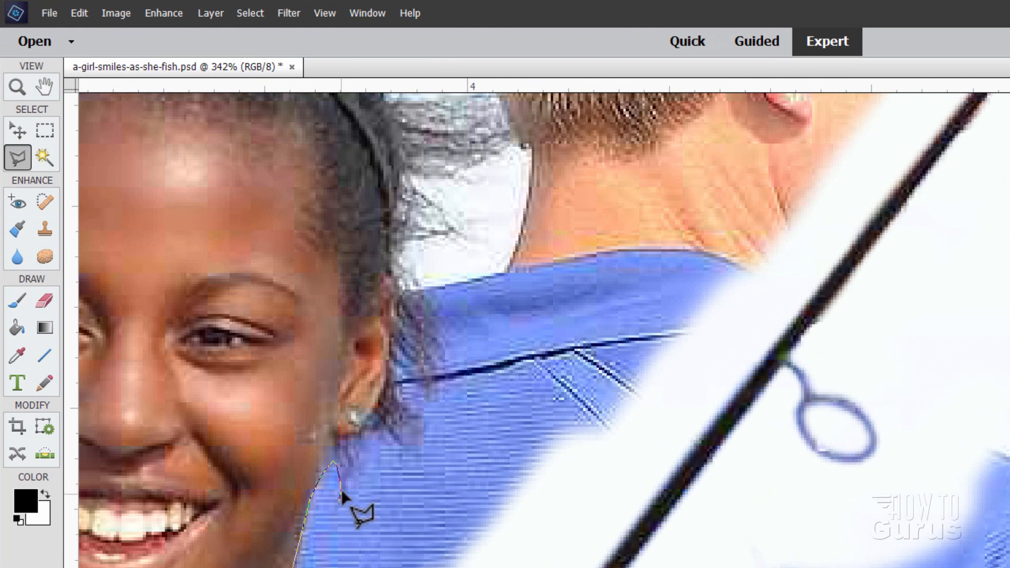
left_click(344, 488)
left_click(344, 473)
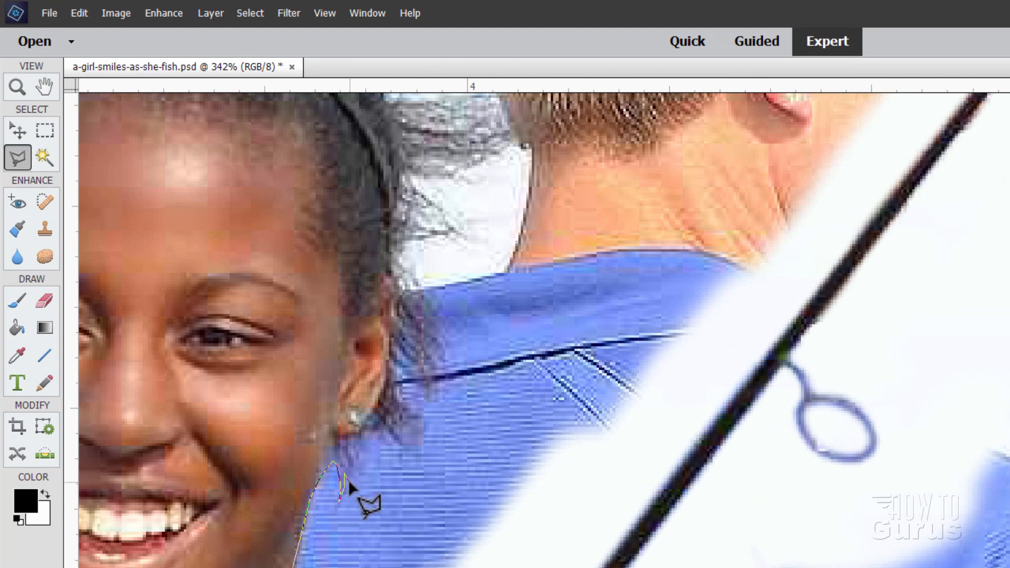
left_click(349, 481)
left_click(348, 476)
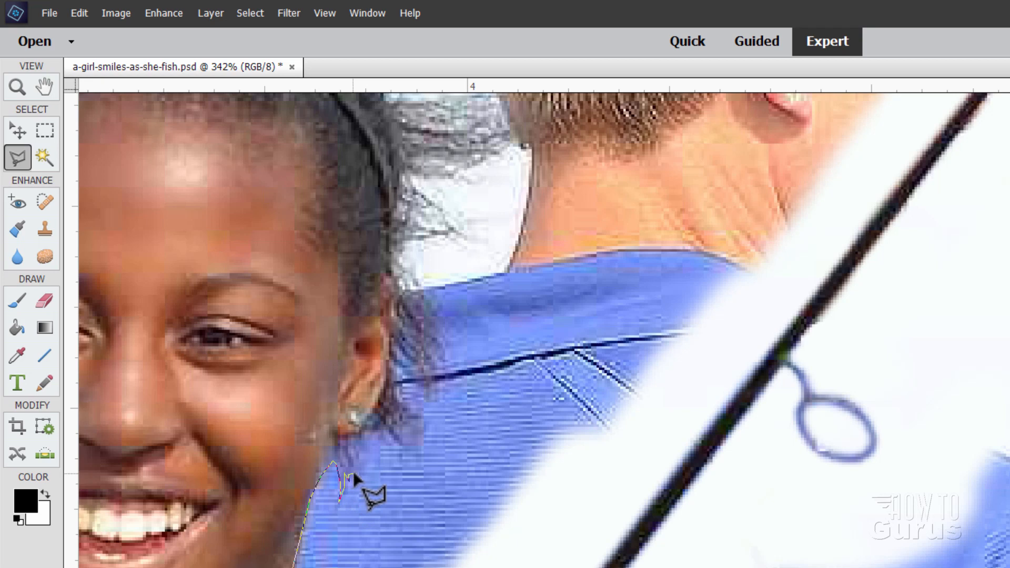
left_click(355, 463)
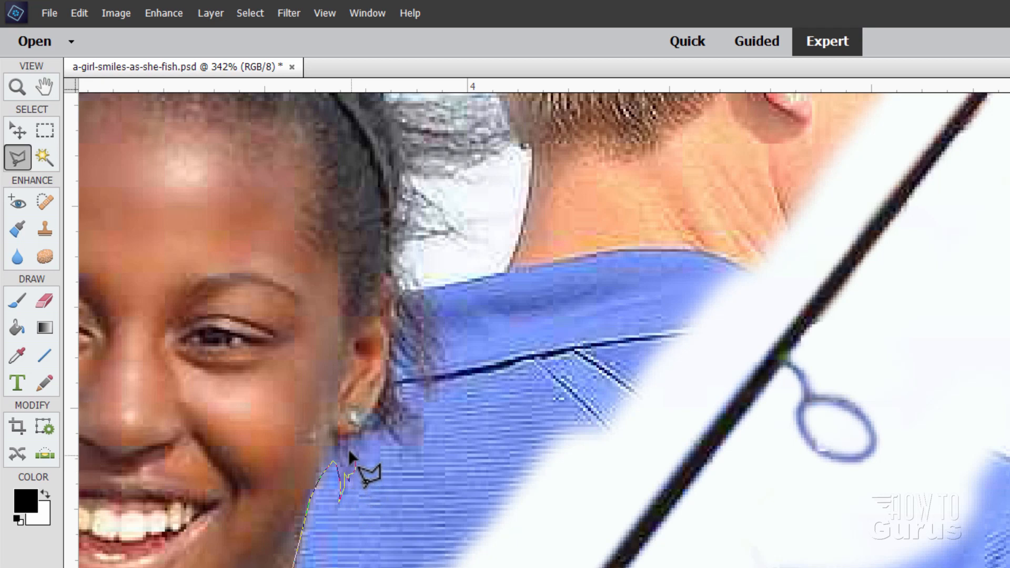
left_click(350, 440)
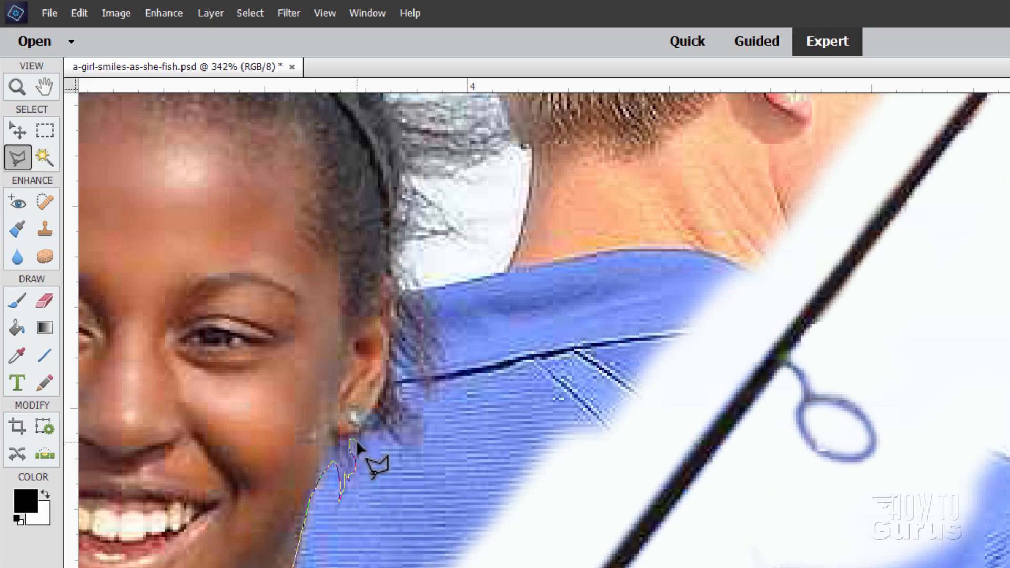
left_click(361, 442)
left_click(365, 437)
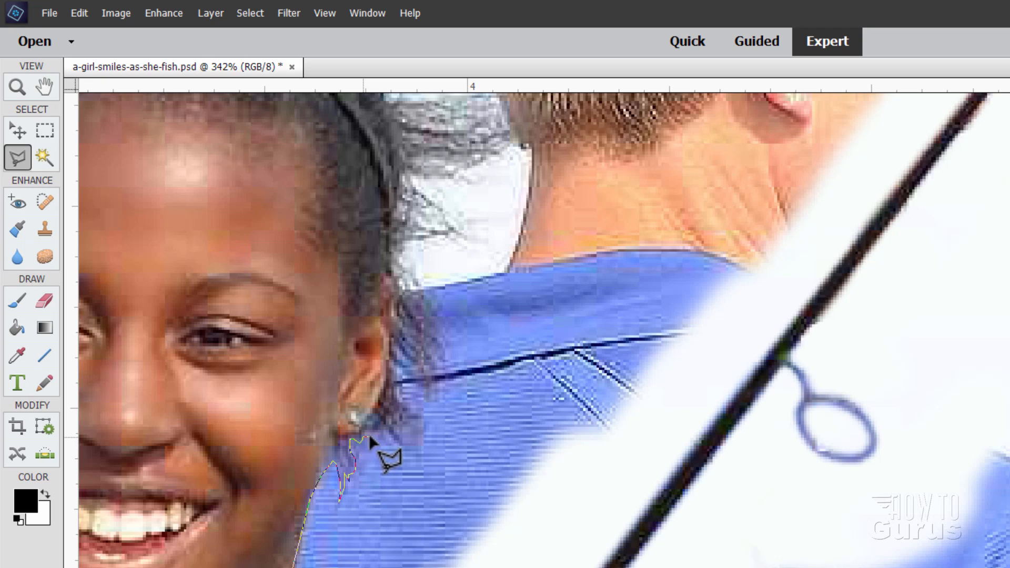
left_click(380, 432)
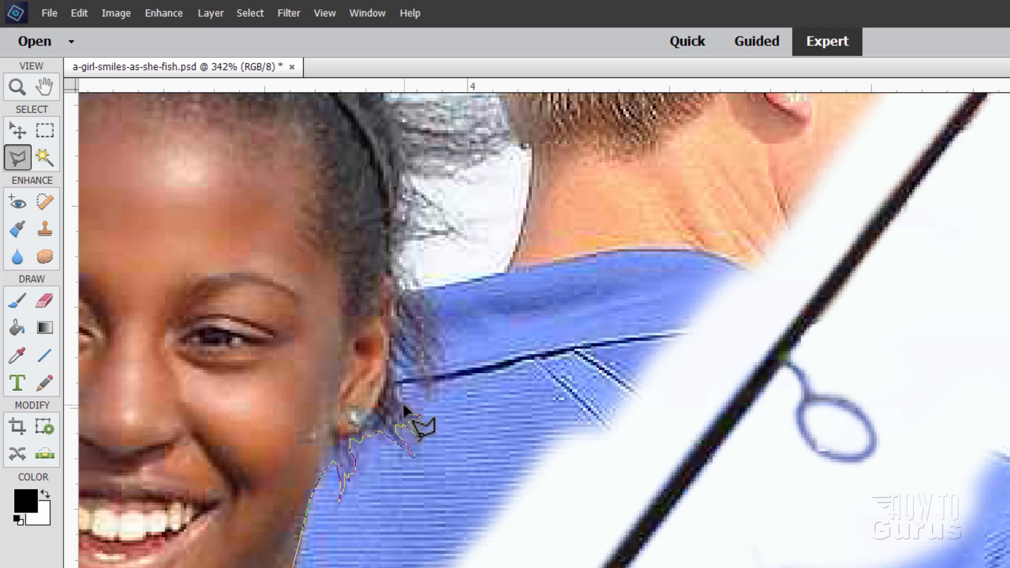
Step: Continue the lasso outline up the girl's hair, around the man's neck and across his cap and face, and close it along the rod at her vest
mouse_move(398, 396)
left_mouse_down()
mouse_move(394, 365)
mouse_move(428, 403)
mouse_move(437, 391)
mouse_move(426, 360)
mouse_move(440, 375)
mouse_move(429, 346)
mouse_move(445, 367)
mouse_move(447, 350)
mouse_move(429, 323)
mouse_move(445, 330)
mouse_move(420, 285)
mouse_move(431, 309)
mouse_move(421, 286)
mouse_move(482, 271)
mouse_move(511, 193)
mouse_move(513, 139)
mouse_move(488, 360)
mouse_move(446, 176)
mouse_move(462, 156)
mouse_move(535, 143)
mouse_move(792, 166)
mouse_move(829, 317)
left_mouse_up()
left_click(488, 347)
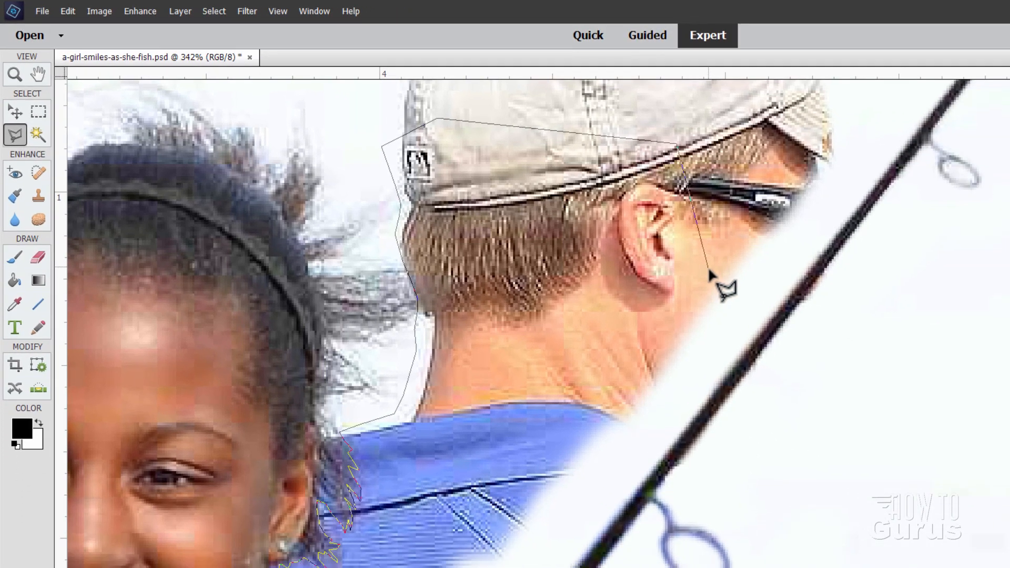
left_click(709, 271)
left_click(705, 343)
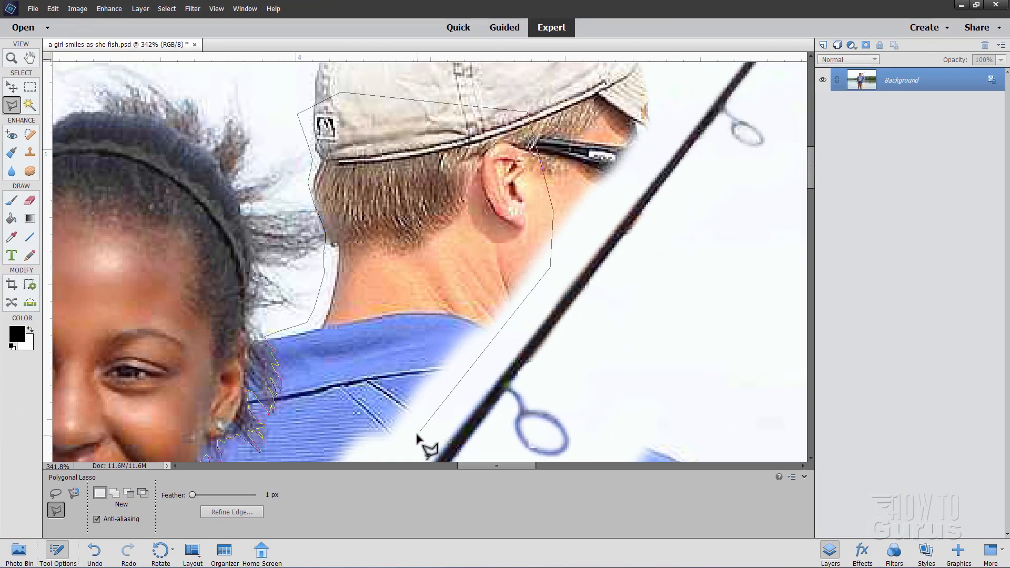
key("space")
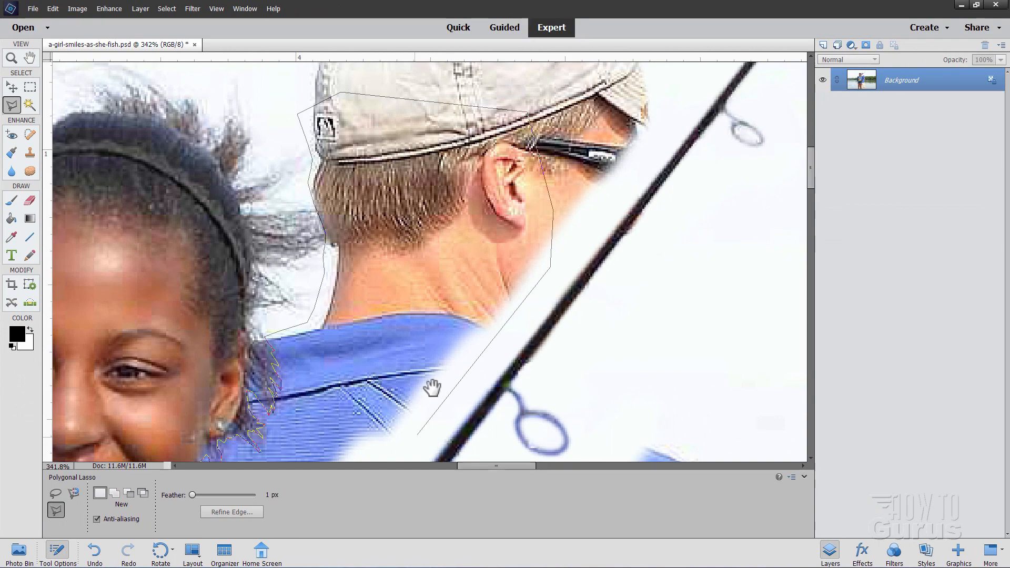
left_click_drag(428, 387, 491, 178)
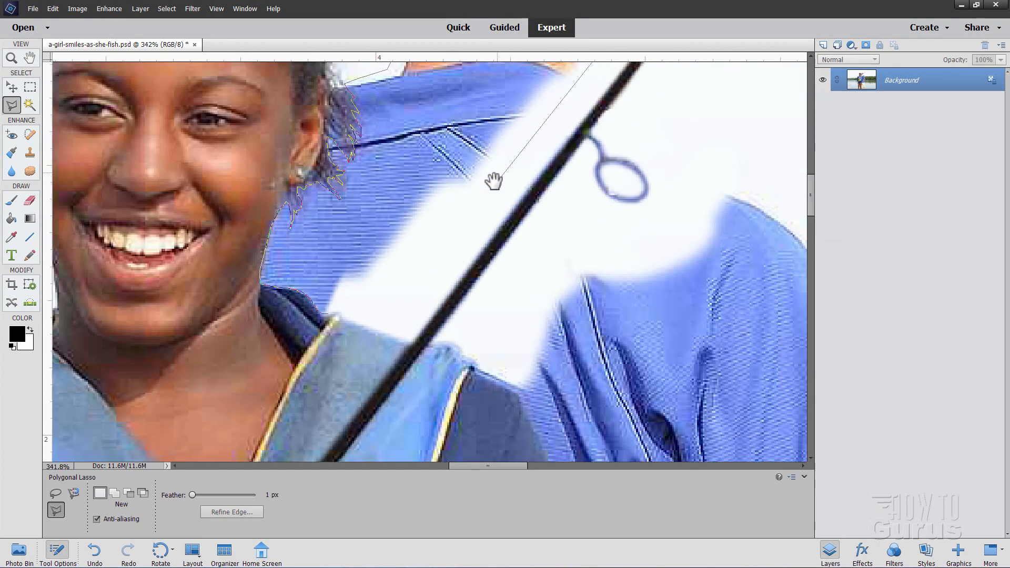
left_click(401, 315)
left_click(332, 310)
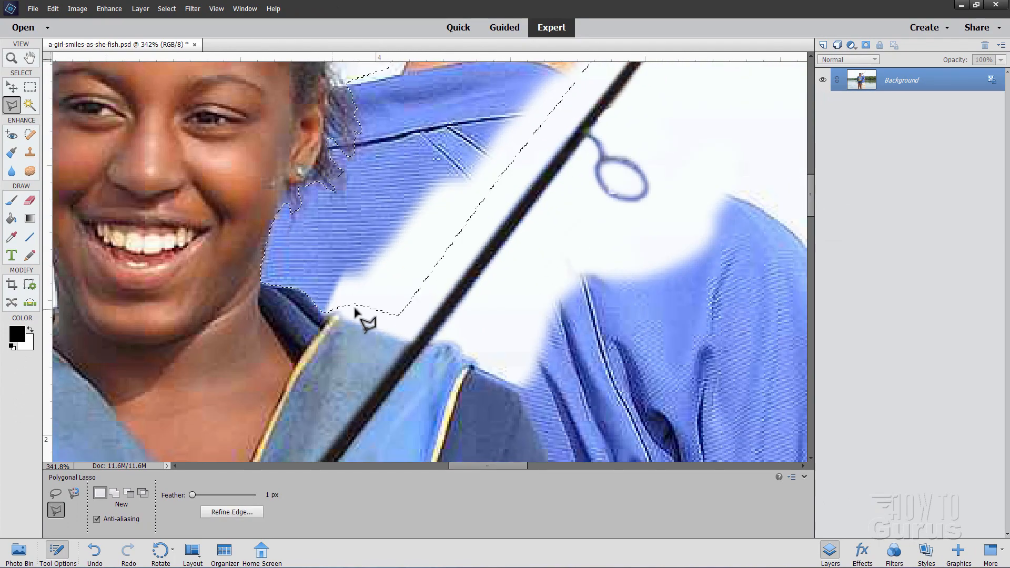
Step: Clone clear sky over the man's blue shirt between the girl's face and the rod within the selection
left_click(30, 153)
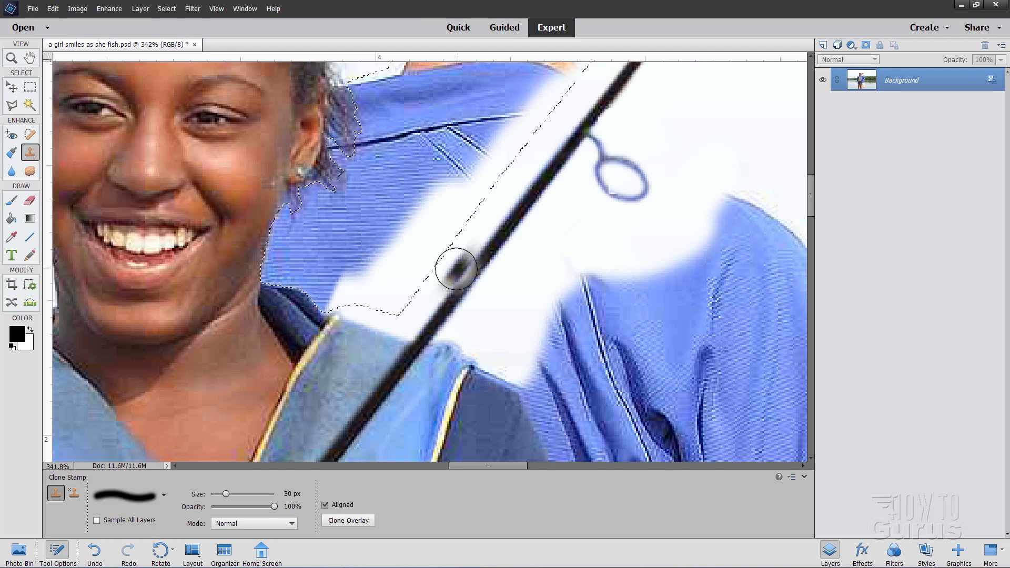
key("space")
left_click_drag(504, 282, 363, 332)
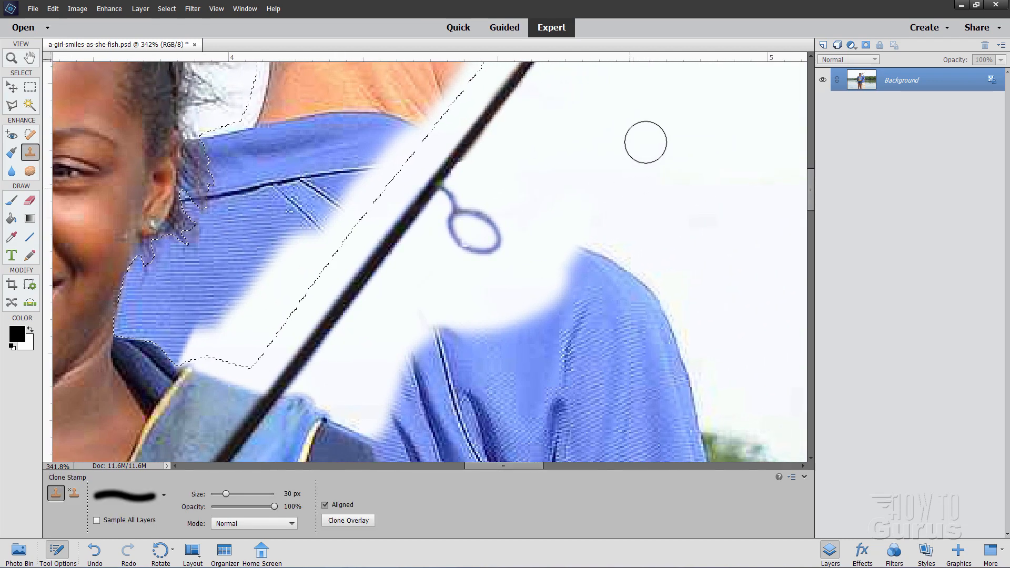
key("alt")
left_click(662, 175, "alt")
mouse_move(232, 322)
left_mouse_down()
mouse_move(155, 350)
mouse_move(184, 333)
mouse_move(188, 340)
mouse_move(117, 315)
mouse_move(142, 325)
mouse_move(127, 323)
mouse_move(137, 253)
mouse_move(158, 289)
mouse_move(176, 281)
mouse_move(182, 302)
mouse_move(228, 258)
mouse_move(220, 297)
mouse_move(191, 225)
mouse_move(220, 246)
mouse_move(241, 222)
mouse_move(265, 226)
mouse_move(243, 282)
left_mouse_up()
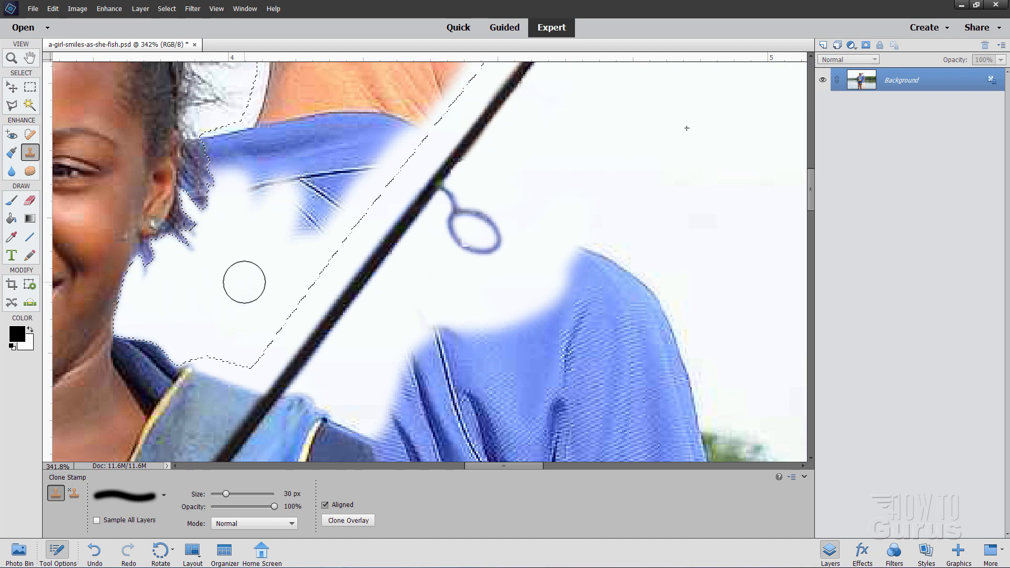
mouse_move(291, 214)
left_mouse_down()
mouse_move(329, 204)
mouse_move(292, 234)
mouse_move(317, 224)
mouse_move(219, 188)
mouse_move(201, 198)
mouse_move(202, 251)
mouse_move(189, 241)
mouse_move(199, 202)
mouse_move(190, 169)
mouse_move(196, 252)
mouse_move(243, 178)
mouse_move(214, 144)
mouse_move(203, 153)
mouse_move(218, 165)
mouse_move(249, 183)
mouse_move(269, 179)
mouse_move(312, 90)
mouse_move(336, 129)
mouse_move(345, 191)
mouse_move(418, 122)
mouse_move(377, 92)
mouse_move(333, 103)
mouse_move(289, 92)
mouse_move(255, 139)
left_mouse_up()
Step: Clone clear sky over the man's neck, ear, hair and lower cap within the selection, resampling the sky away from the rod, and deselect
left_click_drag(338, 126, 295, 361)
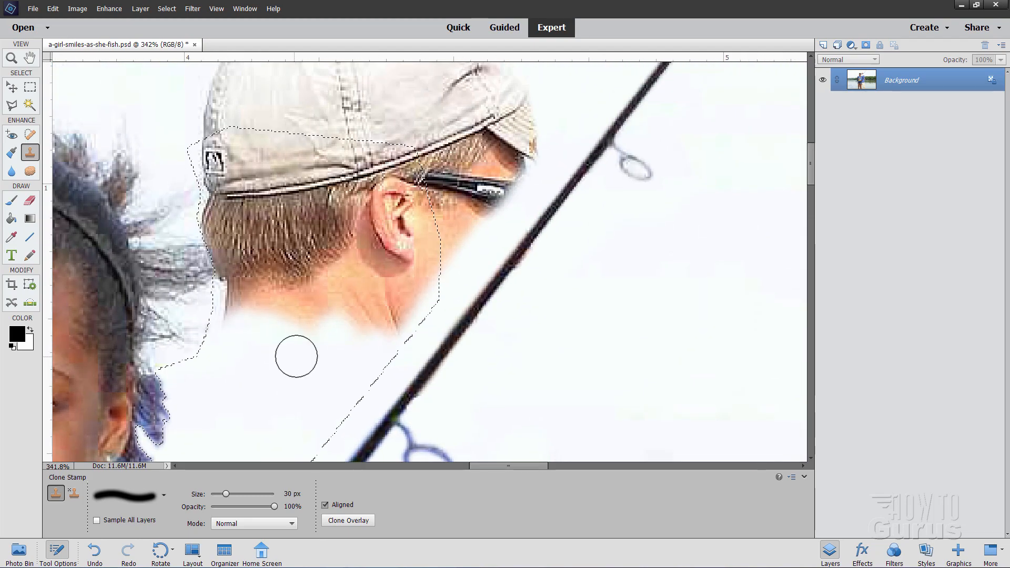
mouse_move(321, 329)
left_mouse_down()
mouse_move(353, 342)
mouse_move(444, 216)
mouse_move(378, 286)
mouse_move(316, 266)
mouse_move(257, 322)
mouse_move(232, 273)
mouse_move(205, 158)
mouse_move(234, 216)
mouse_move(277, 153)
left_mouse_up()
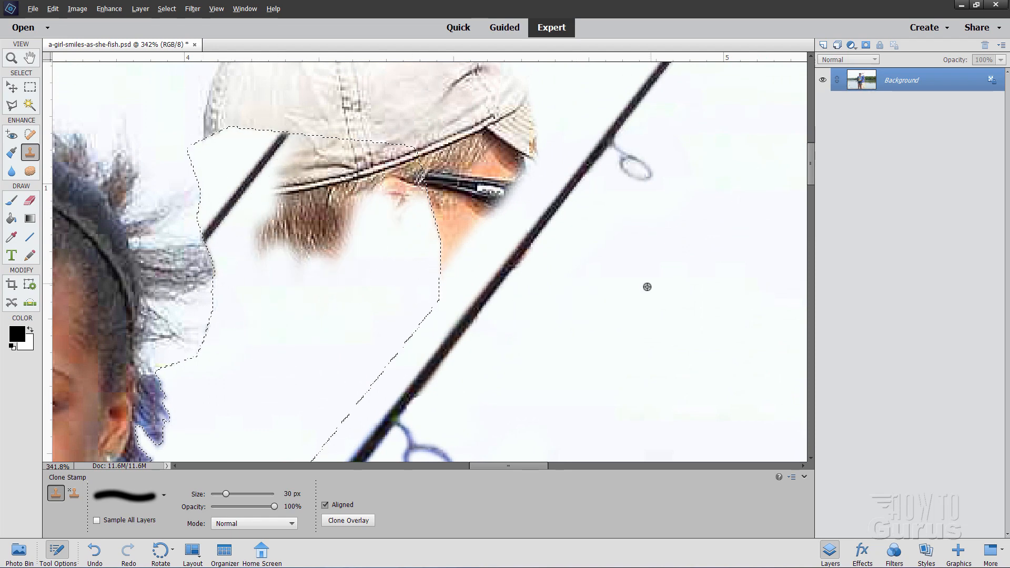
left_click(697, 337, "alt")
mouse_move(298, 273)
left_mouse_down()
mouse_move(221, 187)
mouse_move(208, 253)
mouse_move(271, 195)
mouse_move(264, 136)
mouse_move(207, 255)
mouse_move(211, 227)
mouse_move(291, 110)
mouse_move(301, 149)
mouse_move(267, 245)
mouse_move(294, 266)
mouse_move(317, 244)
mouse_move(354, 152)
mouse_move(337, 217)
mouse_move(378, 203)
mouse_move(427, 252)
mouse_move(375, 271)
left_mouse_up()
key("ctrl+d")
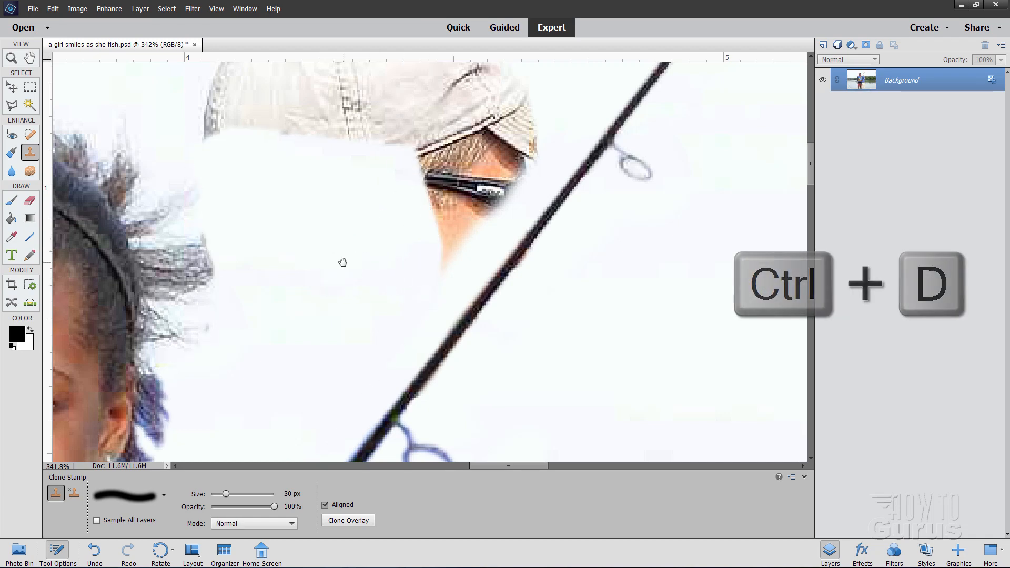
Step: Clone clear sky over the man's cap with the Clone Stamp, resampling the sky as the cap is covered
left_click_drag(307, 212, 361, 342)
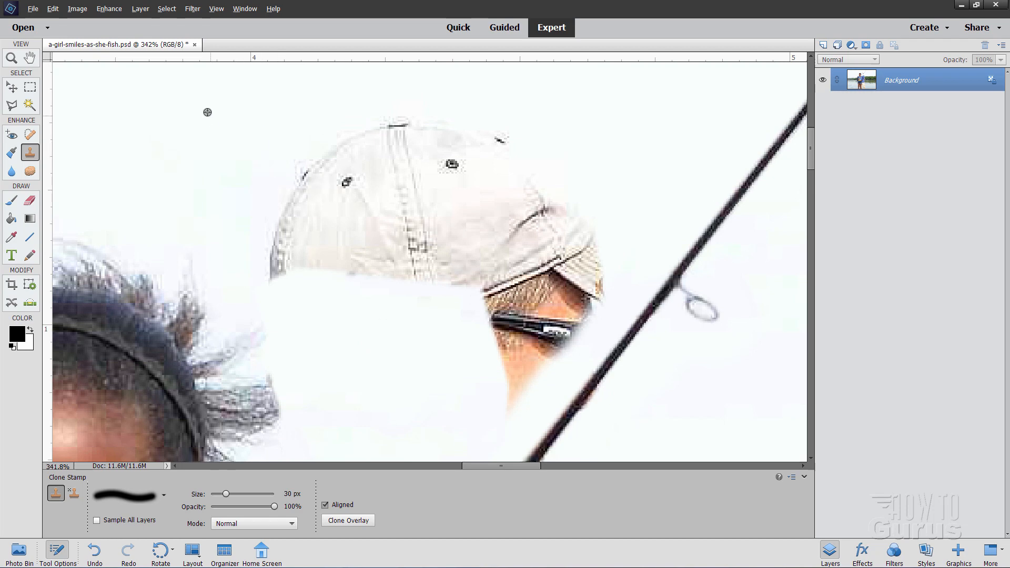
left_click(237, 138, "alt")
mouse_move(280, 174)
left_mouse_down()
mouse_move(258, 218)
mouse_move(273, 279)
mouse_move(288, 251)
mouse_move(304, 256)
mouse_move(295, 242)
mouse_move(337, 198)
mouse_move(353, 149)
mouse_move(378, 167)
mouse_move(332, 260)
mouse_move(353, 298)
mouse_move(375, 308)
mouse_move(378, 254)
left_mouse_up()
left_click(264, 216, "alt")
mouse_move(342, 305)
left_mouse_down()
mouse_move(368, 301)
mouse_move(400, 217)
mouse_move(453, 287)
left_mouse_up()
mouse_move(336, 133)
left_mouse_down()
mouse_move(466, 132)
mouse_move(391, 185)
mouse_move(420, 186)
mouse_move(444, 163)
mouse_move(441, 110)
mouse_move(442, 154)
mouse_move(486, 163)
mouse_move(514, 155)
mouse_move(465, 232)
left_mouse_up()
left_click(346, 153, "alt")
mouse_move(489, 191)
left_mouse_down()
mouse_move(518, 189)
mouse_move(569, 240)
mouse_move(558, 251)
mouse_move(499, 252)
mouse_move(500, 224)
mouse_move(541, 248)
mouse_move(581, 226)
mouse_move(600, 237)
mouse_move(586, 291)
mouse_move(447, 264)
left_mouse_up()
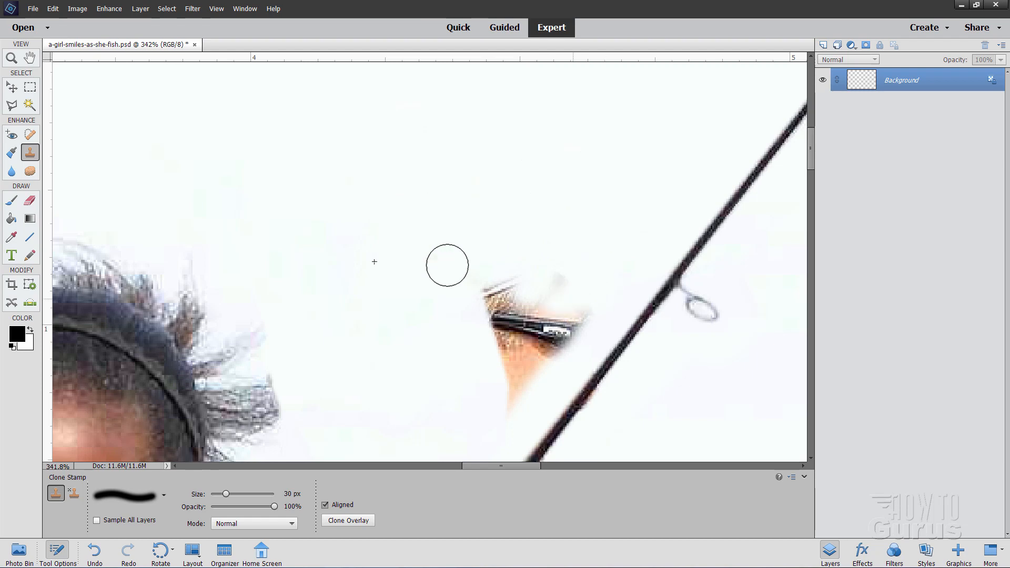
Step: Clone clear sky over the man's remaining face and sunglasses and the leftover marks between the girl's hair and the rod
mouse_move(475, 296)
left_mouse_down()
mouse_move(558, 262)
mouse_move(582, 307)
mouse_move(480, 363)
left_mouse_up()
left_click_drag(492, 429, 500, 371)
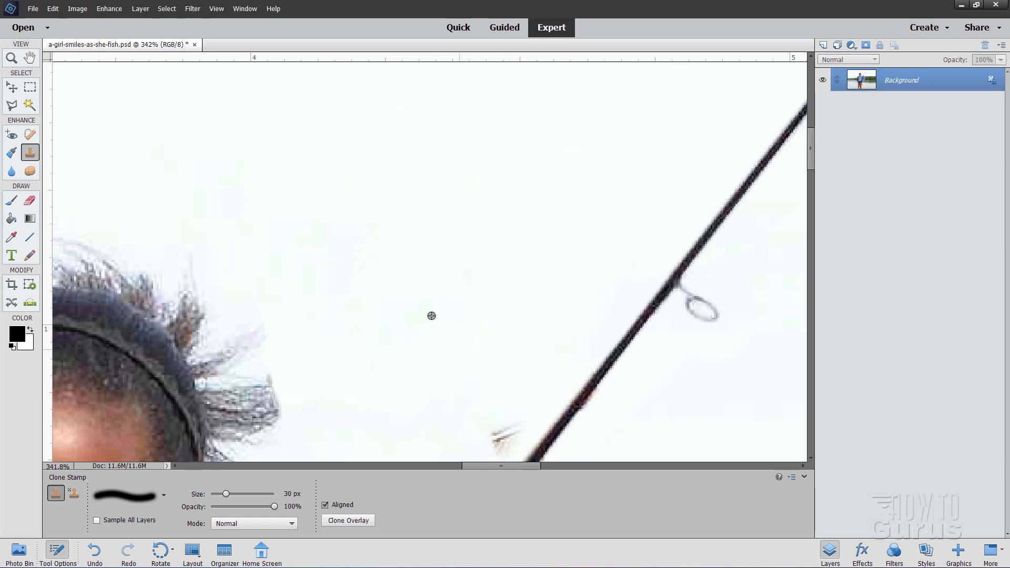
scroll(482, 295, "down", 5)
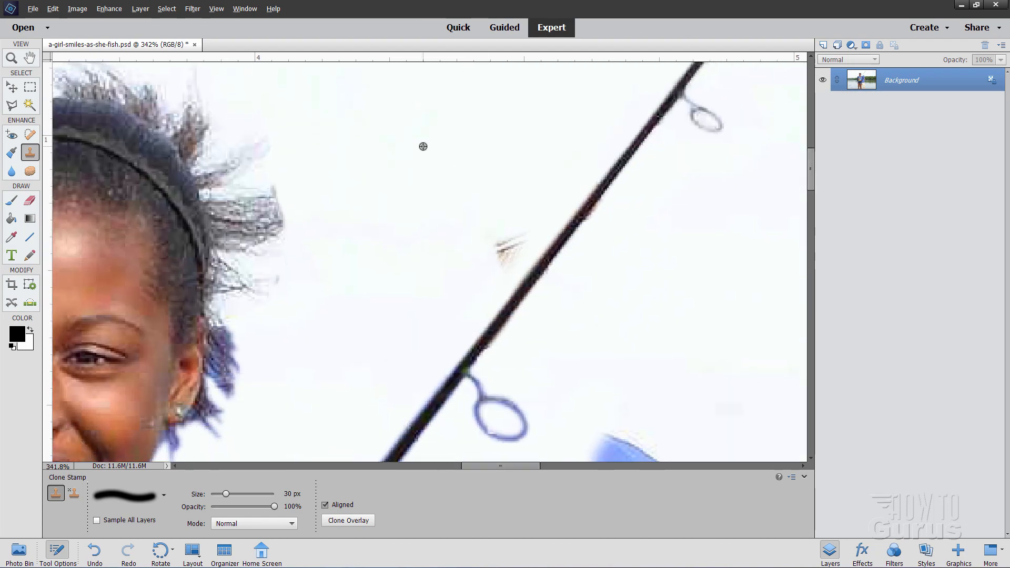
left_click_drag(491, 219, 494, 266)
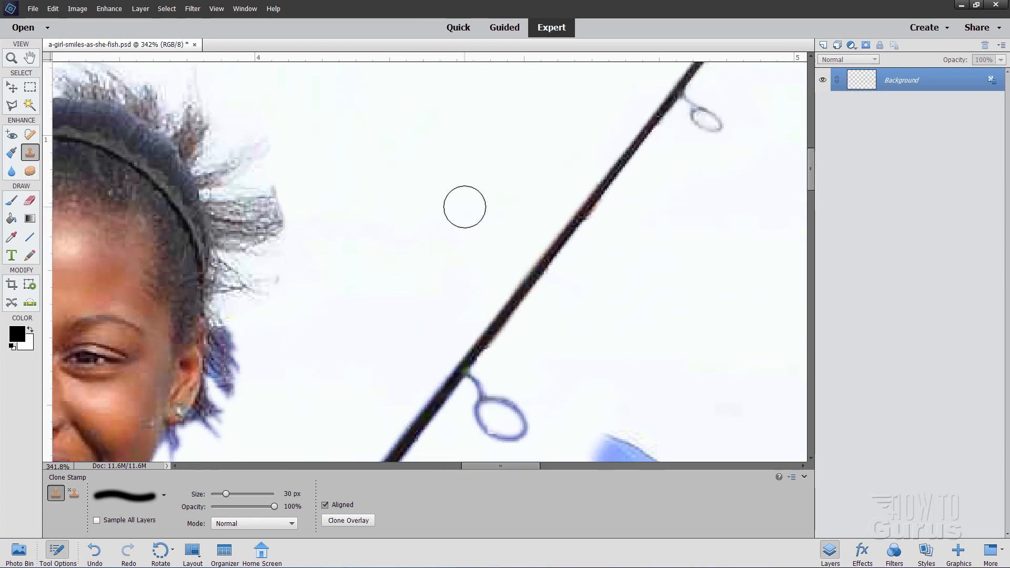
left_click_drag(378, 218, 356, 219)
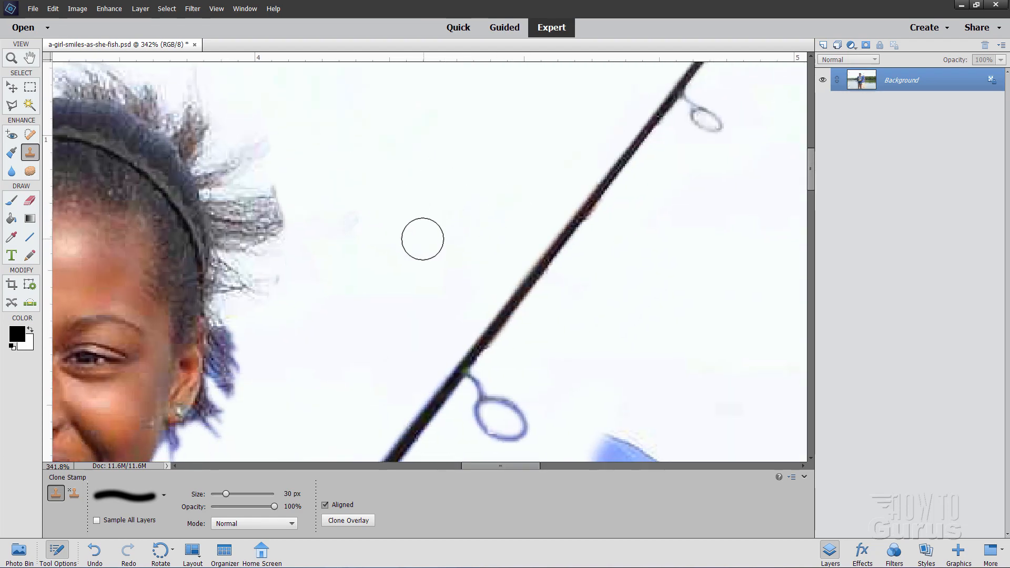
left_click(449, 201, "alt")
Step: Start a Polygonal Lasso outline at the girl's shoulder and trace her sleeve edge against the man's shirt down to the cuff
left_click_drag(343, 309, 378, 210)
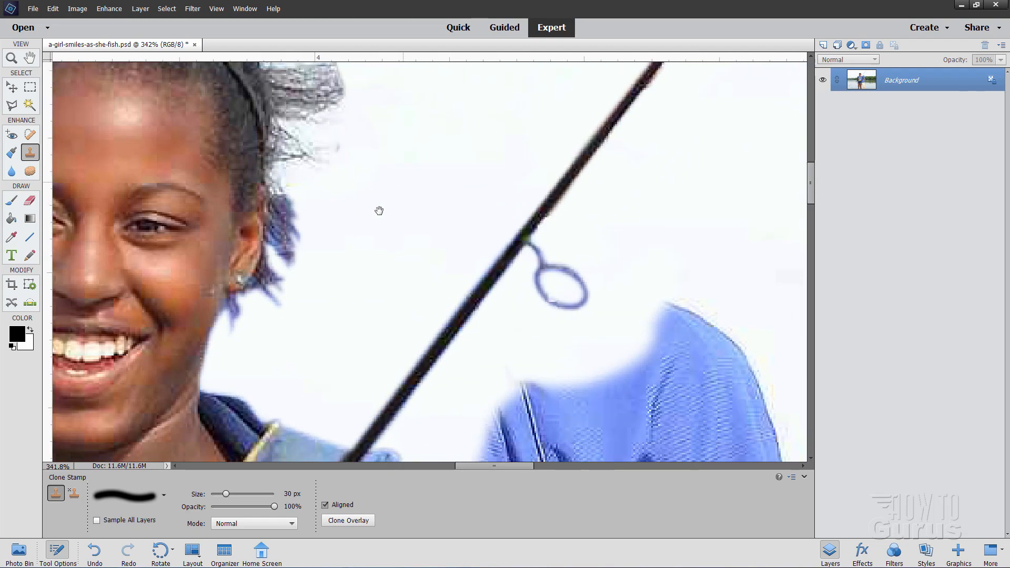
left_click_drag(495, 395, 409, 120)
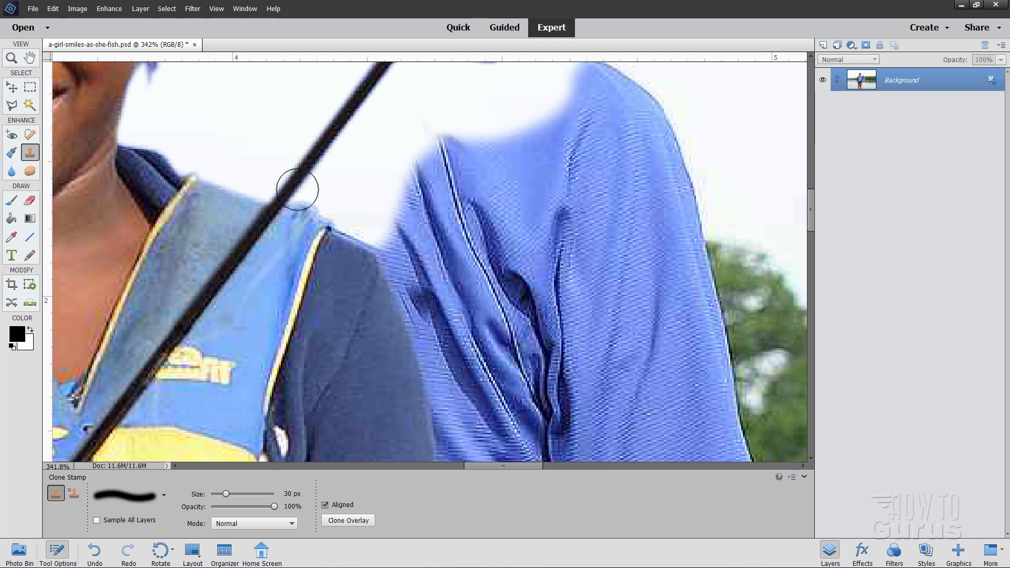
left_click(11, 107)
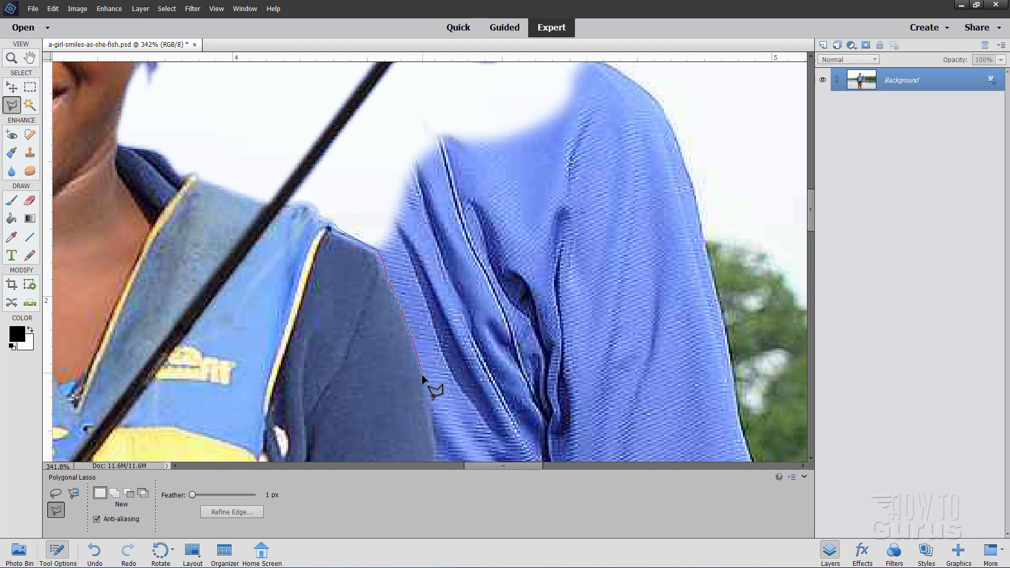
mouse_move(429, 405)
left_mouse_down()
mouse_move(413, 379)
mouse_move(368, 165)
left_mouse_up()
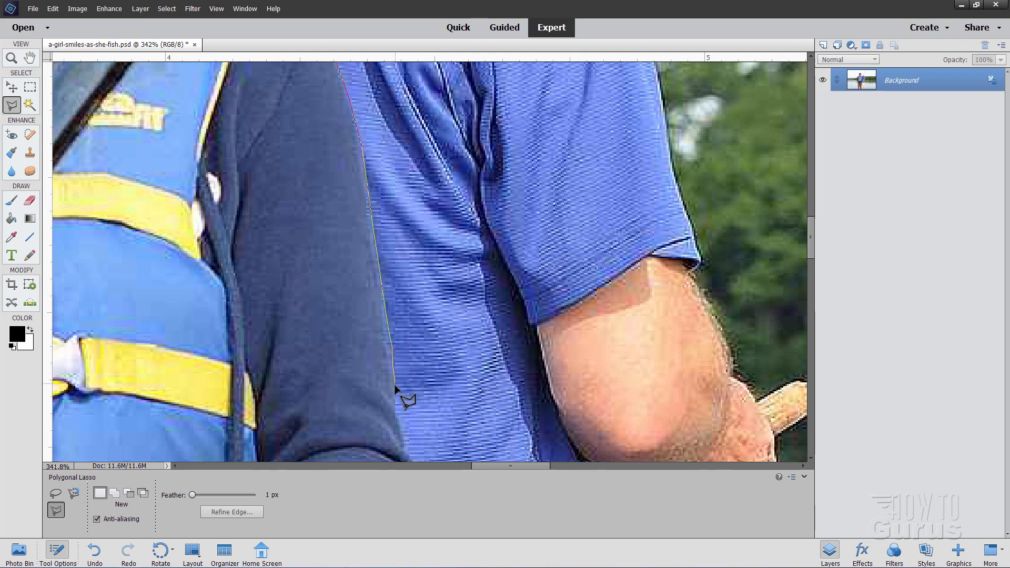
left_click_drag(386, 386, 366, 152)
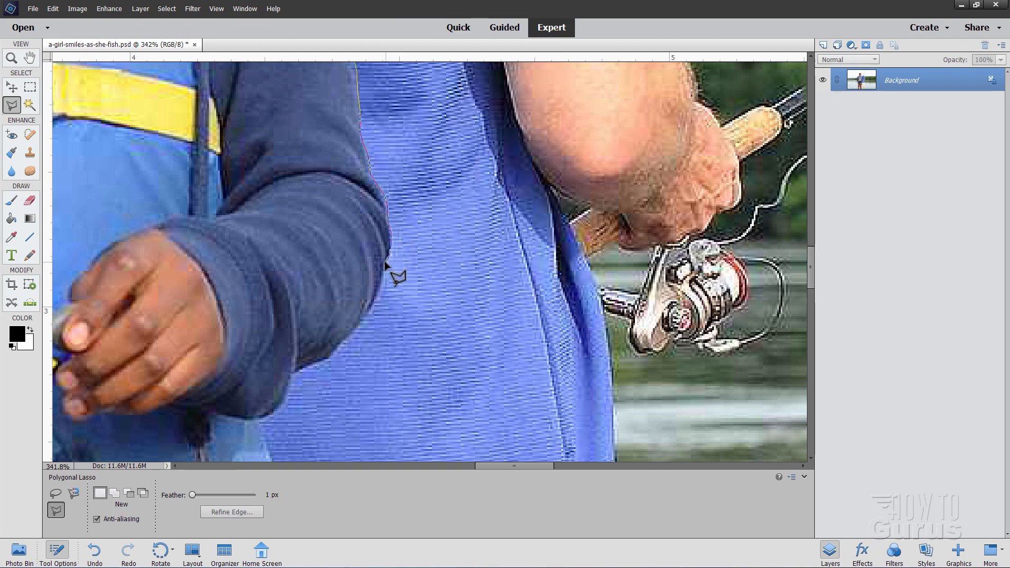
left_click(363, 319)
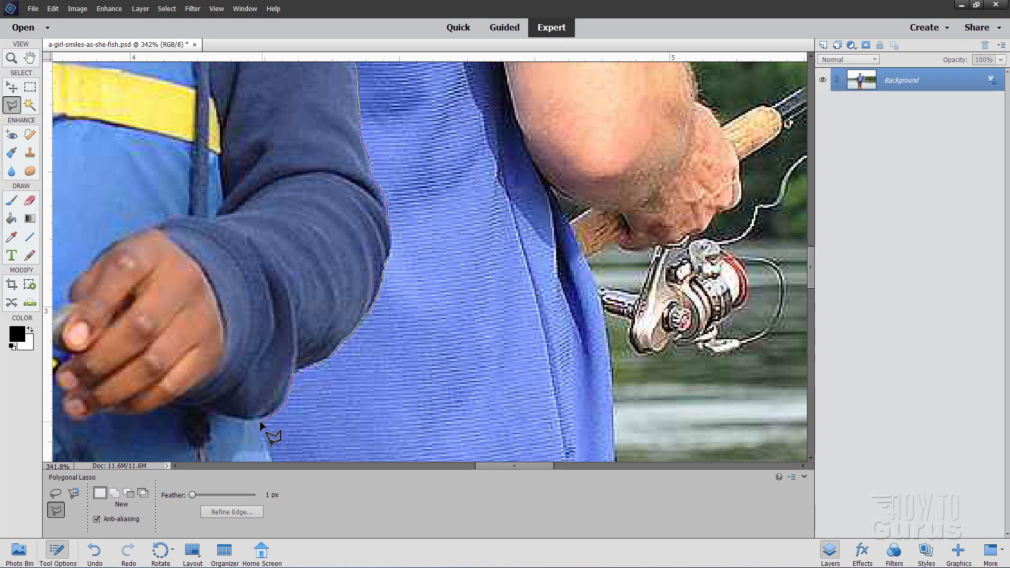
Step: Continue the lasso outline around the girl's vest hem and along the edge of her floral shorts to the top of her leg
mouse_move(263, 434)
left_mouse_down()
mouse_move(273, 241)
mouse_move(275, 251)
left_mouse_up()
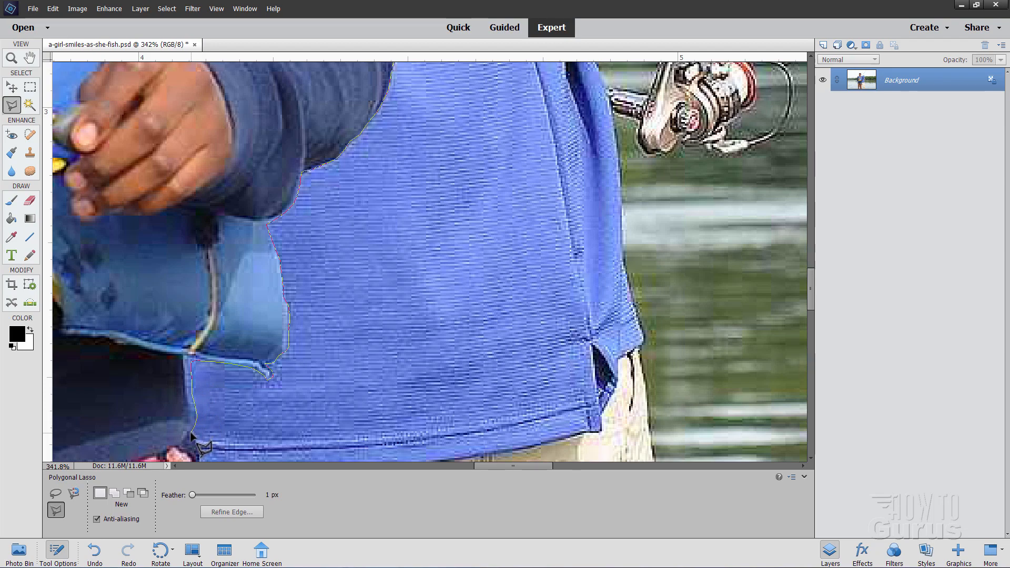
mouse_move(194, 438)
left_mouse_down()
mouse_move(254, 275)
mouse_move(310, 195)
left_mouse_up()
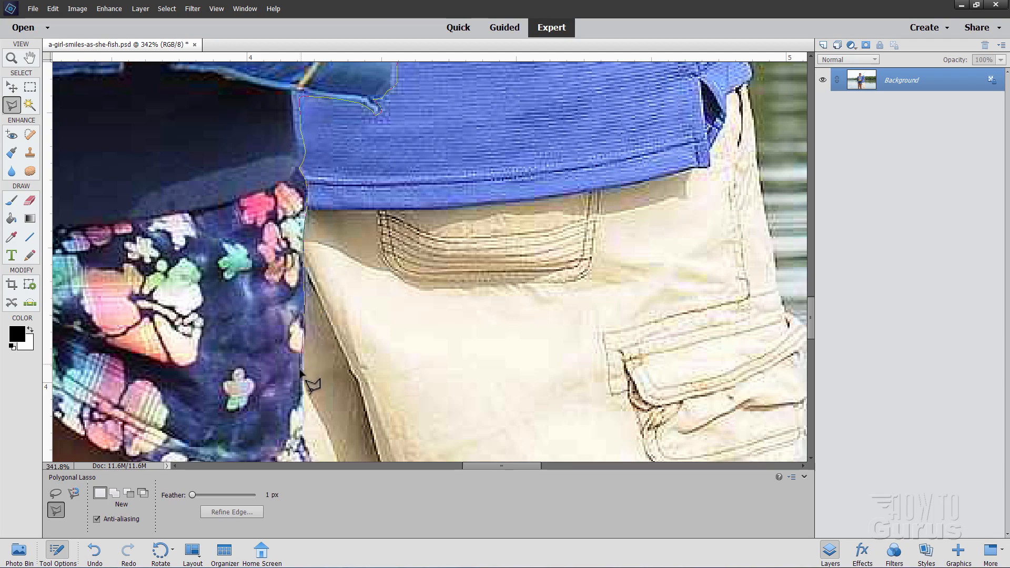
left_click_drag(302, 375, 309, 181)
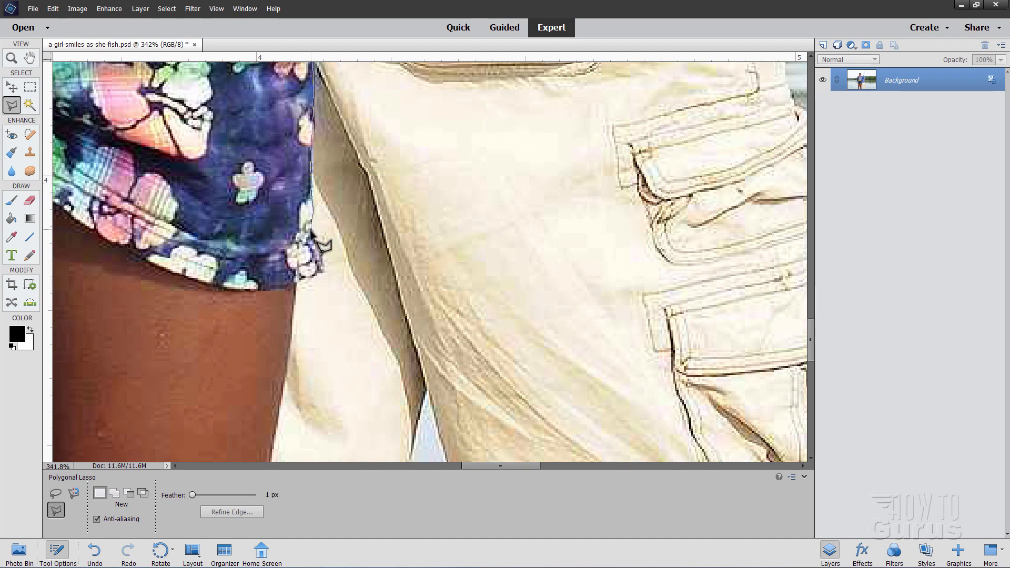
left_click(295, 295)
Step: Continue the lasso outline down the edge of the girl's leg, past her knee, to just below the photo's lower edge
left_click_drag(261, 319, 309, 145)
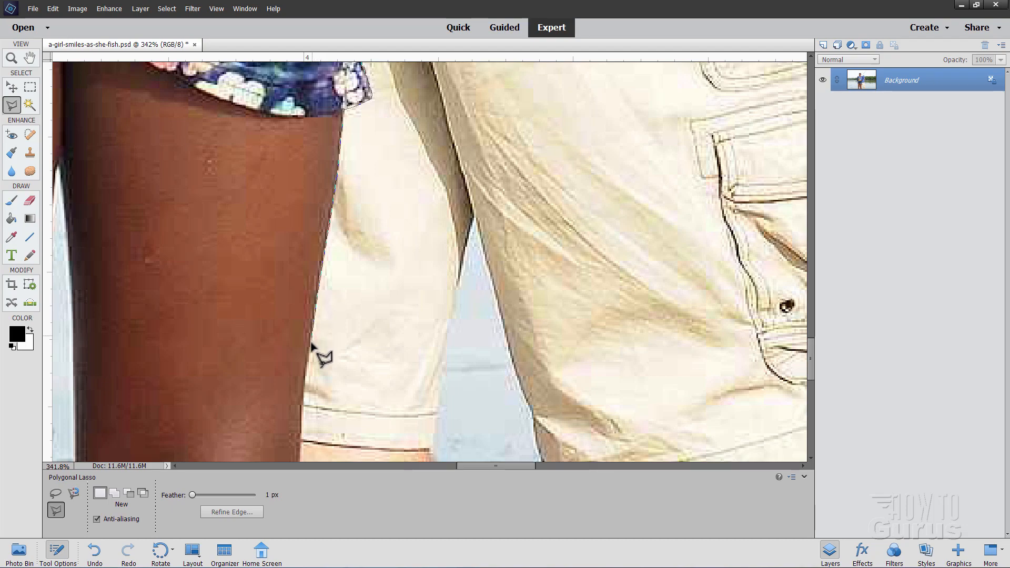
left_click(303, 404)
key("space")
left_click_drag(305, 400, 327, 191)
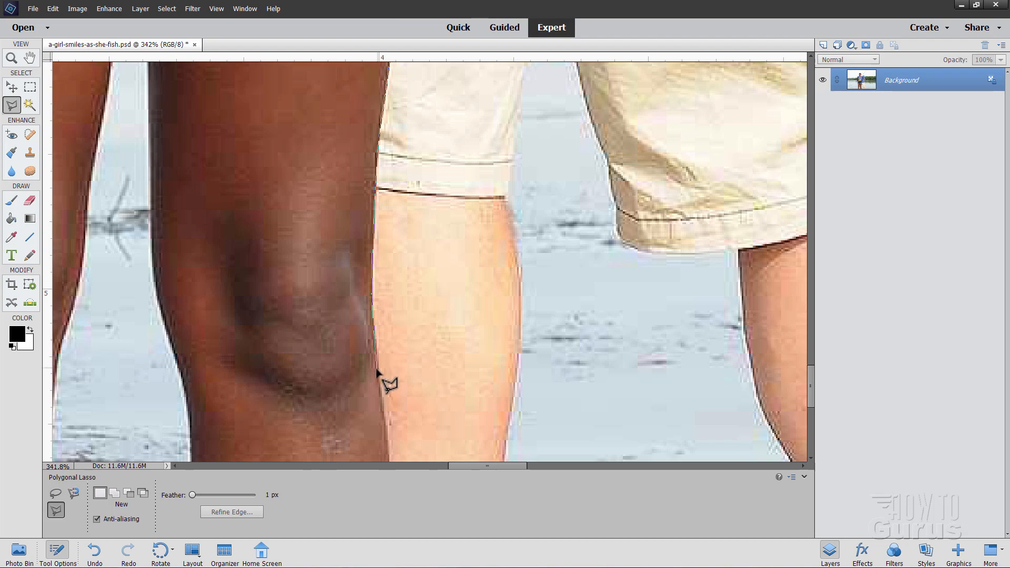
left_click_drag(377, 345, 339, 160)
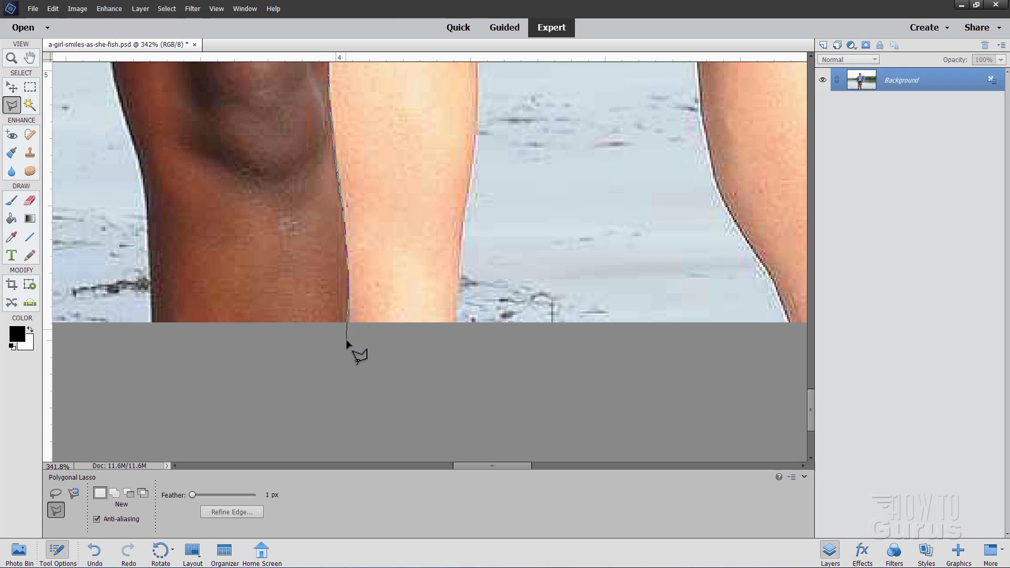
Step: Carry the lasso outline beneath the photo past the man's legs and up through the water outside his far calf
left_click(740, 382)
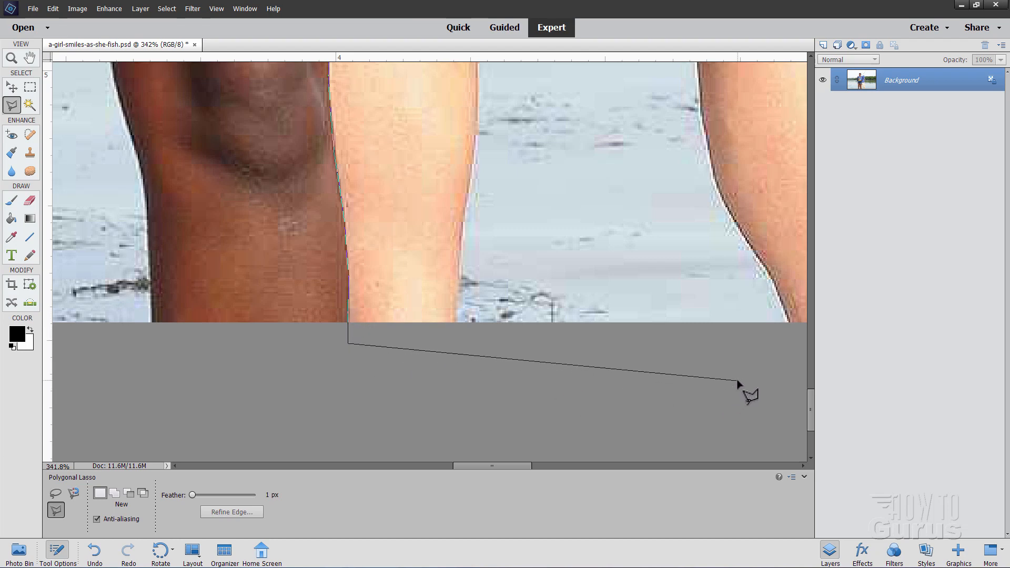
left_click_drag(744, 390, 216, 309)
left_click(430, 319)
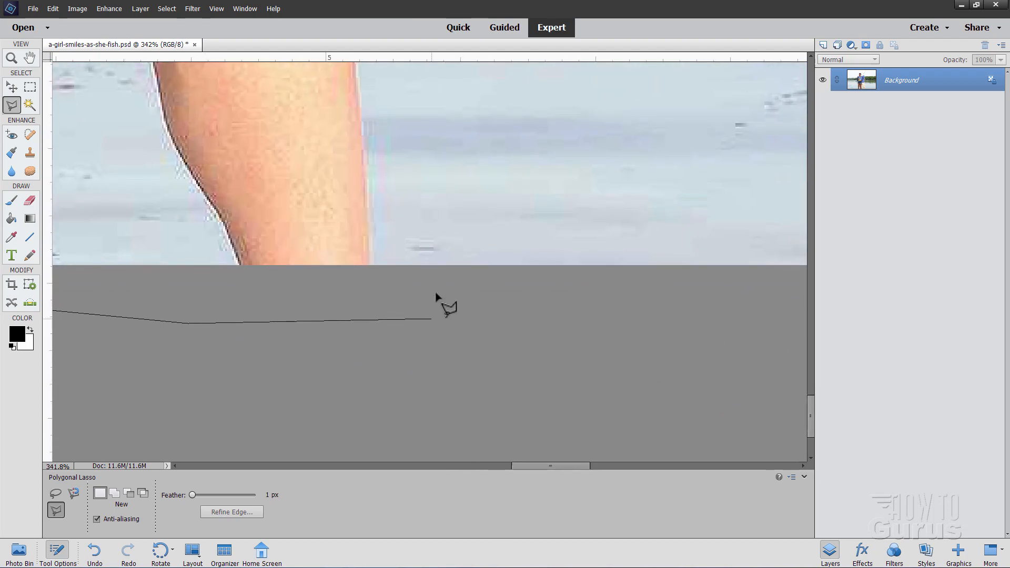
left_click_drag(419, 130, 506, 347)
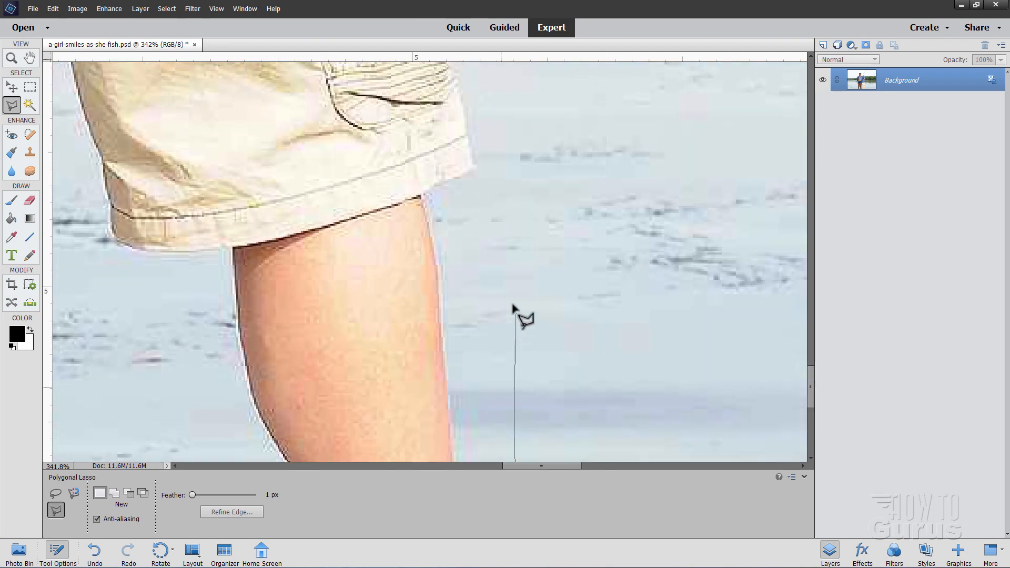
left_click(504, 252)
left_click(548, 163)
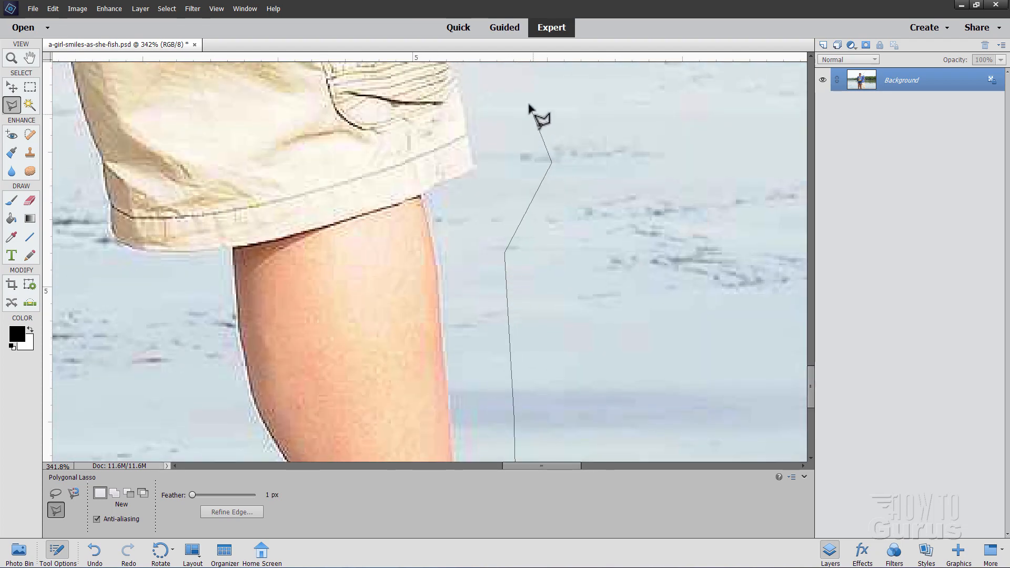
Step: Continue the lasso outline up through the water alongside the man's cargo shorts to his shirt hem, leaving a small margin
left_click_drag(523, 106, 581, 374)
left_click(586, 371)
left_click(569, 205)
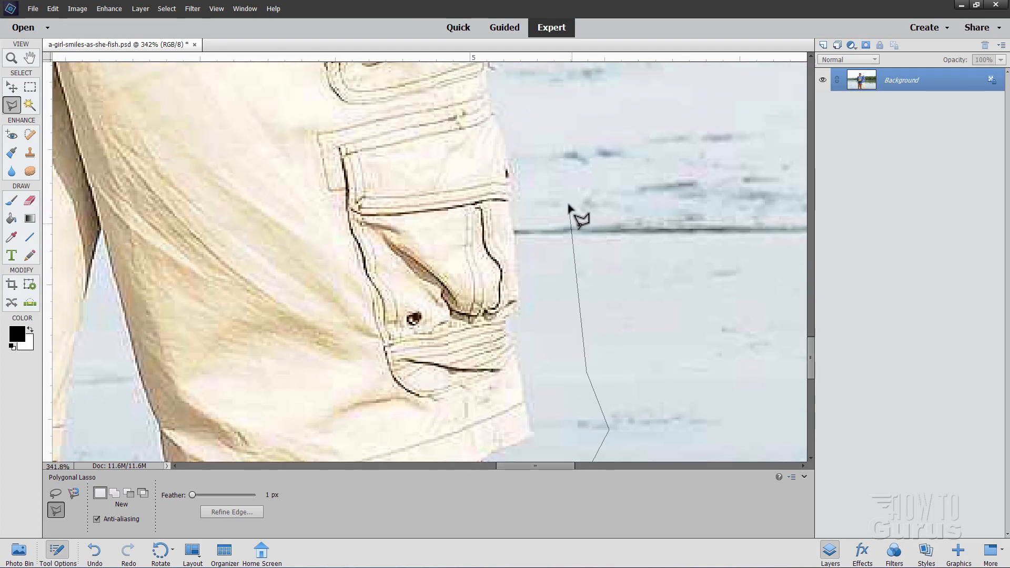
left_click_drag(546, 233, 526, 485)
left_click(534, 371)
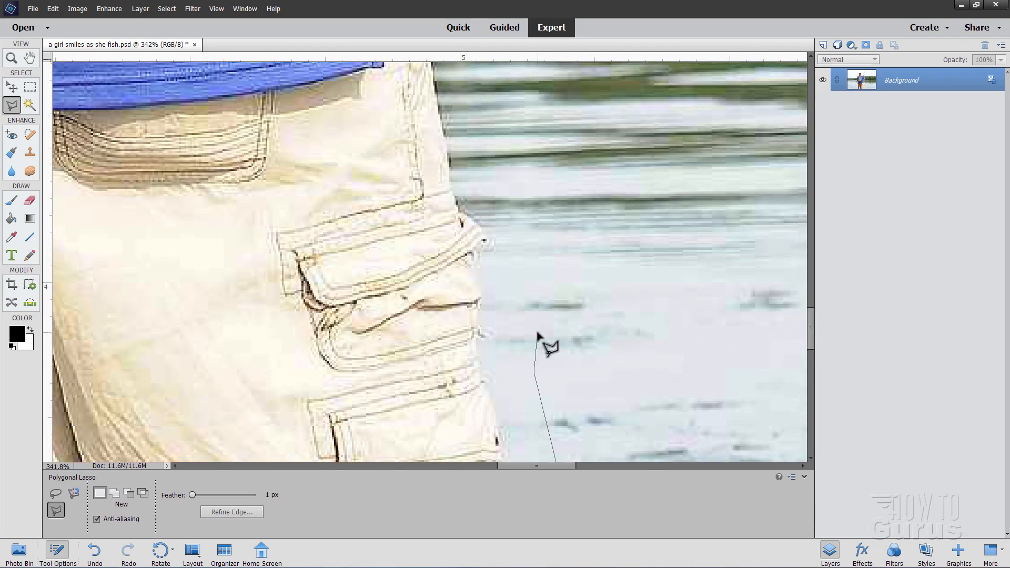
mouse_move(497, 109)
left_mouse_down()
mouse_move(537, 279)
mouse_move(547, 393)
left_mouse_up()
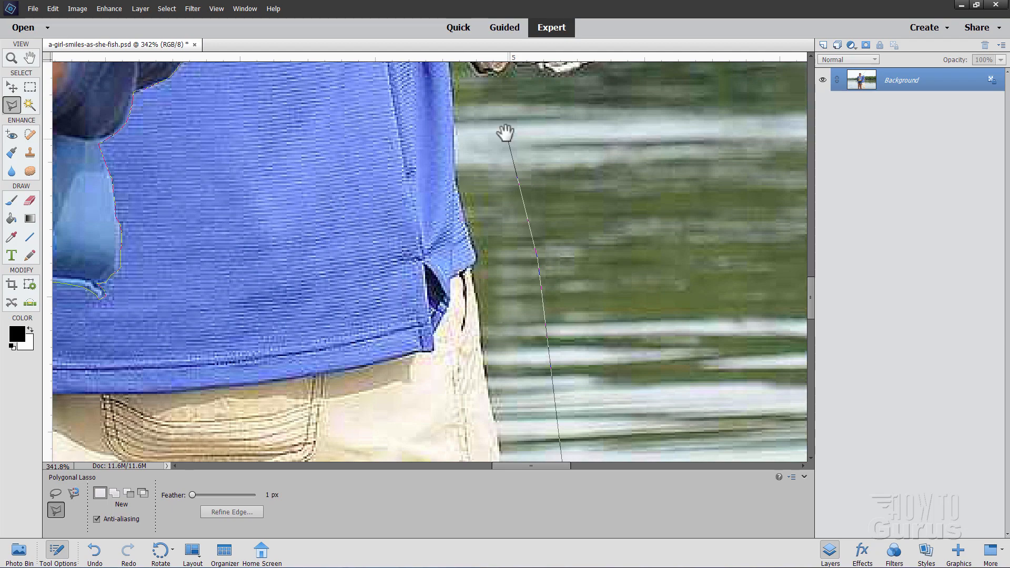
Step: Extend the lasso outline up beside the man's shirt and loosely around his fishing reel to the loose line
left_click_drag(505, 131, 483, 327)
left_click(488, 344)
left_click(531, 298)
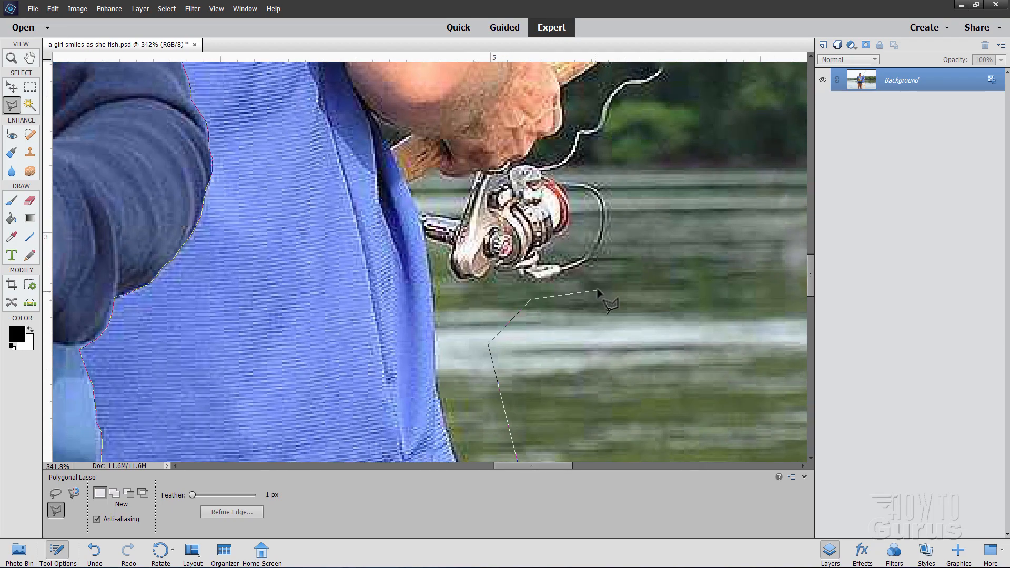
left_click(602, 286)
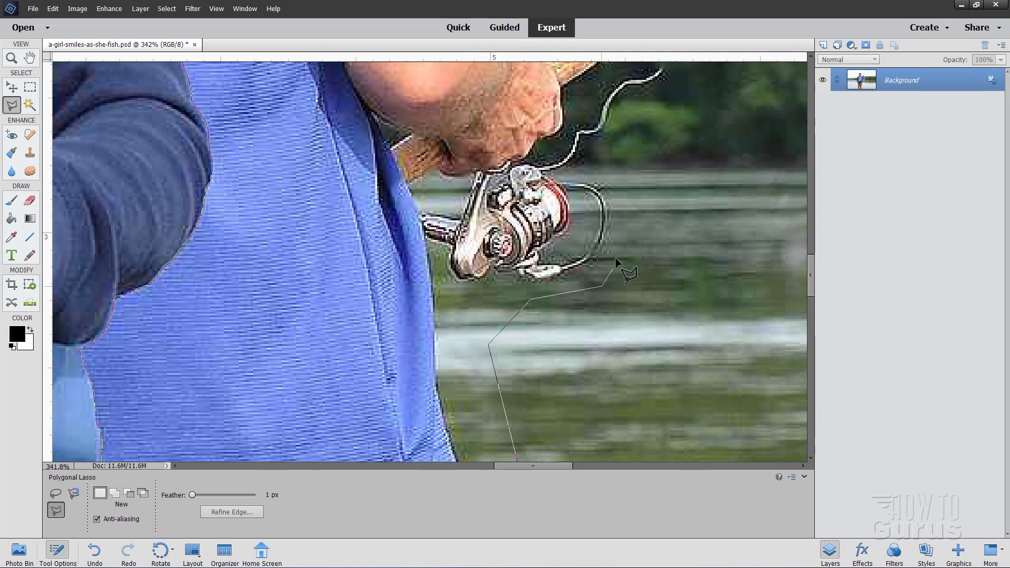
left_click(600, 161)
left_click(624, 120)
Step: Continue the lasso outline around the end of the fishing line and the rod stub, then up outside the man's forearm
left_click_drag(654, 112, 496, 371)
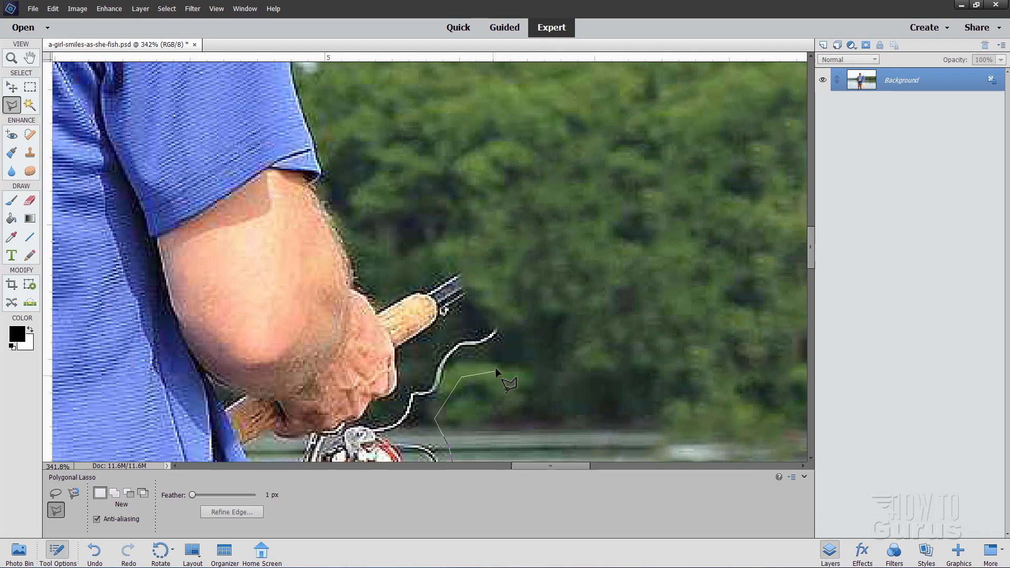
left_click(516, 344)
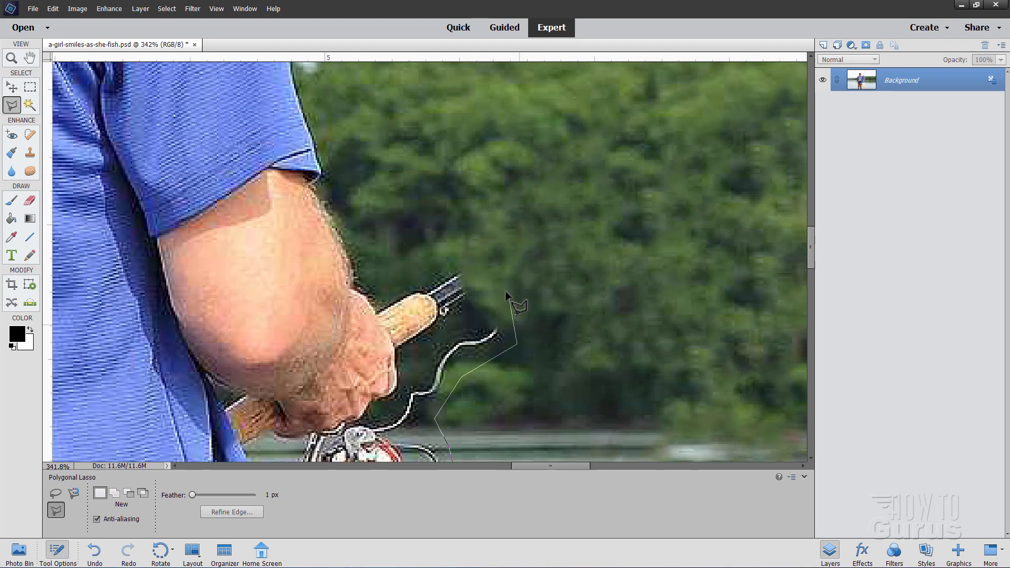
left_click(468, 245)
left_click(384, 270)
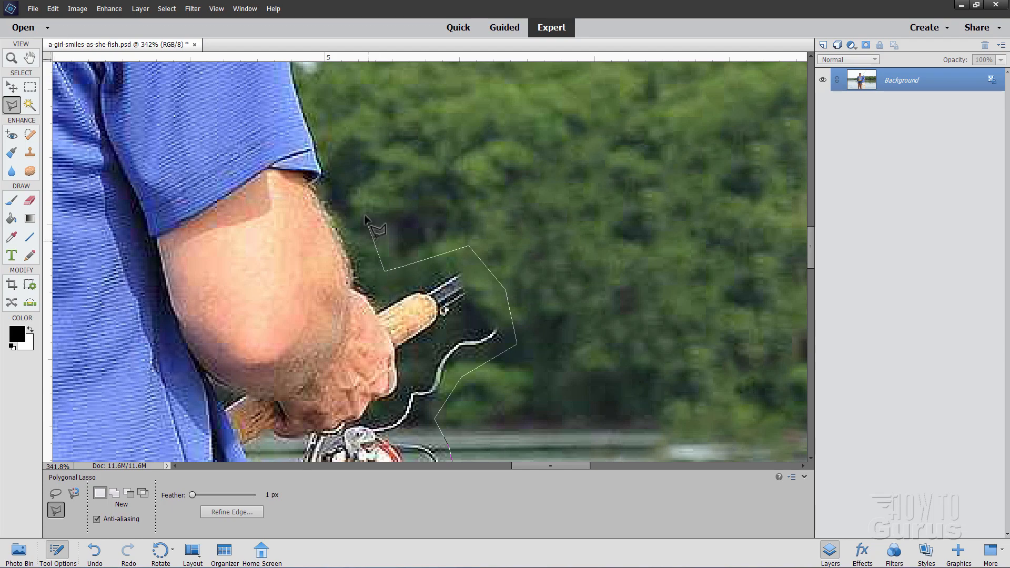
left_click(338, 192)
left_click(318, 99)
Step: Extend the lasso outline up outside the man's sleeve and around the far shoulder, leaving a small margin of sky
key("space")
left_click_drag(323, 135, 406, 418)
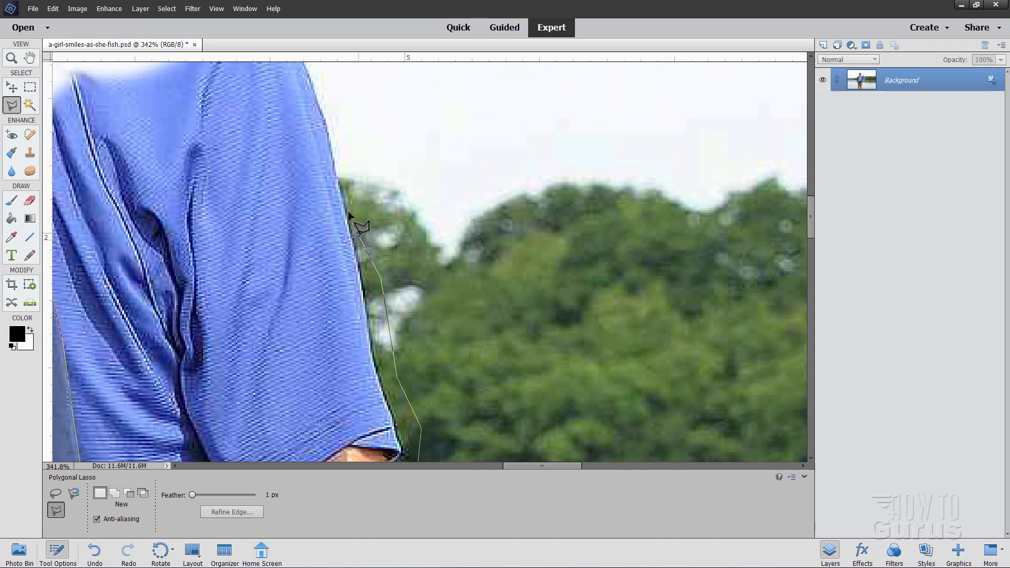
left_click(354, 178)
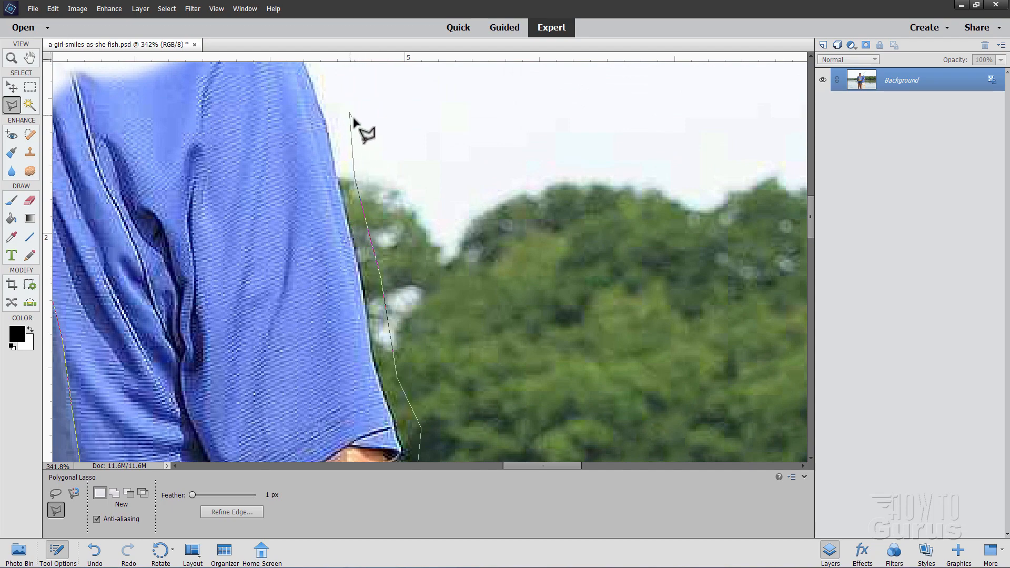
key("space")
left_click_drag(361, 128, 435, 280)
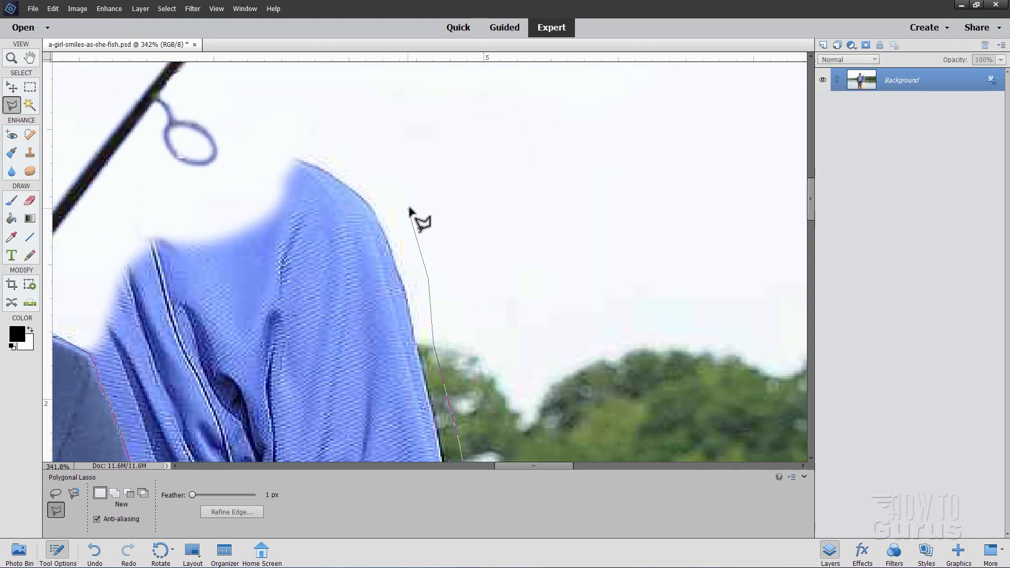
left_click(407, 207)
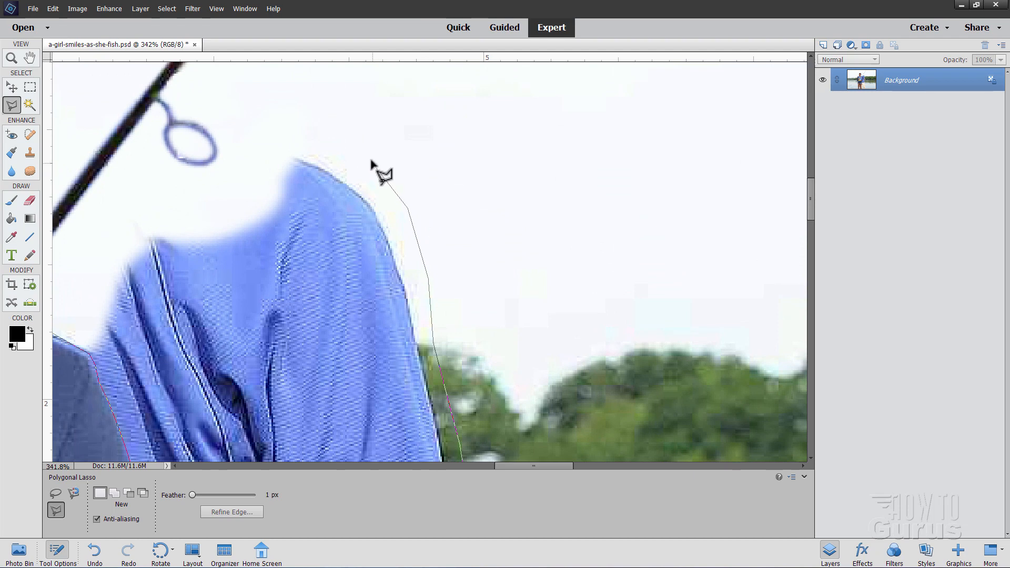
left_click(340, 138)
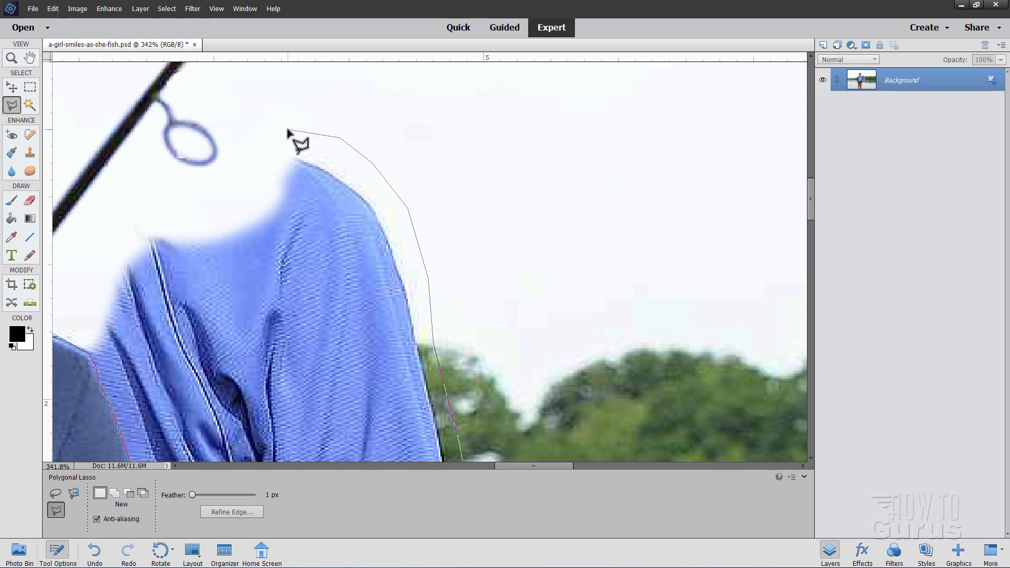
left_click(288, 129)
Step: Carry the lasso outline through the sky below the girl's rod to her shoulder and close the selection around the man
left_click(218, 215)
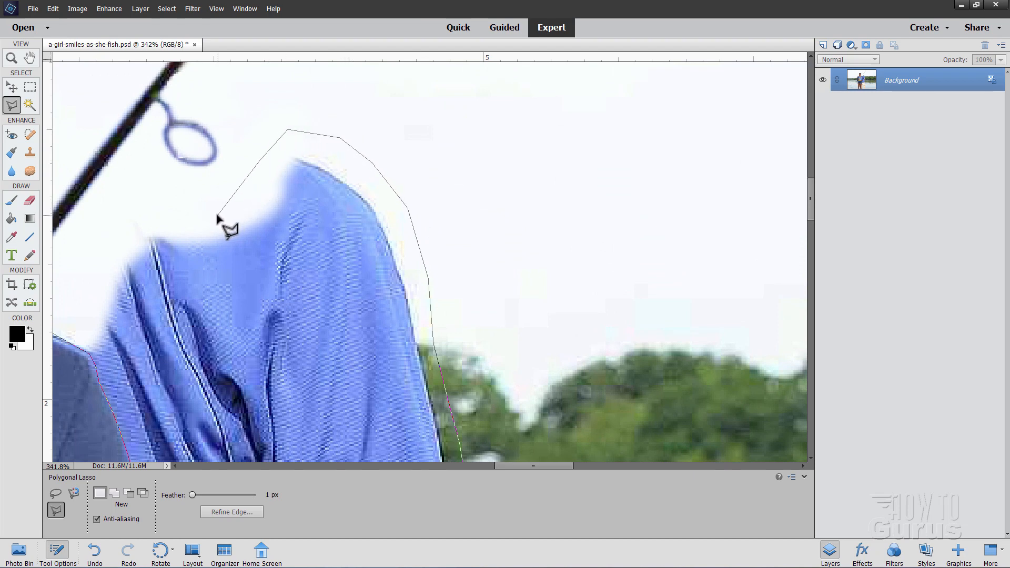
left_click(153, 216)
left_click(126, 199)
left_click(84, 244)
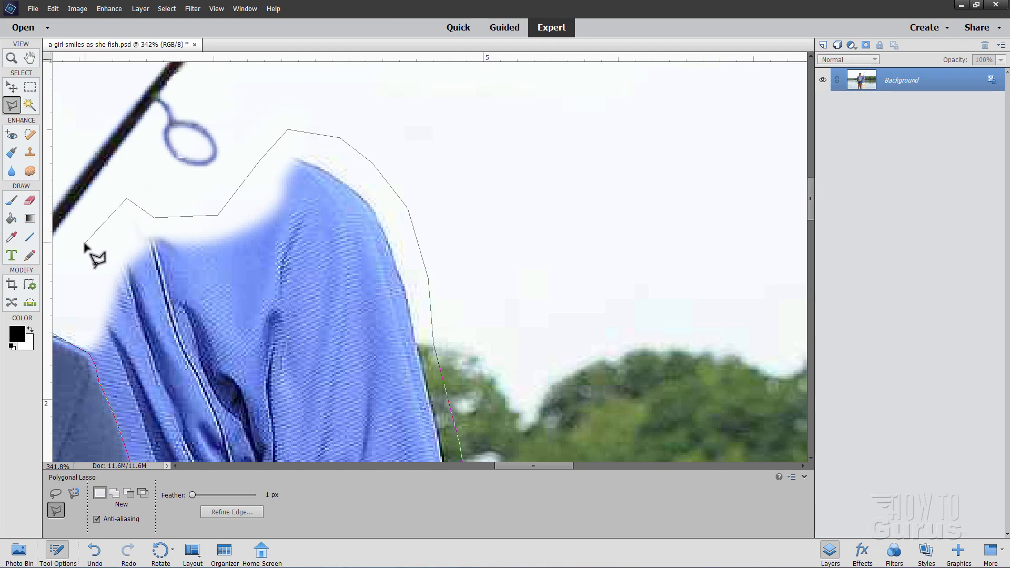
left_click_drag(92, 277, 223, 210)
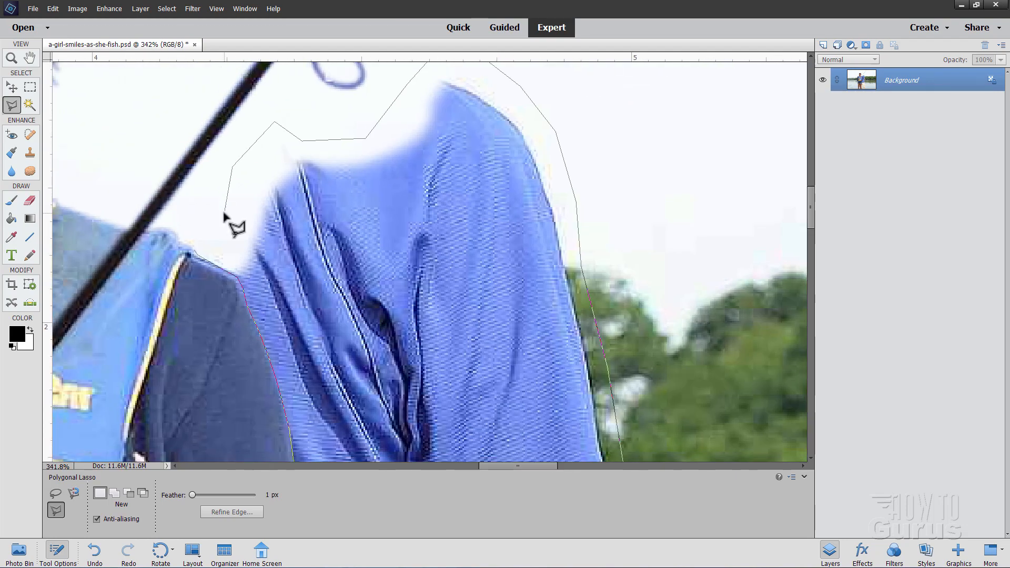
left_click(198, 252)
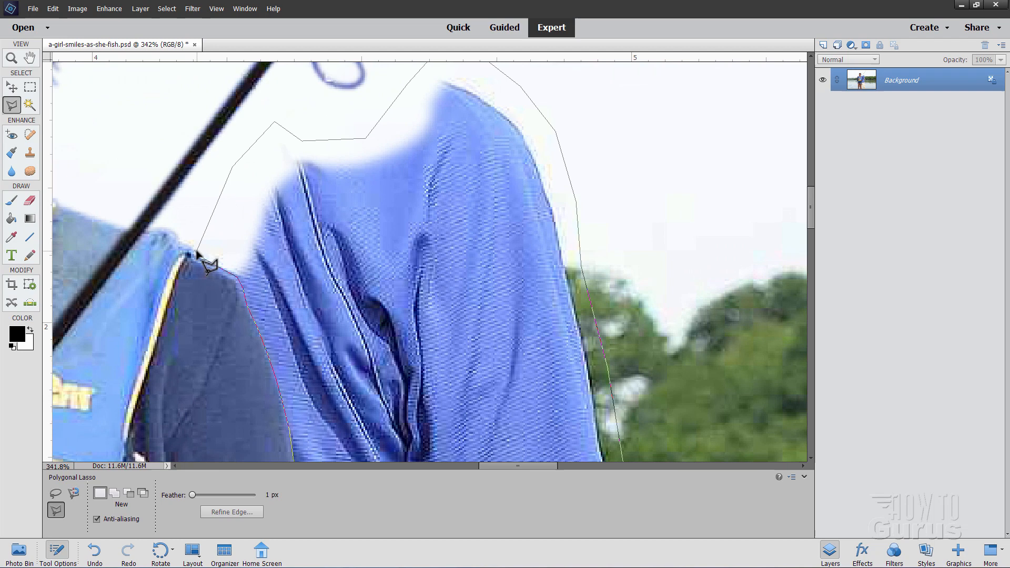
left_click(238, 275)
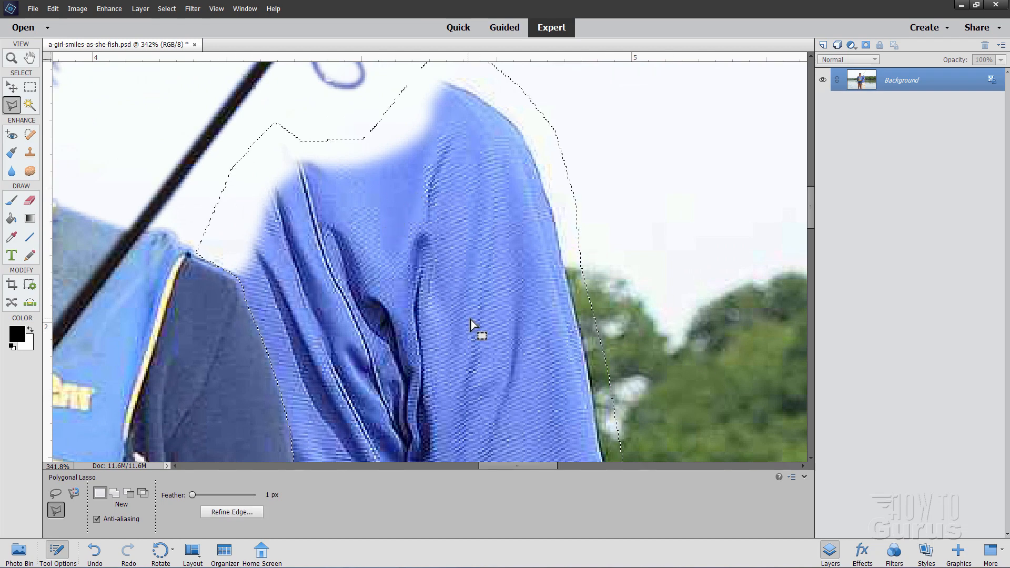
Step: Clone Stamp the trees and shoreline over the man's shirt, arm and rod inside the selection with a 30 px brush
left_click_drag(485, 349, 370, 350)
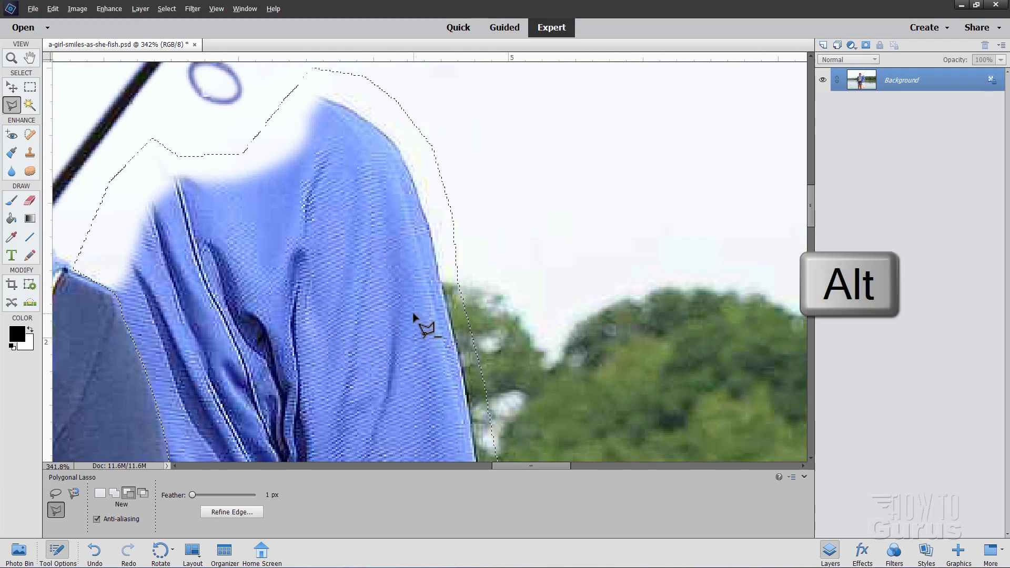
scroll(413, 318, "down", 2, "alt")
scroll(413, 317, "down", 3, "alt")
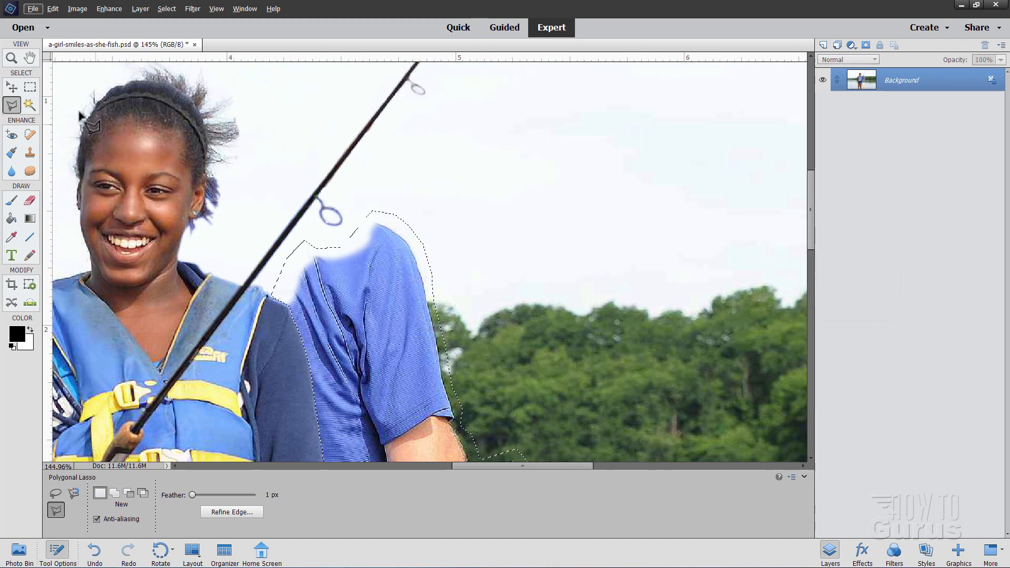
left_click(30, 153)
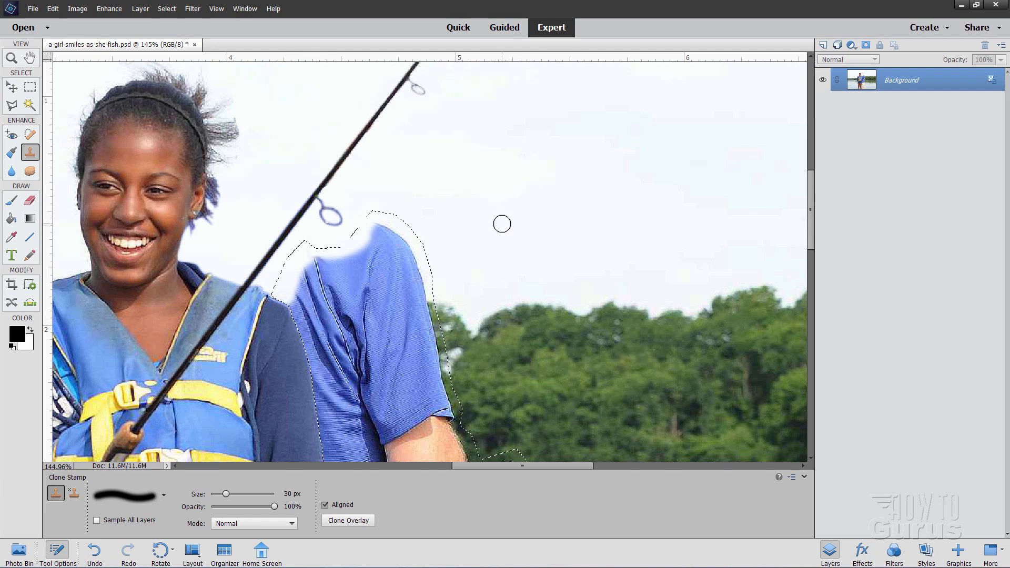
left_click(509, 225, "alt")
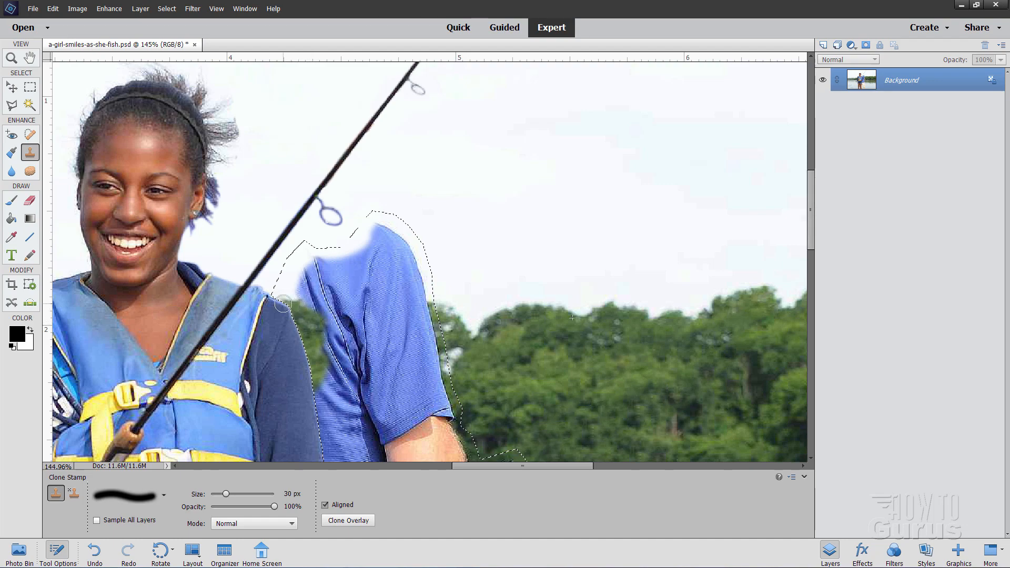
left_click_drag(547, 384, 546, 194)
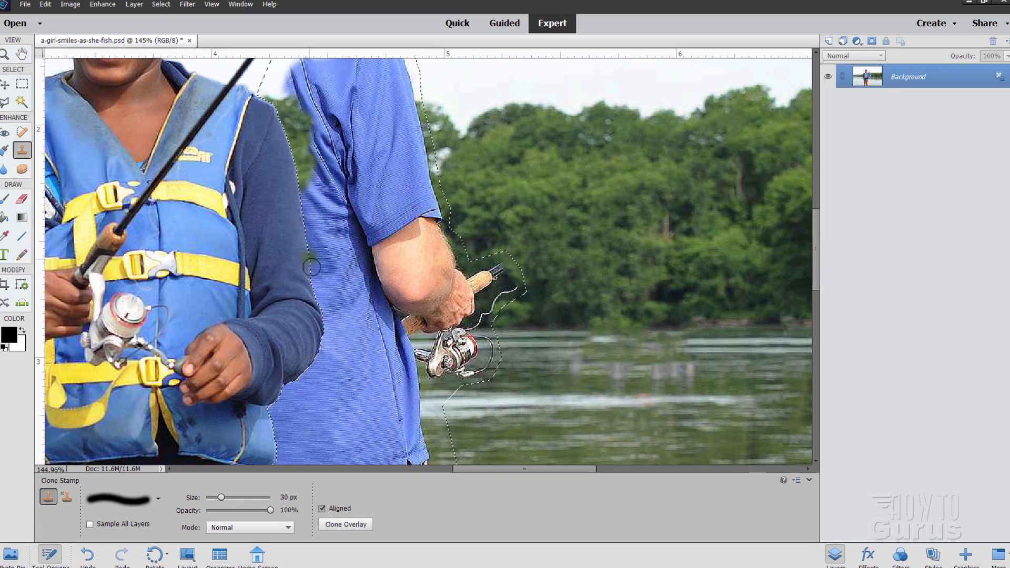
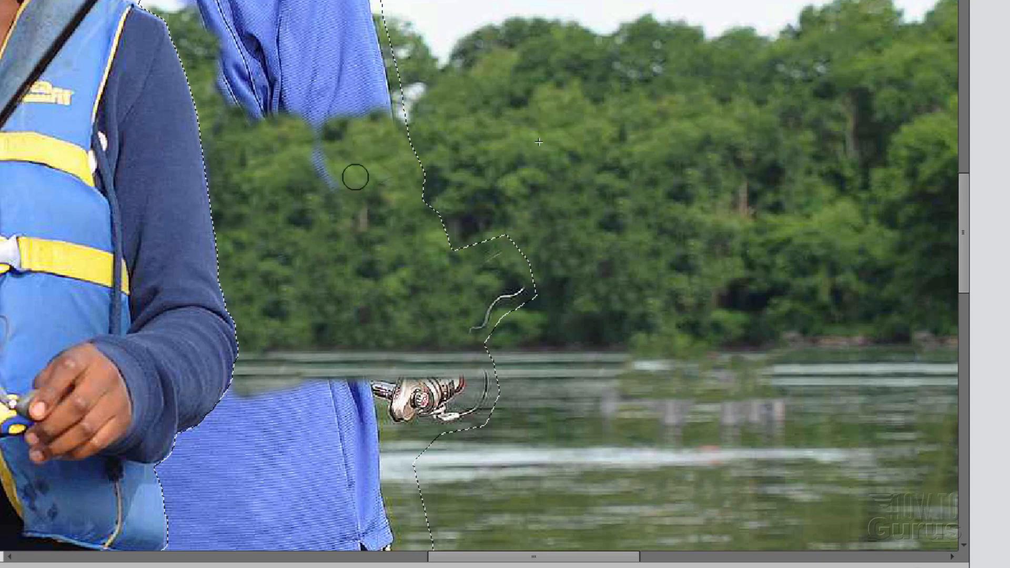
left_click(570, 175, "alt")
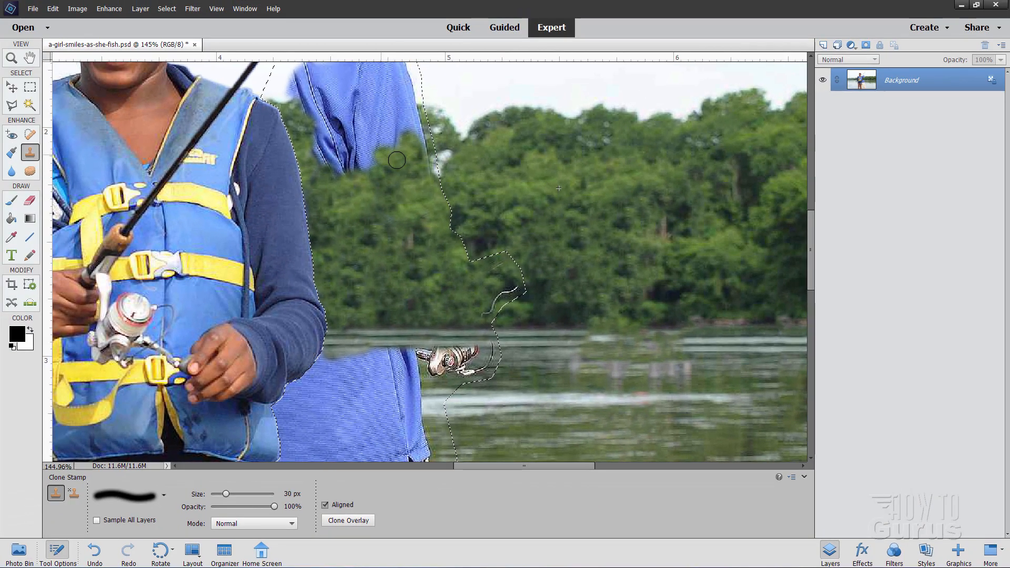
mouse_move(397, 160)
left_mouse_down()
mouse_move(379, 177)
mouse_move(359, 149)
mouse_move(370, 159)
mouse_move(331, 168)
mouse_move(334, 128)
mouse_move(365, 136)
mouse_move(377, 161)
left_mouse_up()
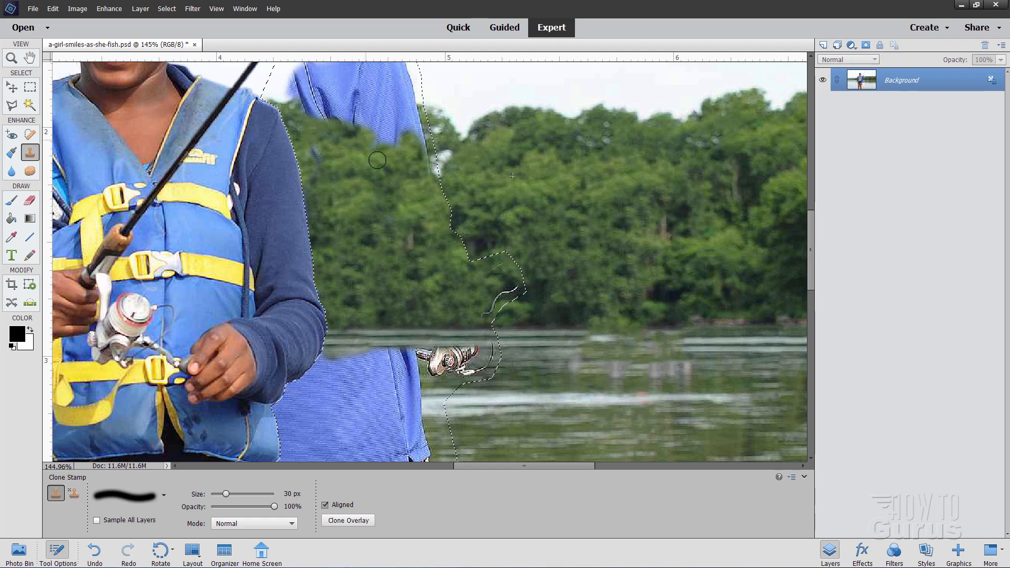
Step: Clone the treetops and sky over the remaining upper shirt and shoulder, continuing the tree line to the girl's shoulder
key("space")
left_click_drag(516, 149, 509, 360)
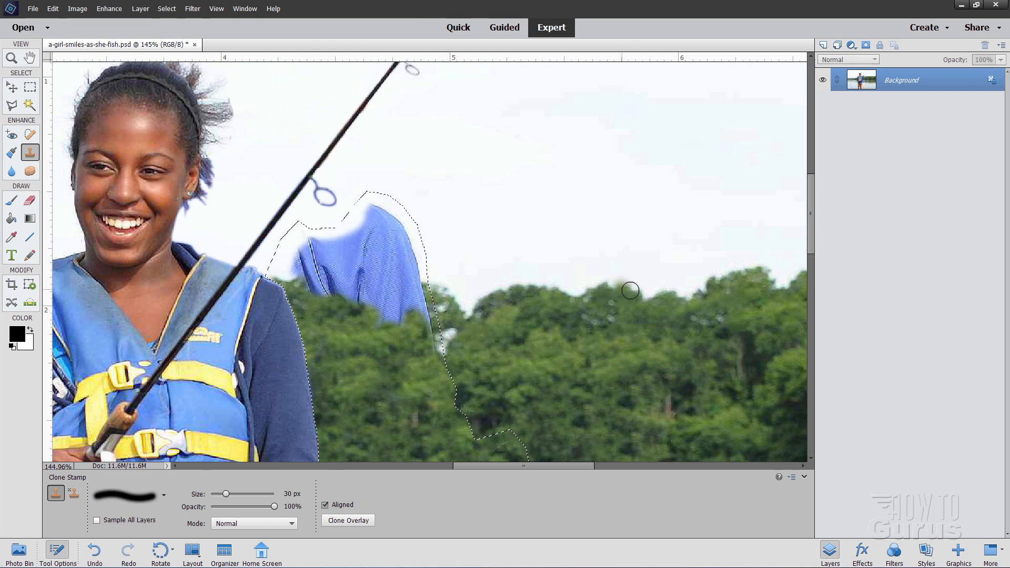
left_click(664, 293, "alt")
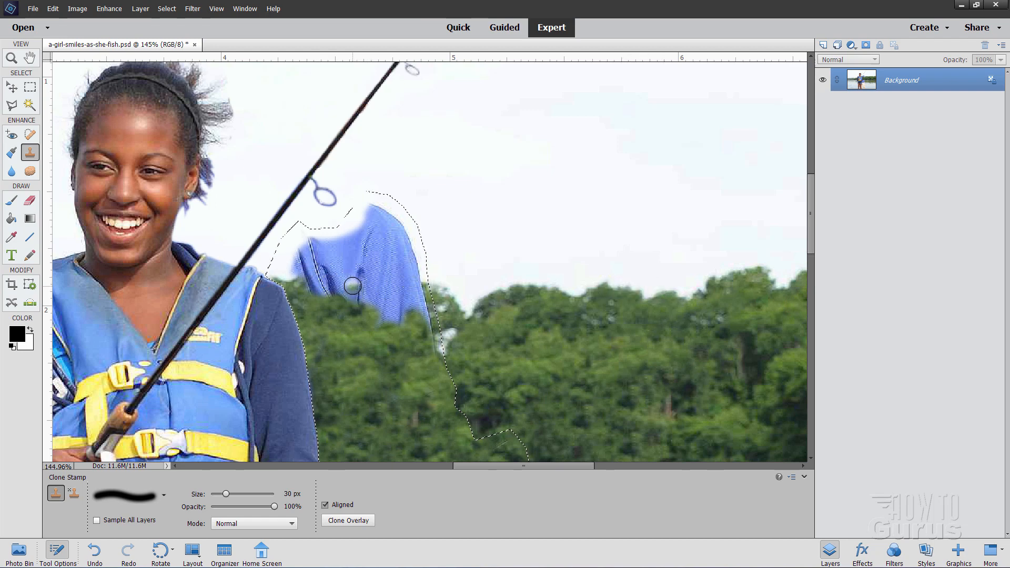
mouse_move(353, 286)
left_mouse_down()
mouse_move(297, 279)
mouse_move(332, 288)
mouse_move(313, 293)
mouse_move(284, 283)
mouse_move(395, 283)
mouse_move(425, 302)
mouse_move(359, 299)
left_mouse_up()
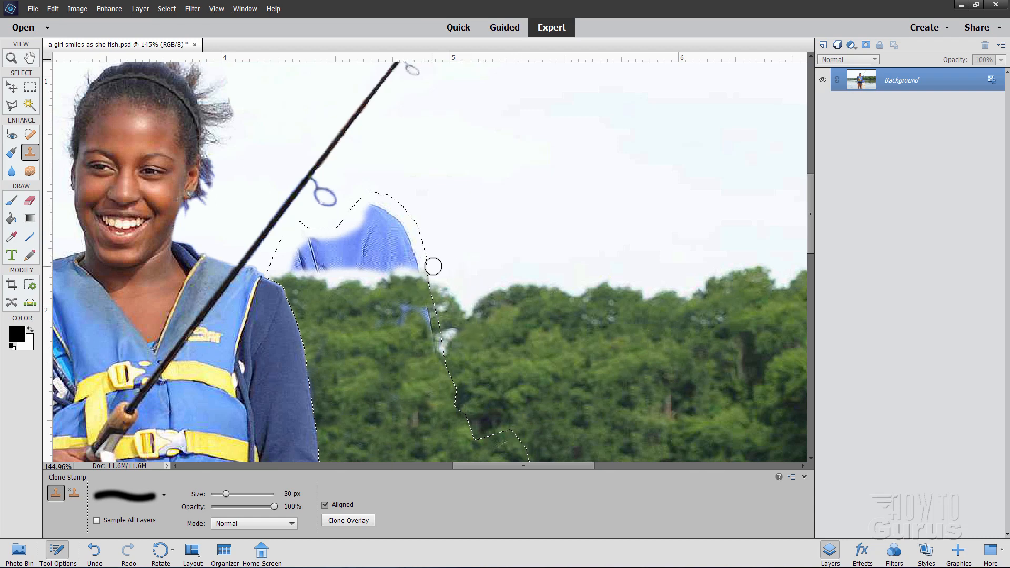
mouse_move(413, 263)
left_mouse_down()
mouse_move(355, 279)
mouse_move(370, 271)
mouse_move(316, 268)
left_mouse_up()
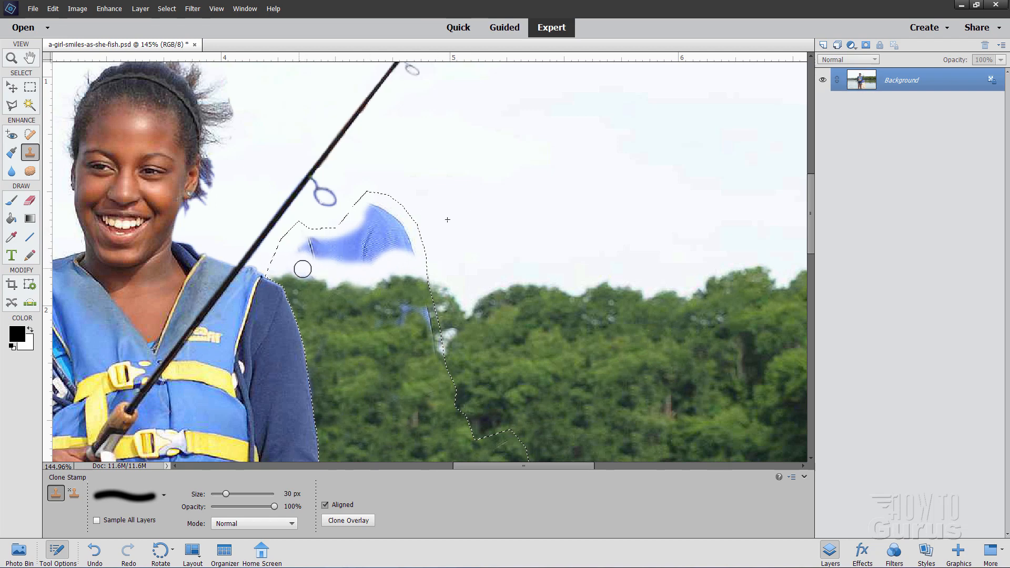
mouse_move(305, 234)
left_mouse_down()
mouse_move(368, 268)
mouse_move(383, 211)
left_mouse_up()
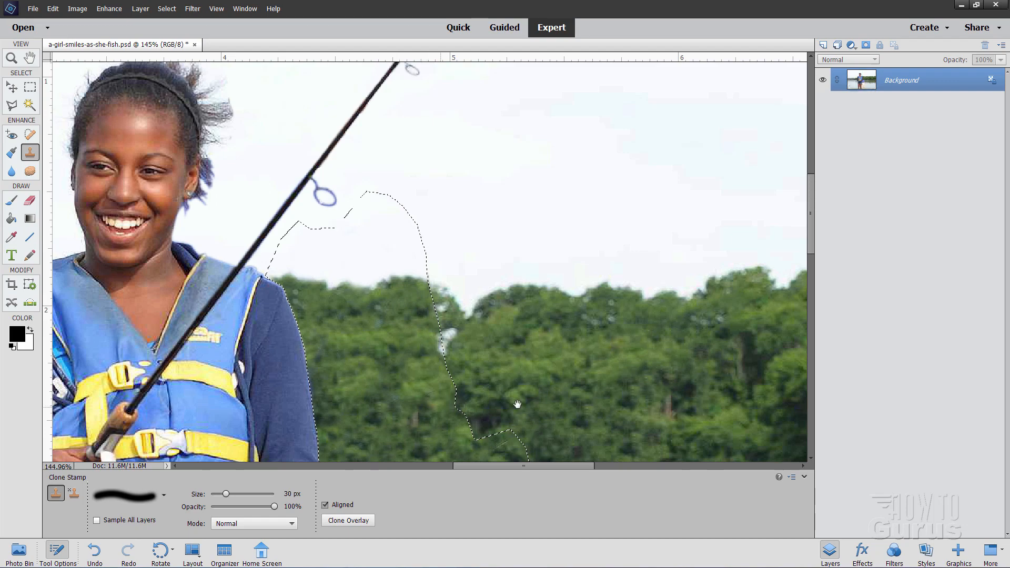
Step: Clone rippled water over the man's fishing reel and the middle of his shirt up to the girl's sleeve and vest
left_click_drag(536, 405, 477, 180)
left_click_drag(481, 338, 537, 200)
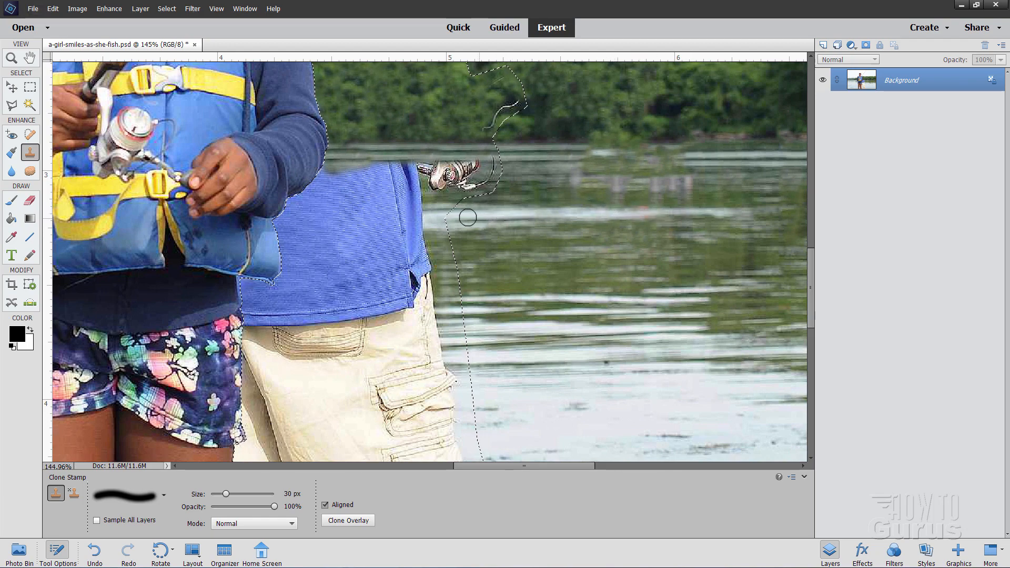
mouse_move(443, 215)
left_mouse_down()
mouse_move(381, 220)
mouse_move(442, 220)
mouse_move(345, 234)
mouse_move(470, 224)
left_mouse_up()
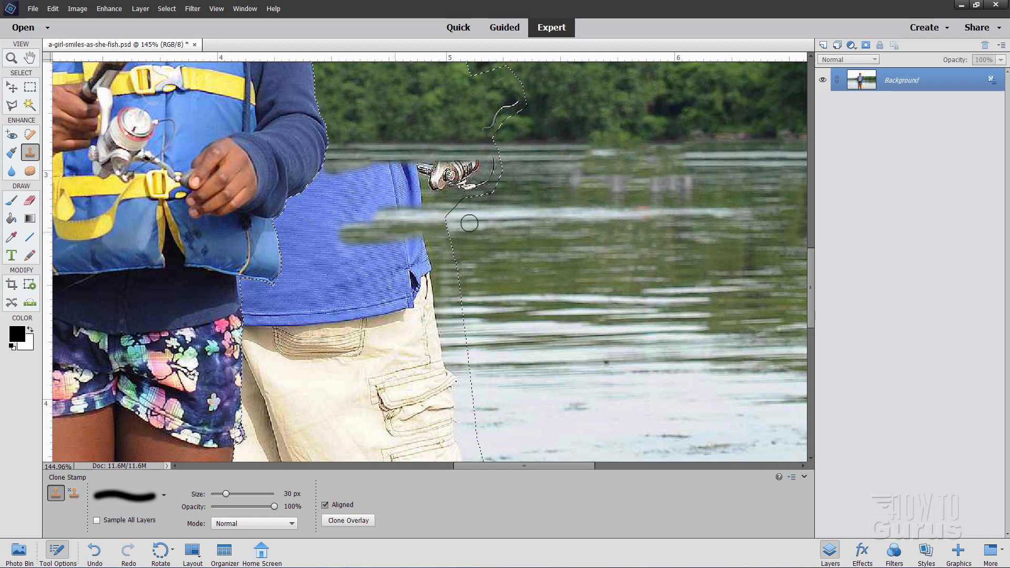
mouse_move(401, 218)
left_mouse_down()
mouse_move(473, 184)
mouse_move(440, 174)
mouse_move(483, 157)
mouse_move(368, 178)
mouse_move(363, 195)
mouse_move(379, 168)
left_mouse_up()
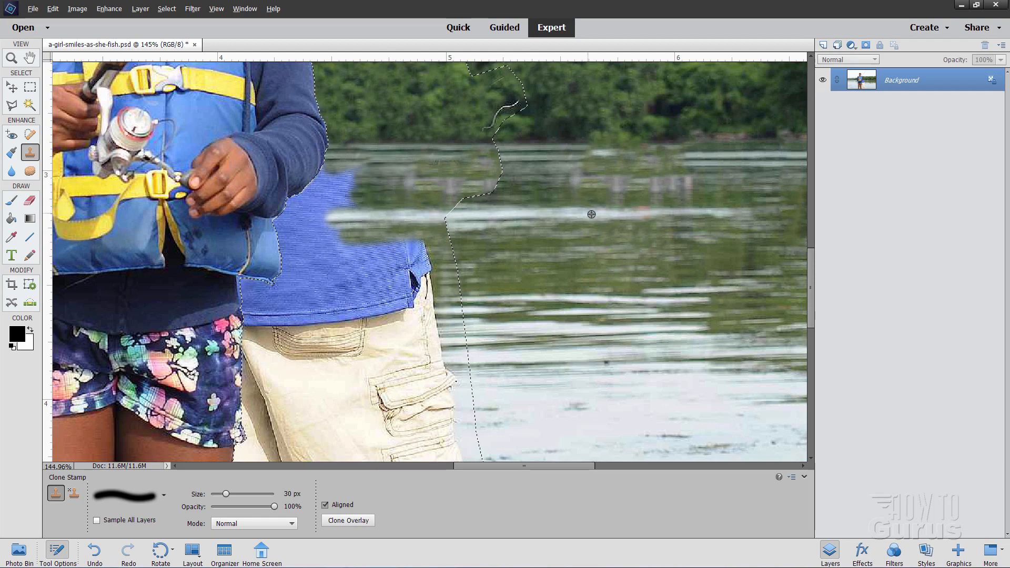
mouse_move(327, 215)
left_mouse_down()
mouse_move(282, 212)
mouse_move(312, 212)
mouse_move(284, 213)
mouse_move(328, 200)
mouse_move(300, 194)
mouse_move(364, 174)
mouse_move(324, 212)
mouse_move(361, 221)
mouse_move(272, 232)
mouse_move(315, 229)
mouse_move(300, 235)
mouse_move(350, 243)
mouse_move(288, 254)
left_mouse_up()
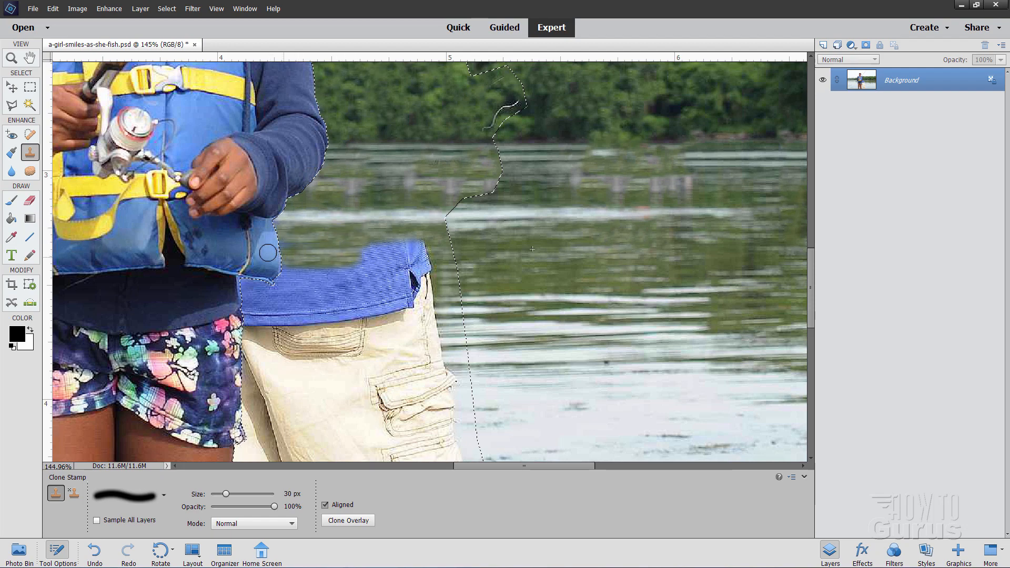
Step: Clone water over the lower part of the man's shirt, its hem and the waistband of his shorts
mouse_move(367, 248)
left_mouse_down()
mouse_move(419, 252)
mouse_move(374, 261)
mouse_move(445, 243)
left_mouse_up()
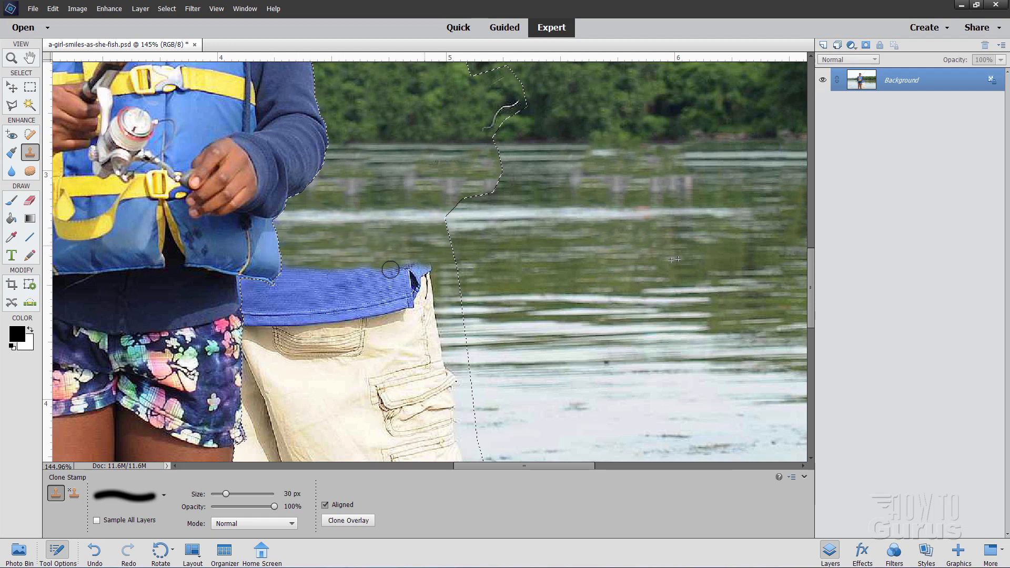
mouse_move(390, 270)
left_mouse_down()
mouse_move(441, 284)
mouse_move(326, 299)
mouse_move(338, 259)
left_mouse_up()
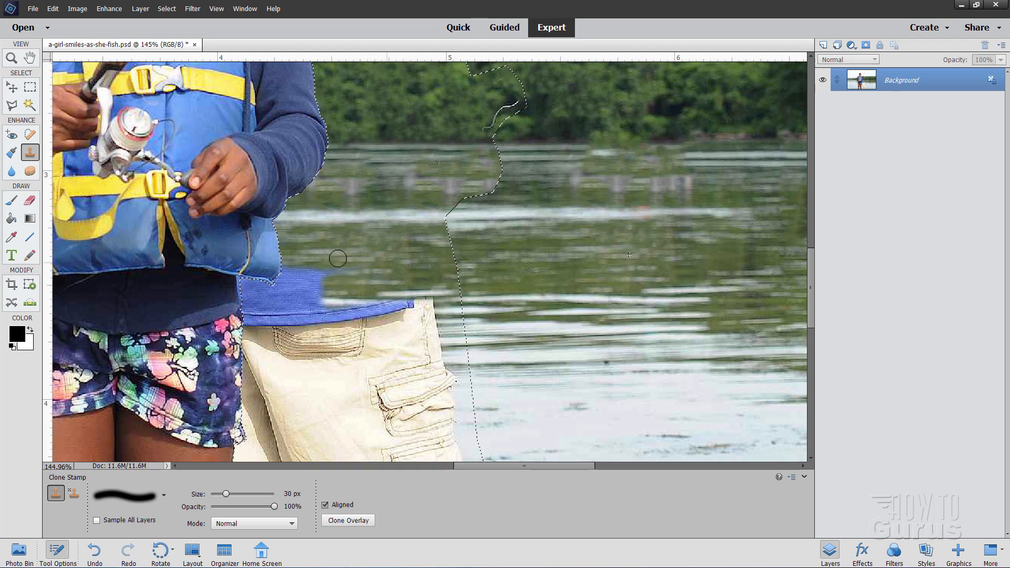
mouse_move(266, 273)
left_mouse_down()
mouse_move(318, 299)
mouse_move(263, 297)
mouse_move(285, 290)
mouse_move(263, 292)
mouse_move(322, 314)
mouse_move(428, 299)
mouse_move(390, 299)
mouse_move(380, 312)
mouse_move(425, 307)
mouse_move(386, 314)
mouse_move(413, 321)
mouse_move(354, 327)
mouse_move(397, 331)
mouse_move(267, 330)
mouse_move(245, 309)
mouse_move(312, 342)
mouse_move(281, 343)
mouse_move(431, 334)
left_mouse_up()
Step: Enlarge the clone brush to 60 px, sample the pale water beside the man, and paint it over his cargo shorts
left_click_drag(528, 388, 489, 232)
key("bracketright")
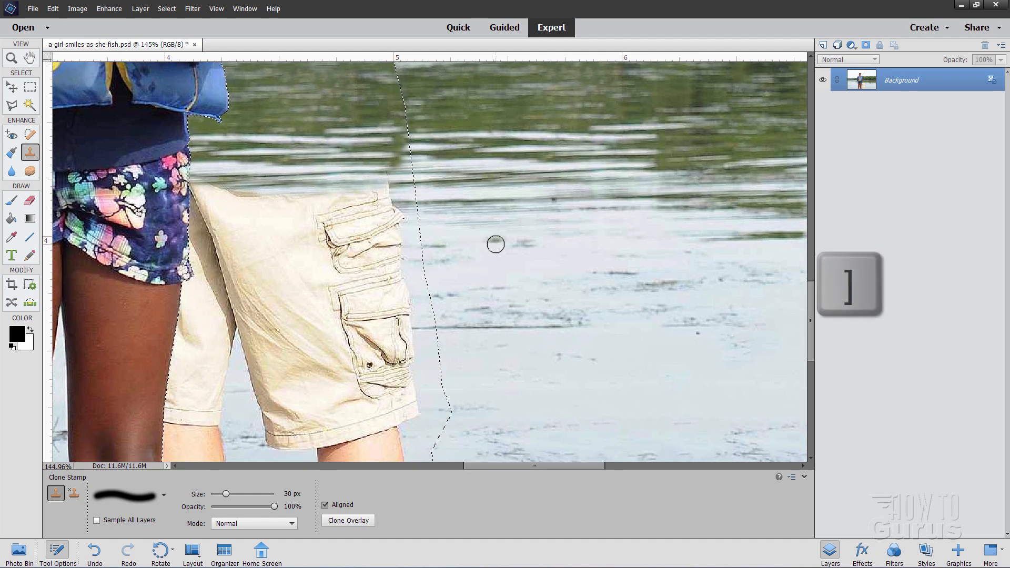
key("bracketright")
key("bracketright")
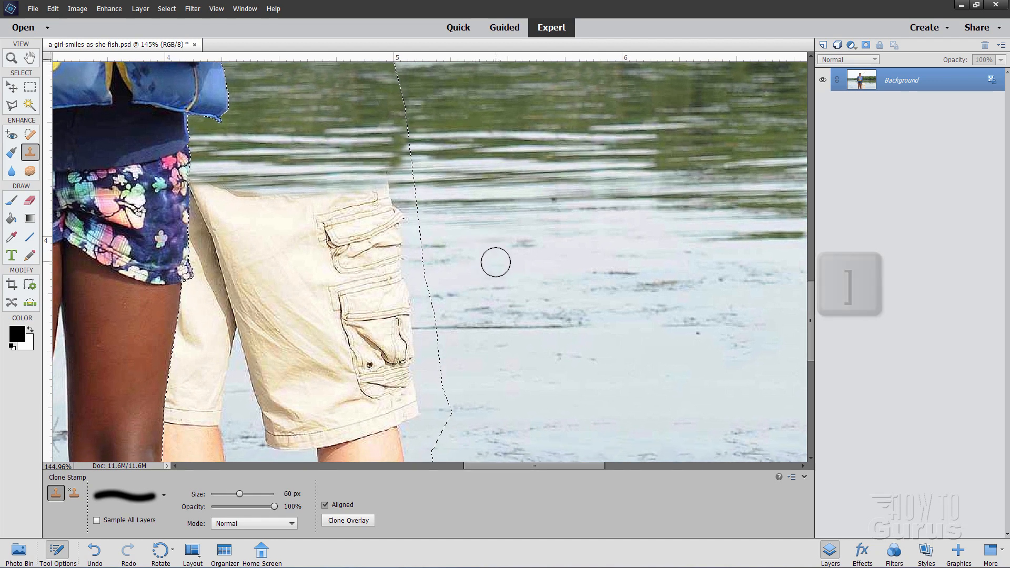
left_click(570, 315, "alt")
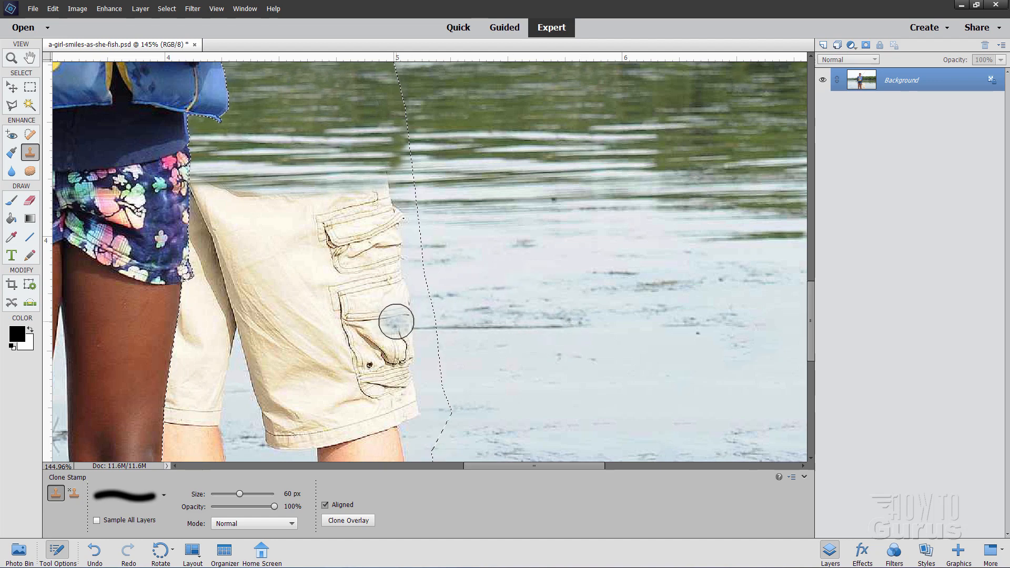
mouse_move(396, 318)
left_mouse_down()
mouse_move(413, 313)
mouse_move(397, 306)
mouse_move(415, 289)
mouse_move(300, 263)
mouse_move(383, 191)
mouse_move(336, 205)
mouse_move(311, 276)
mouse_move(241, 263)
mouse_move(264, 232)
mouse_move(275, 285)
left_mouse_up()
mouse_move(229, 250)
left_mouse_down()
mouse_move(250, 252)
mouse_move(201, 231)
mouse_move(226, 217)
mouse_move(209, 203)
mouse_move(334, 217)
mouse_move(231, 258)
mouse_move(237, 281)
mouse_move(193, 258)
mouse_move(185, 287)
mouse_move(276, 311)
mouse_move(187, 327)
mouse_move(301, 336)
mouse_move(249, 346)
mouse_move(408, 347)
mouse_move(283, 366)
mouse_move(295, 363)
mouse_move(182, 356)
mouse_move(222, 395)
mouse_move(155, 389)
mouse_move(277, 386)
mouse_move(251, 377)
mouse_move(290, 403)
mouse_move(404, 398)
mouse_move(332, 418)
mouse_move(374, 424)
mouse_move(220, 428)
mouse_move(301, 422)
left_mouse_up()
Step: Clone pale water over the rest of the cargo shorts and the man's bare legs down to the photo's lower edge
left_click_drag(320, 390, 330, 231)
mouse_move(202, 258)
left_mouse_down()
mouse_move(167, 289)
mouse_move(173, 311)
mouse_move(264, 311)
mouse_move(180, 326)
mouse_move(232, 355)
mouse_move(180, 372)
mouse_move(176, 392)
mouse_move(229, 402)
mouse_move(233, 412)
mouse_move(190, 411)
mouse_move(223, 410)
left_mouse_up()
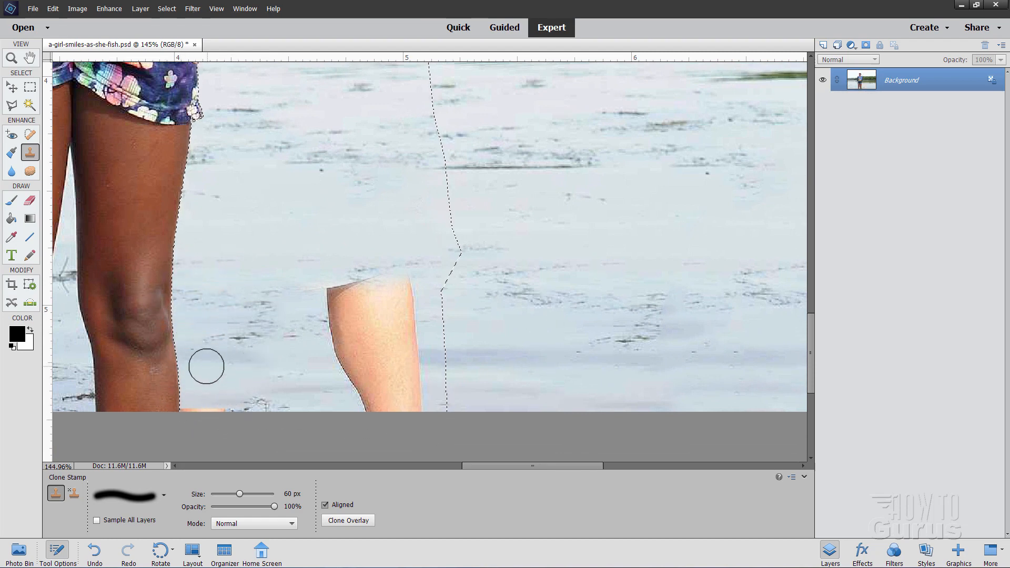
mouse_move(241, 370)
left_mouse_down()
mouse_move(242, 397)
mouse_move(184, 414)
mouse_move(328, 412)
mouse_move(176, 413)
mouse_move(252, 404)
left_mouse_up()
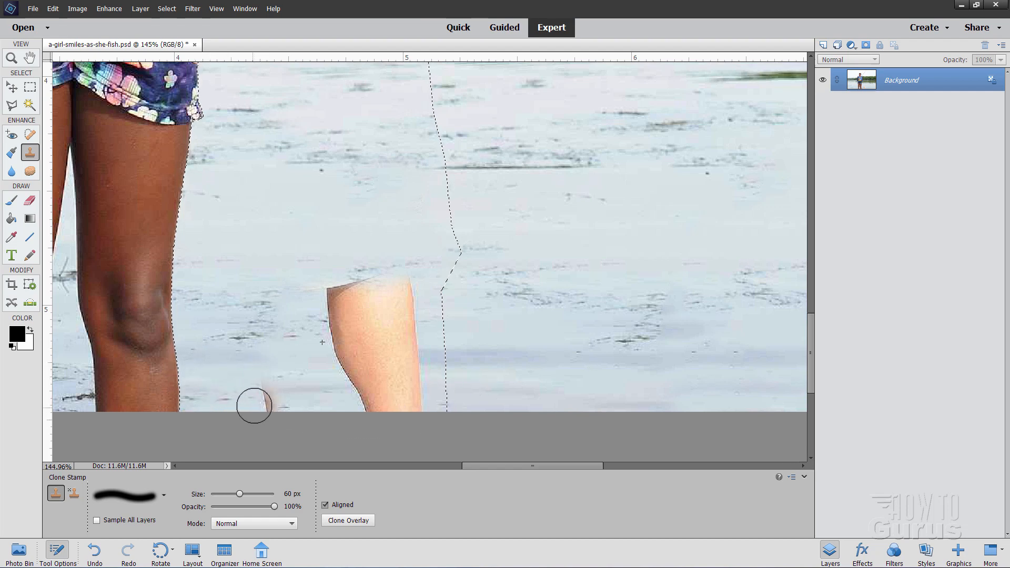
mouse_move(380, 355)
left_mouse_down()
mouse_move(420, 358)
mouse_move(321, 363)
mouse_move(318, 343)
mouse_move(416, 323)
mouse_move(328, 284)
left_mouse_up()
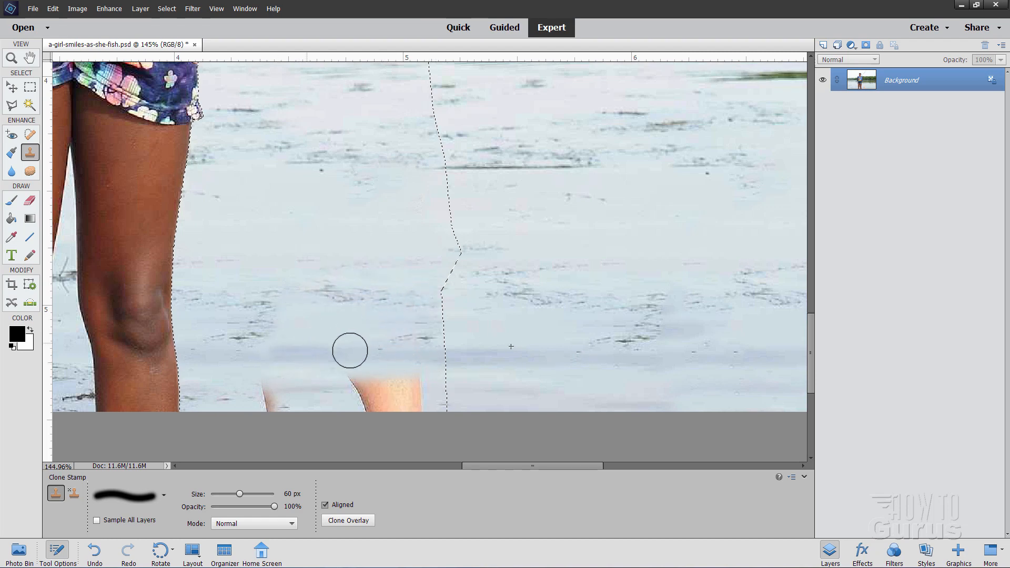
mouse_move(347, 350)
left_mouse_down()
mouse_move(248, 396)
mouse_move(261, 411)
mouse_move(405, 403)
mouse_move(394, 393)
mouse_move(369, 385)
mouse_move(366, 434)
mouse_move(418, 413)
mouse_move(327, 404)
left_mouse_up()
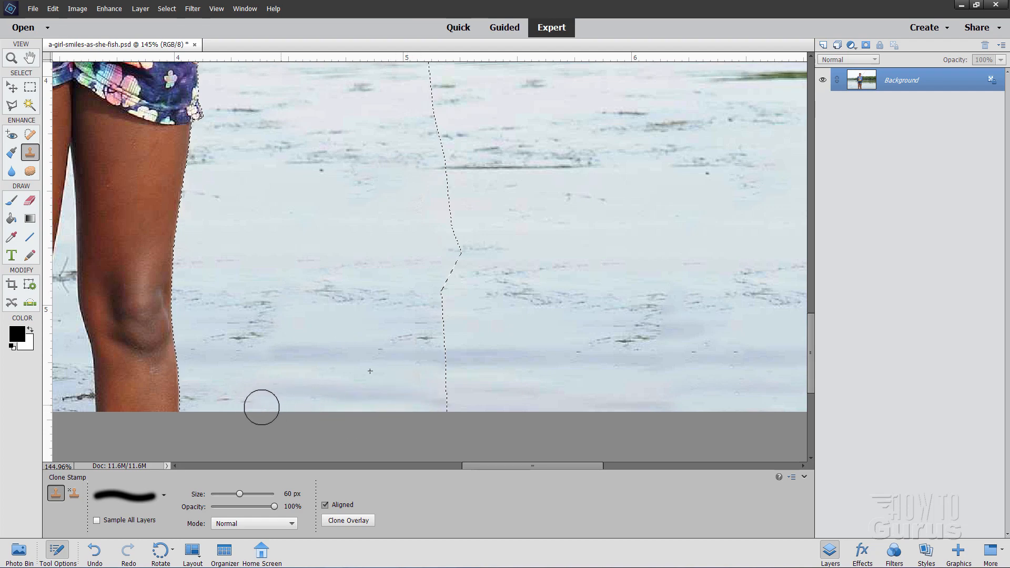
Step: Deselect the selection and clone water over the repeated weed patches and the seam where the man's legs were
scroll(440, 331, "down", 1)
scroll(440, 331, "up", 3)
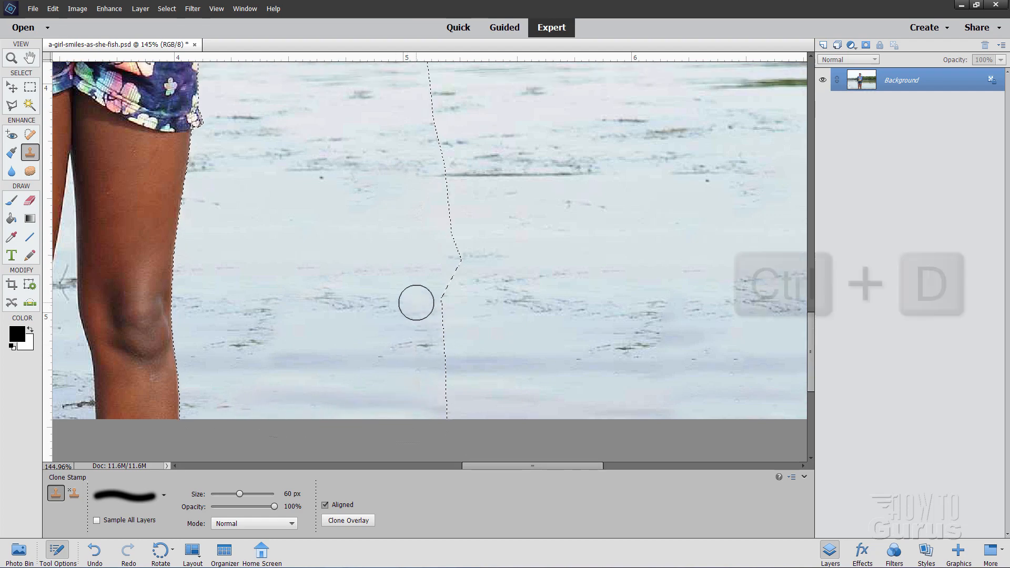
key("ctrl+d")
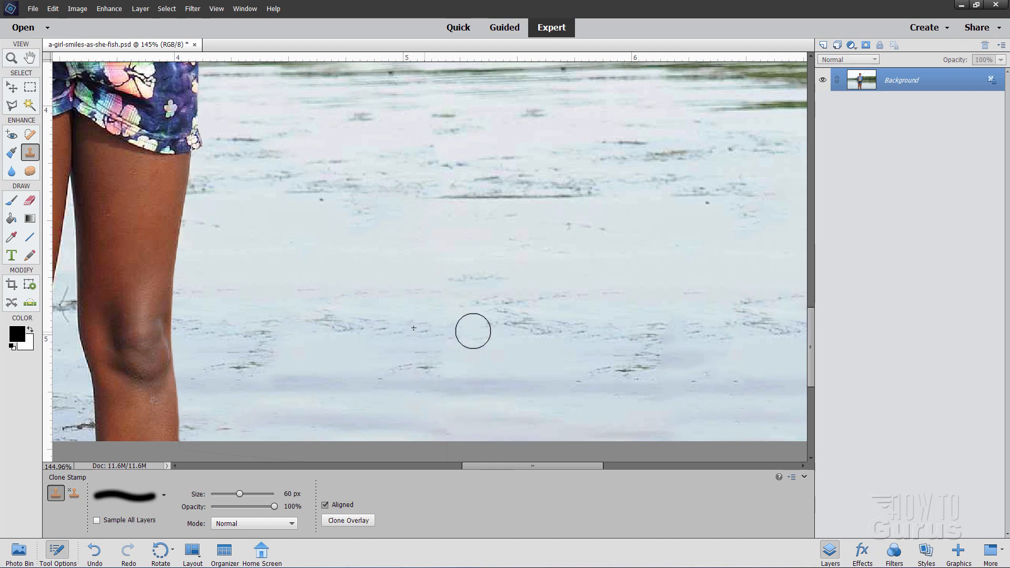
mouse_move(411, 335)
left_mouse_down()
mouse_move(483, 331)
mouse_move(423, 359)
mouse_move(451, 365)
left_mouse_up()
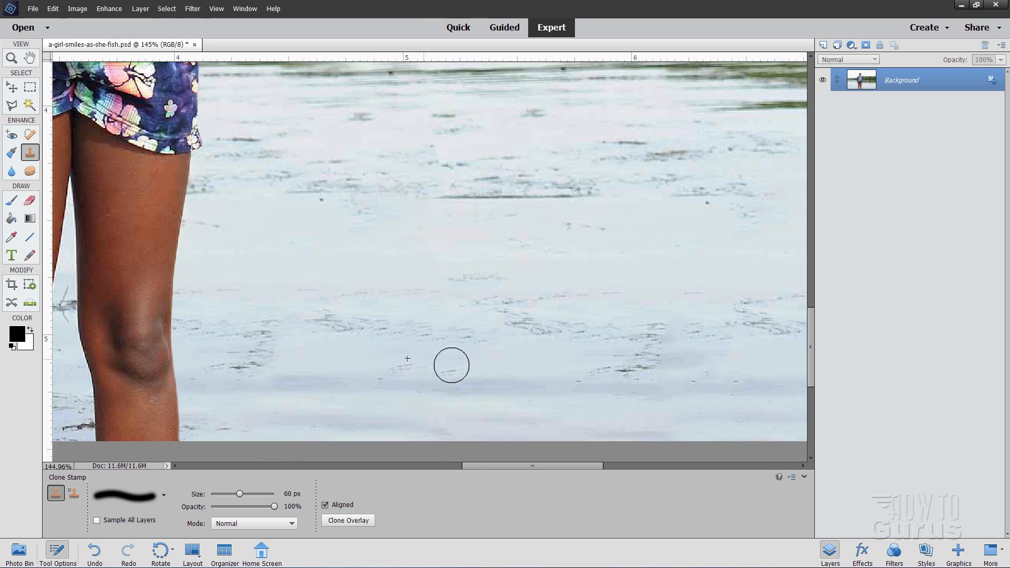
left_click(508, 305)
left_click_drag(428, 251, 419, 288)
Step: Clone the straight dark ripple line across the pale water toward the girl's leg, undoing the first attempt
left_click(468, 188)
left_click_drag(451, 197, 376, 192)
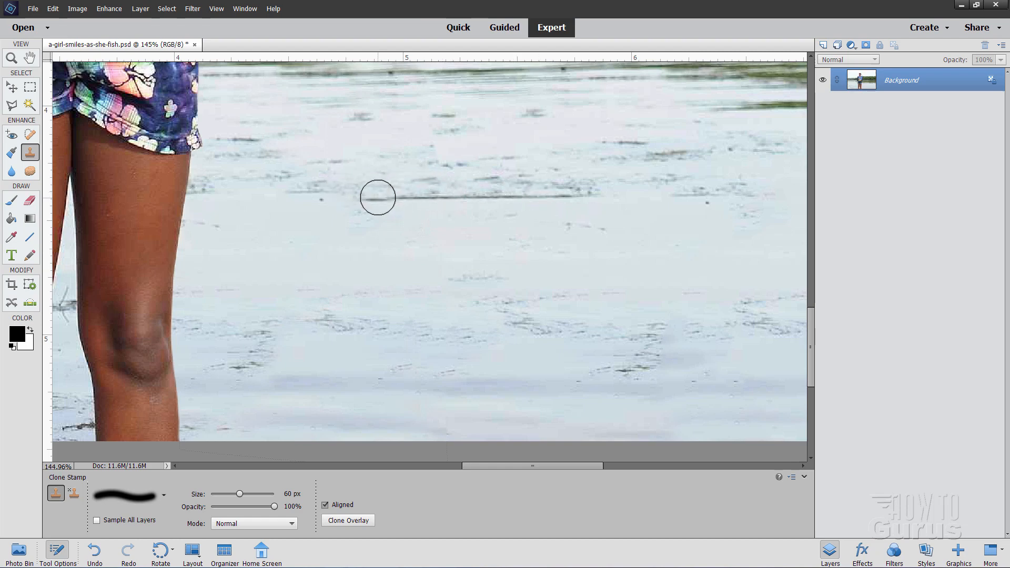
key("ctrl+z")
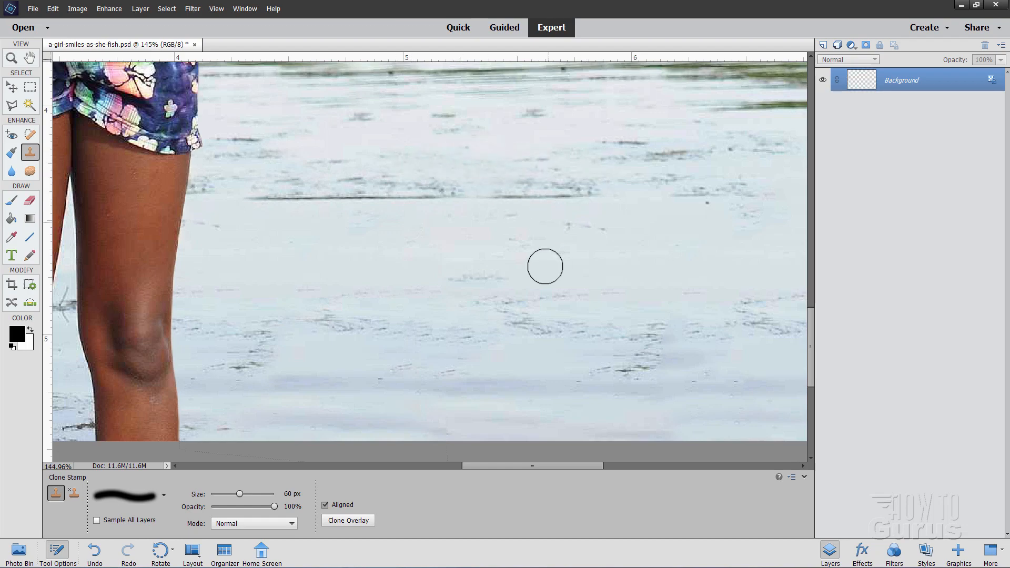
Step: Clone rippled water over the dark speck beside the shorts and the pale seams in the green reflections beside the vest
left_click_drag(465, 222, 451, 414)
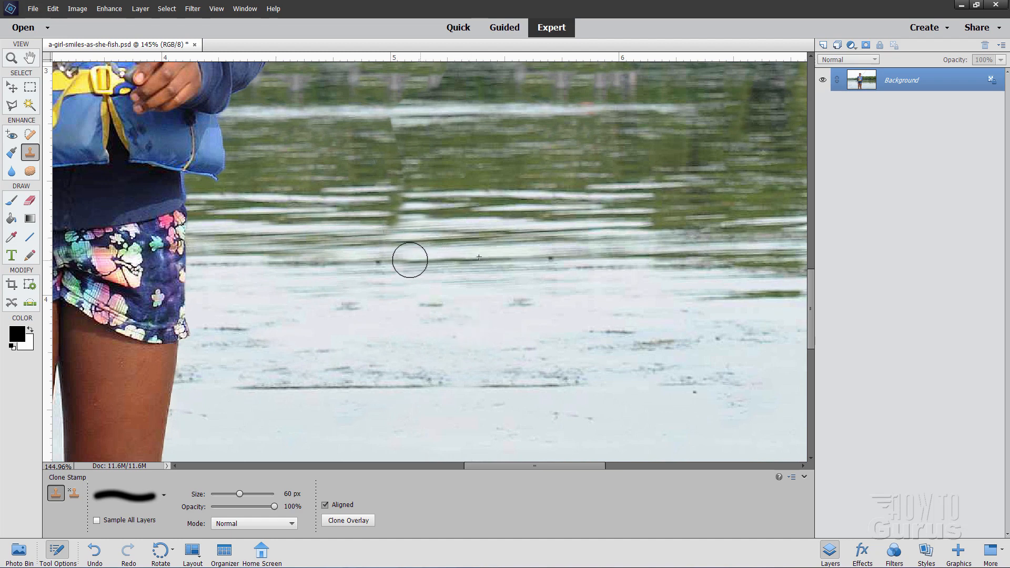
mouse_move(410, 259)
left_mouse_down()
mouse_move(449, 248)
mouse_move(421, 239)
mouse_move(450, 198)
mouse_move(336, 196)
mouse_move(384, 221)
mouse_move(295, 188)
left_mouse_up()
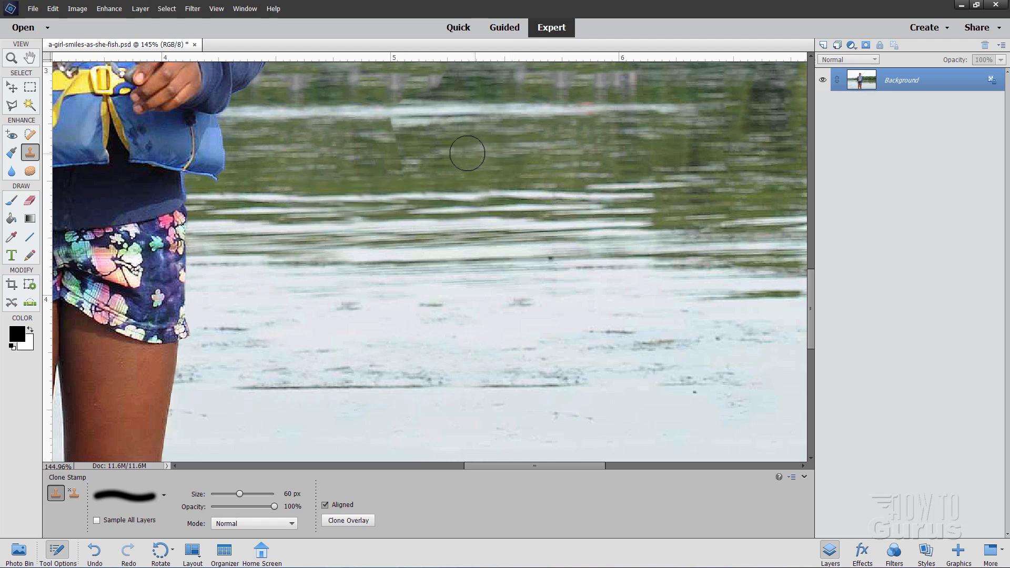
left_click_drag(467, 153, 467, 245)
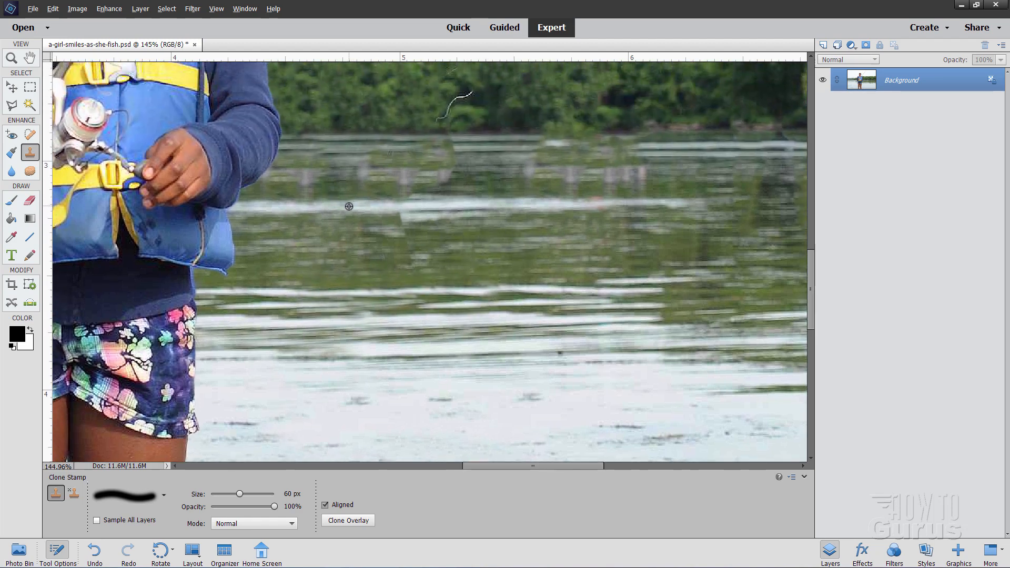
left_click(395, 205, "alt")
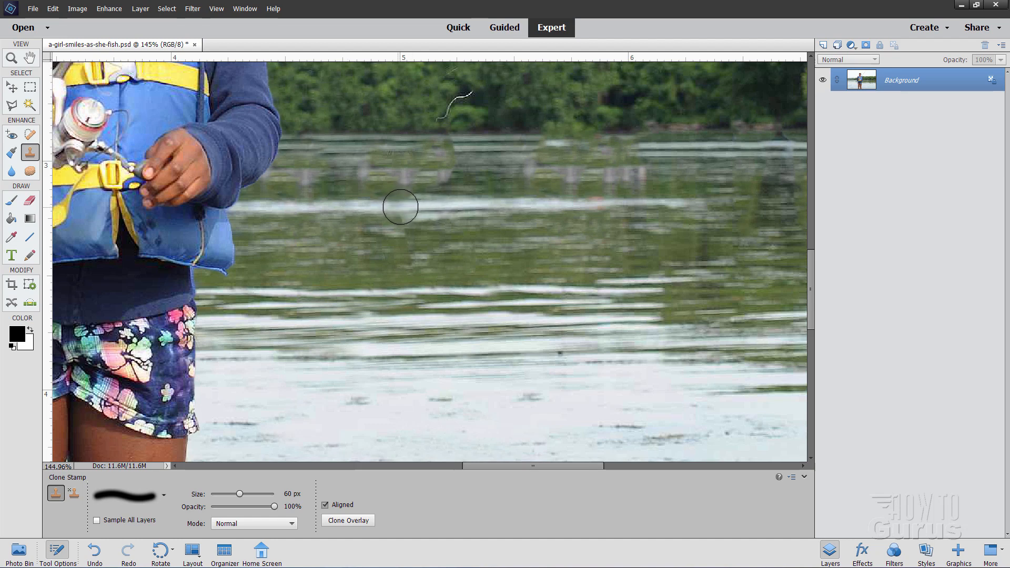
mouse_move(440, 207)
left_mouse_down()
mouse_move(371, 224)
mouse_move(510, 232)
left_mouse_up()
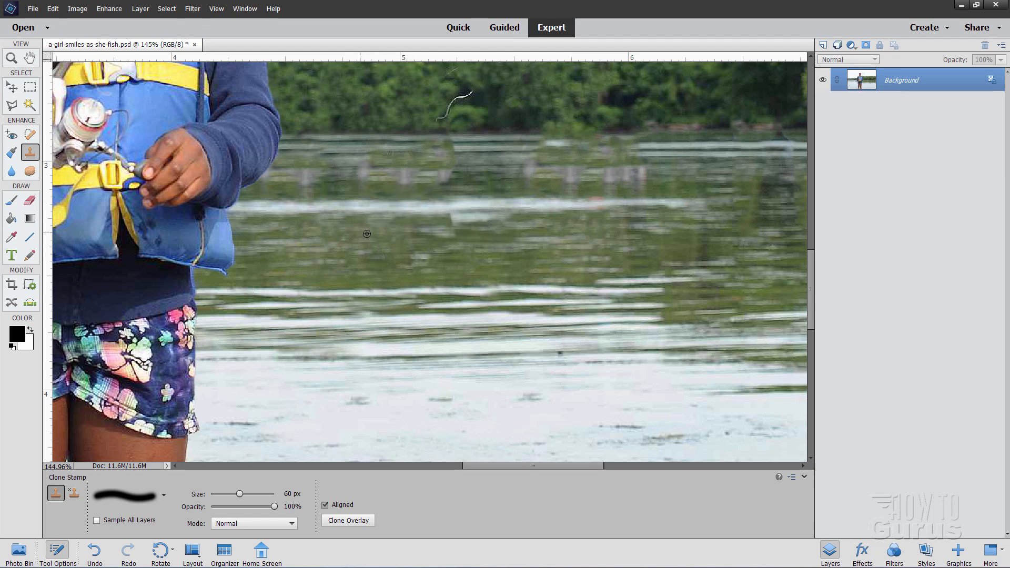
left_click(367, 233, "alt")
left_click_drag(431, 232, 493, 229)
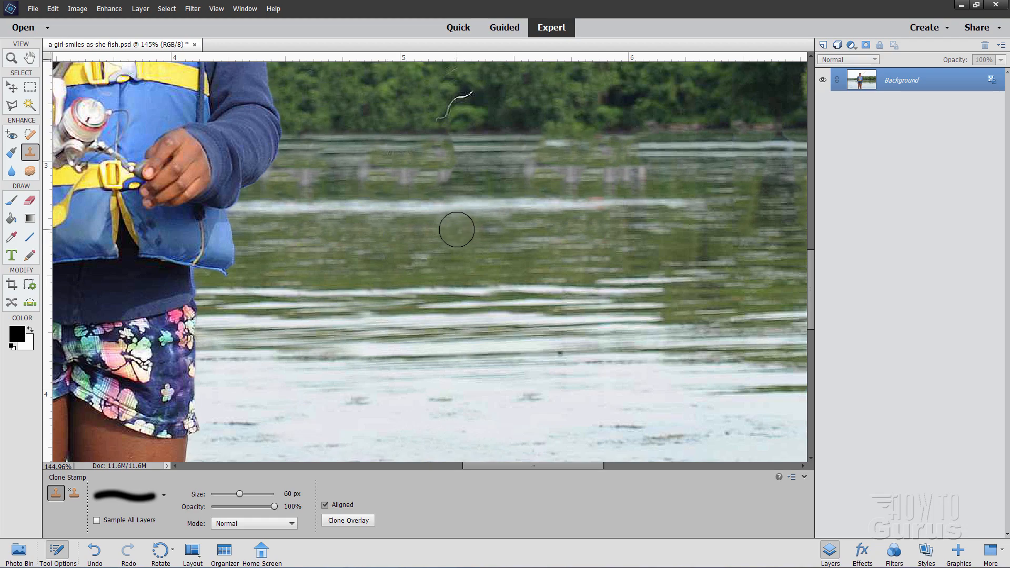
Step: Clone over the grey reflections just below the shoreline and the leftover strand of fishing line in the trees
scroll(475, 226, "up", 3)
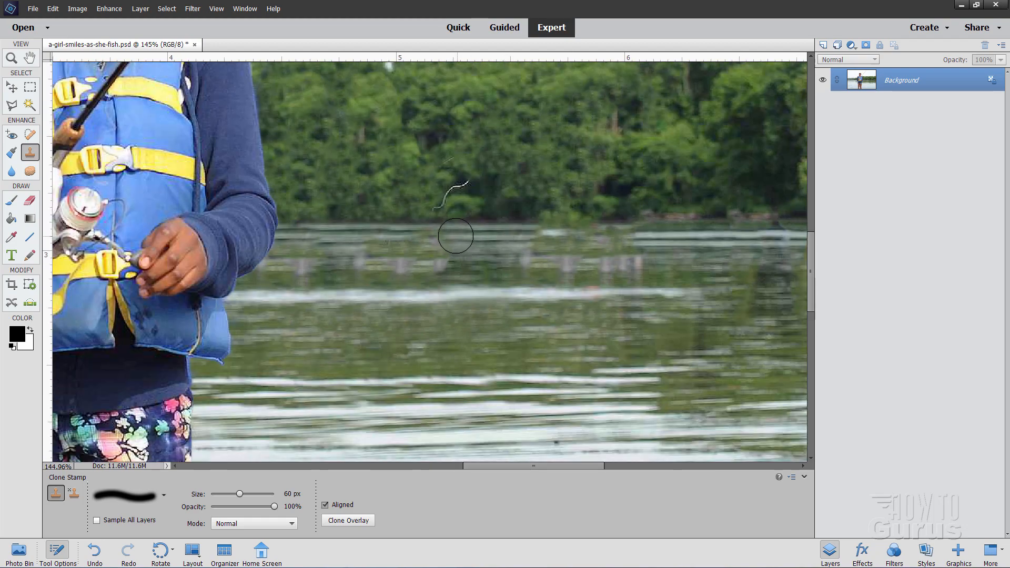
mouse_move(456, 237)
left_mouse_down()
mouse_move(425, 236)
mouse_move(455, 240)
mouse_move(448, 260)
mouse_move(319, 268)
left_mouse_up()
left_click(486, 271, "alt")
left_click_drag(523, 268, 611, 267)
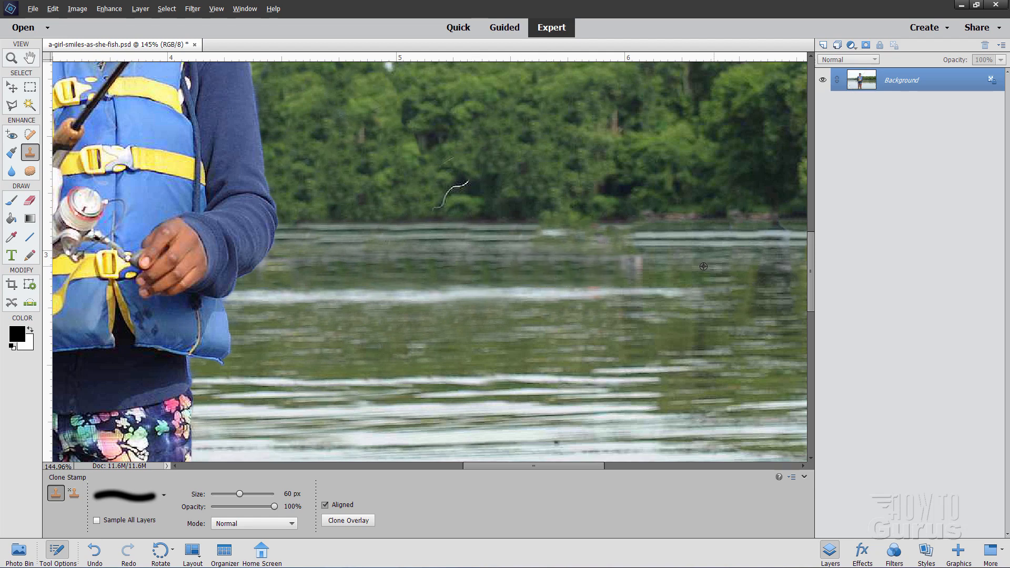
left_click_drag(703, 266, 606, 266)
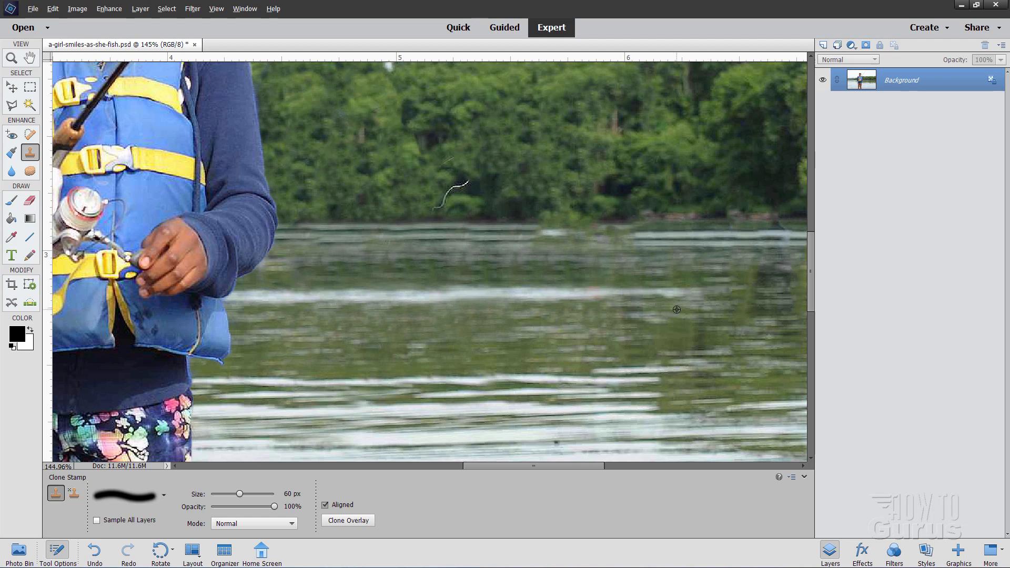
left_click_drag(619, 318, 615, 317)
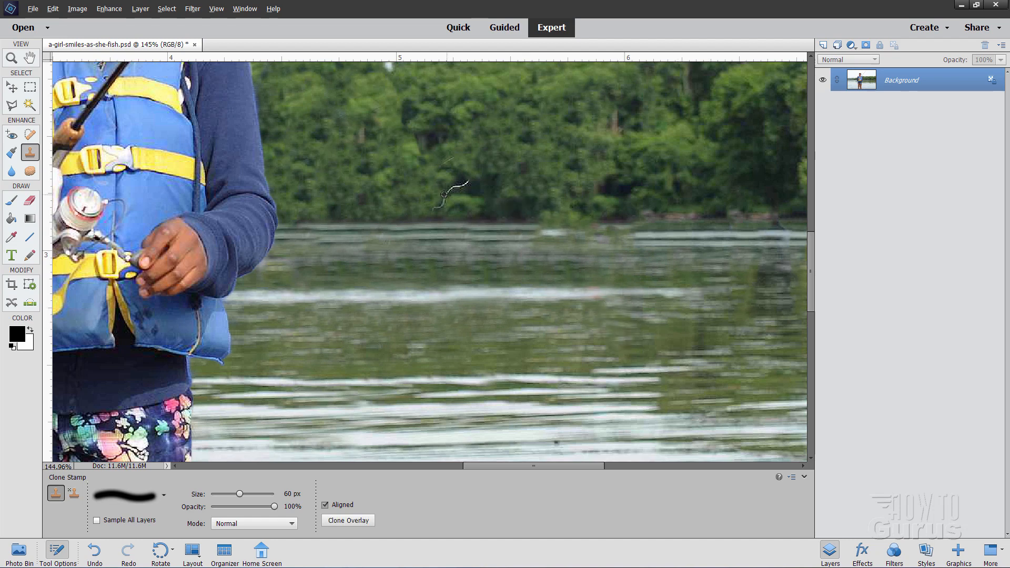
left_click_drag(442, 197, 463, 189)
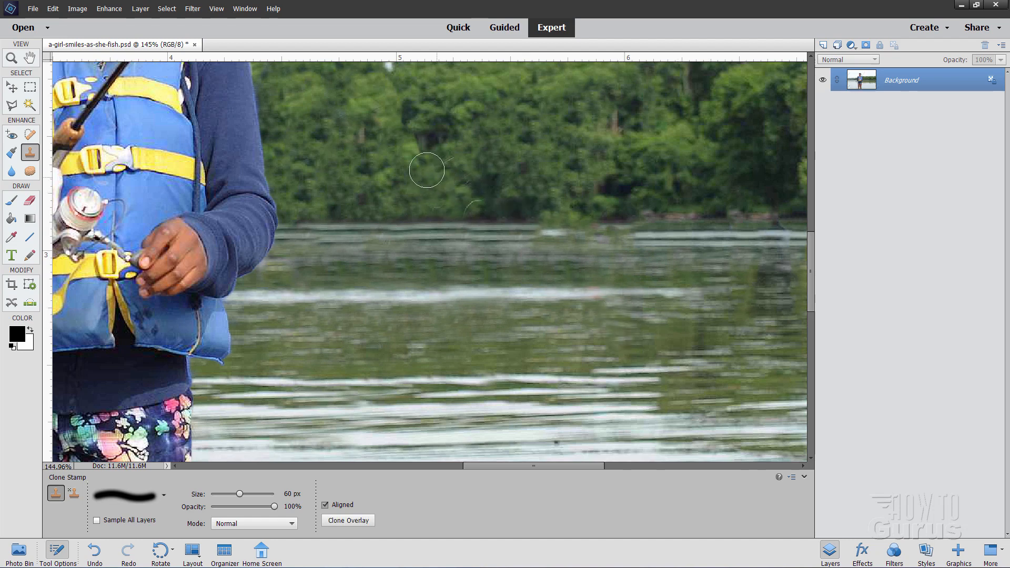
Step: Examine the retouched photo as a whole, and the edge of the girl's hair beside her ear up close
scroll(427, 170, "down", 4)
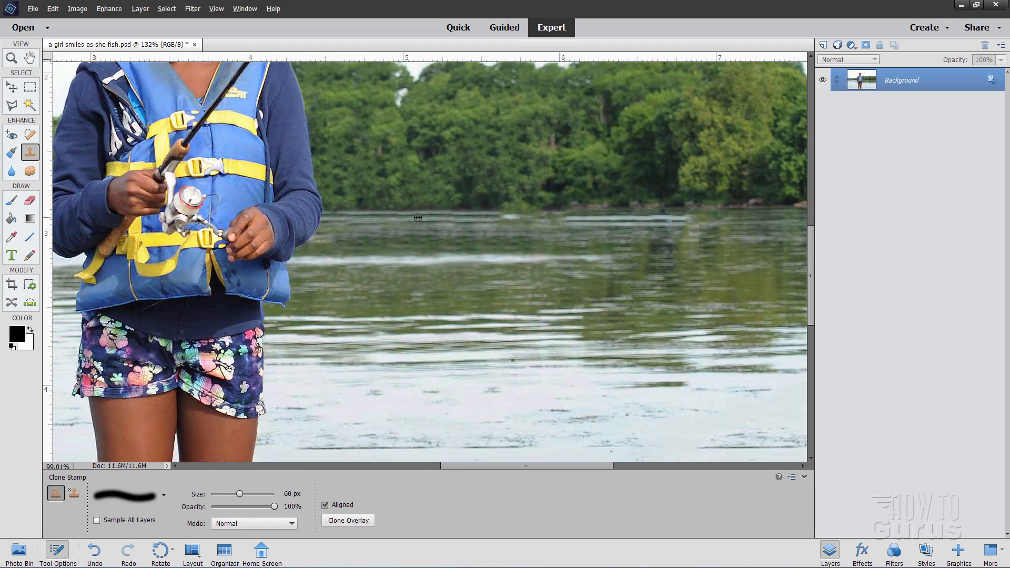
scroll(418, 217, "down", 2)
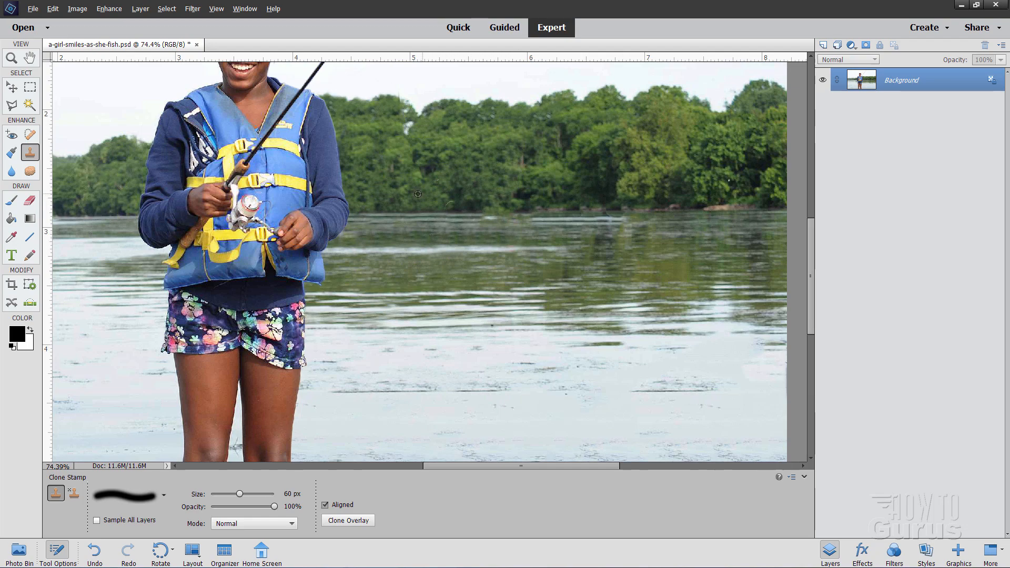
scroll(418, 193, "down", 4)
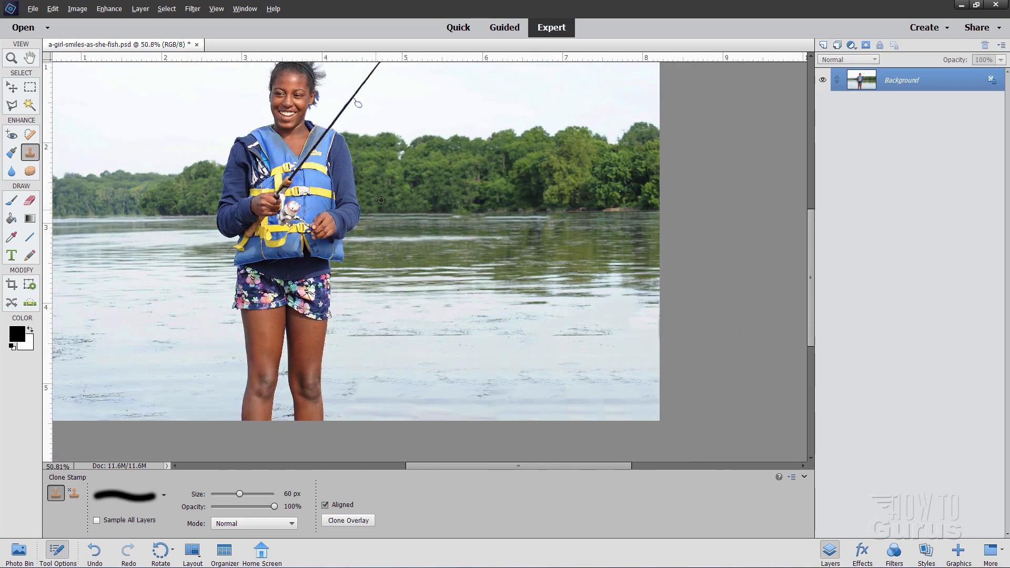
scroll(316, 108, "up", 3)
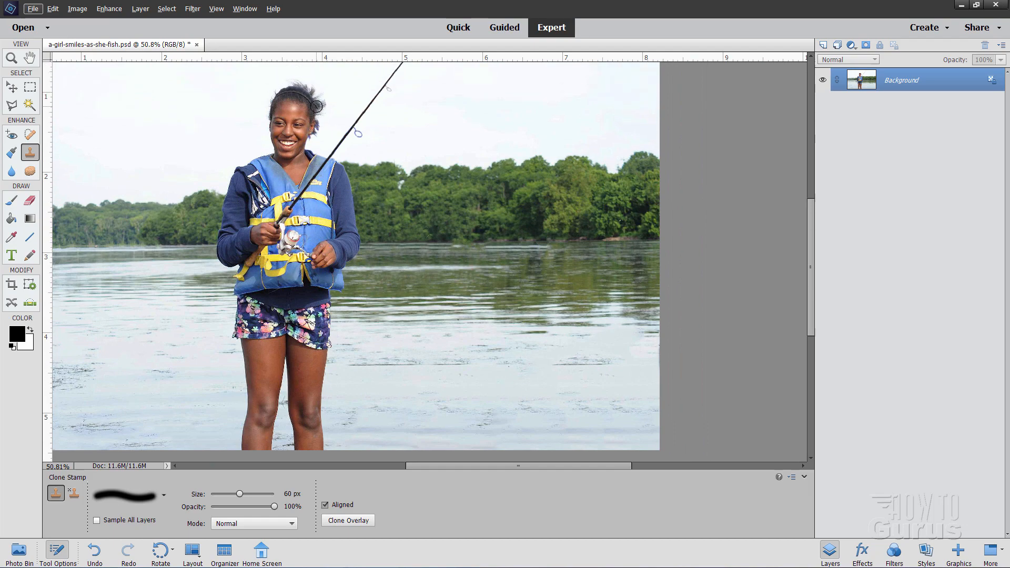
scroll(325, 135, "up", 5)
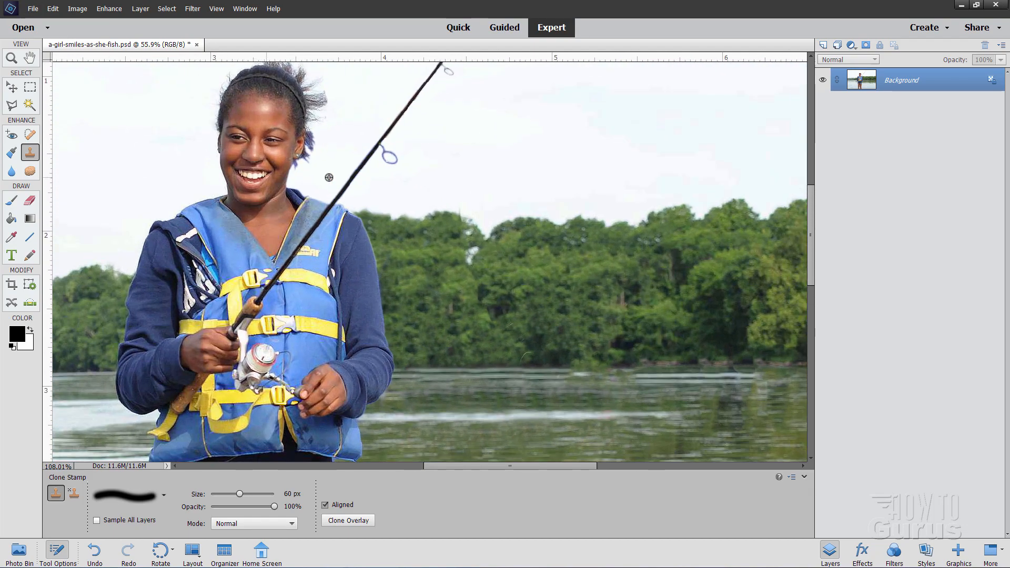
scroll(316, 140, "up", 4)
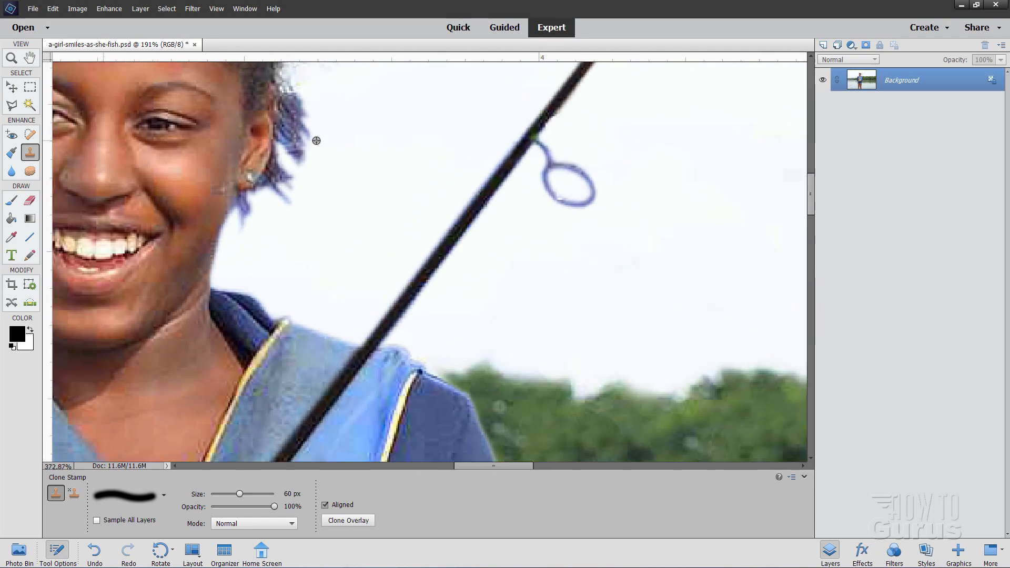
left_click_drag(315, 147, 342, 253)
scroll(336, 250, "up", 2)
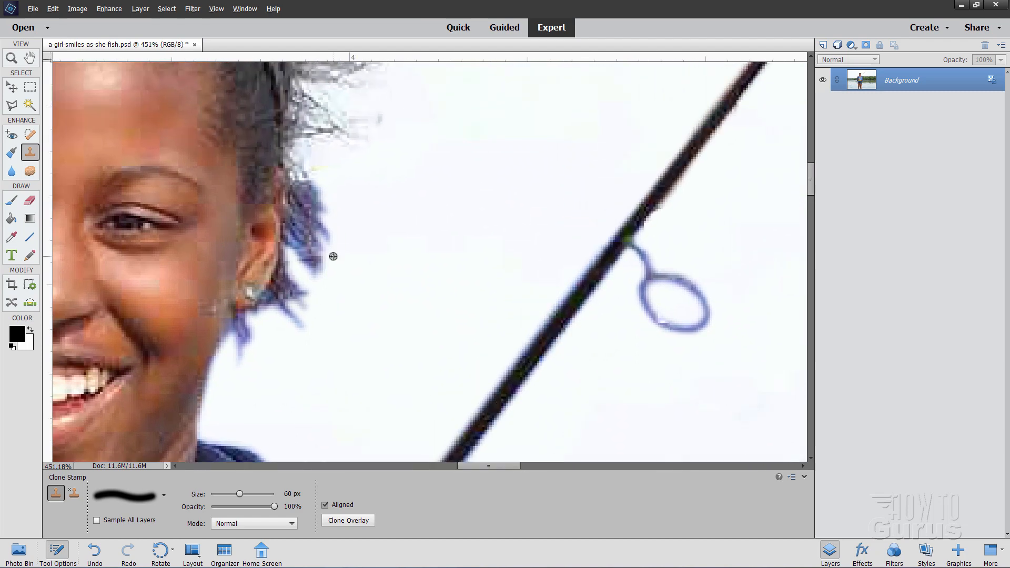
Step: Reduce the Clone Stamp brush to 3 px and clone sky into the blue hair clump beside the ear to form separate strands
left_click(11, 105)
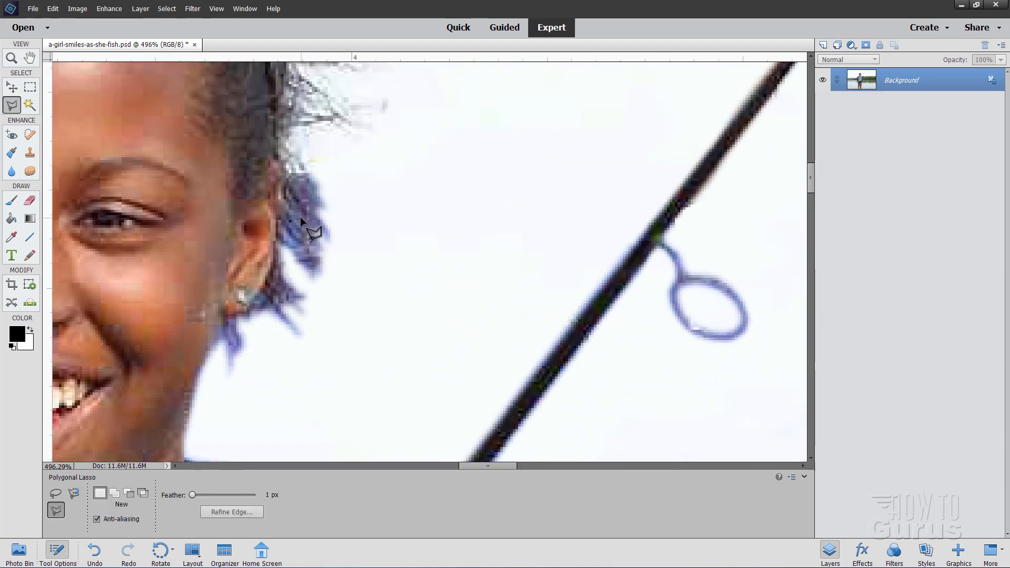
left_click(30, 152)
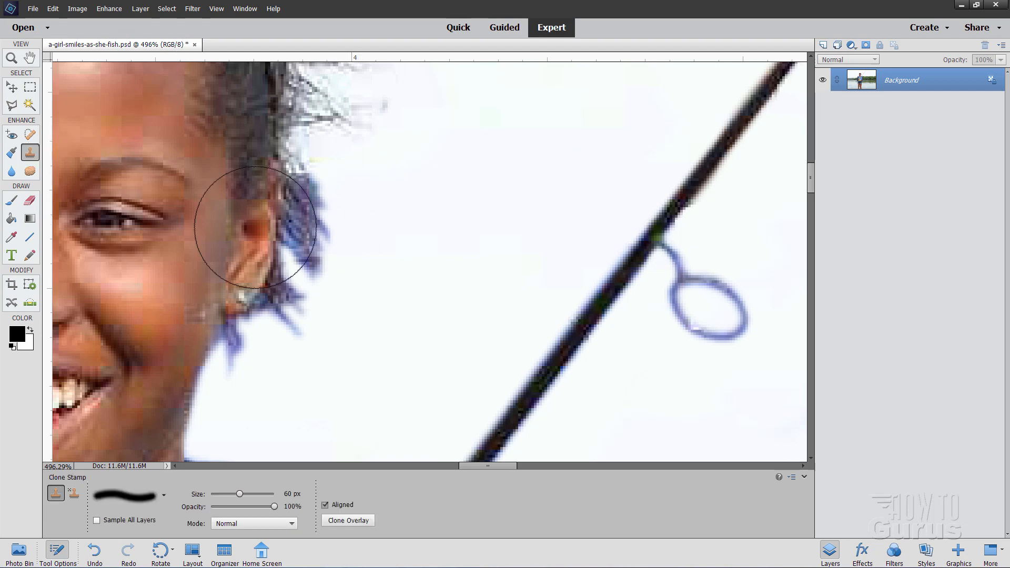
key("bracketleft")
key("bracketleft")
key("bracketleft")
key("bracketleft")
key("bracketleft")
key("bracketleft")
key("bracketleft")
key("bracketleft")
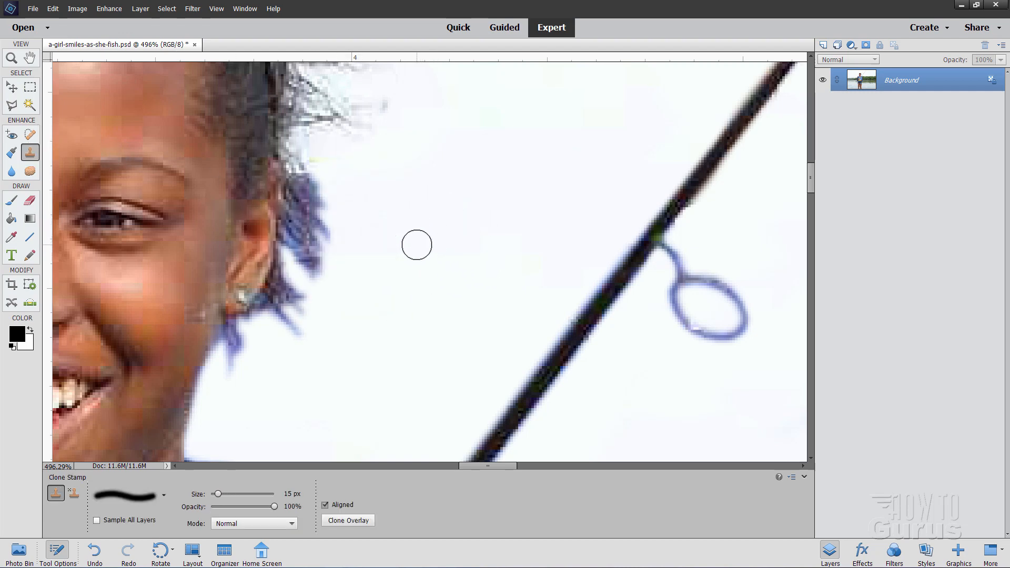
key("bracketleft")
key("bracketleft")
key("bracketleft")
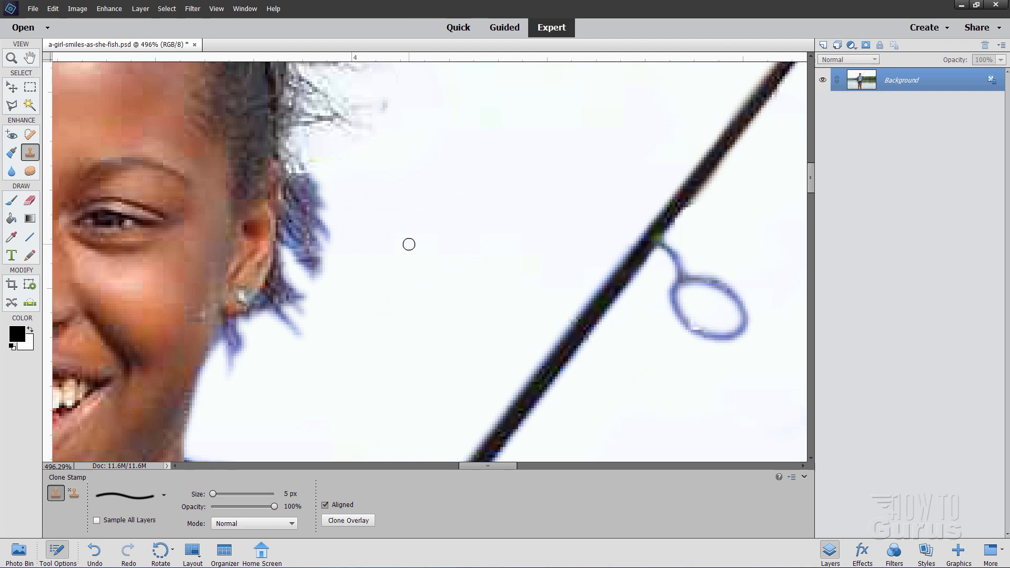
key("bracketleft")
left_click(369, 274, "alt")
mouse_move(322, 254)
left_mouse_down()
mouse_move(343, 259)
mouse_move(321, 271)
mouse_move(290, 238)
mouse_move(318, 287)
mouse_move(295, 262)
mouse_move(309, 276)
mouse_move(310, 263)
mouse_move(315, 280)
mouse_move(282, 244)
mouse_move(312, 246)
mouse_move(288, 205)
mouse_move(330, 242)
mouse_move(326, 240)
left_mouse_up()
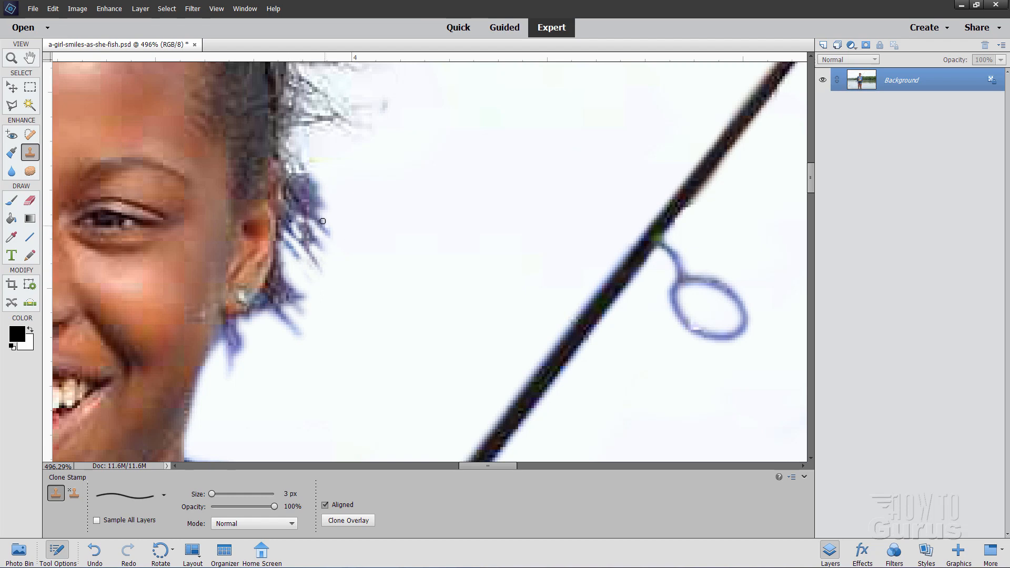
mouse_move(311, 190)
left_mouse_down()
mouse_move(332, 200)
mouse_move(321, 206)
mouse_move(331, 215)
left_mouse_up()
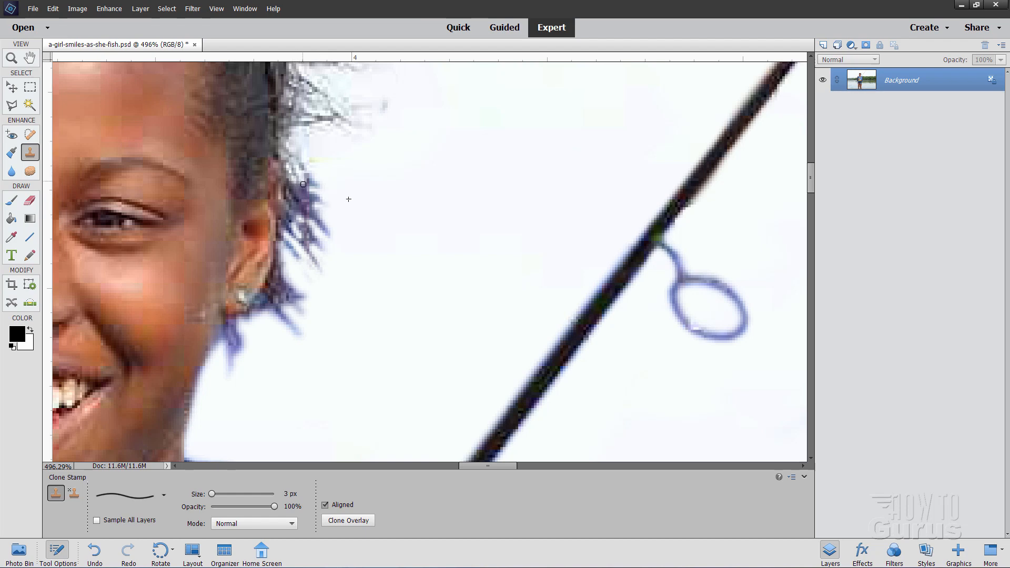
left_click_drag(303, 201, 302, 200)
Step: Clone sky into the blue-tinged hair below the girl's ear and earring, thinning it into fine strands
mouse_move(296, 292)
left_mouse_down()
mouse_move(286, 311)
mouse_move(262, 309)
mouse_move(264, 319)
left_mouse_up()
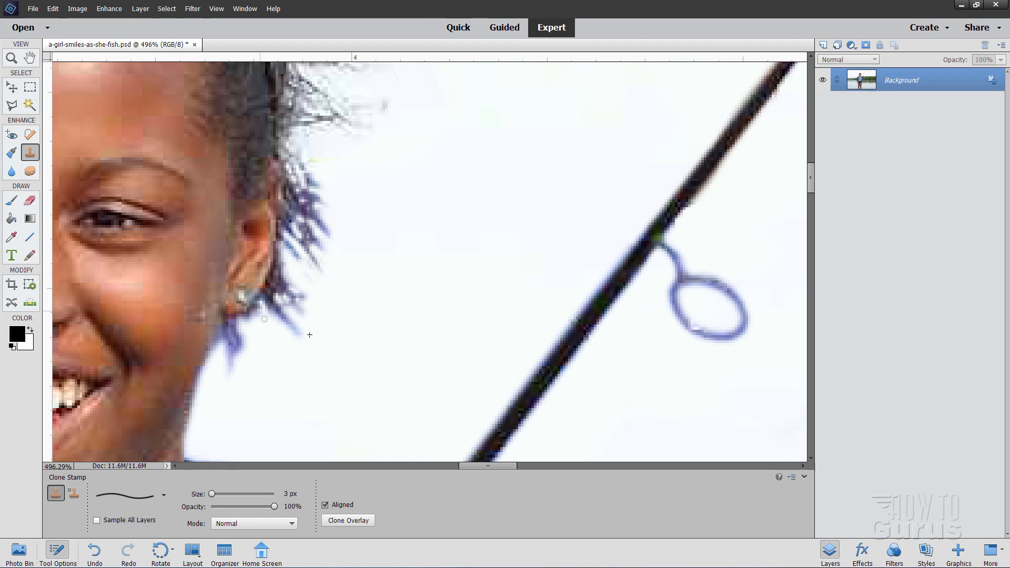
left_click(259, 317)
mouse_move(232, 330)
left_mouse_down()
mouse_move(232, 356)
mouse_move(242, 350)
mouse_move(231, 360)
mouse_move(237, 381)
left_mouse_up()
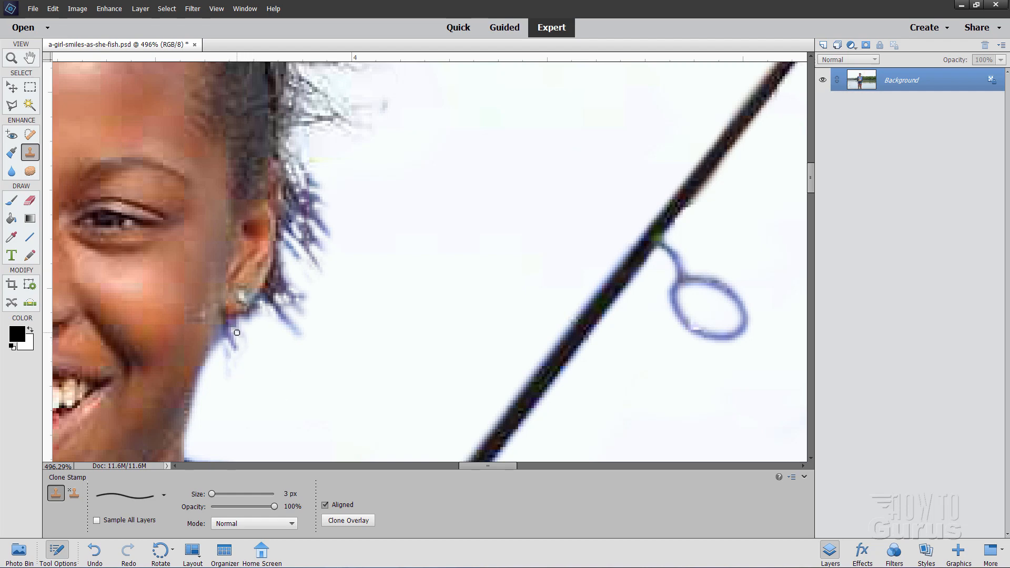
Step: Clone sky over the tips of the remaining blue hair strands just below the earring to shorten them
mouse_move(236, 332)
left_mouse_down()
mouse_move(239, 359)
mouse_move(243, 346)
mouse_move(259, 358)
left_mouse_up()
mouse_move(289, 328)
left_mouse_down()
mouse_move(280, 320)
mouse_move(307, 341)
left_mouse_up()
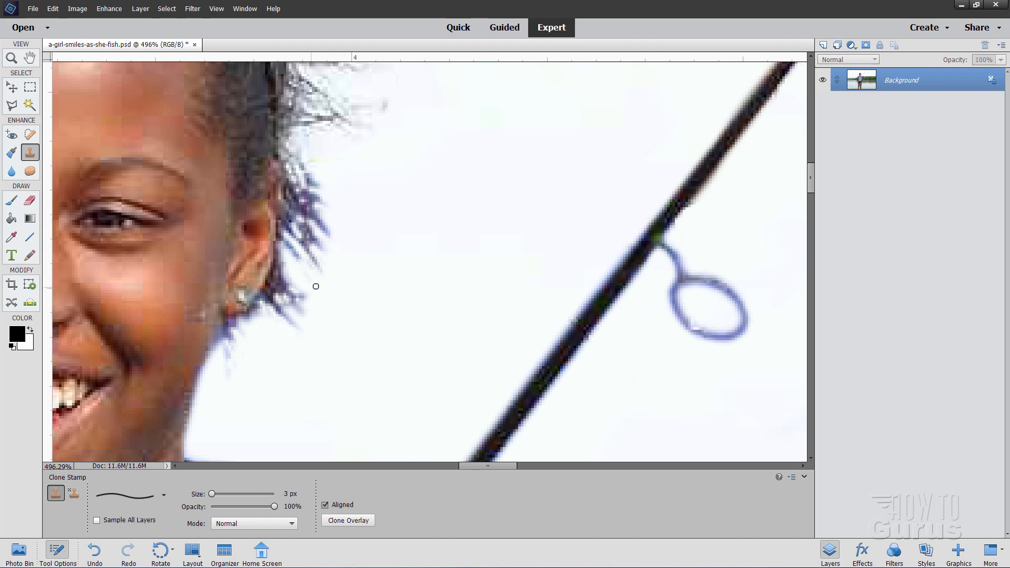
Step: Desaturate the blue fringing on the hair around the ear and on the rod's line guide with the Sponge at 17 px and 50% flow
left_click(30, 171)
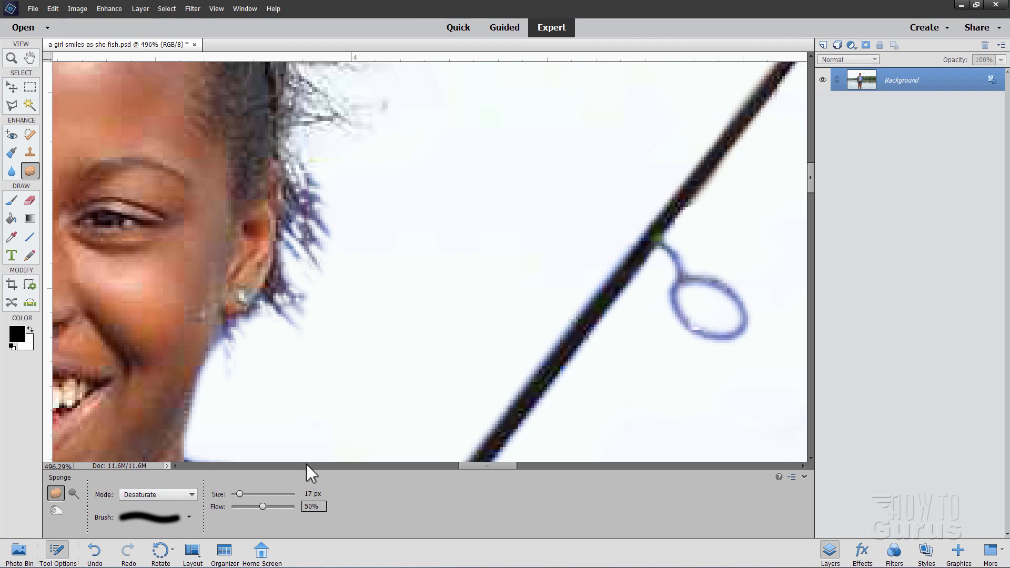
mouse_move(306, 278)
left_mouse_down()
mouse_move(282, 323)
mouse_move(301, 290)
mouse_move(291, 341)
mouse_move(297, 298)
mouse_move(238, 335)
mouse_move(261, 318)
mouse_move(236, 364)
mouse_move(235, 335)
mouse_move(234, 383)
mouse_move(239, 350)
mouse_move(297, 309)
mouse_move(294, 334)
mouse_move(305, 317)
mouse_move(297, 233)
mouse_move(305, 263)
mouse_move(317, 216)
mouse_move(325, 257)
mouse_move(320, 196)
mouse_move(306, 280)
mouse_move(316, 290)
mouse_move(326, 200)
mouse_move(328, 258)
mouse_move(310, 242)
mouse_move(290, 322)
mouse_move(268, 310)
mouse_move(236, 332)
mouse_move(230, 357)
mouse_move(230, 334)
mouse_move(234, 360)
mouse_move(269, 370)
mouse_move(295, 318)
left_mouse_up()
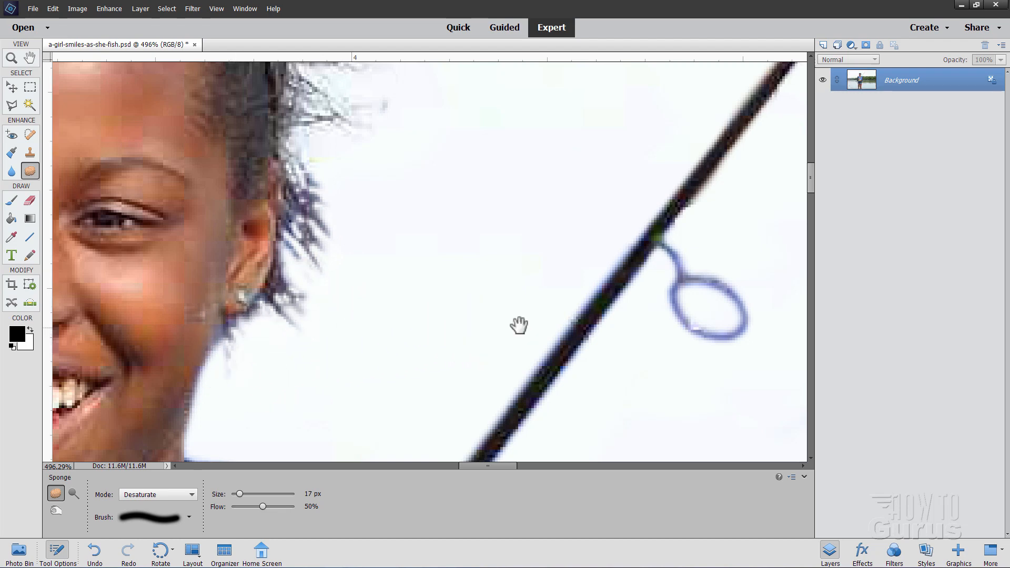
left_click_drag(519, 325, 271, 283)
mouse_move(436, 234)
left_mouse_down()
mouse_move(428, 217)
mouse_move(475, 308)
mouse_move(420, 190)
mouse_move(498, 295)
mouse_move(492, 255)
mouse_move(451, 275)
mouse_move(471, 313)
mouse_move(482, 235)
mouse_move(445, 274)
left_mouse_up()
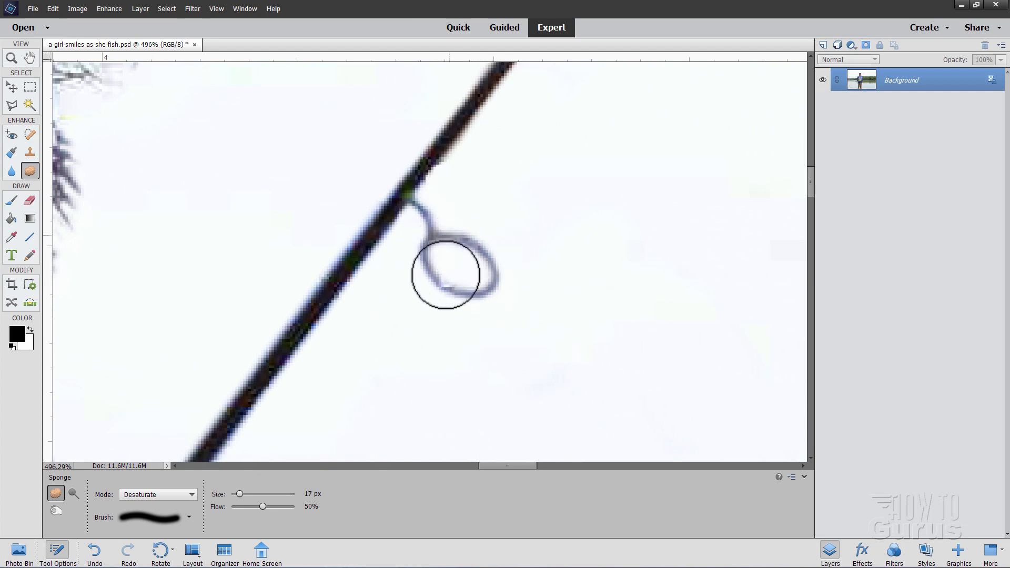
key("ctrl+0")
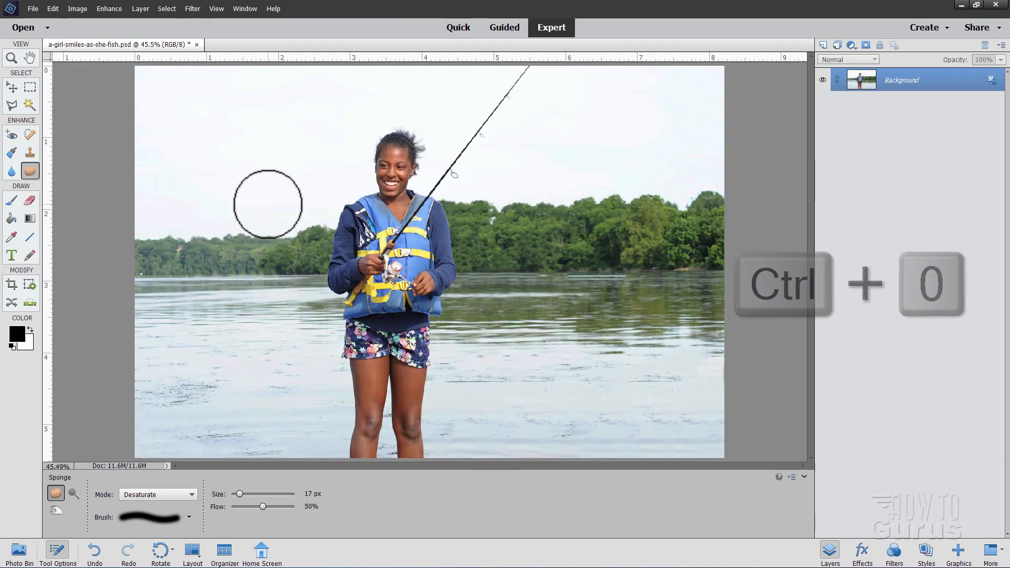
left_click(16, 88)
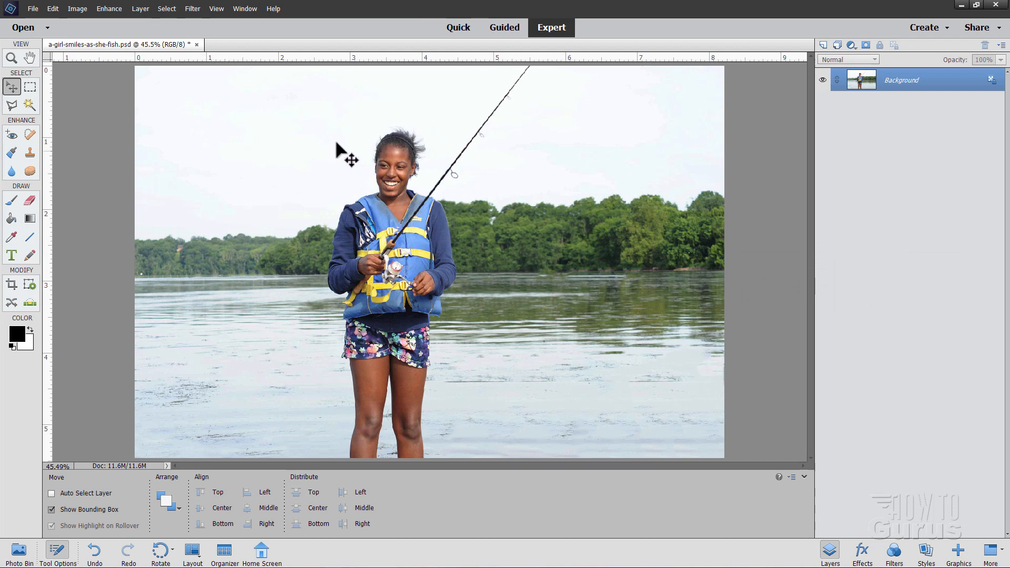